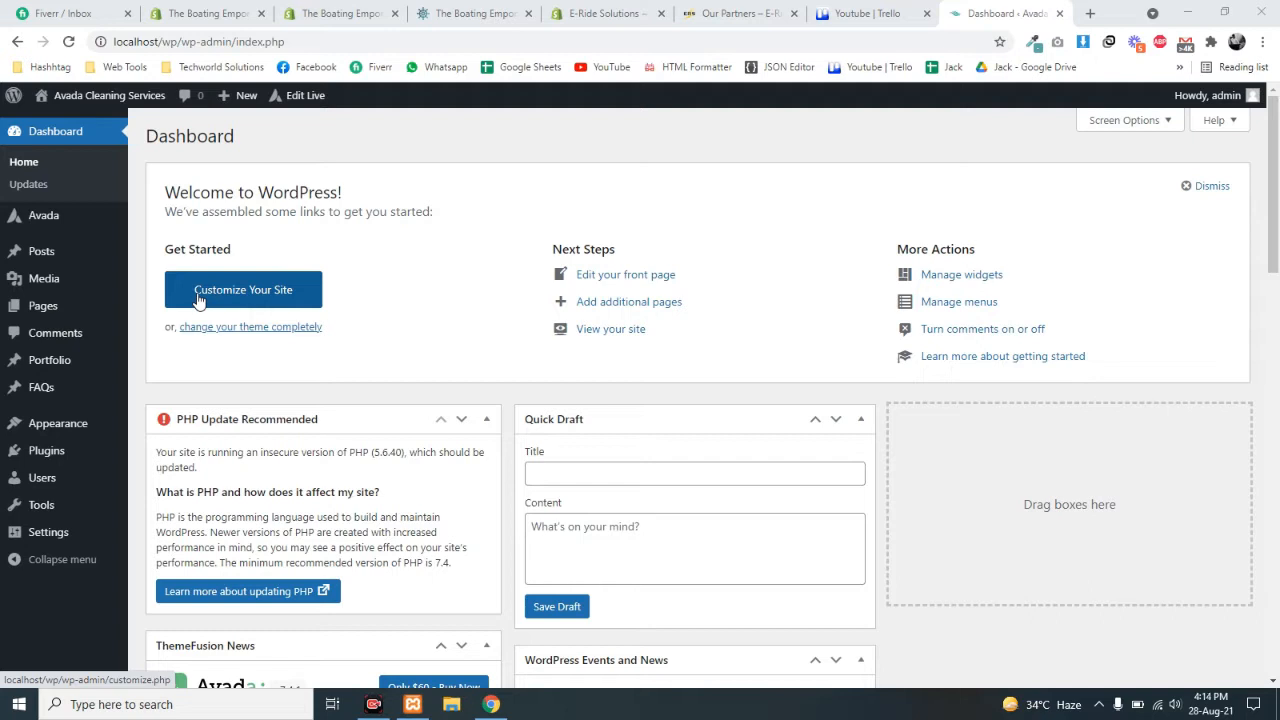
- Open the live Avada Cleaning Services site in a new browser tab
mouse_move(58, 218)
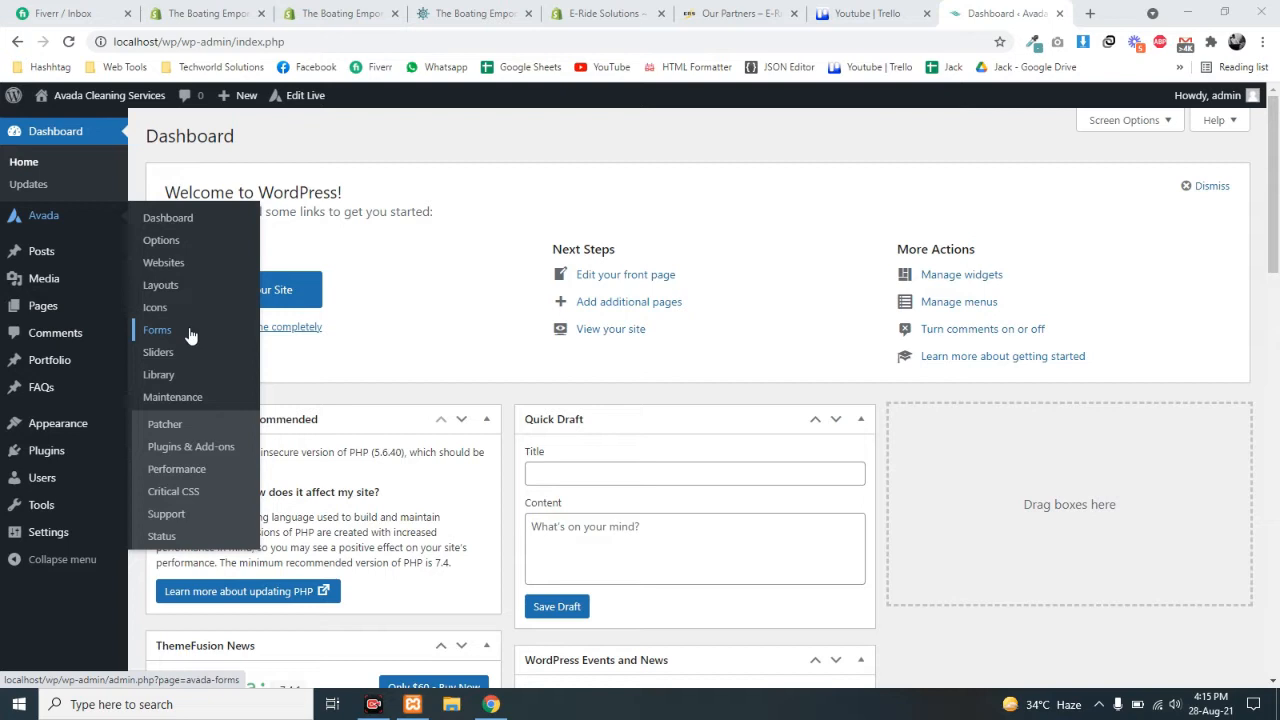
middle_click(118, 100)
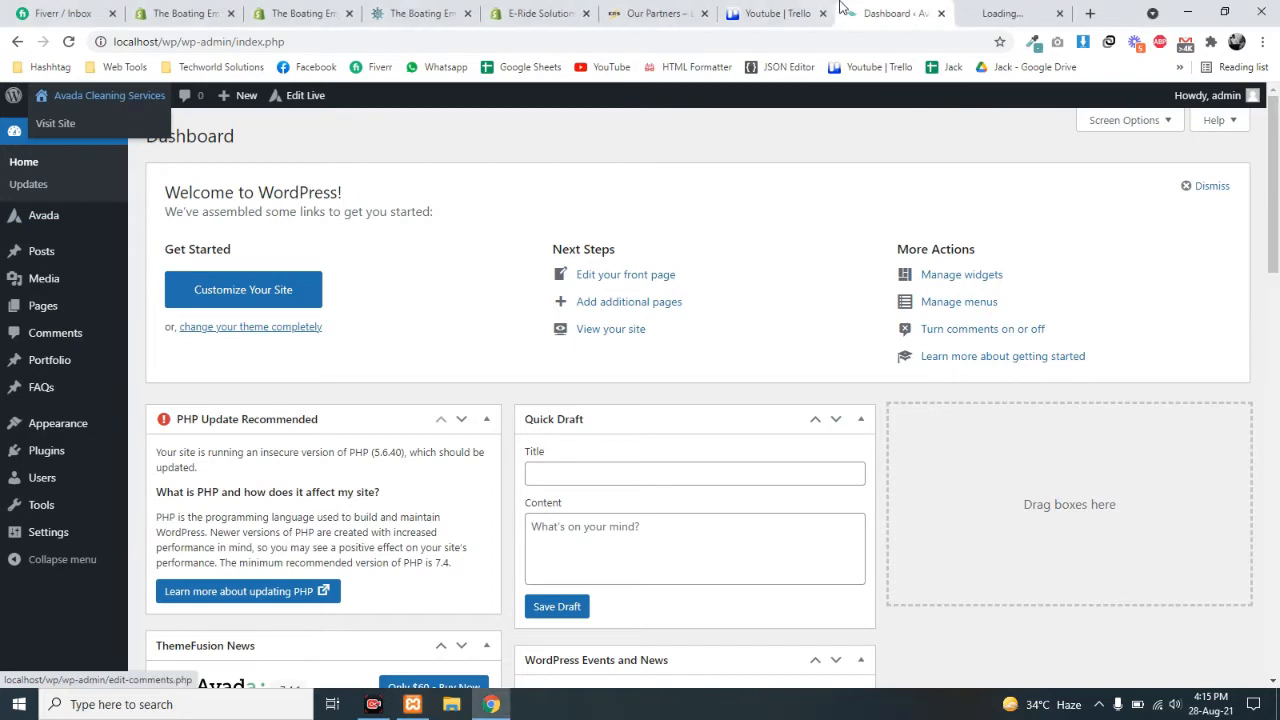
left_click(1000, 13)
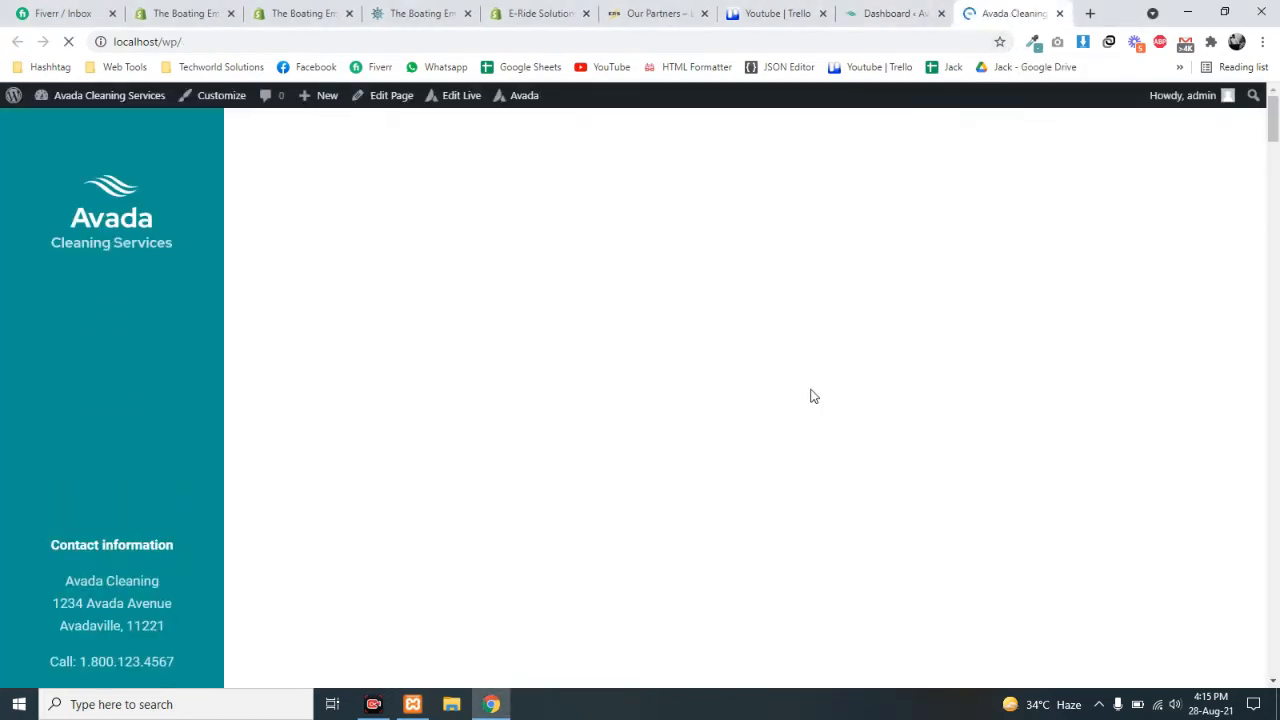
- Try the Name, Phone and Comment fields of the homepage quote form
scroll(554, 488, "down", 9)
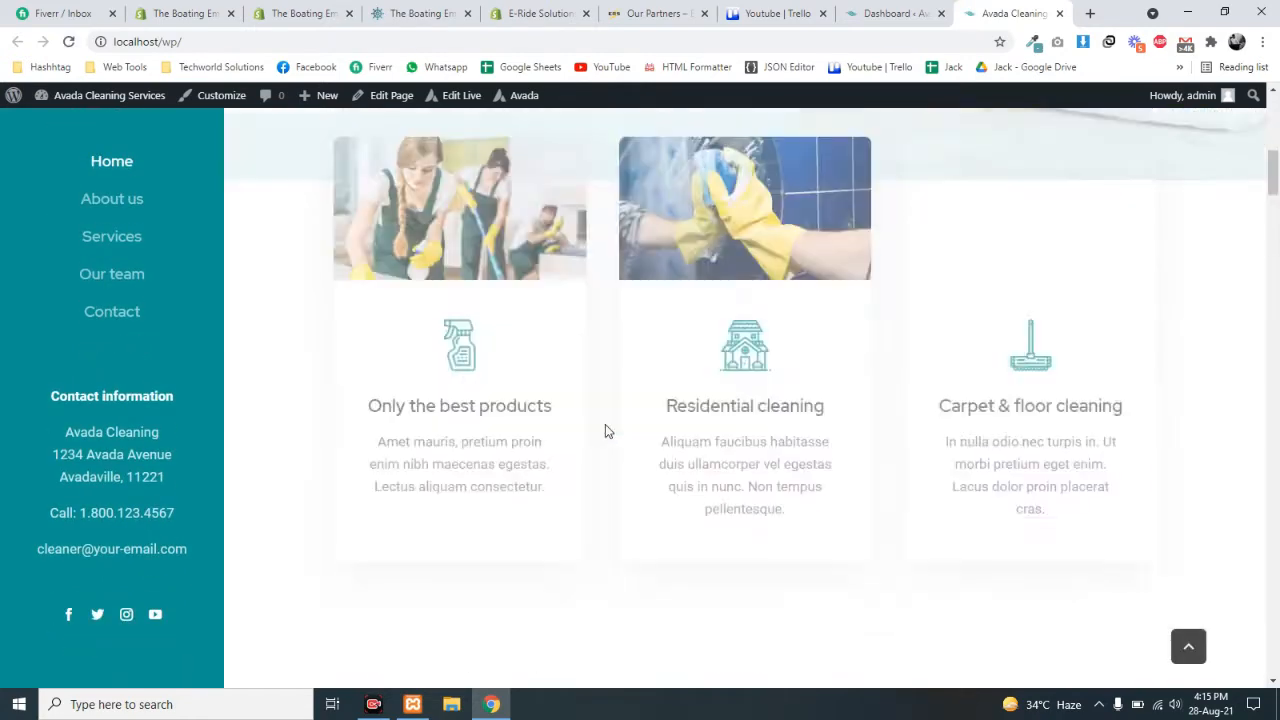
scroll(601, 427, "up", 7)
scroll(601, 432, "down", 2)
left_click(406, 431)
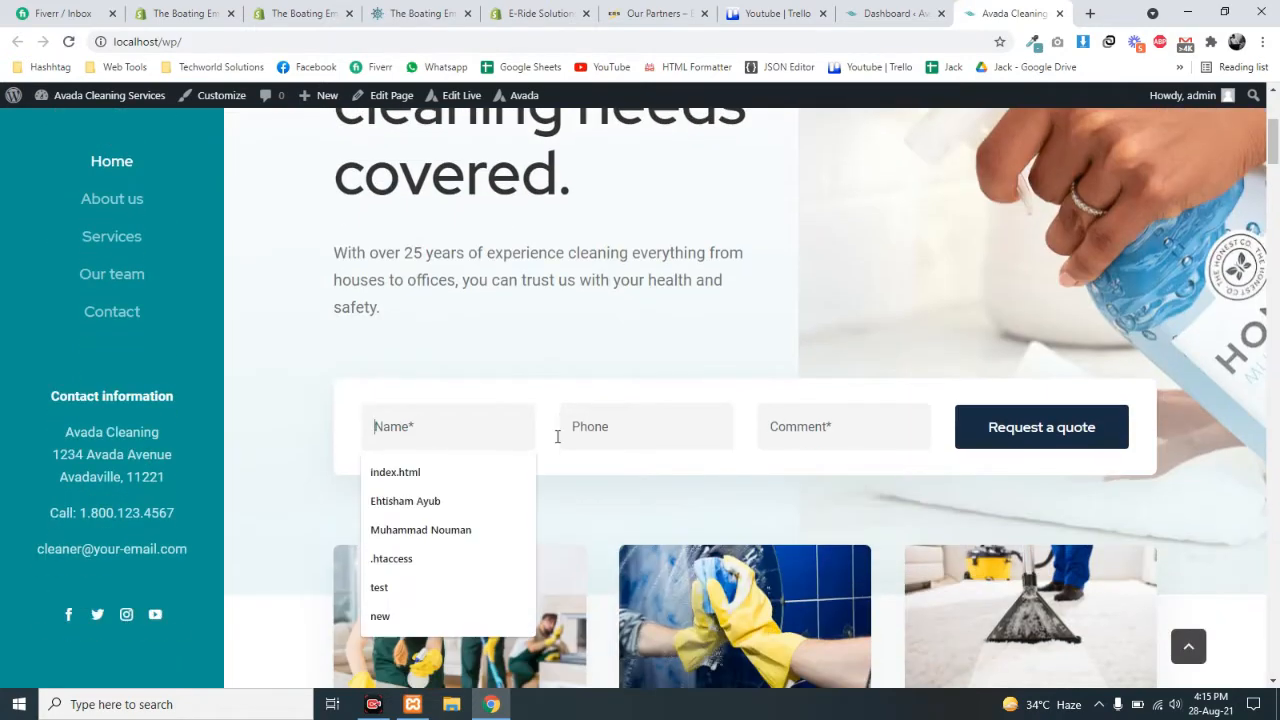
left_click(565, 431)
left_click(826, 429)
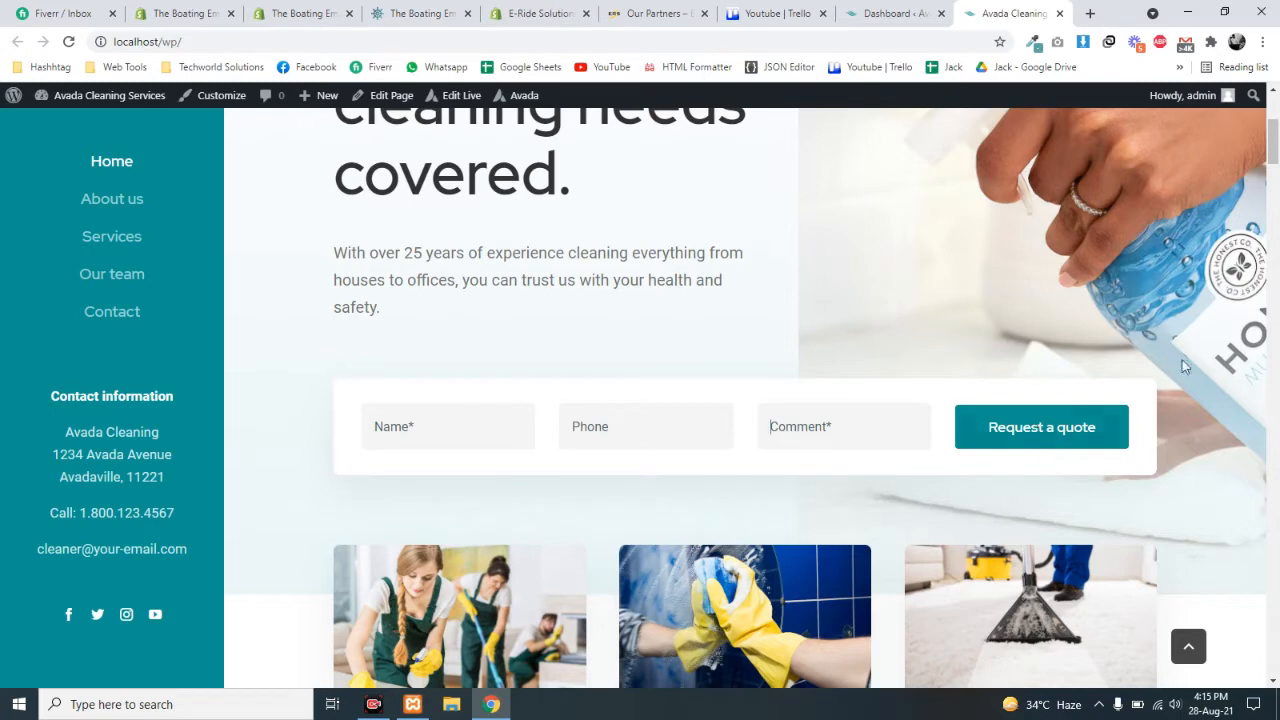
- Try the Name, Phone and Comment fields of the lower contact form
scroll(1277, 197, "down", 1)
left_click_drag(1277, 197, 1277, 690)
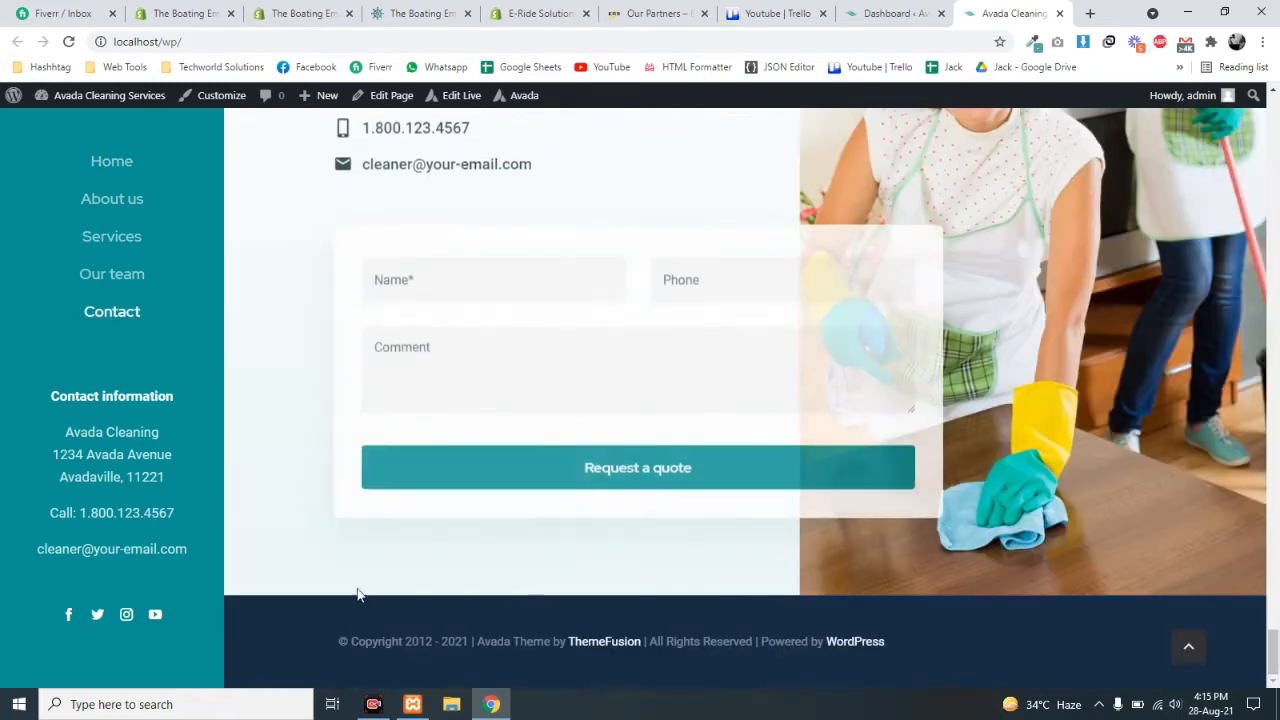
scroll(450, 451, "up", 2)
left_click(450, 451)
left_click(715, 442)
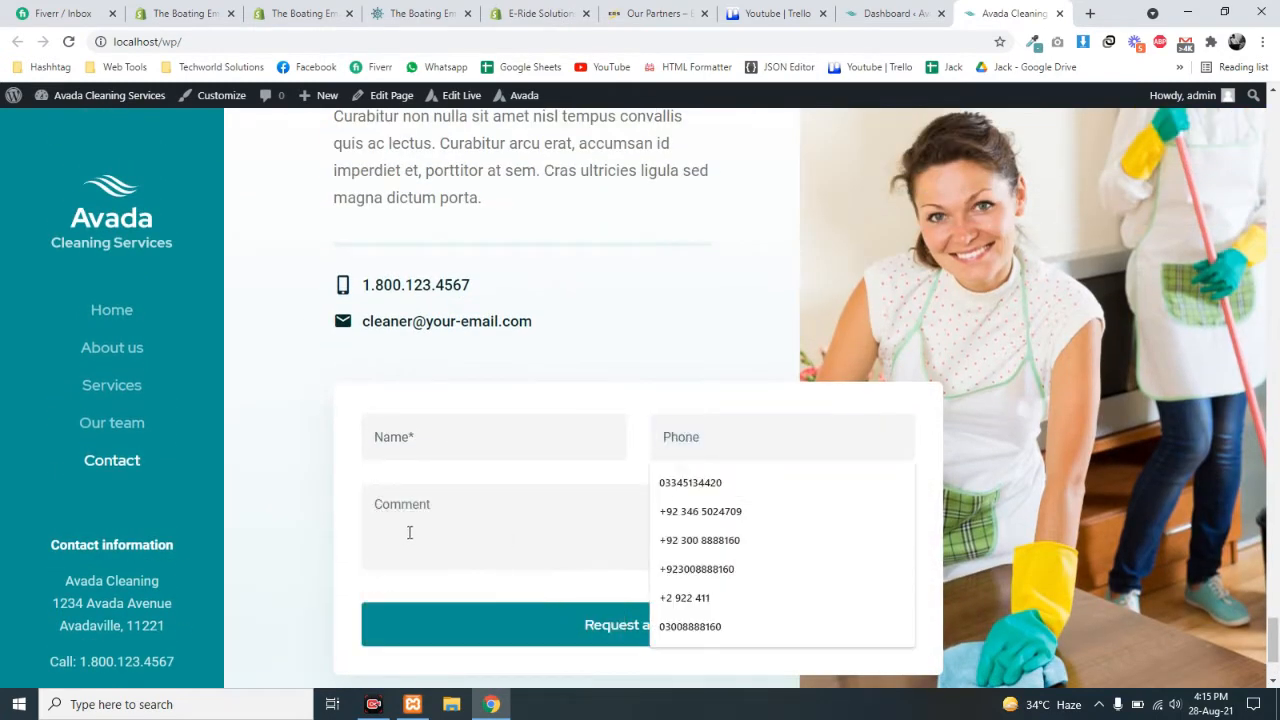
left_click(409, 531)
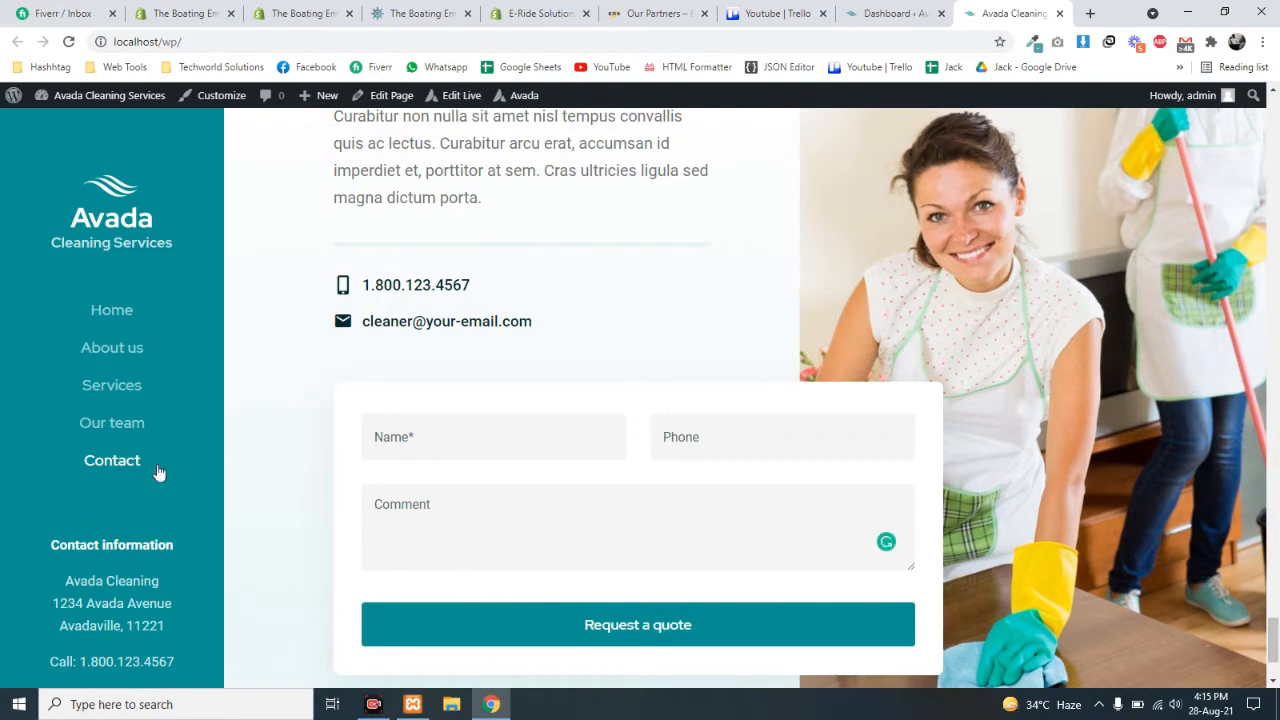
scroll(603, 391, "up", 15)
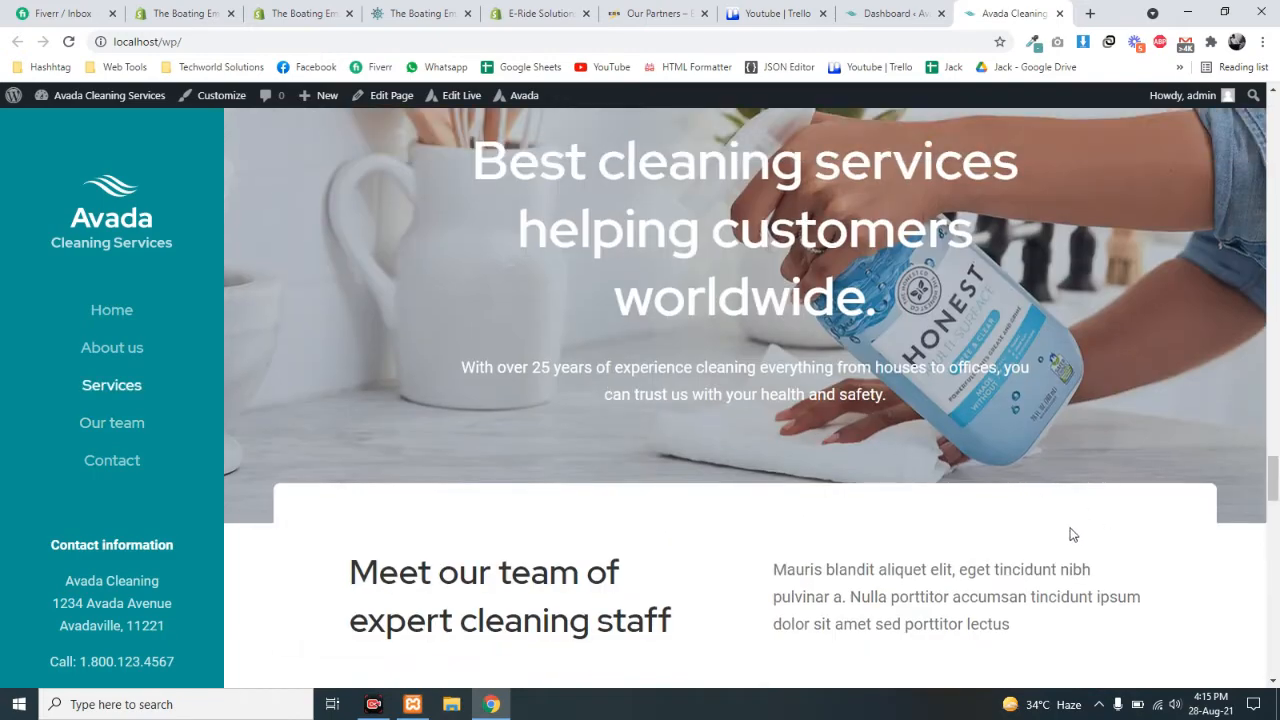
left_click_drag(1273, 478, 1257, 105)
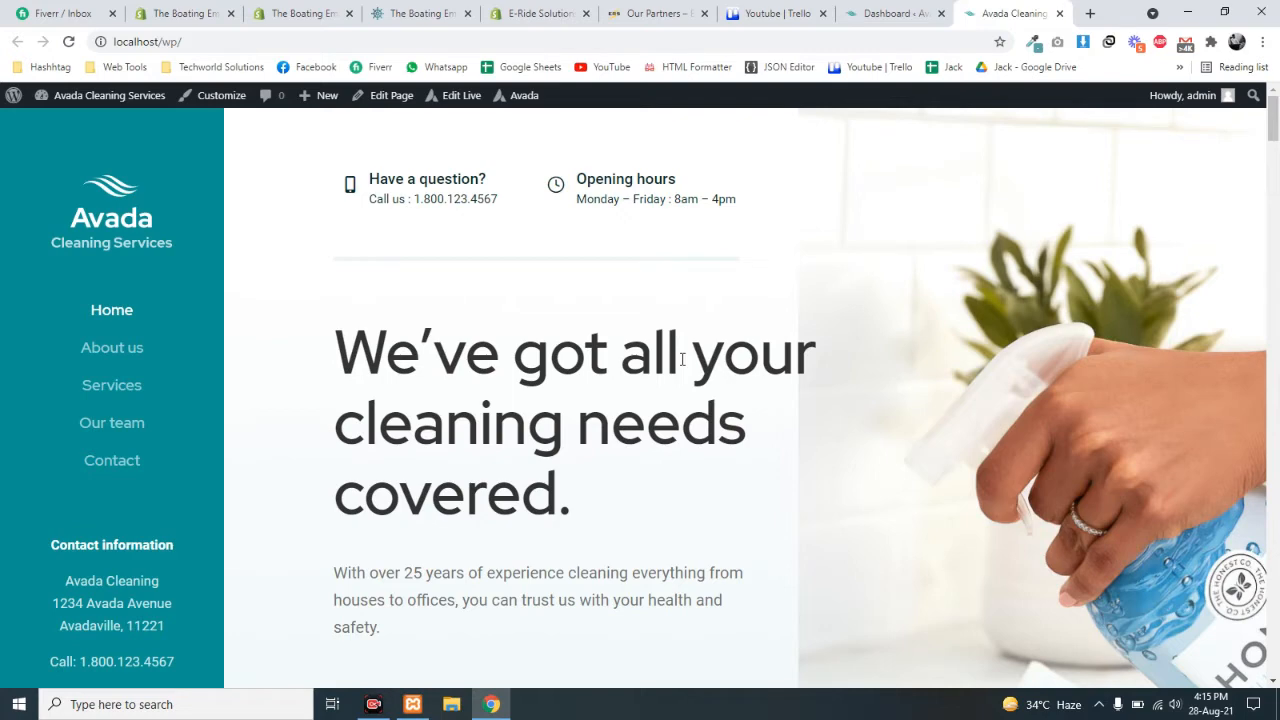
- Return to the WordPress admin Dashboard tab, leaving the live homepage open
left_click(890, 13)
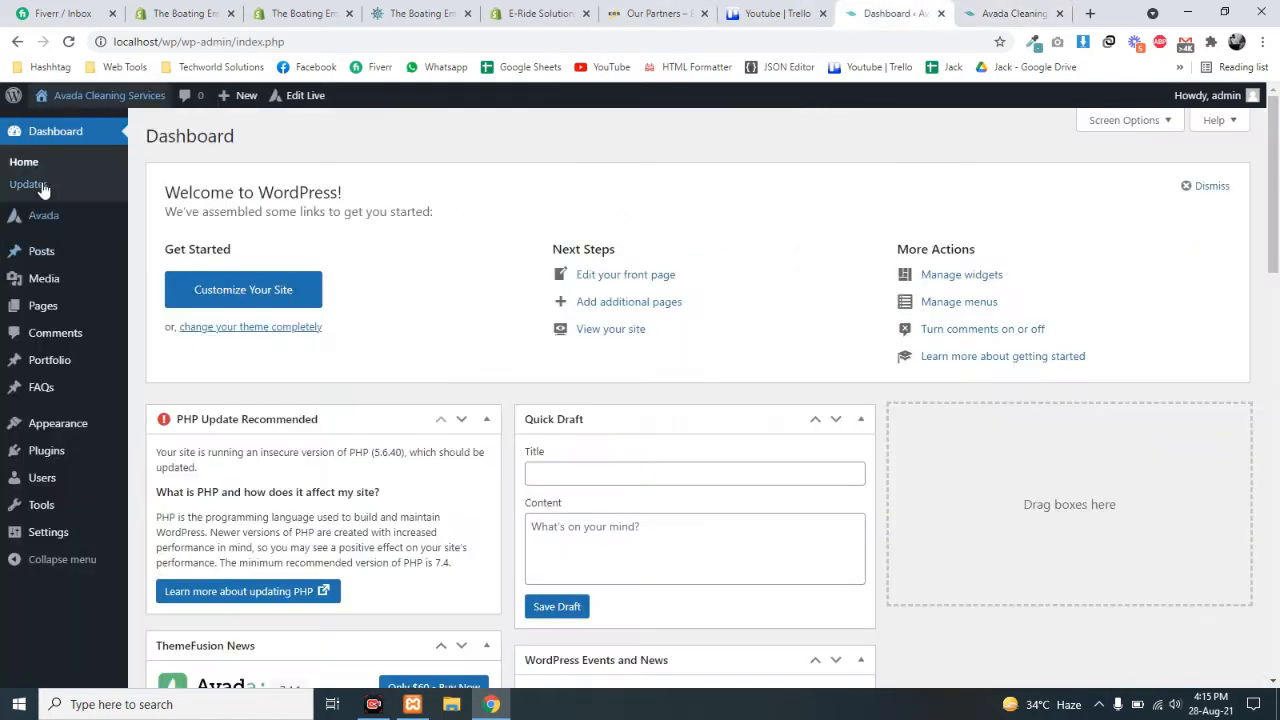
mouse_move(54, 224)
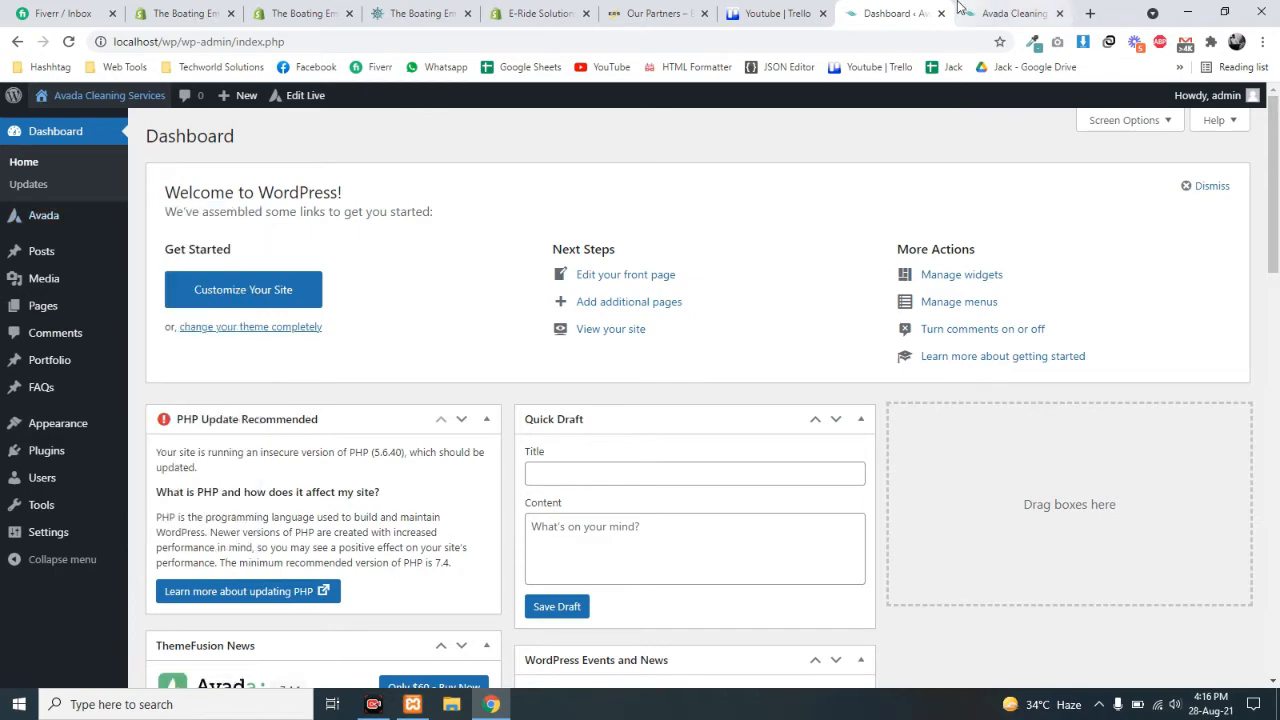
left_click(1012, 8)
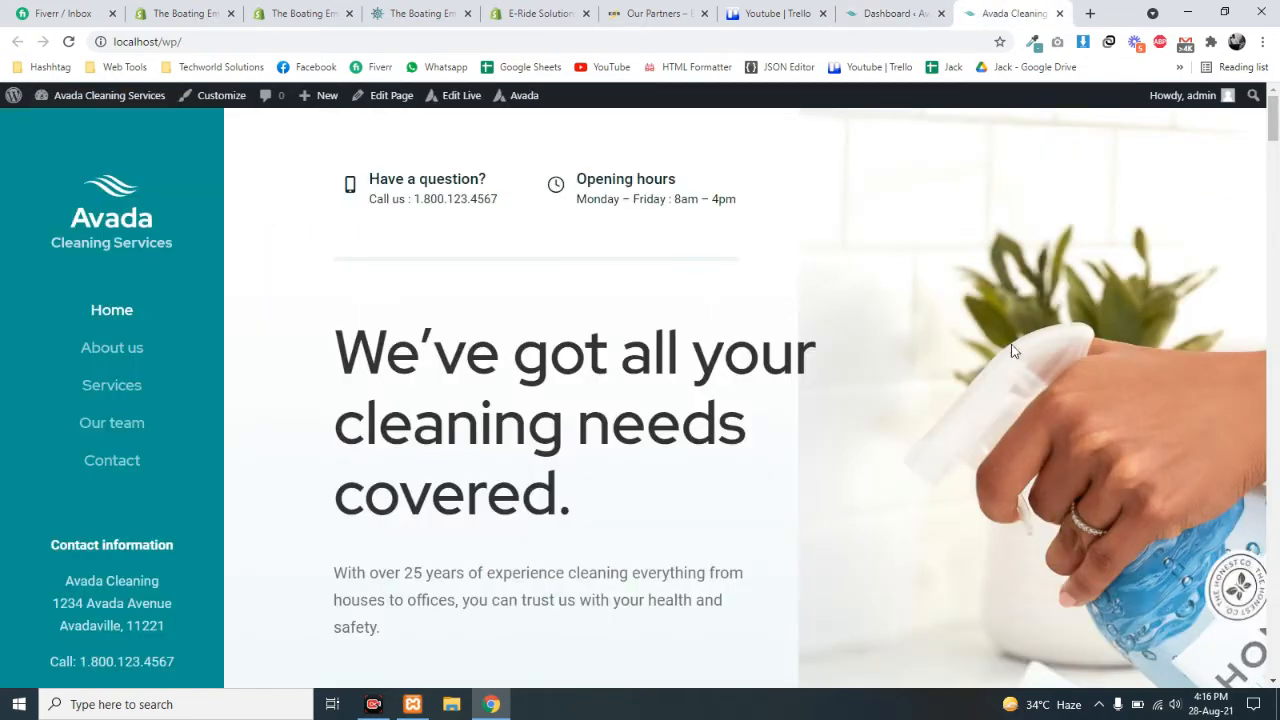
scroll(870, 330, "down", 4)
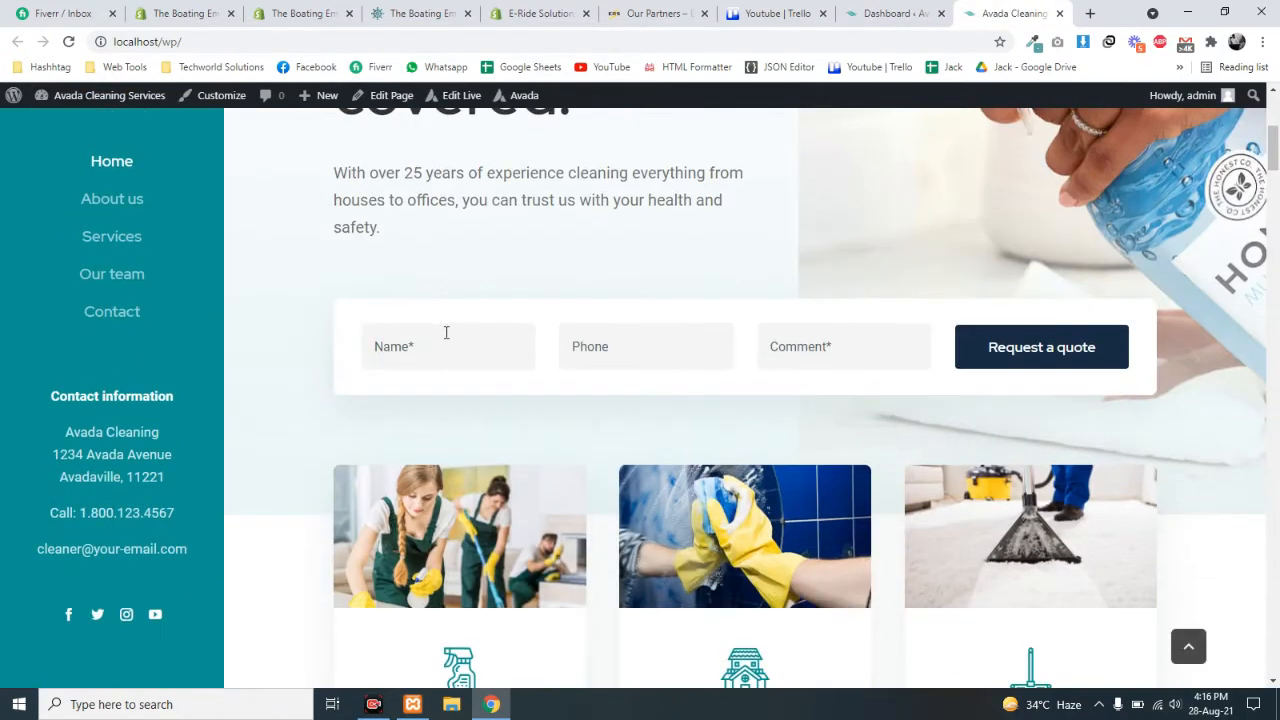
left_click(443, 340)
left_click(853, 351)
left_click(765, 13)
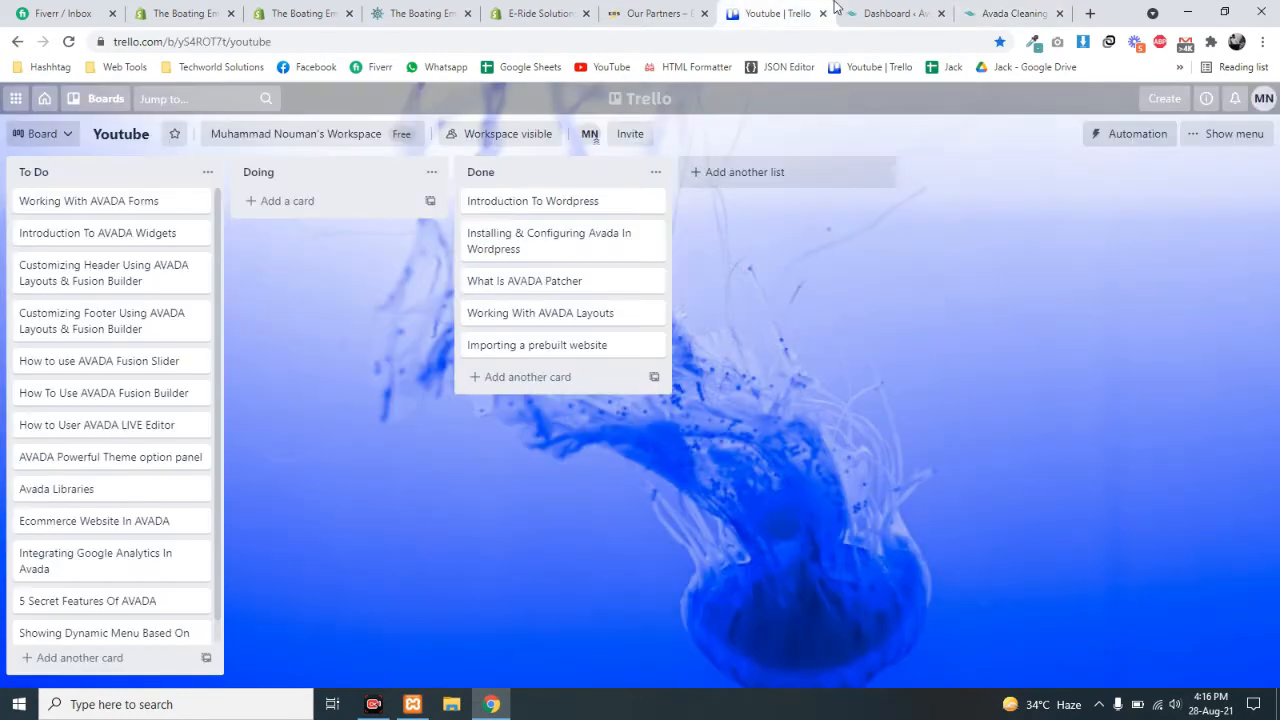
left_click(885, 13)
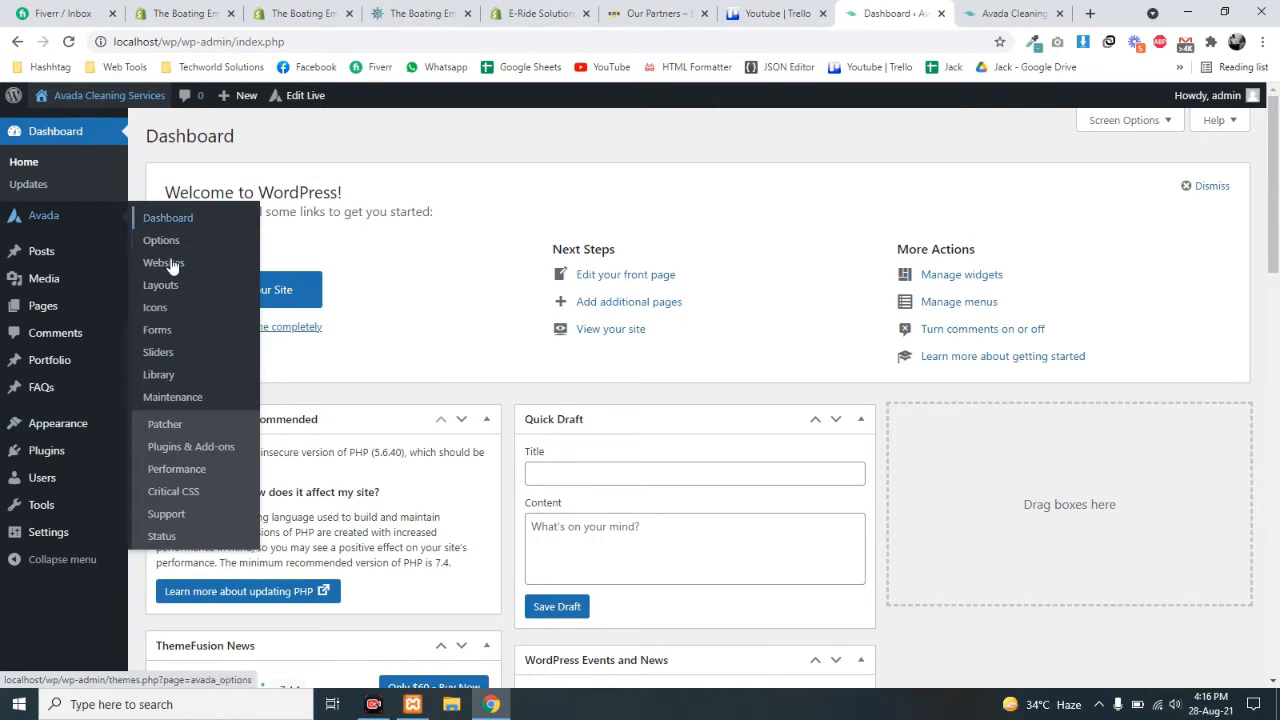
- Go to the Avada Forms list
left_click(155, 333)
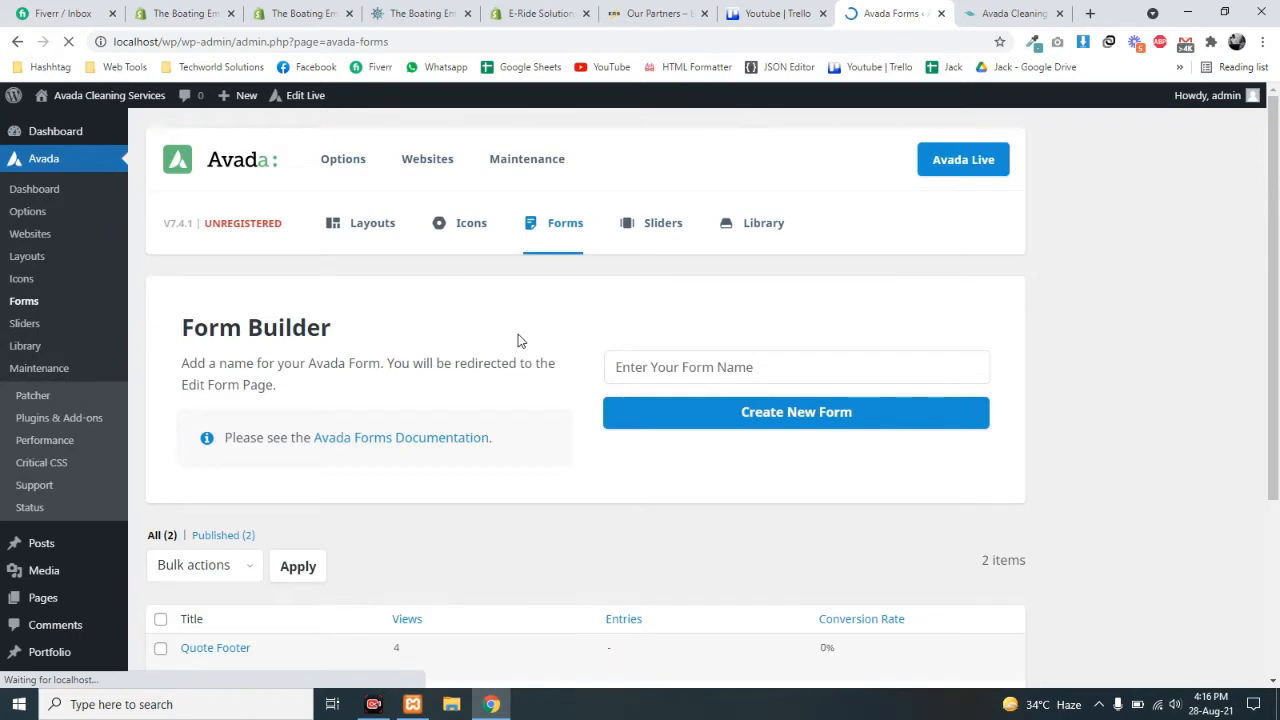
scroll(518, 340, "down", 3)
mouse_move(223, 391)
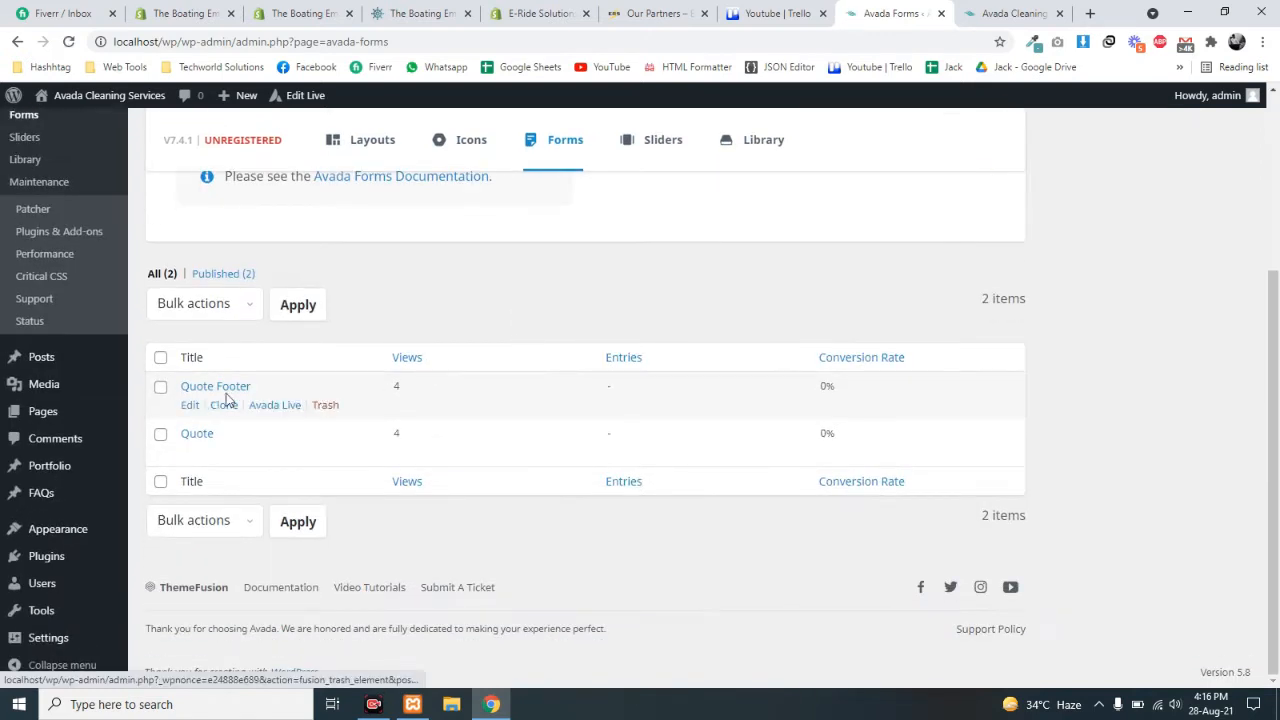
scroll(296, 410, "up", 3)
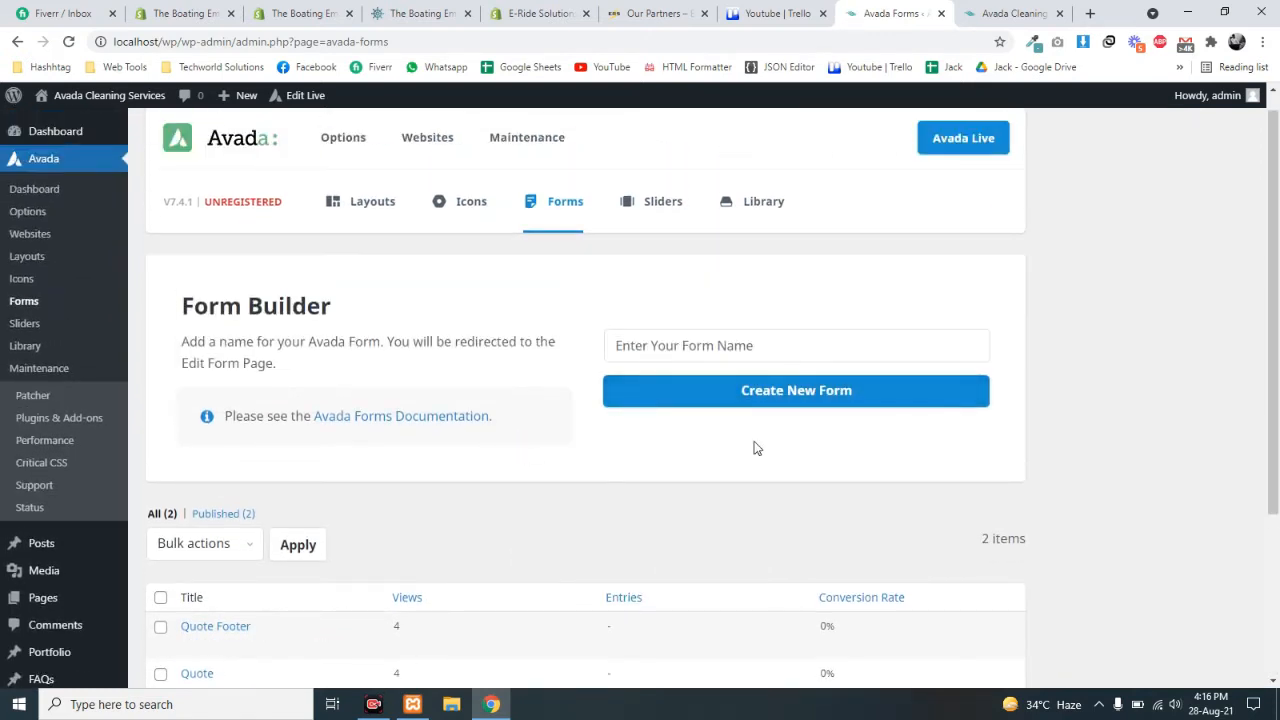
- Create a new form named 'Contact Form'
left_click(701, 343)
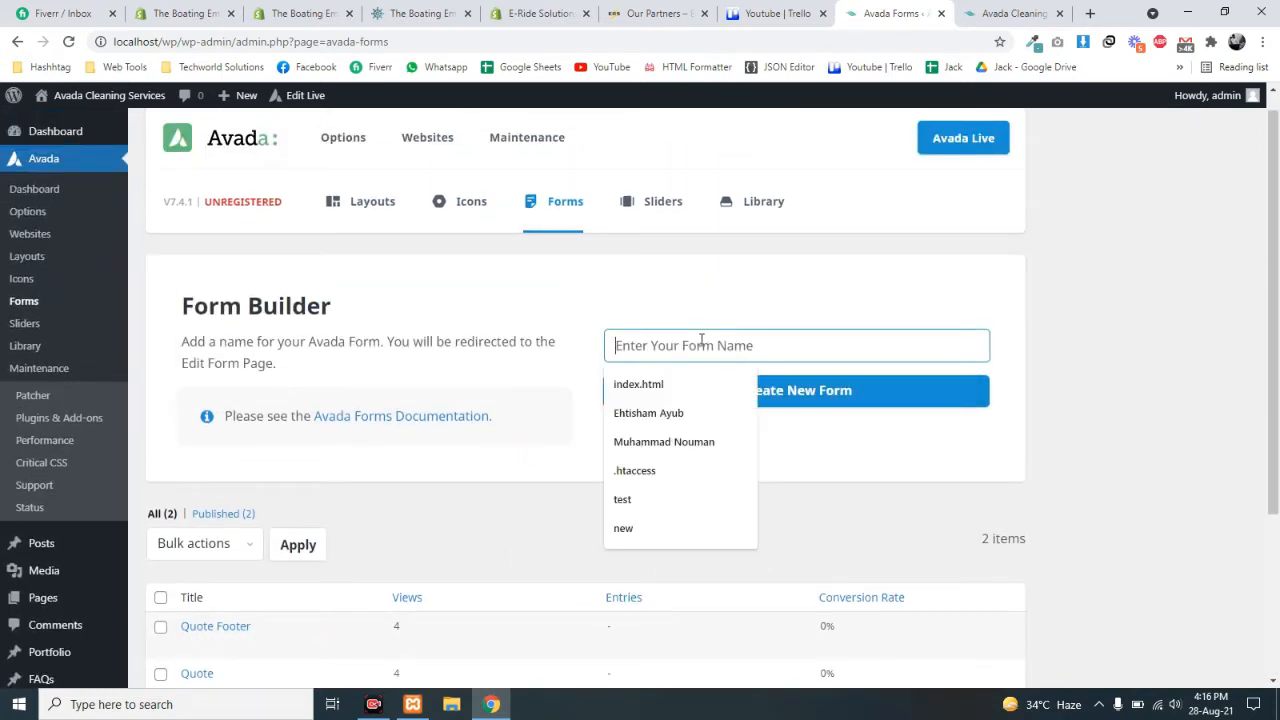
type("Conte")
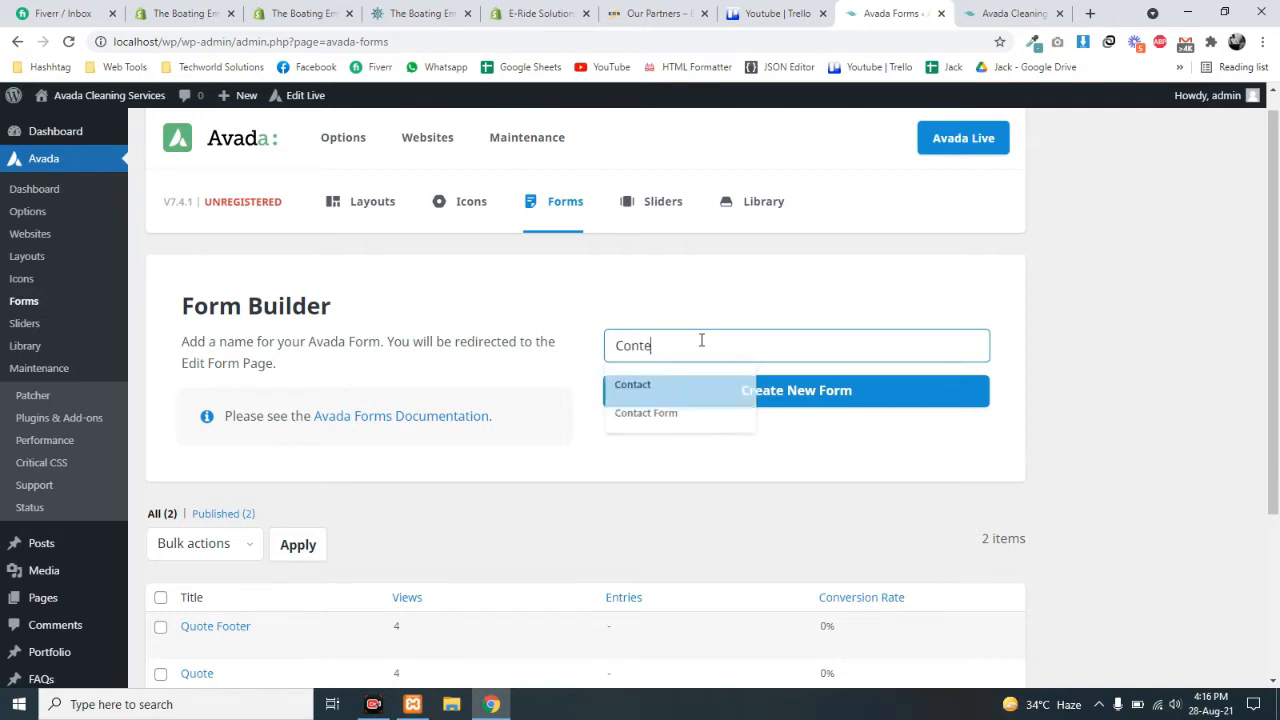
type("ct")
key("BackSpace")
key("BackSpace")
key("BackSpace")
type("ac ")
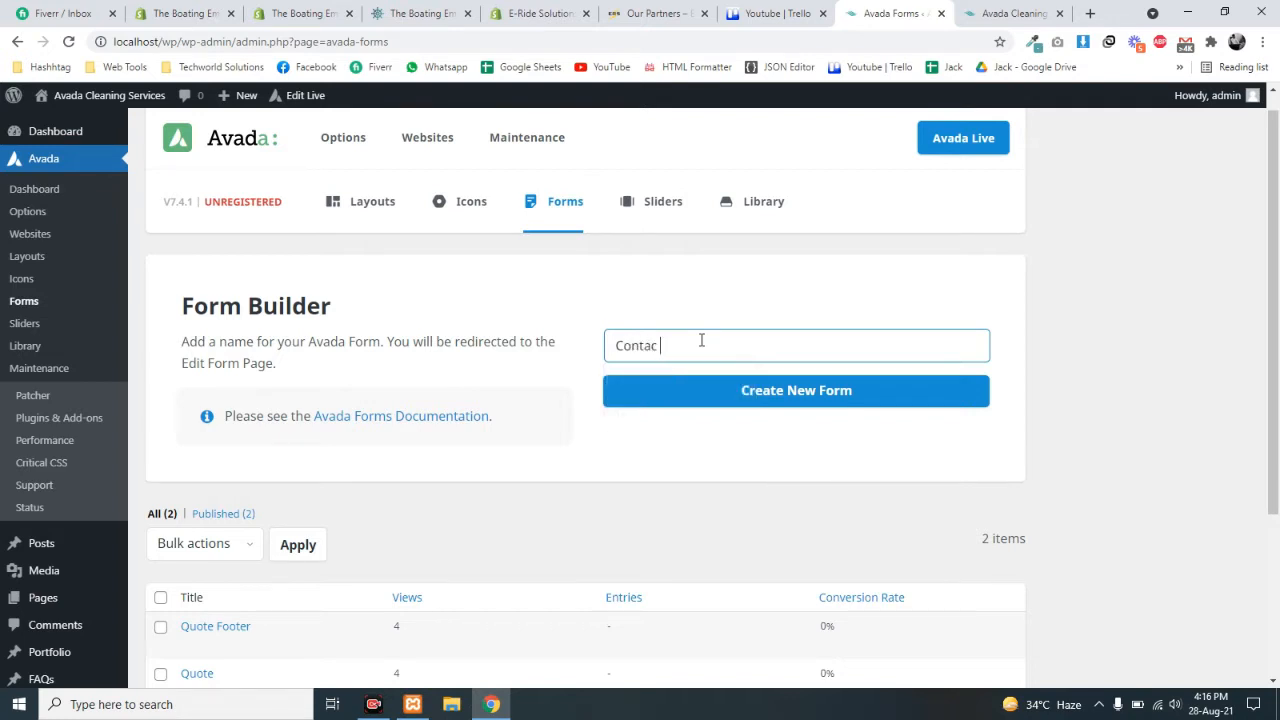
type("t Form")
left_click(750, 396)
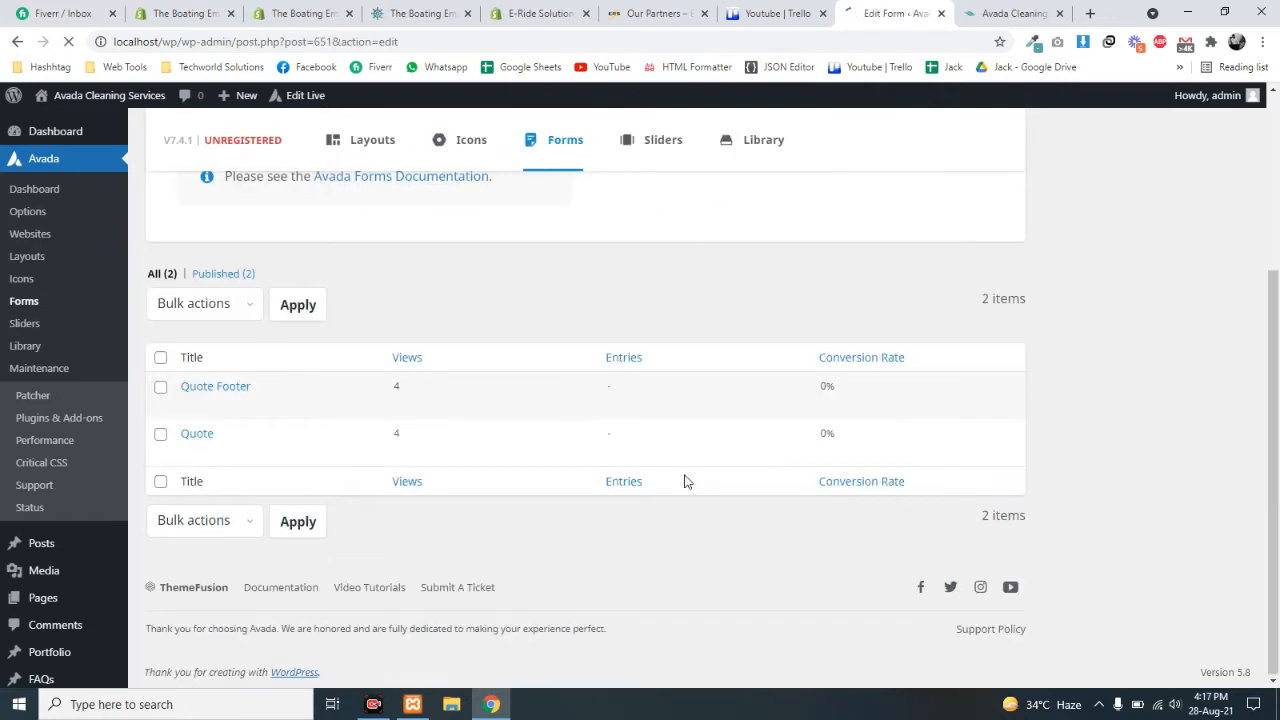
scroll(686, 481, "up", 3)
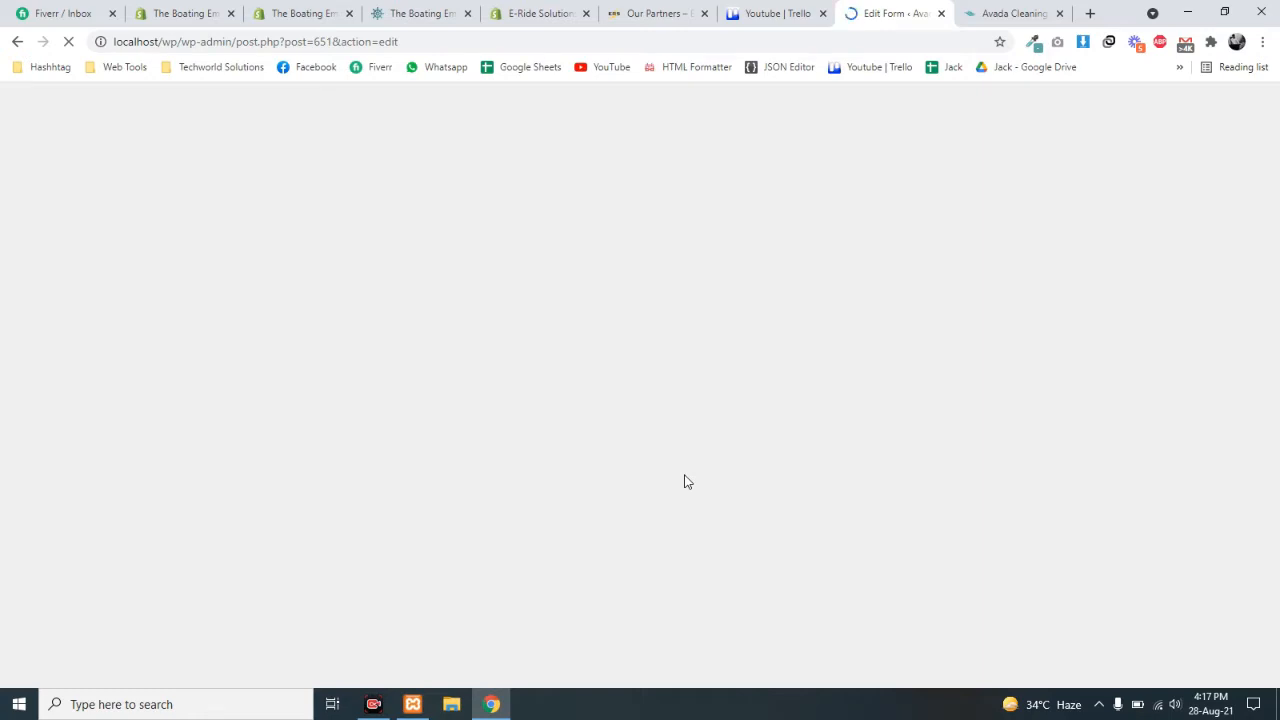
- Switch the empty Contact Form to the Avada Builder and look over its form options
scroll(606, 421, "down", 1)
scroll(608, 421, "up", 2)
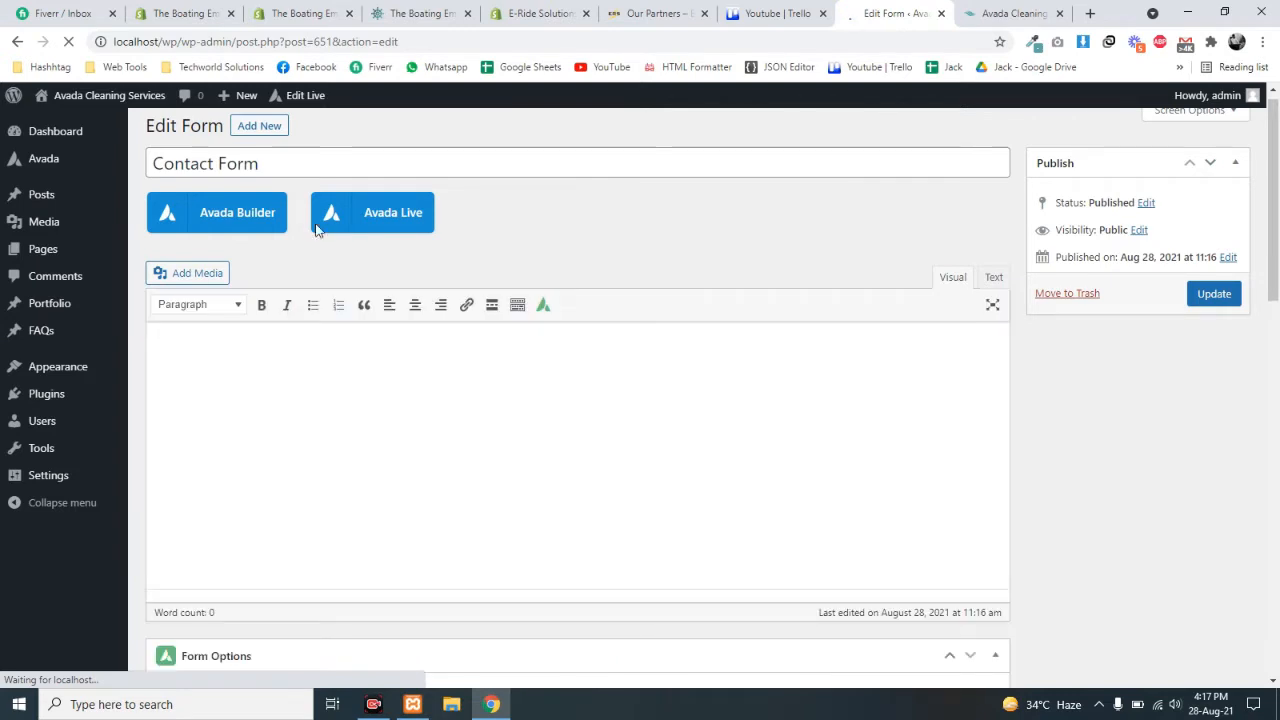
left_click(240, 221)
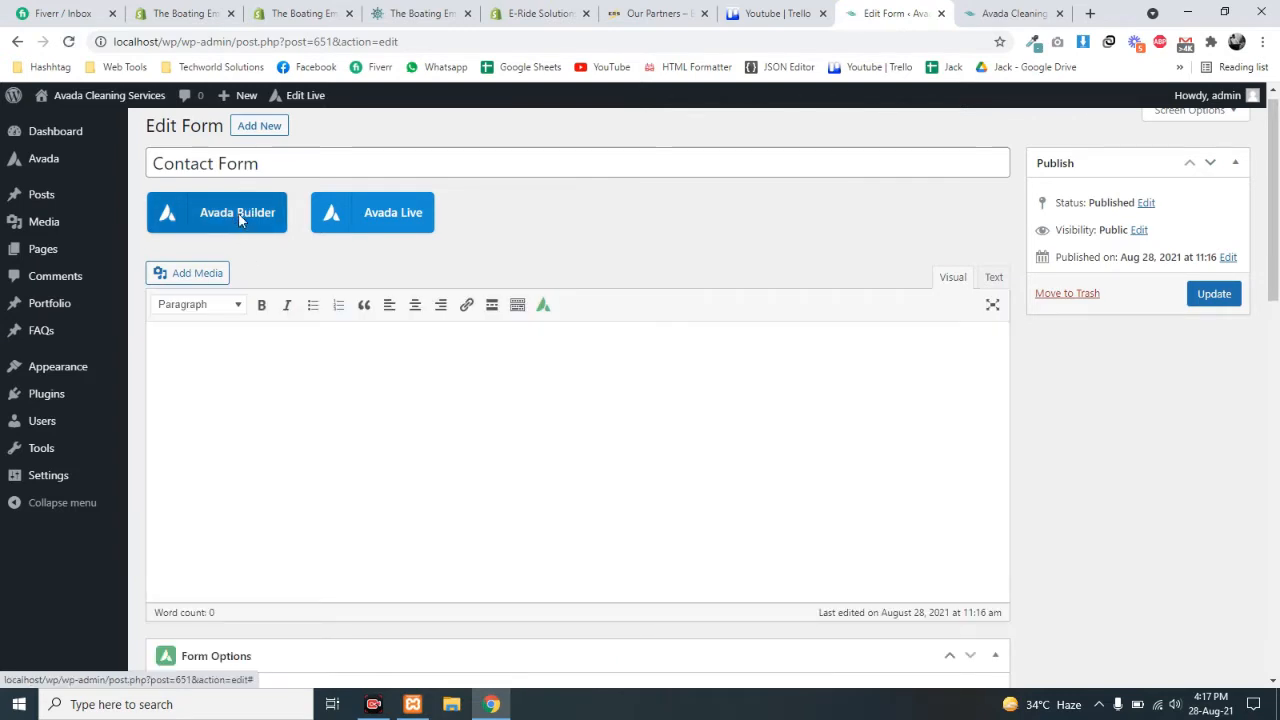
scroll(520, 515, "down", 1)
scroll(520, 515, "down", 1)
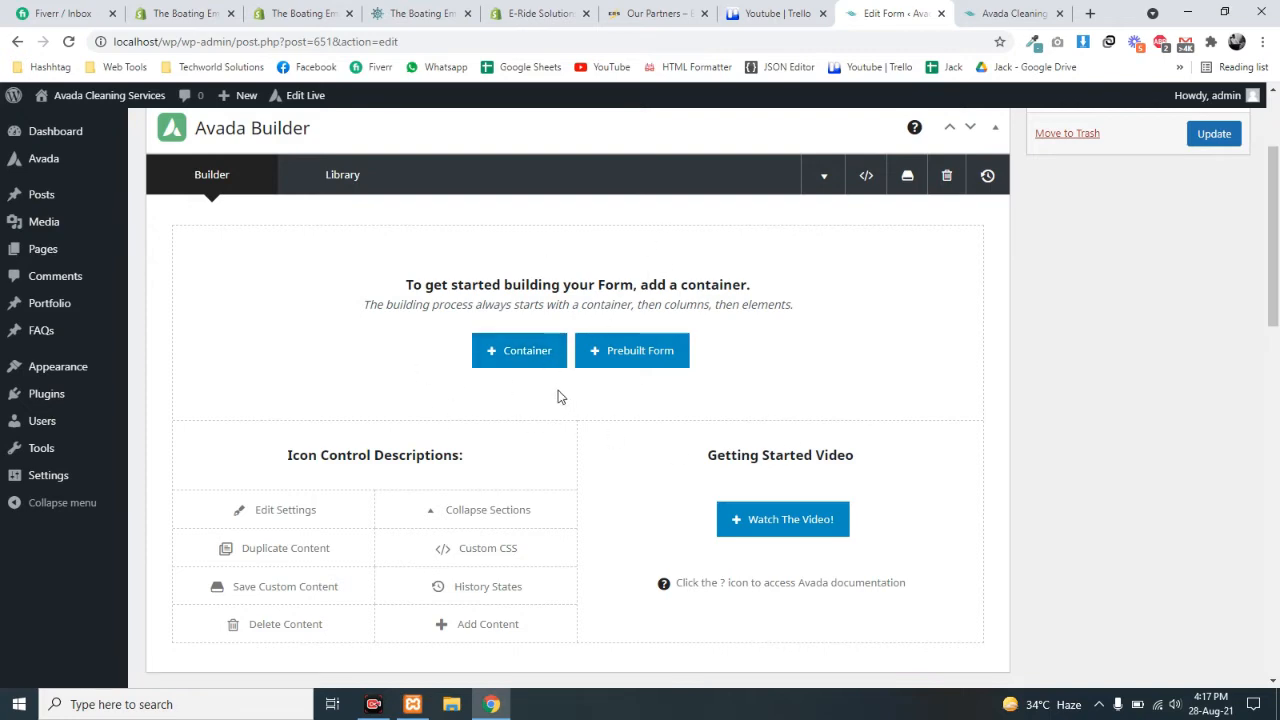
scroll(523, 429, "down", 2)
scroll(523, 429, "up", 3)
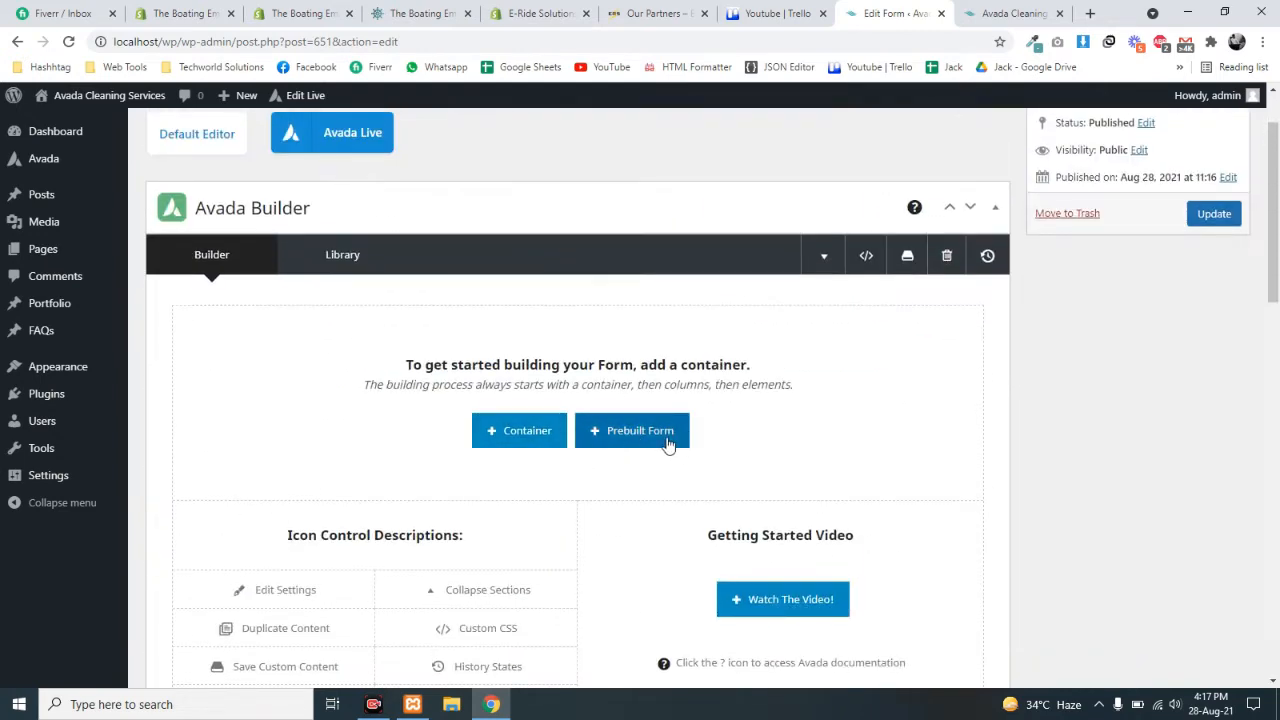
scroll(640, 429, "down", 1)
scroll(643, 429, "up", 1)
scroll(641, 430, "down", 5)
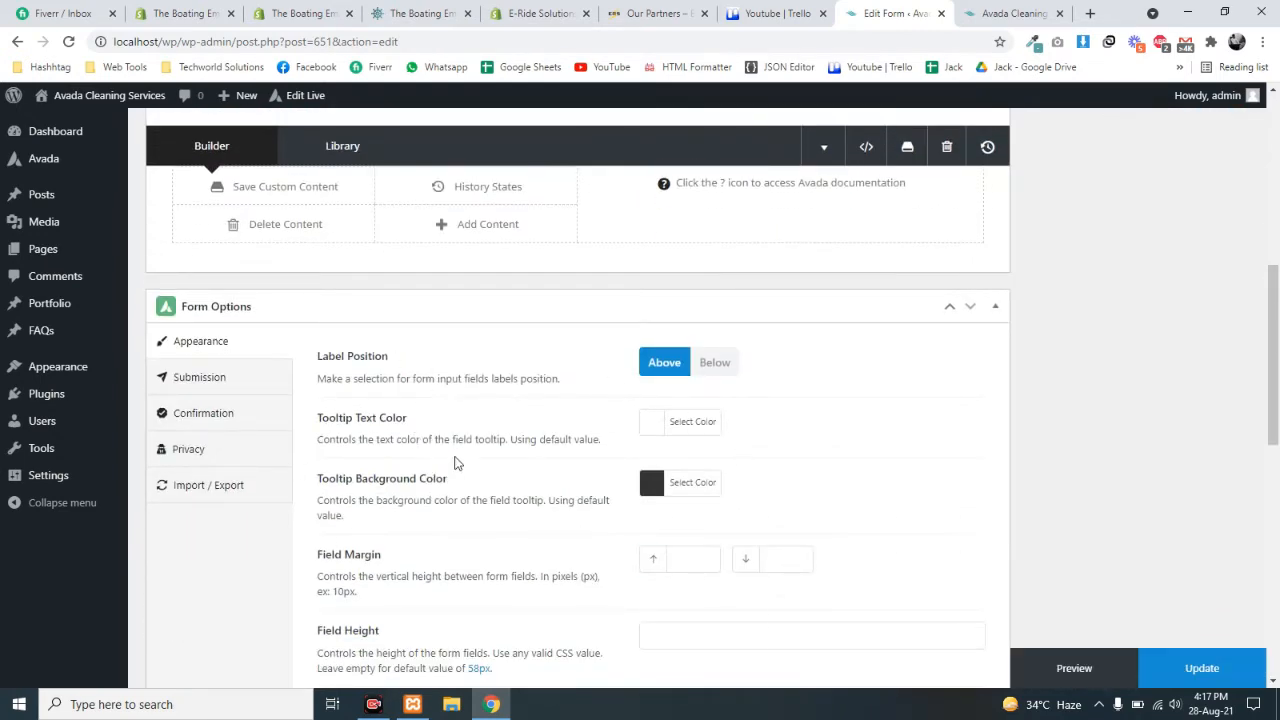
scroll(742, 588, "up", 4)
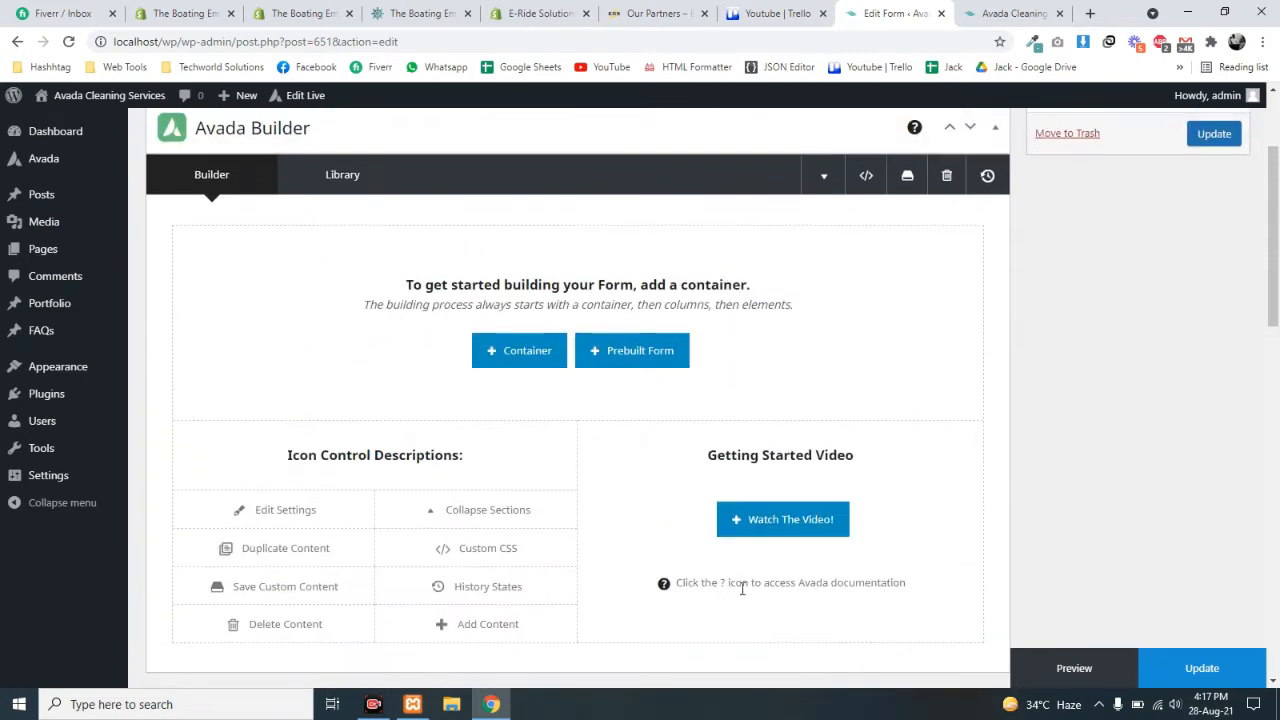
- Browse the Prebuilt Forms library and pick the Survey Form template
left_click(613, 358)
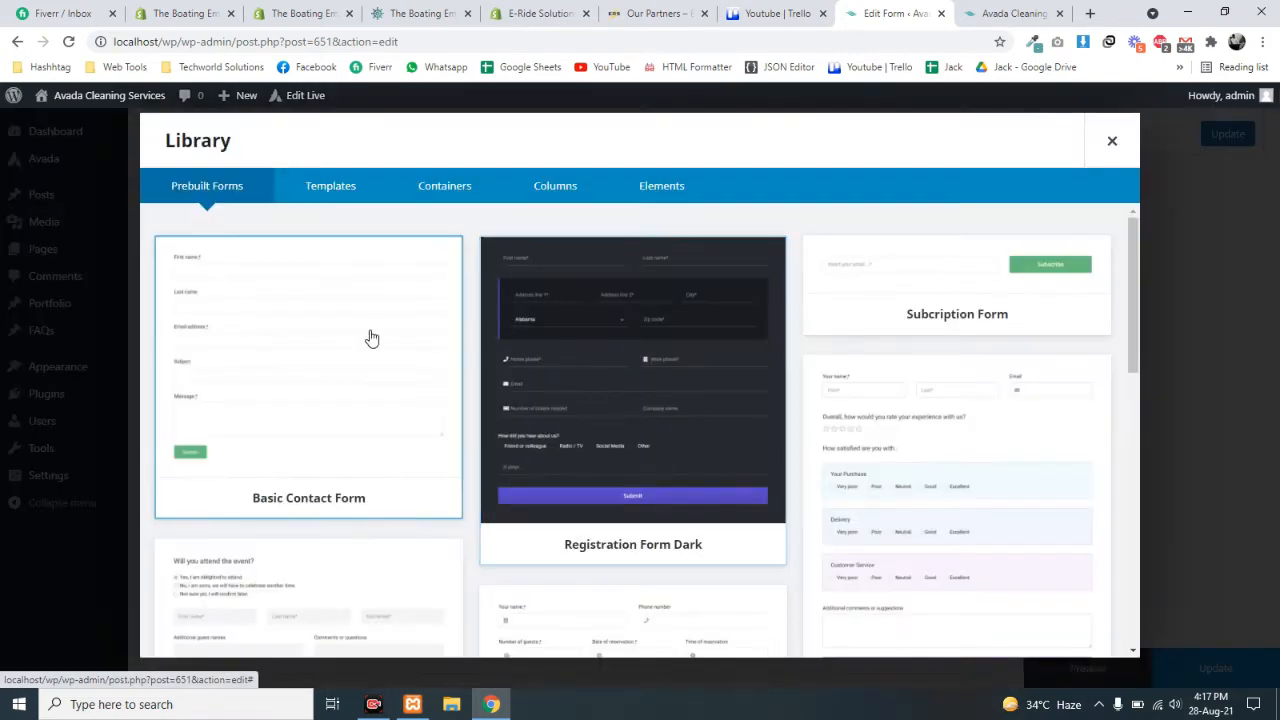
scroll(984, 484, "down", 1)
scroll(771, 534, "down", 7)
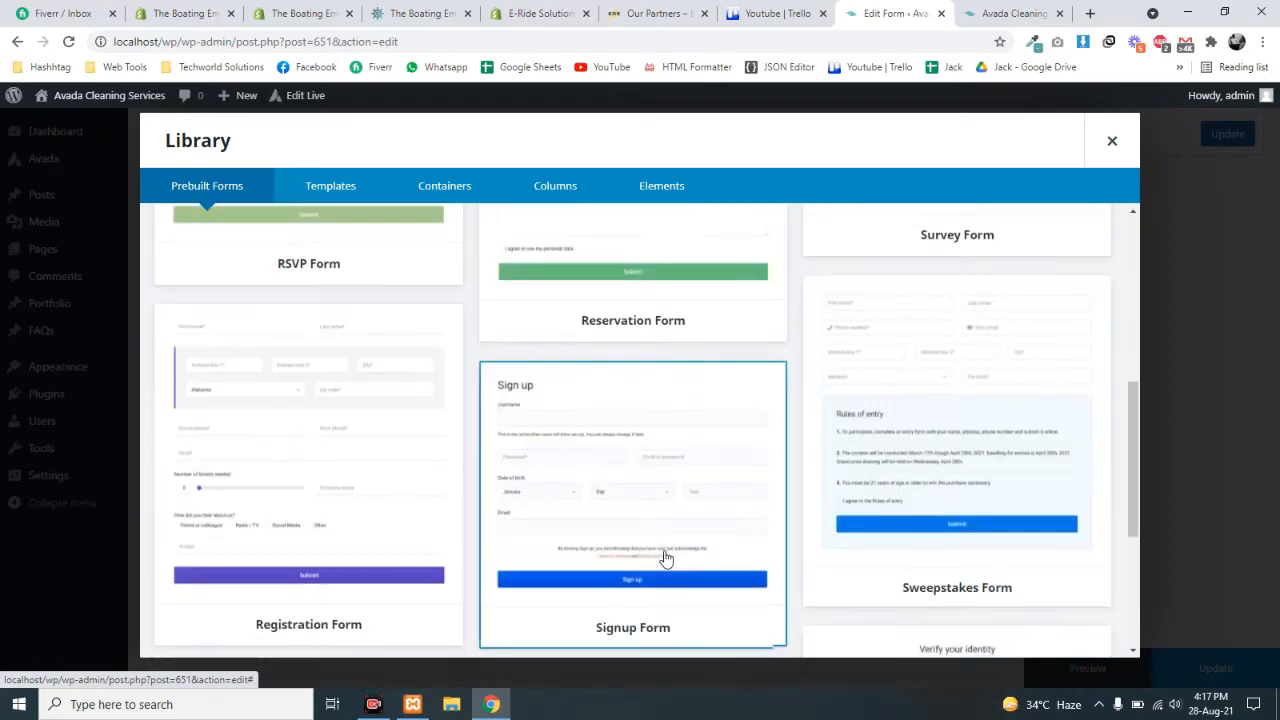
scroll(894, 490, "up", 8)
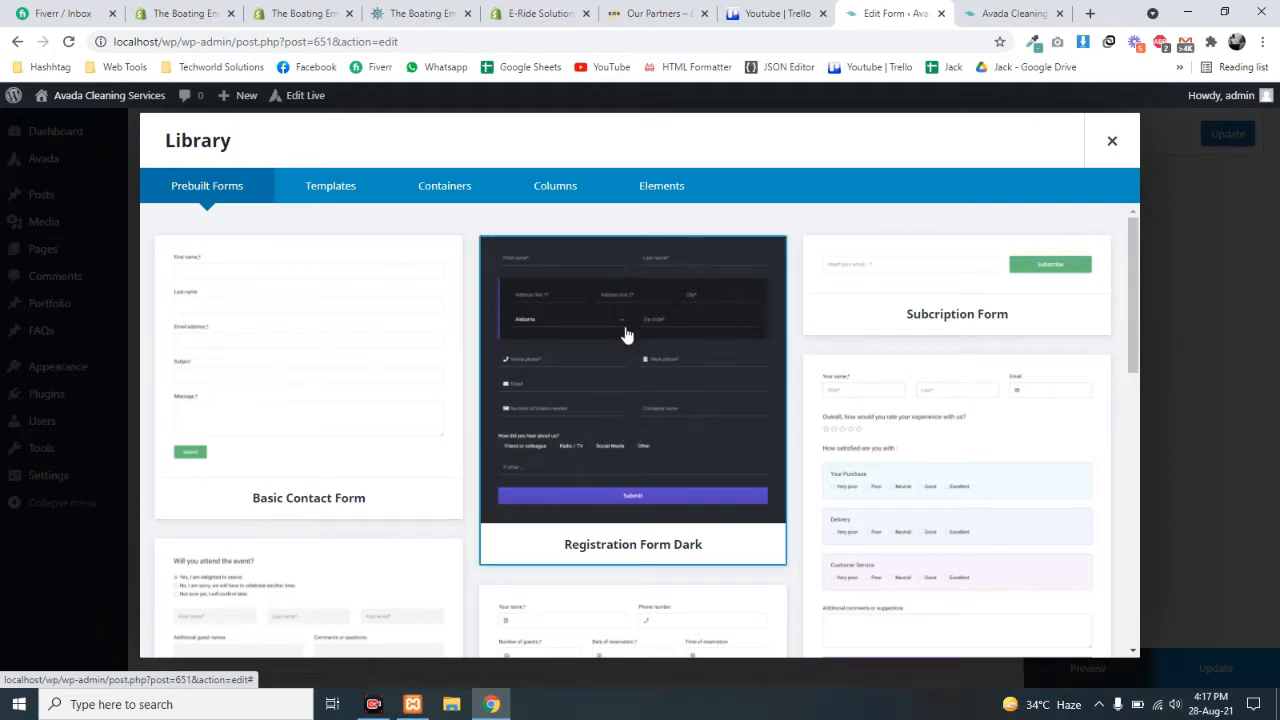
scroll(875, 340, "down", 2)
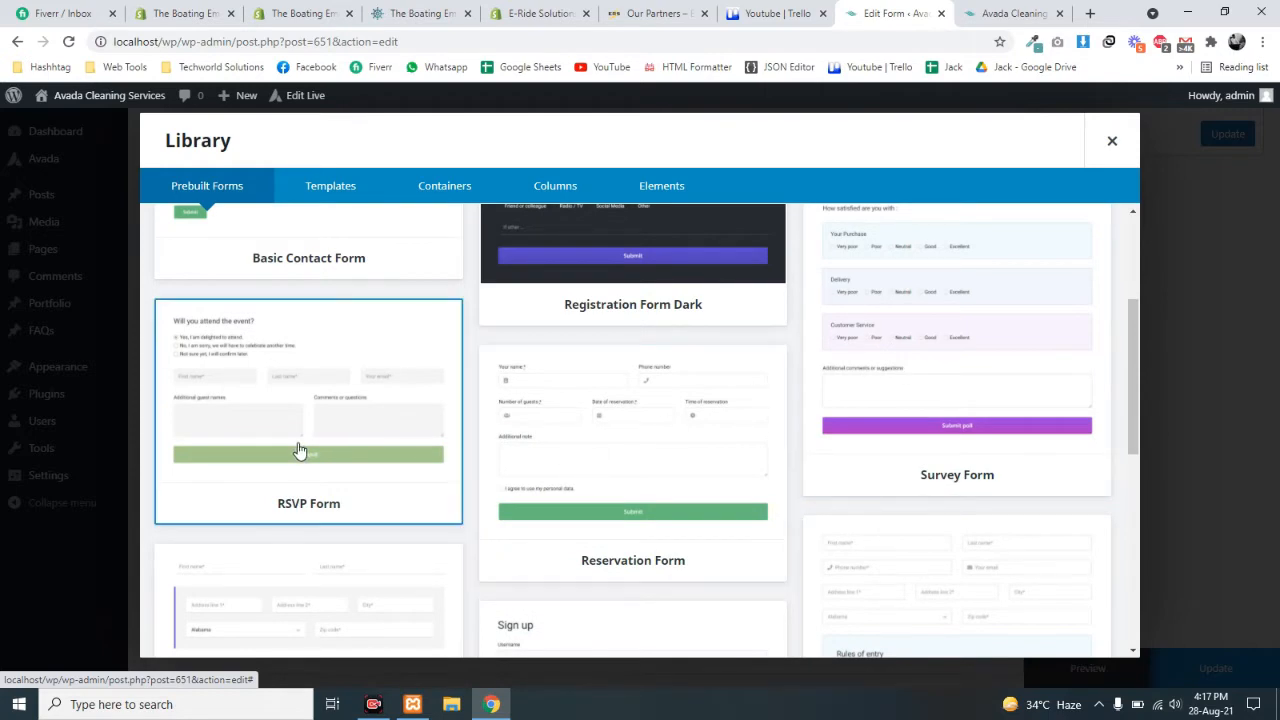
scroll(298, 451, "up", 2)
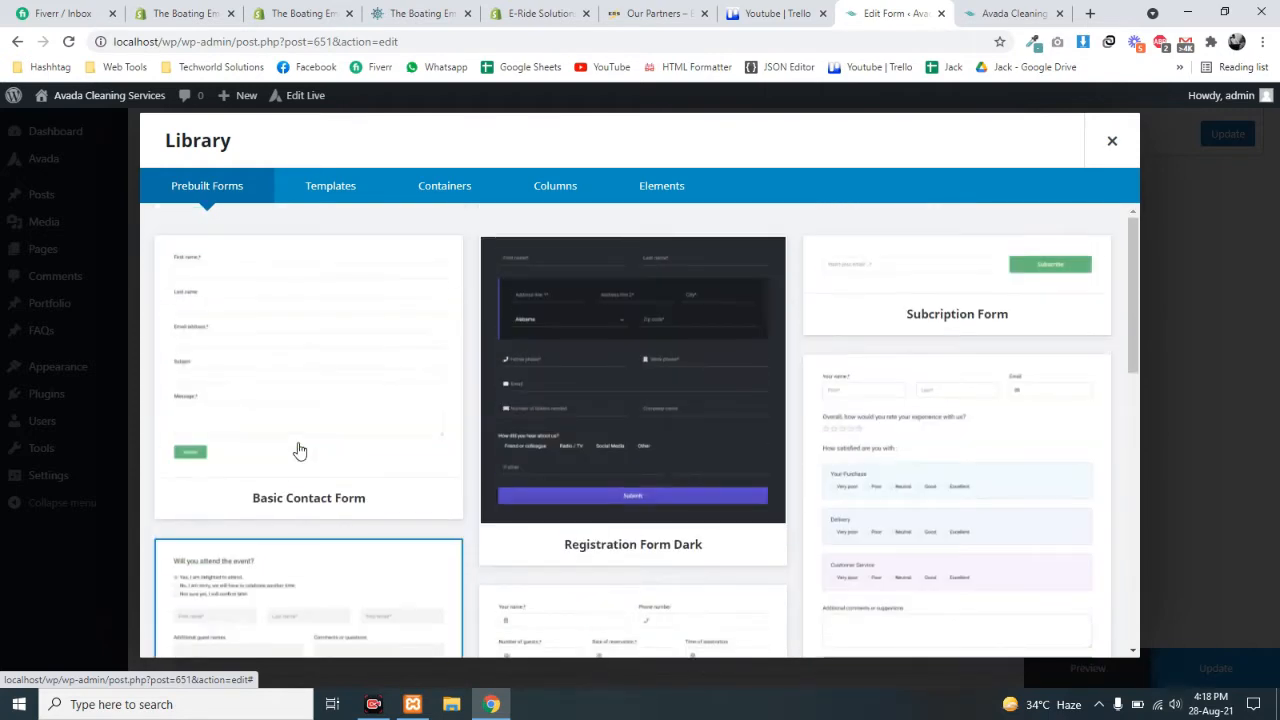
scroll(737, 520, "down", 5)
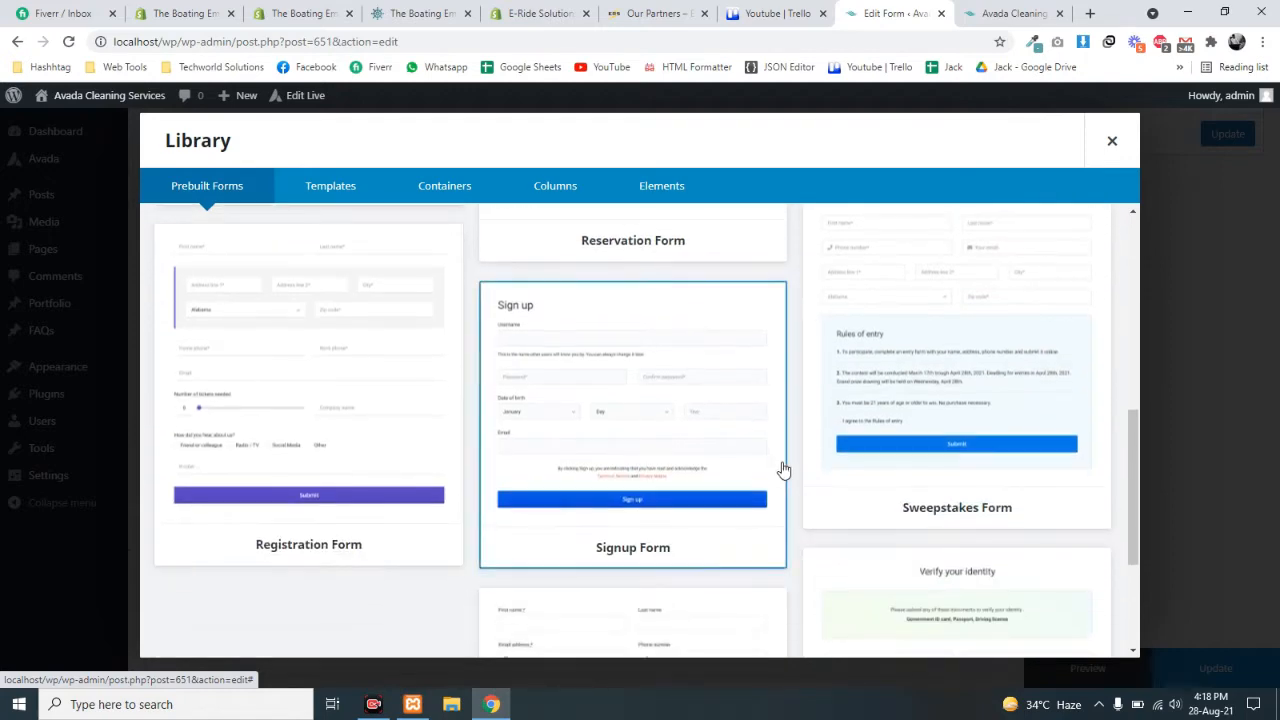
scroll(770, 472, "down", 1)
scroll(760, 474, "up", 6)
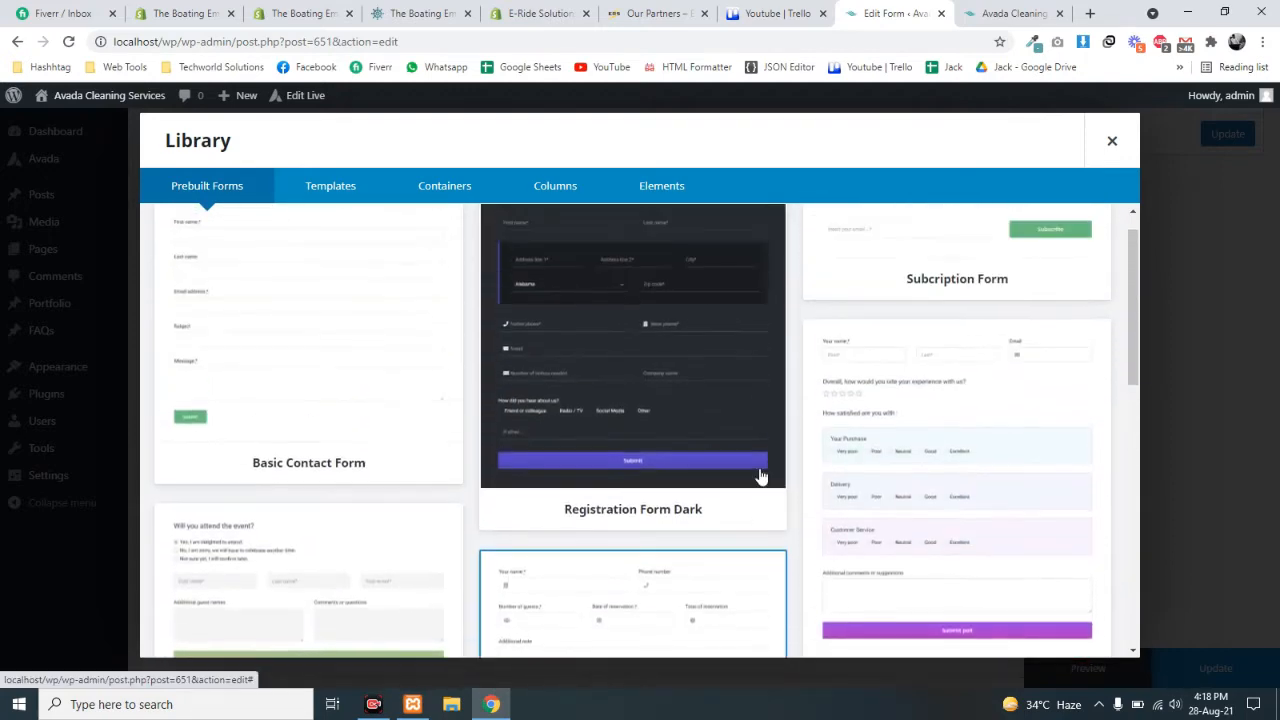
scroll(986, 426, "down", 5)
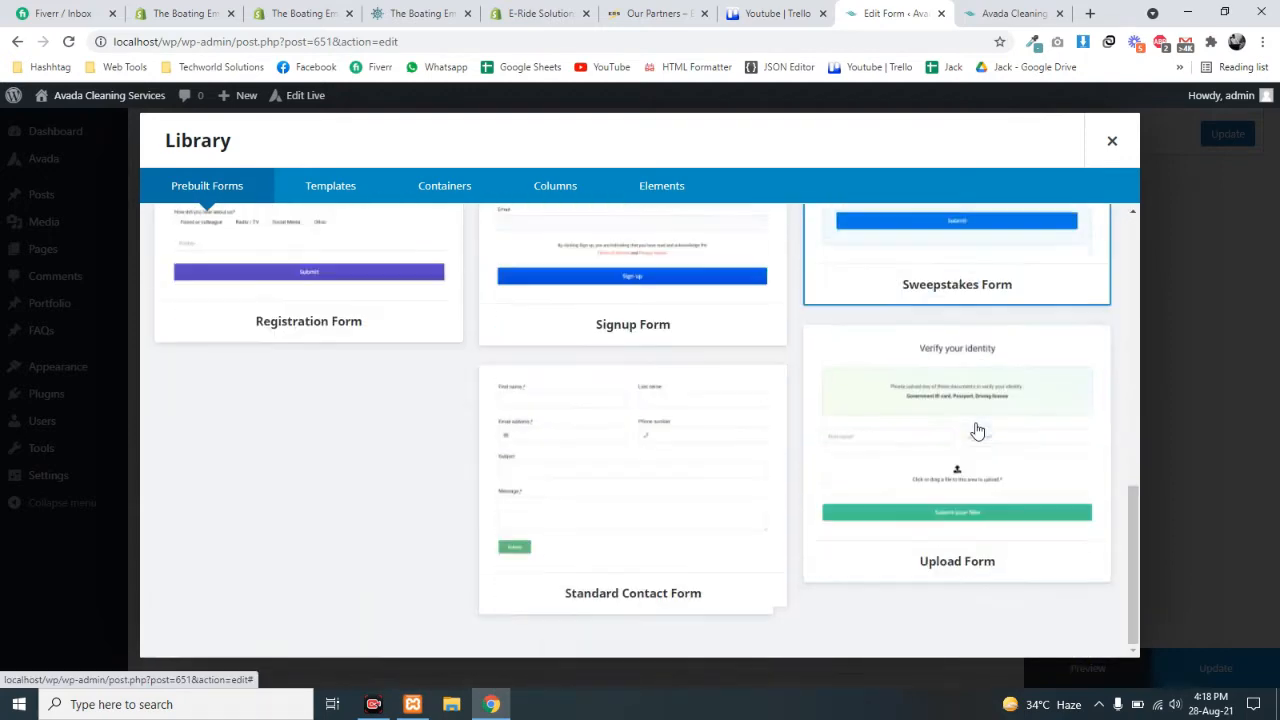
scroll(909, 517, "up", 5)
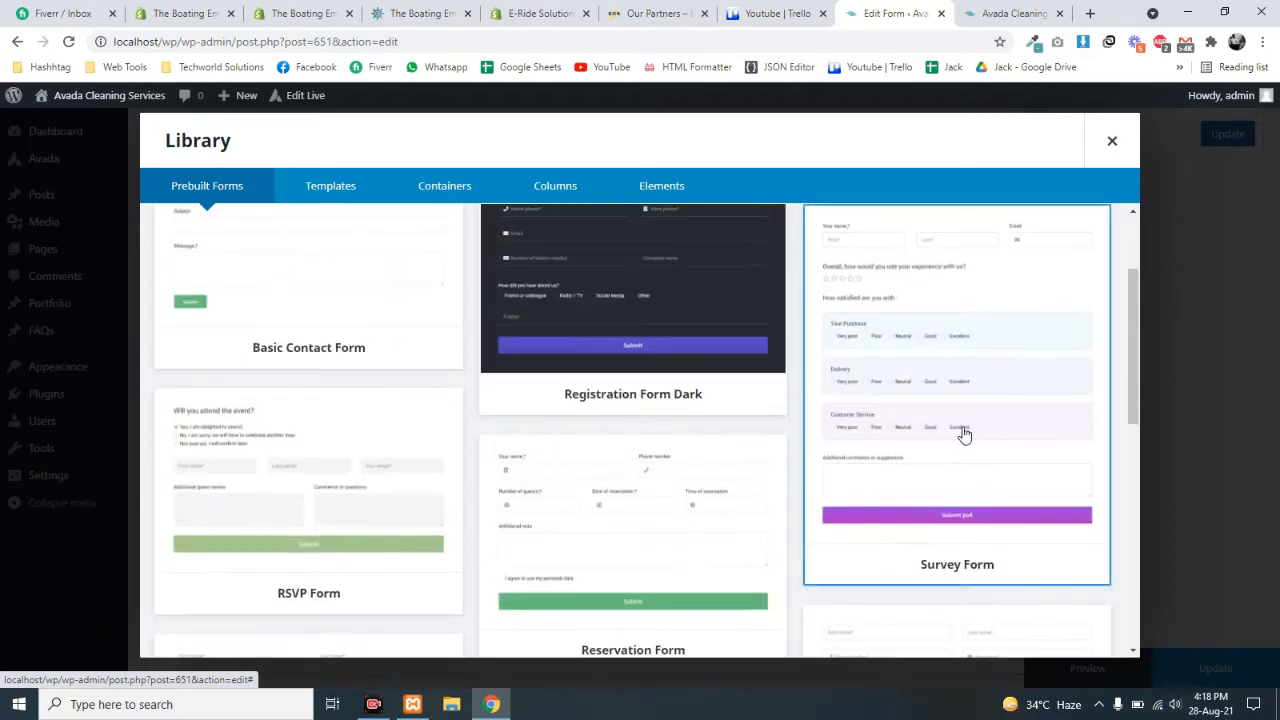
left_click(908, 377)
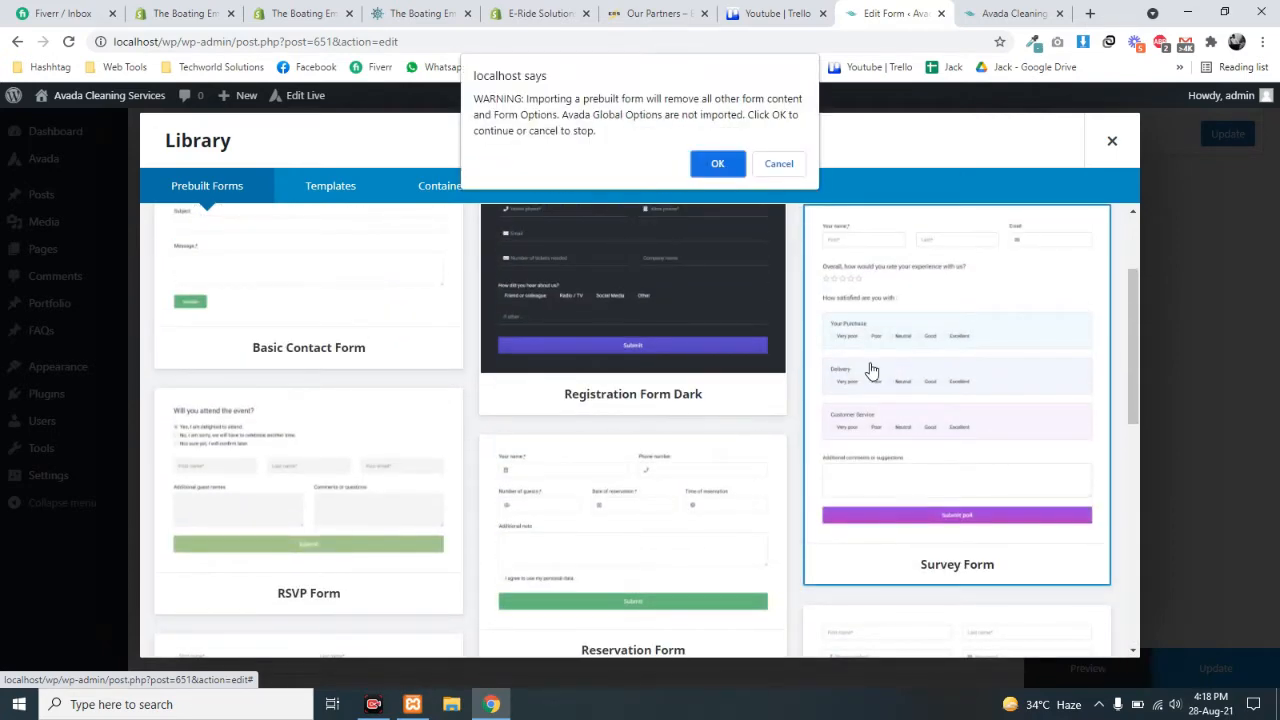
- Confirm the import so the Survey Form's name, email and rating fields load
left_click(717, 165)
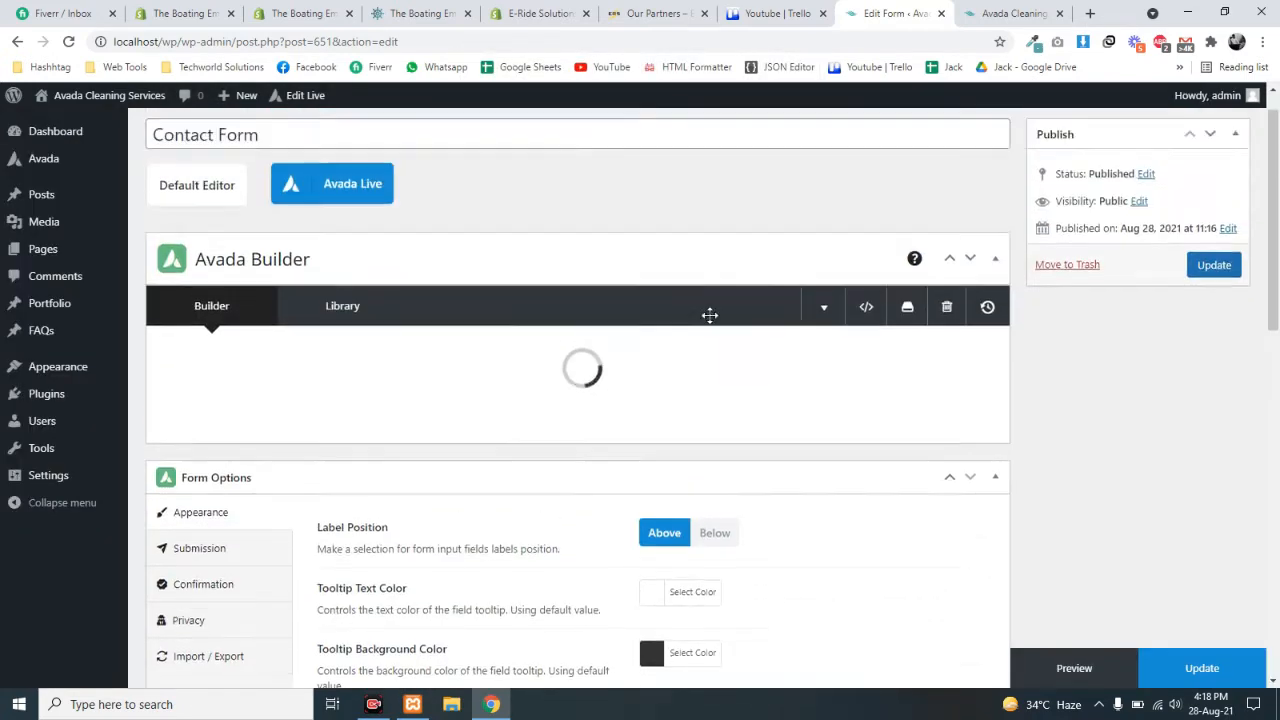
scroll(709, 315, "down", 1)
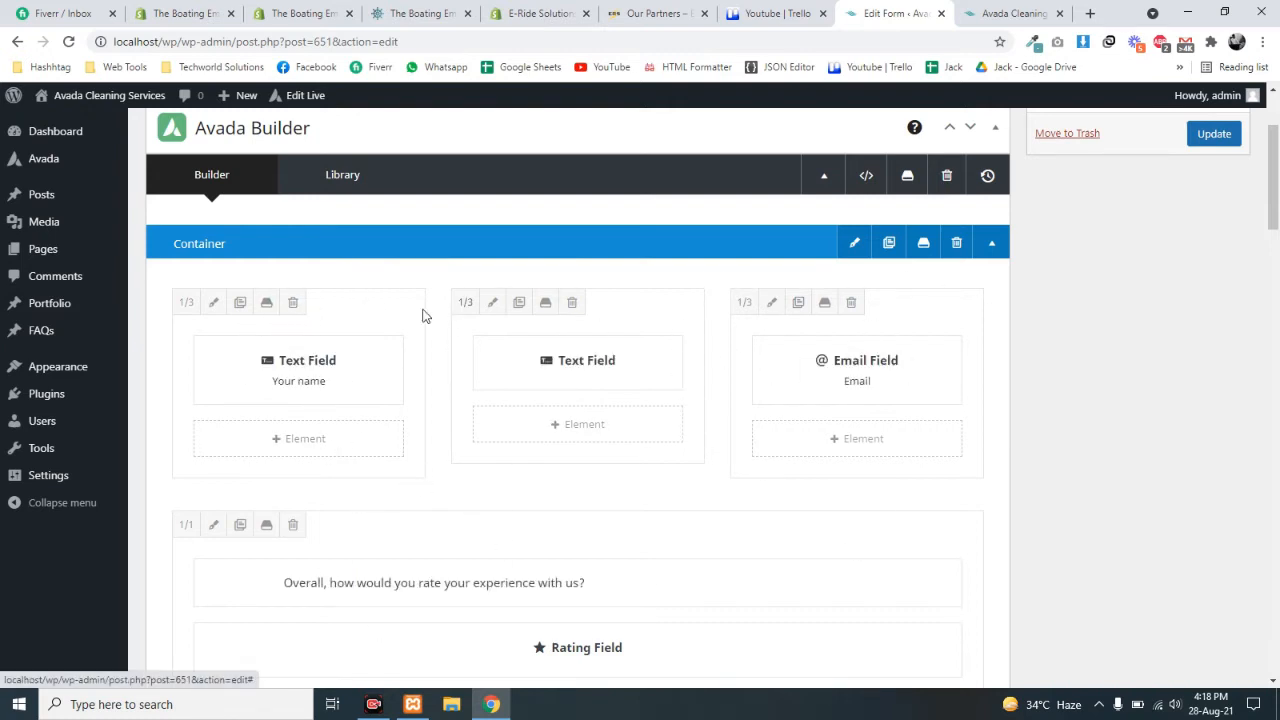
scroll(660, 361, "down", 2)
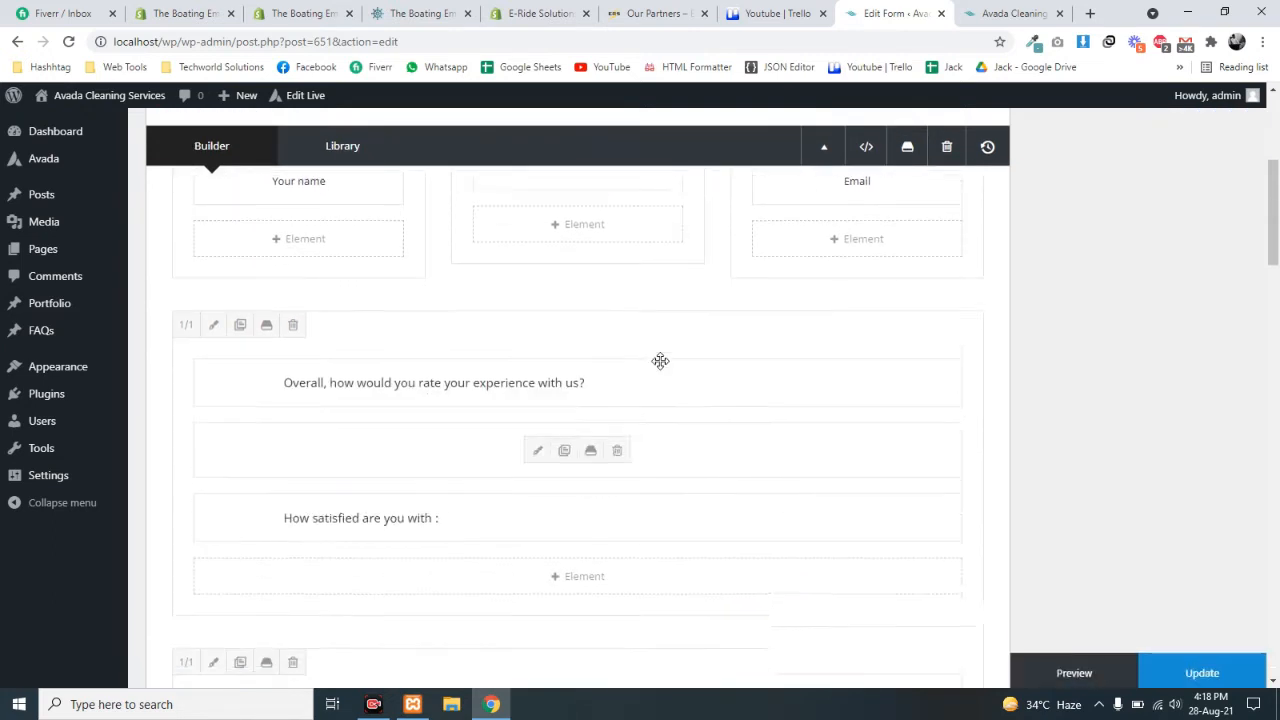
scroll(546, 606, "up", 3)
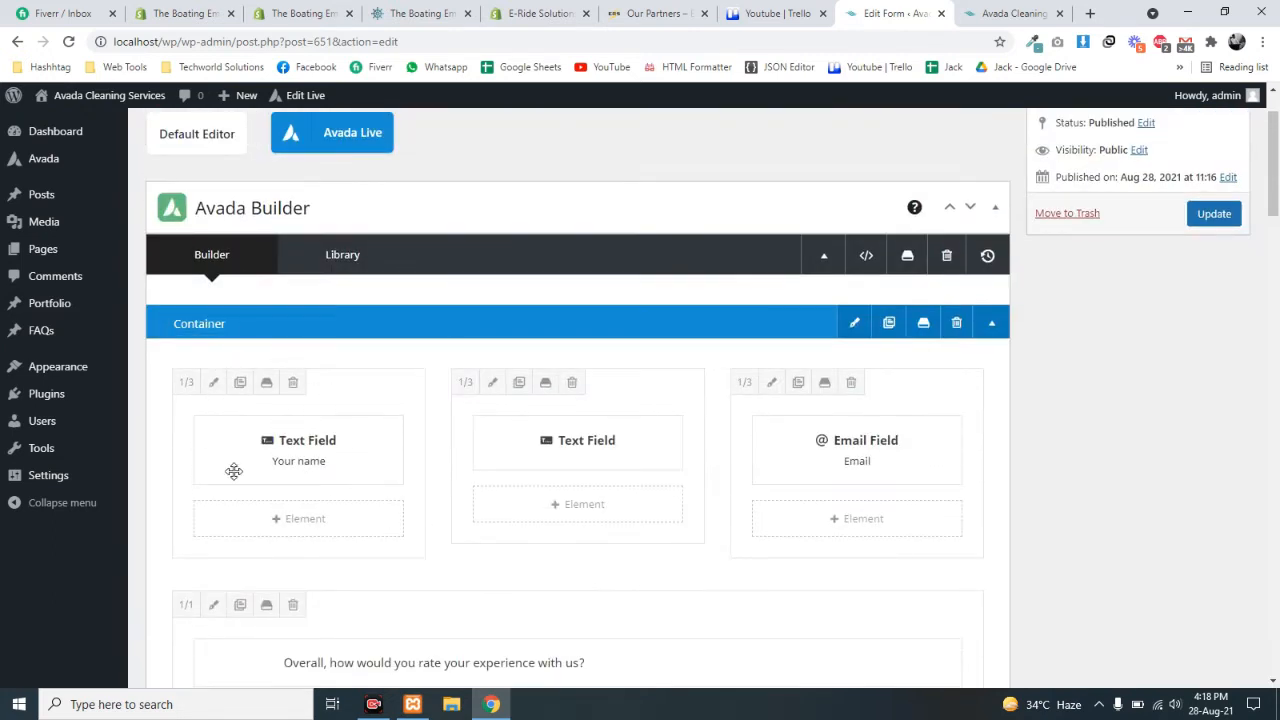
left_click(302, 519)
scroll(640, 370, "down", 1)
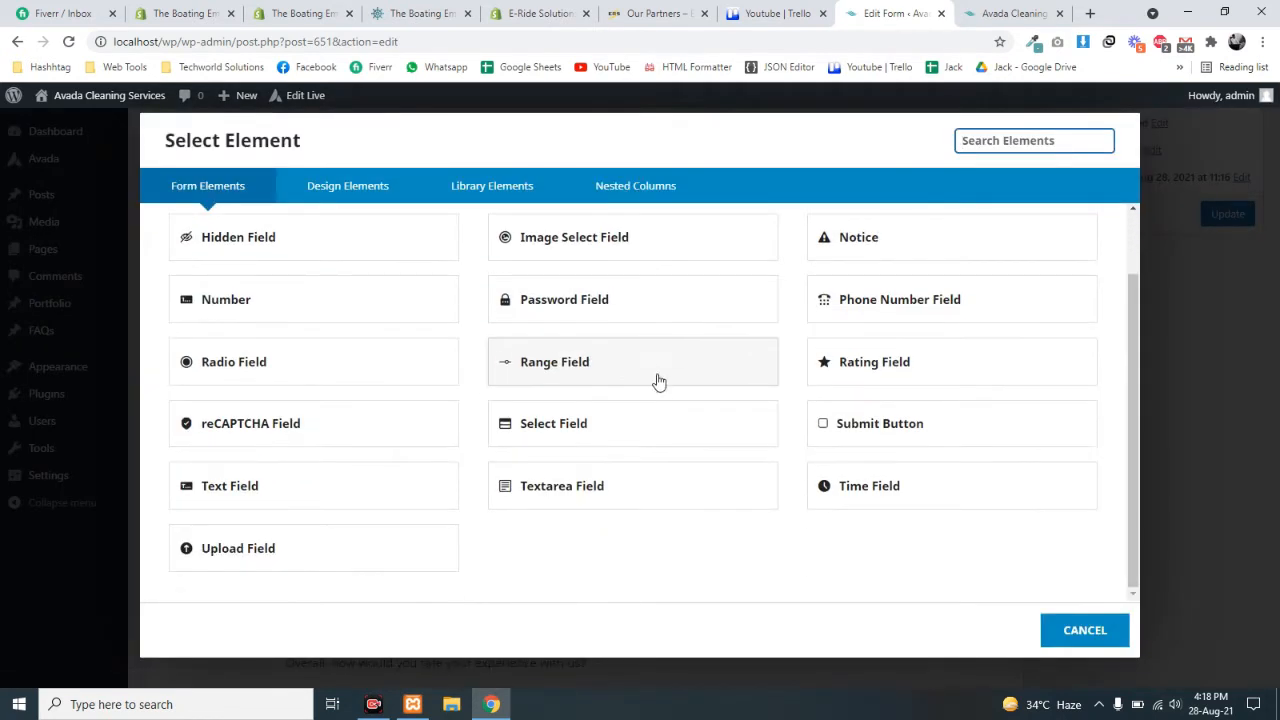
scroll(658, 381, "up", 1)
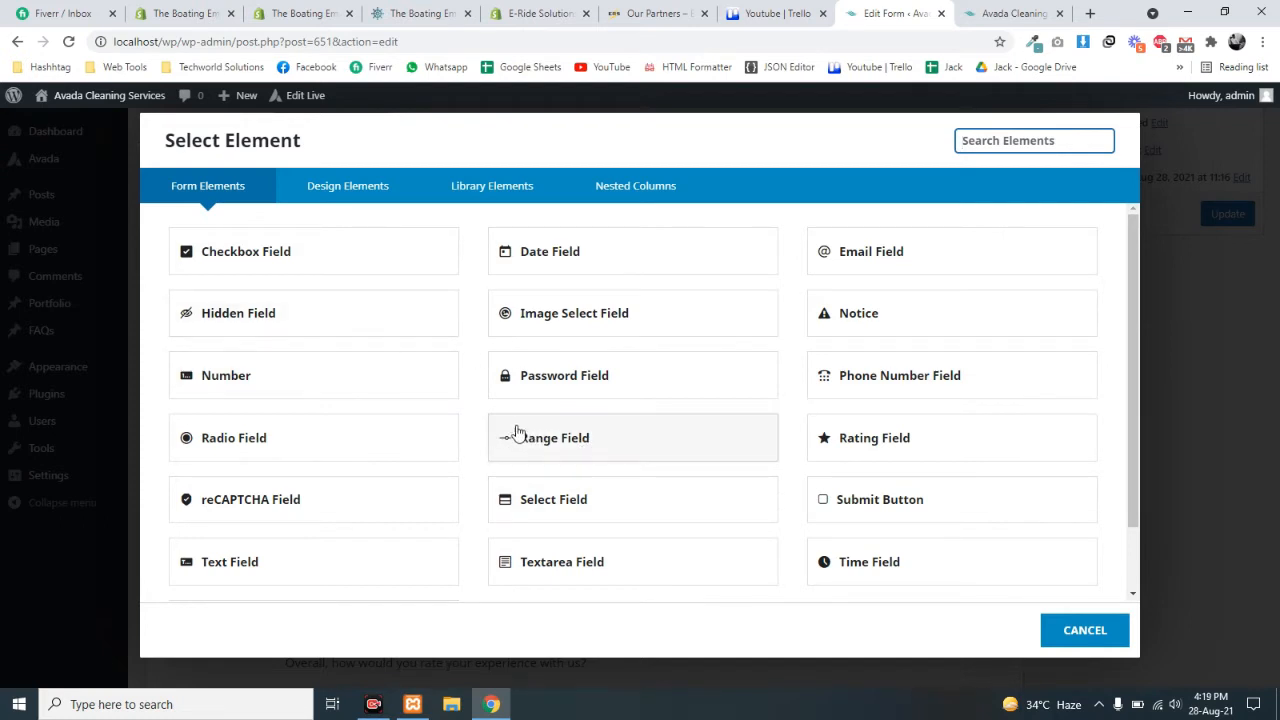
scroll(583, 449, "down", 1)
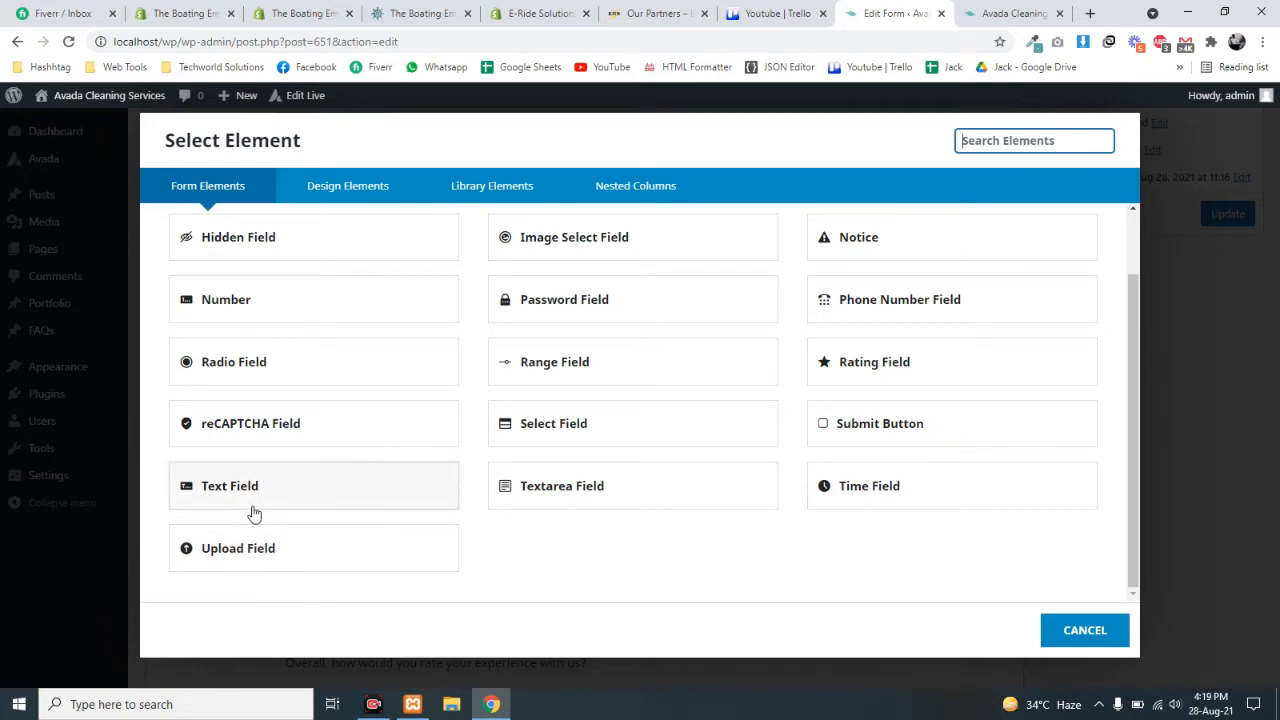
scroll(466, 436, "up", 2)
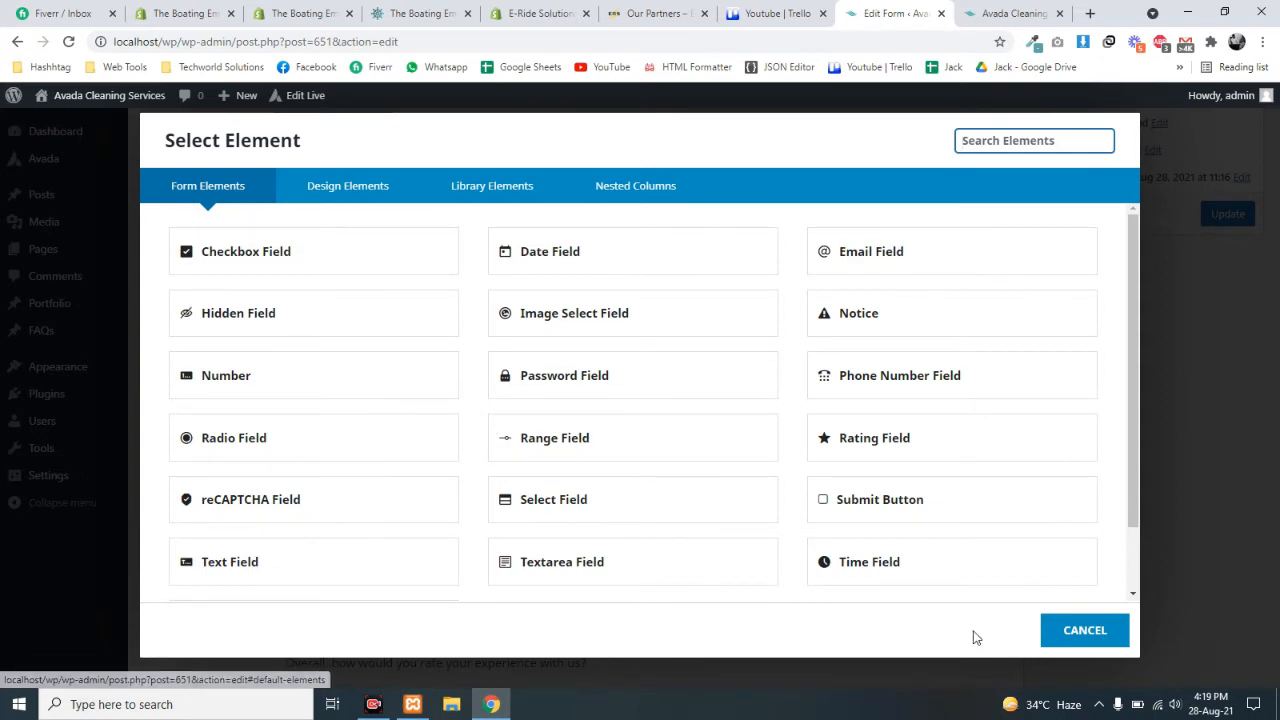
left_click(1081, 629)
- Open the Your name field's settings and check its label and field name first_name
scroll(700, 460, "down", 7)
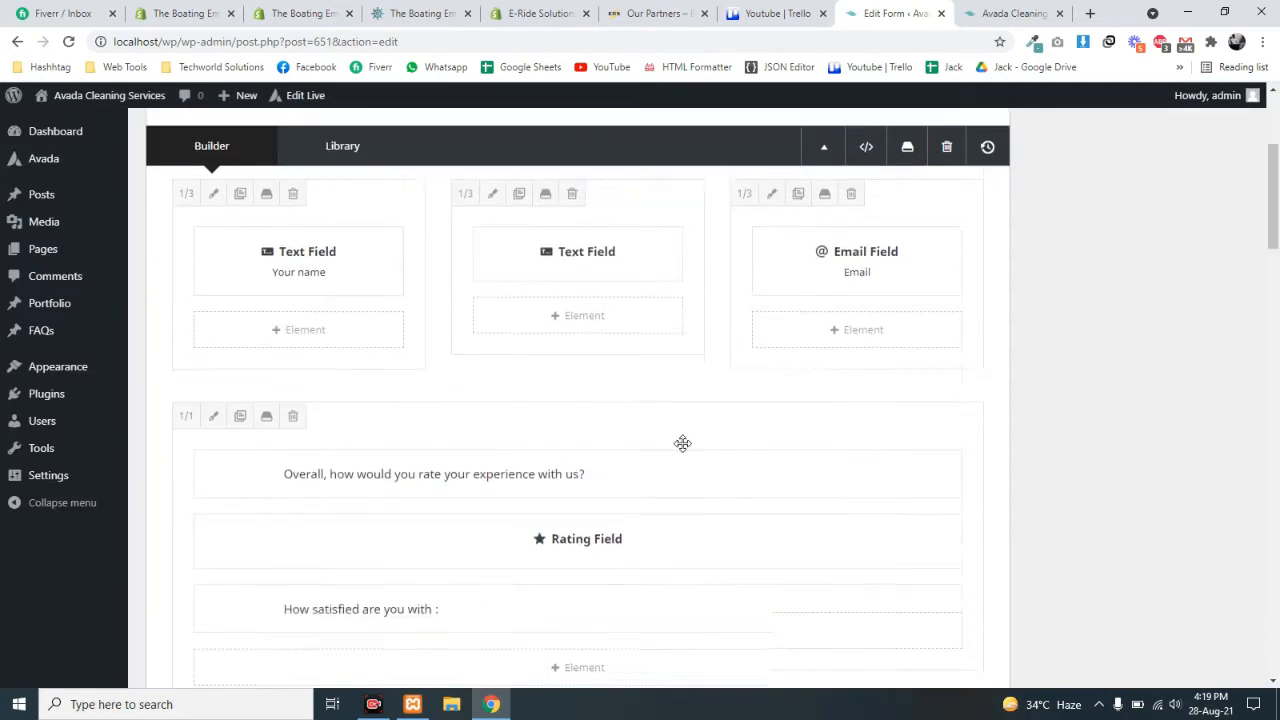
scroll(692, 525, "down", 8)
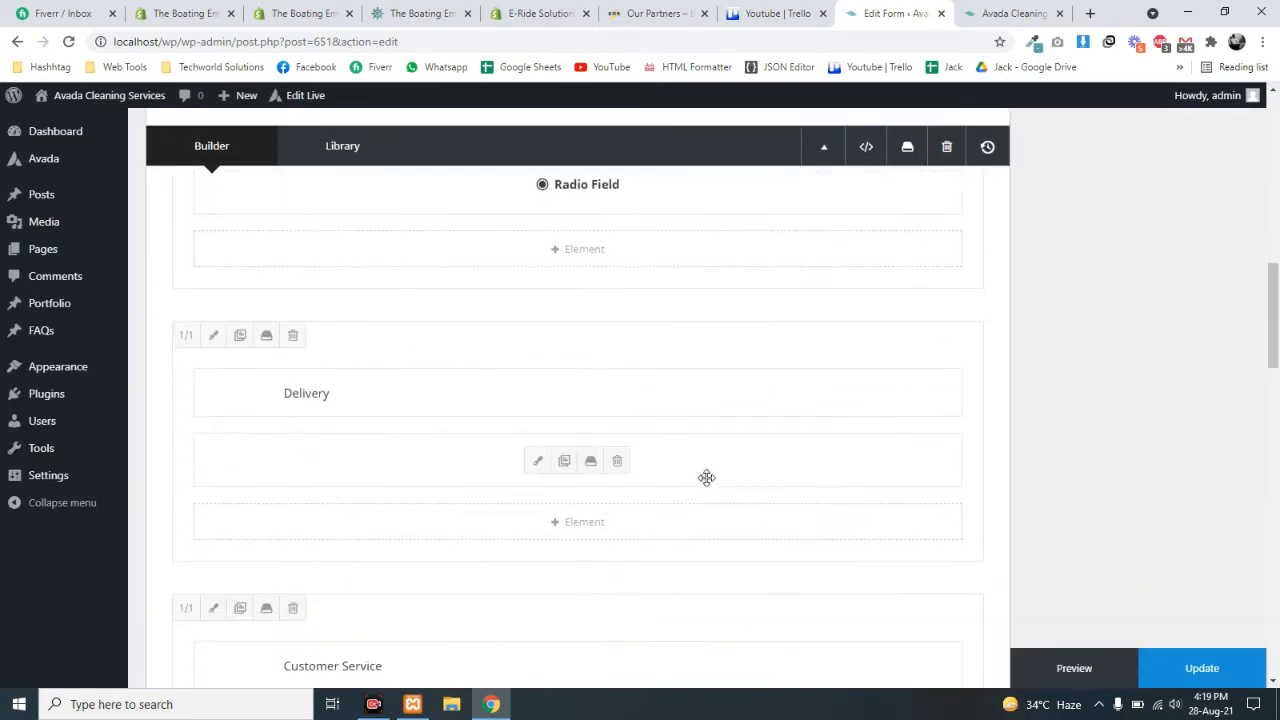
scroll(698, 484, "up", 10)
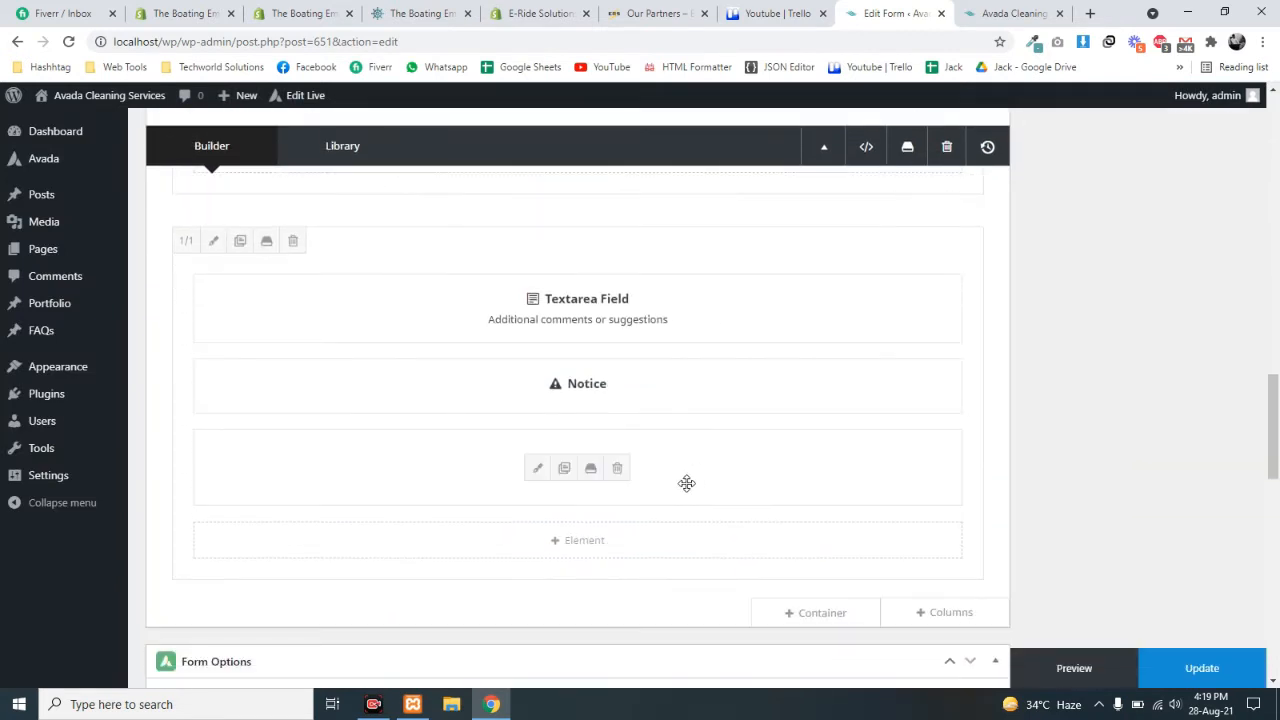
scroll(686, 482, "up", 1)
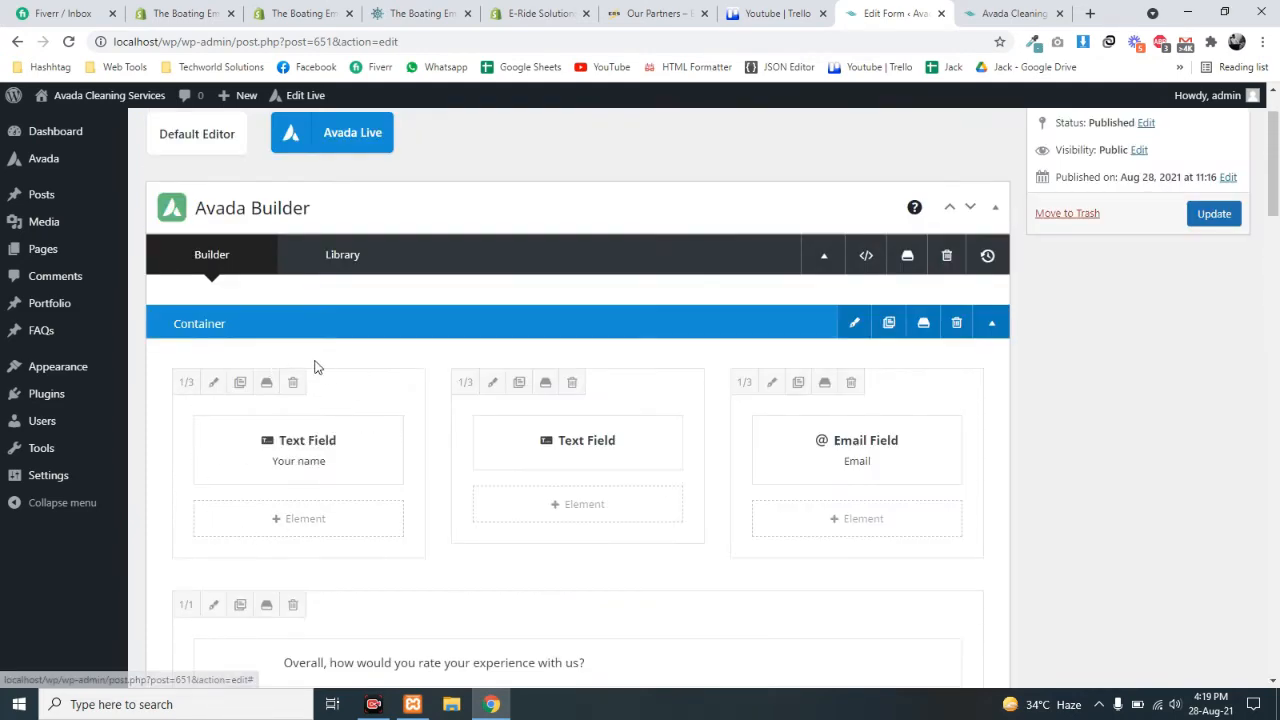
left_click(254, 456)
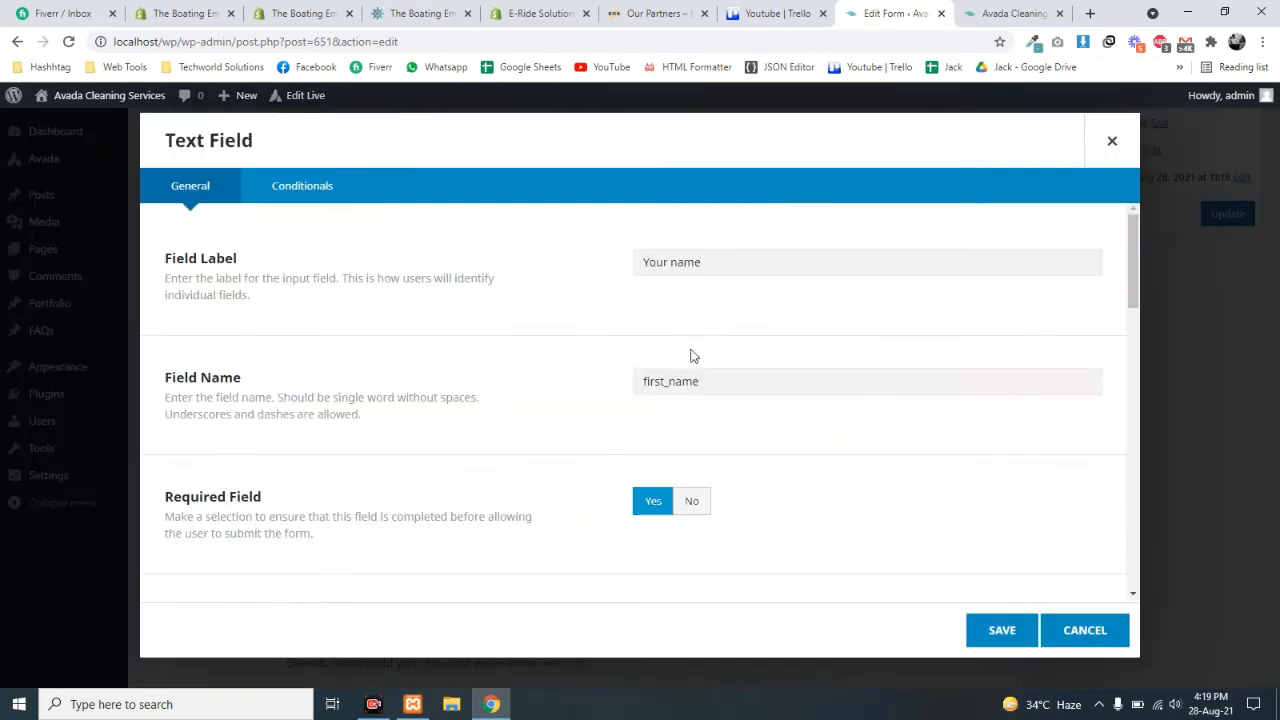
mouse_move(733, 251)
left_mouse_down()
mouse_move(620, 259)
mouse_move(712, 264)
left_mouse_up()
left_click(665, 262)
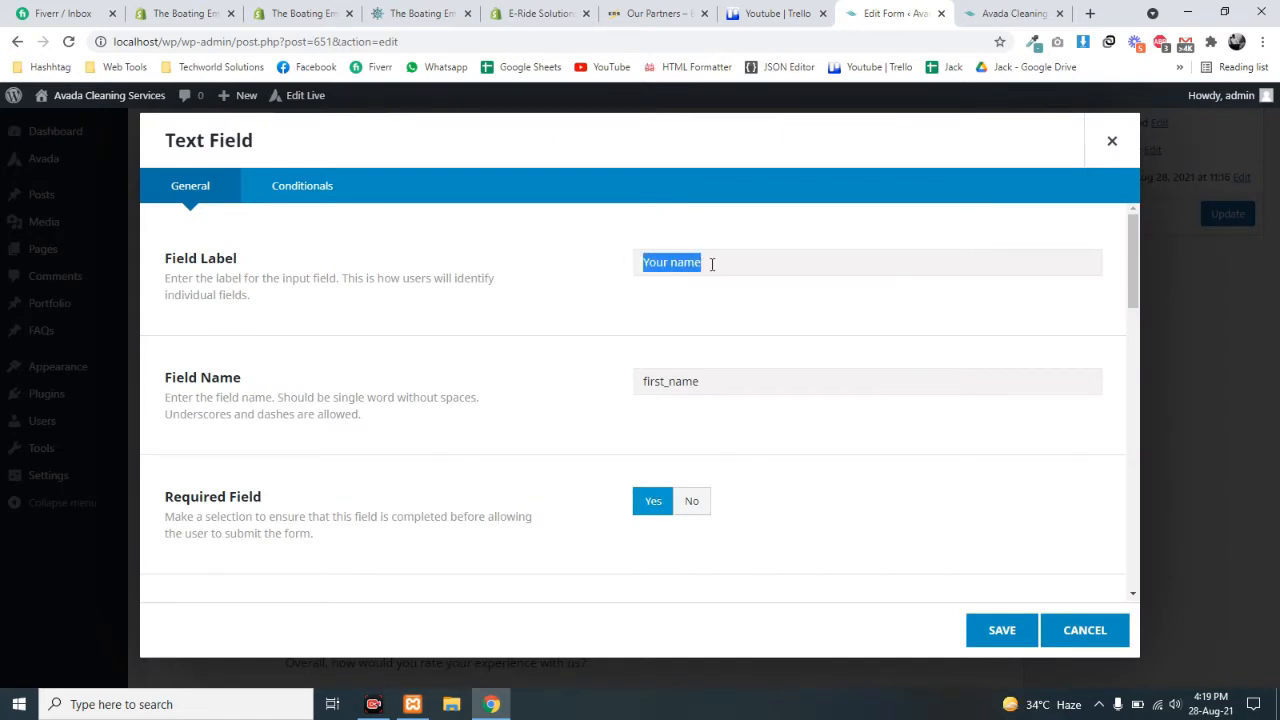
left_click(709, 381)
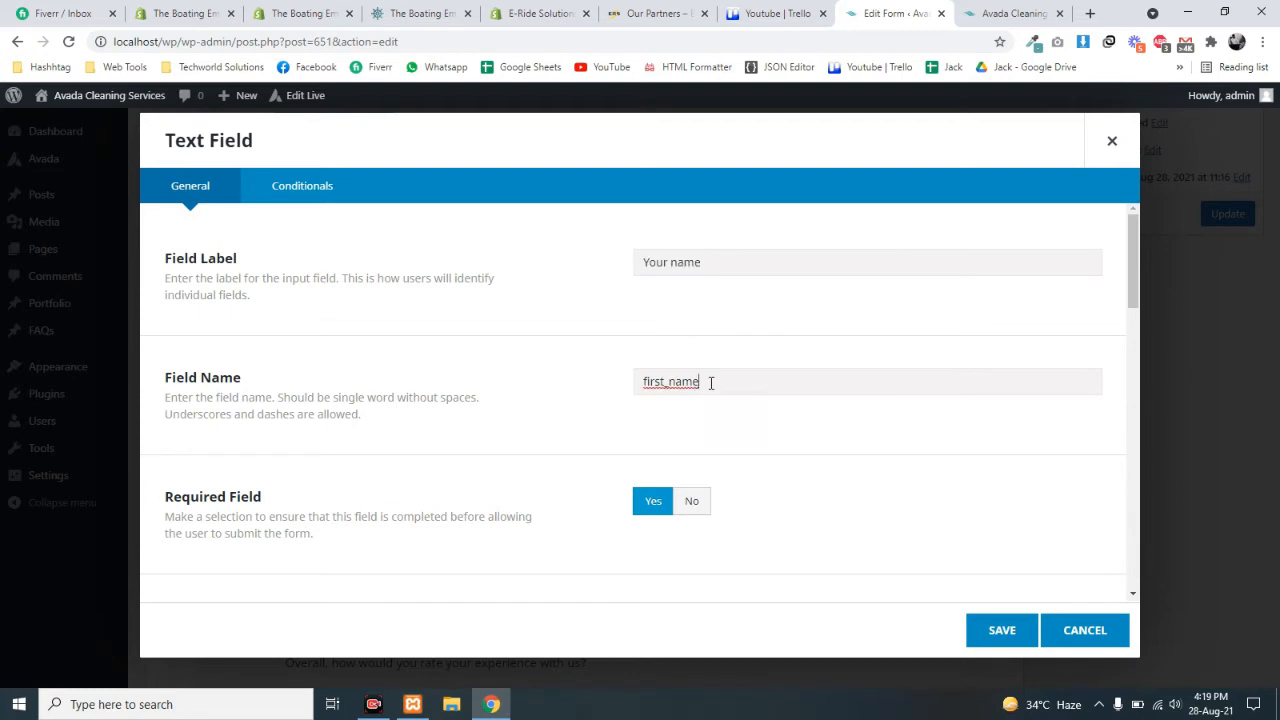
left_click_drag(704, 381, 637, 381)
left_click(667, 381)
double_click(685, 383)
left_click(729, 385)
left_click_drag(640, 382, 720, 381)
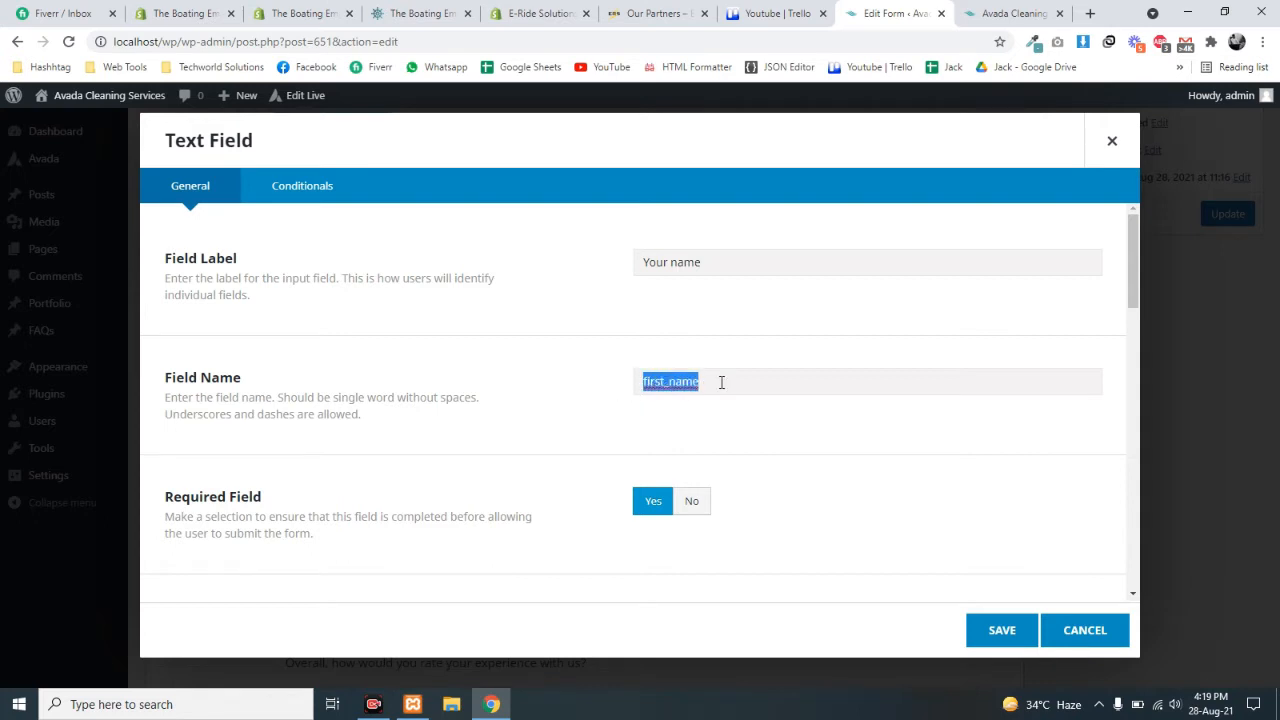
left_click(668, 381)
- Set the field's placeholder text to 'First'
scroll(645, 395, "down", 2)
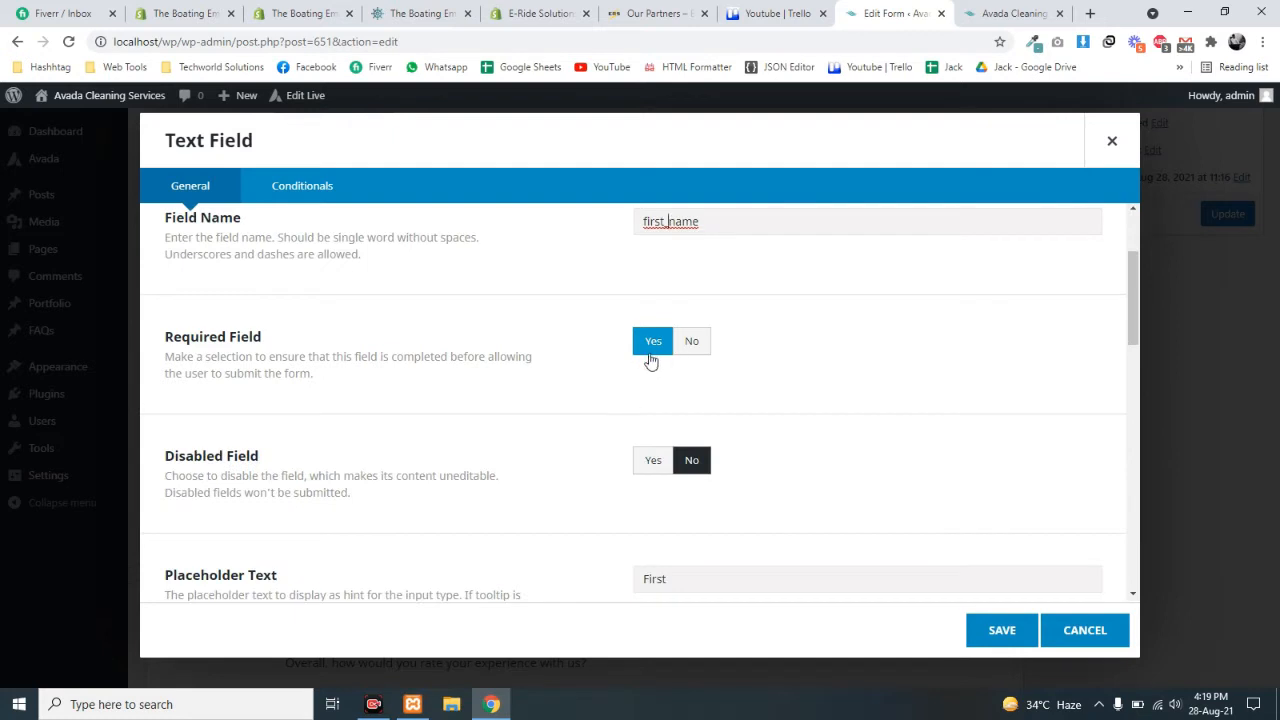
scroll(587, 402, "down", 1)
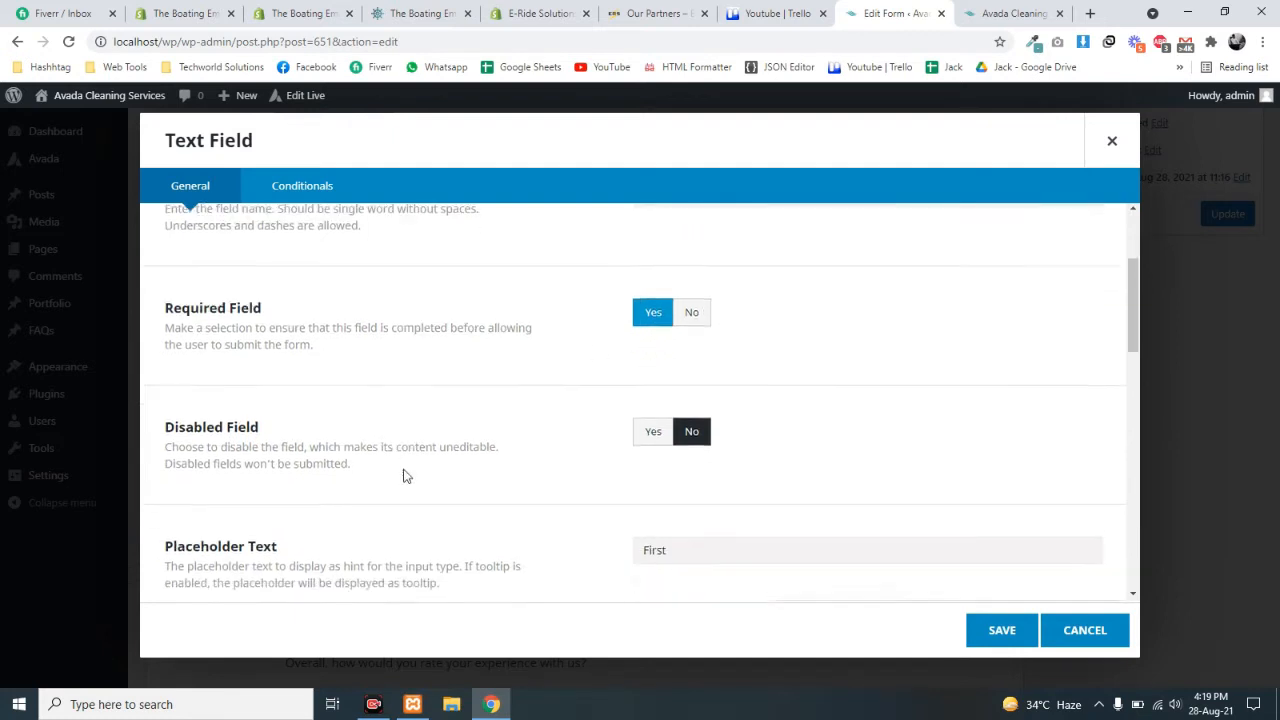
scroll(585, 512, "down", 1)
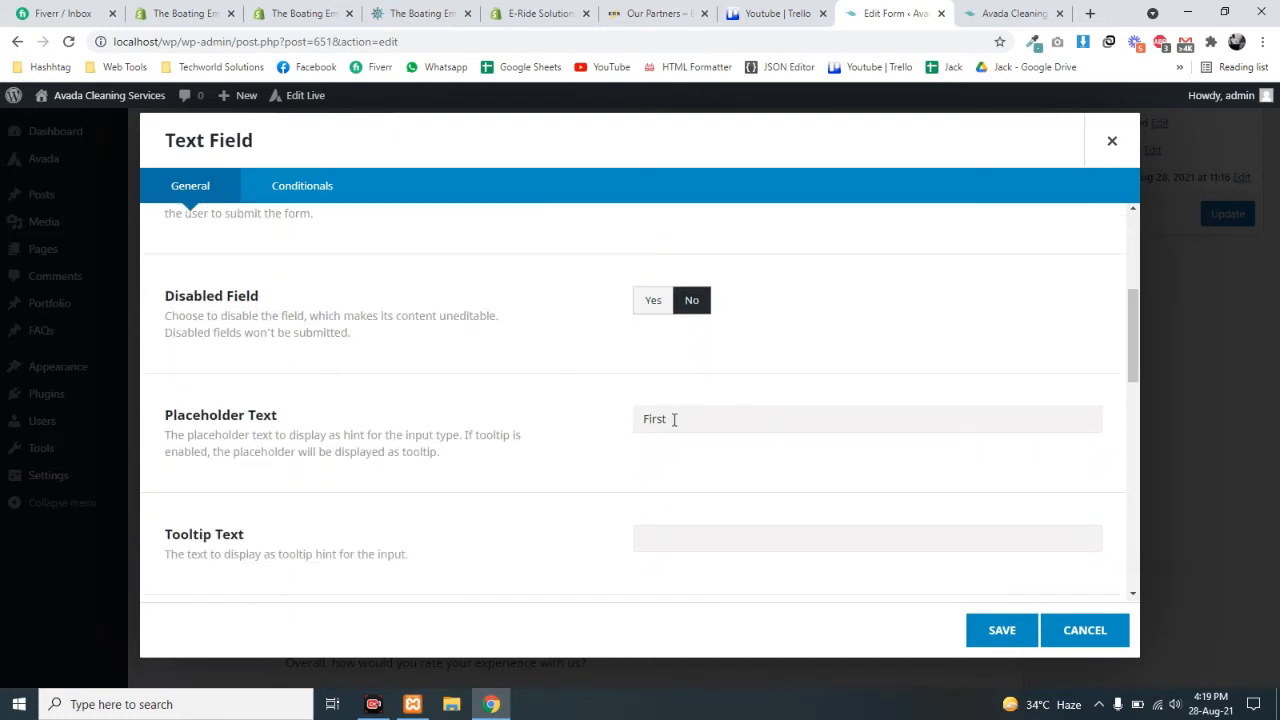
left_click_drag(673, 421, 603, 431)
scroll(677, 434, "down", 2)
scroll(672, 390, "up", 2)
left_click(646, 421)
scroll(666, 423, "up", 2)
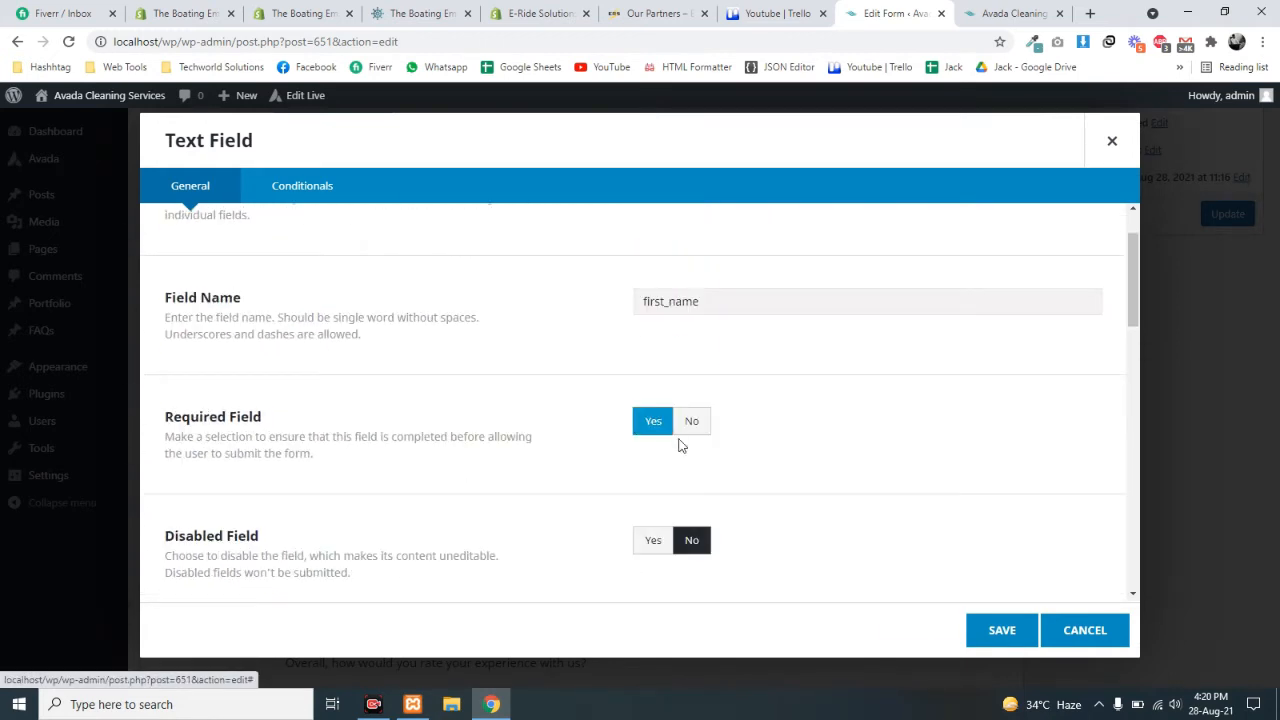
scroll(640, 435, "down", 5)
scroll(641, 405, "up", 2)
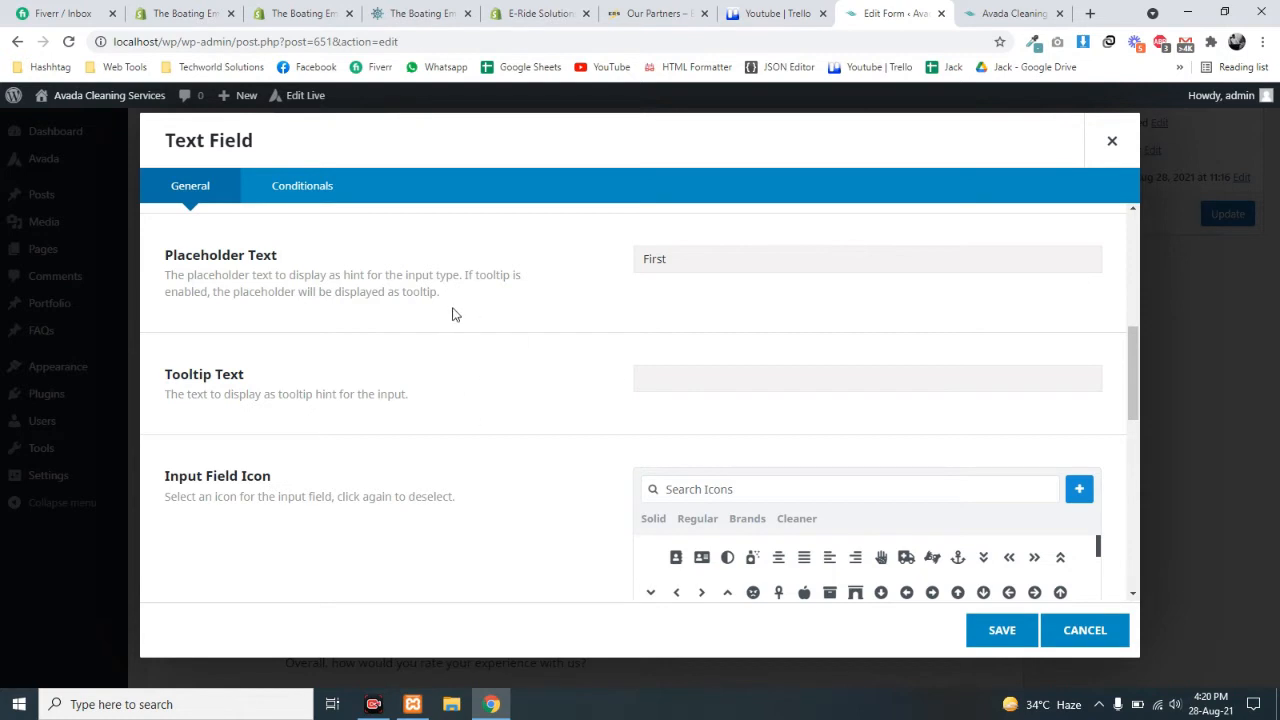
- Choose an input icon for the name field and review the minimum characters and CSS Class settings
scroll(663, 300, "up", 2)
scroll(690, 314, "up", 2)
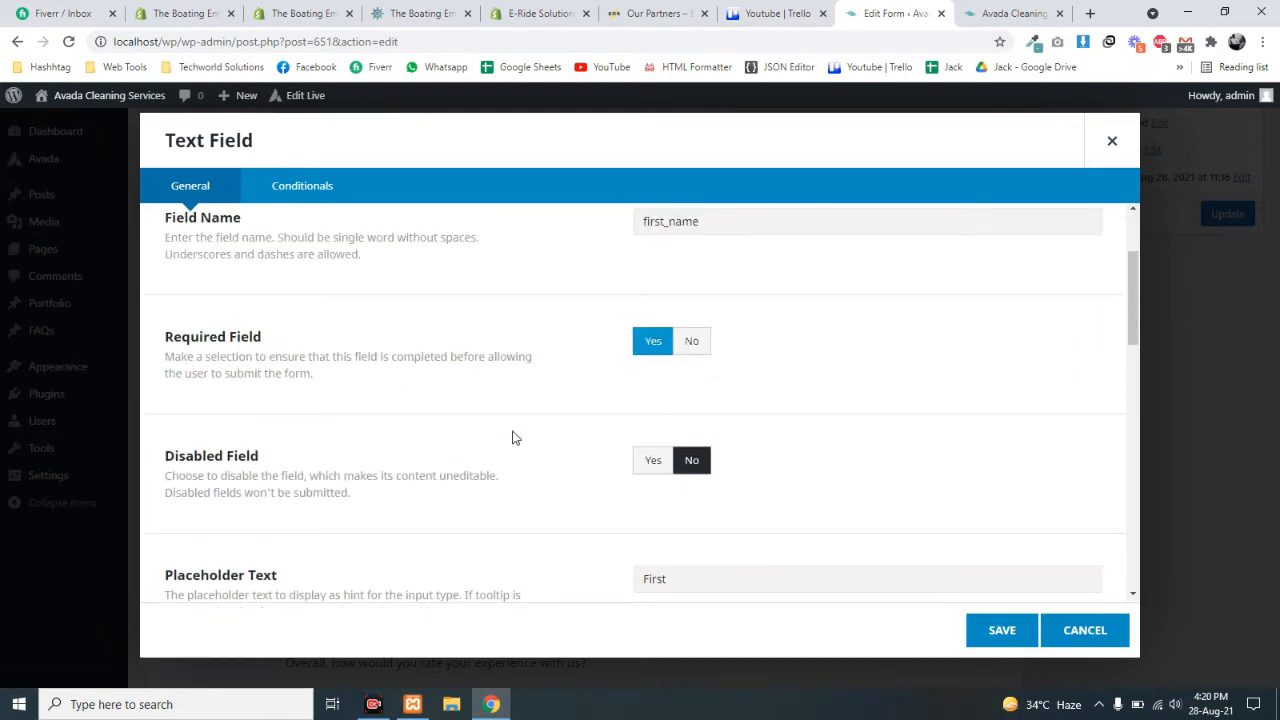
scroll(600, 420, "down", 4)
scroll(580, 464, "up", 2)
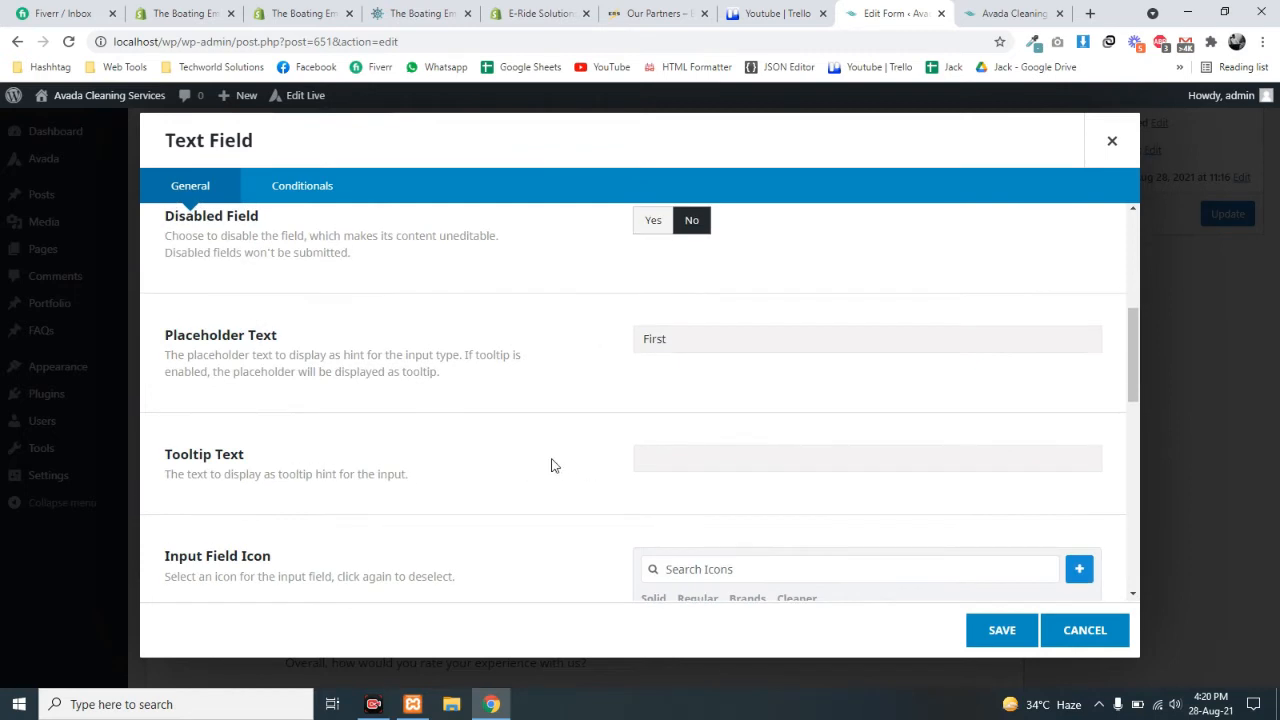
scroll(540, 466, "down", 2)
scroll(547, 414, "down", 3)
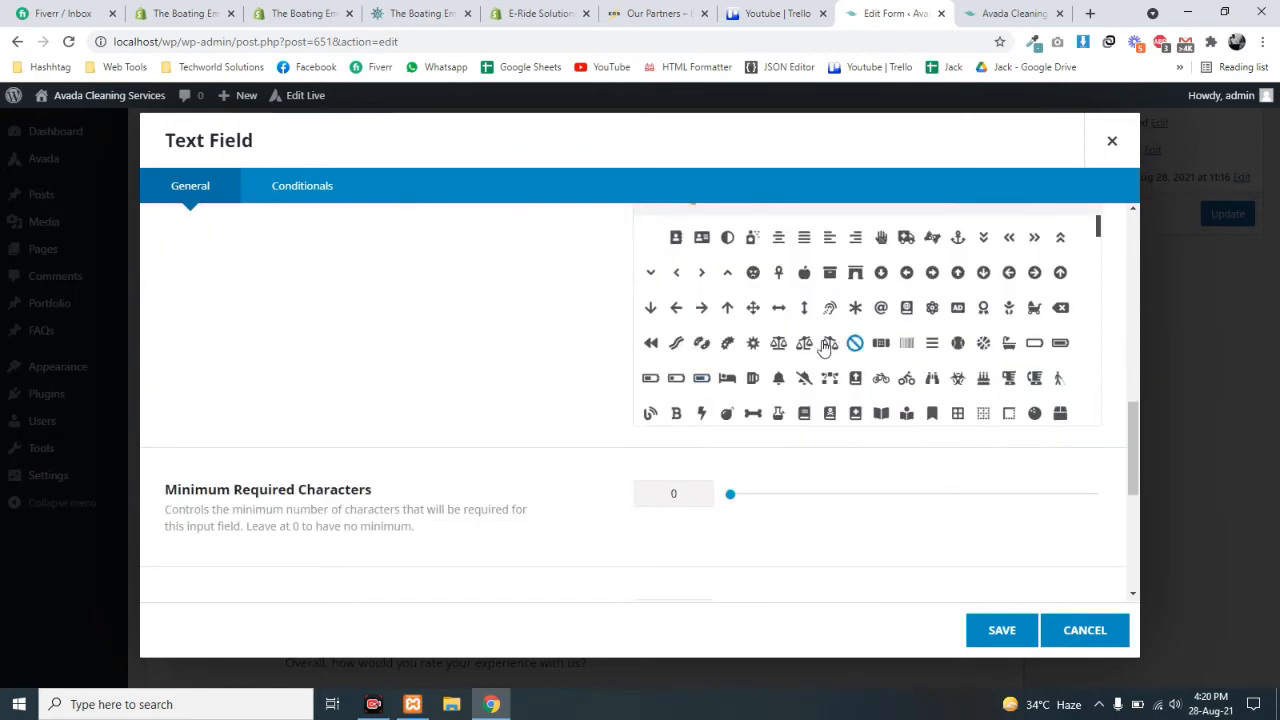
left_click(701, 337)
scroll(698, 375, "down", 2)
scroll(617, 486, "down", 2)
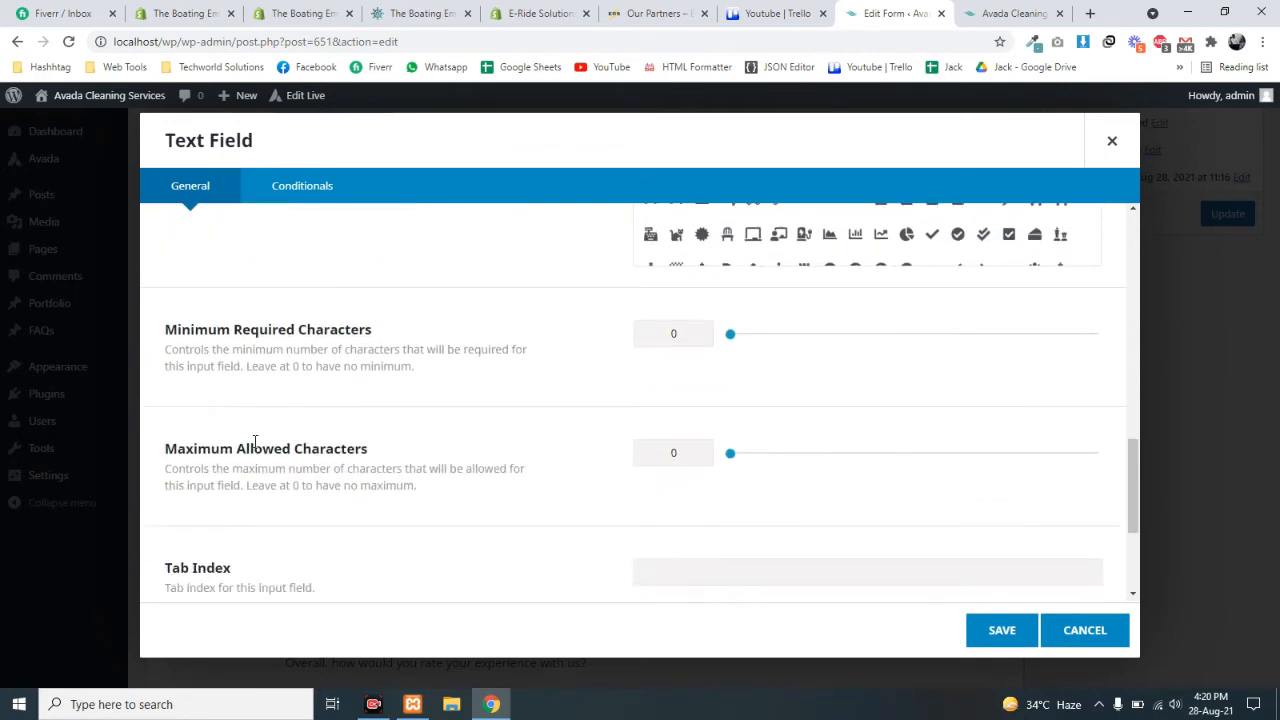
left_click_drag(233, 329, 407, 341)
left_click_drag(198, 448, 385, 468)
scroll(240, 346, "down", 3)
left_click_drag(236, 356, 297, 371)
left_click_drag(181, 438, 262, 460)
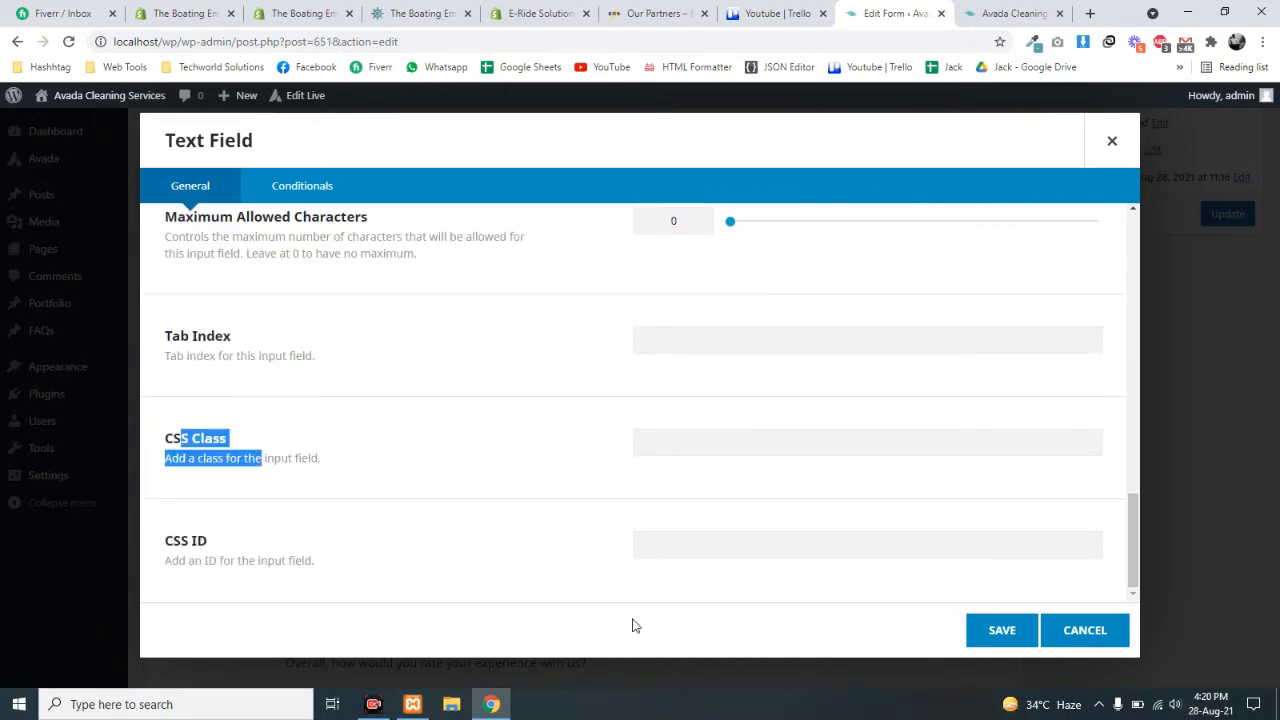
- Save the Your name field settings and update the Contact Form
left_click(987, 628)
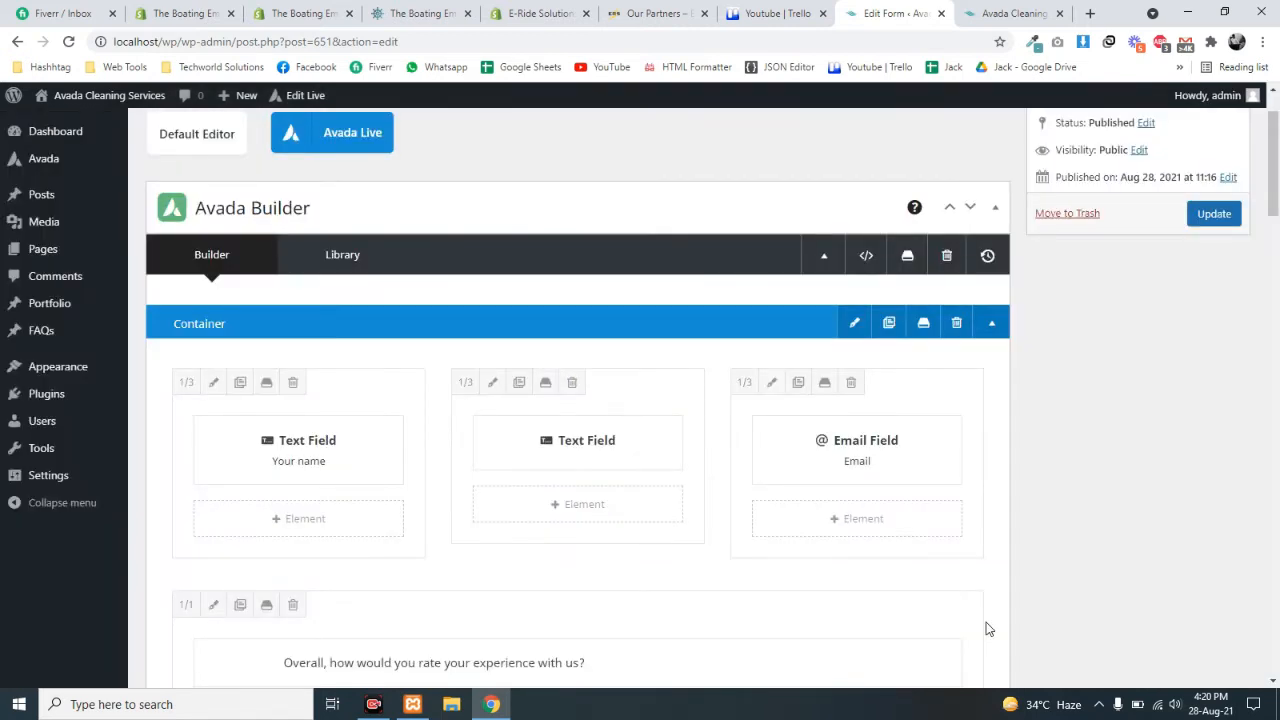
scroll(1070, 465, "up", 2)
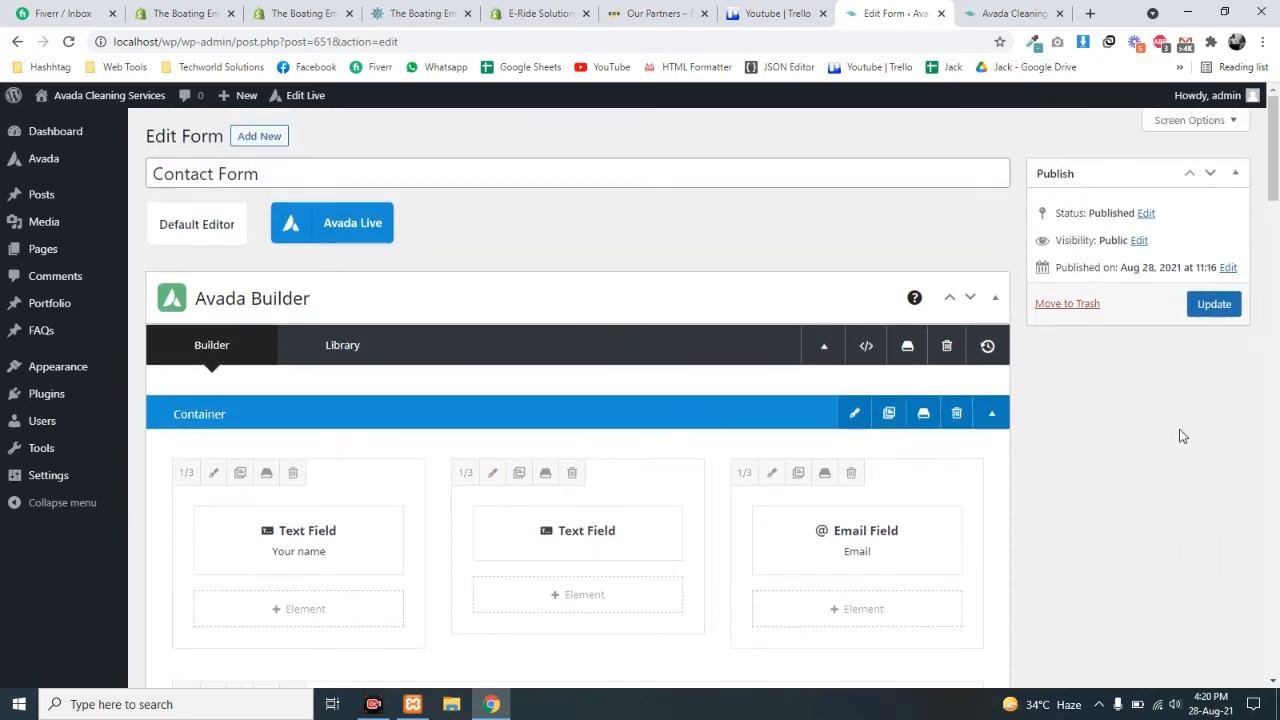
left_click(1214, 304)
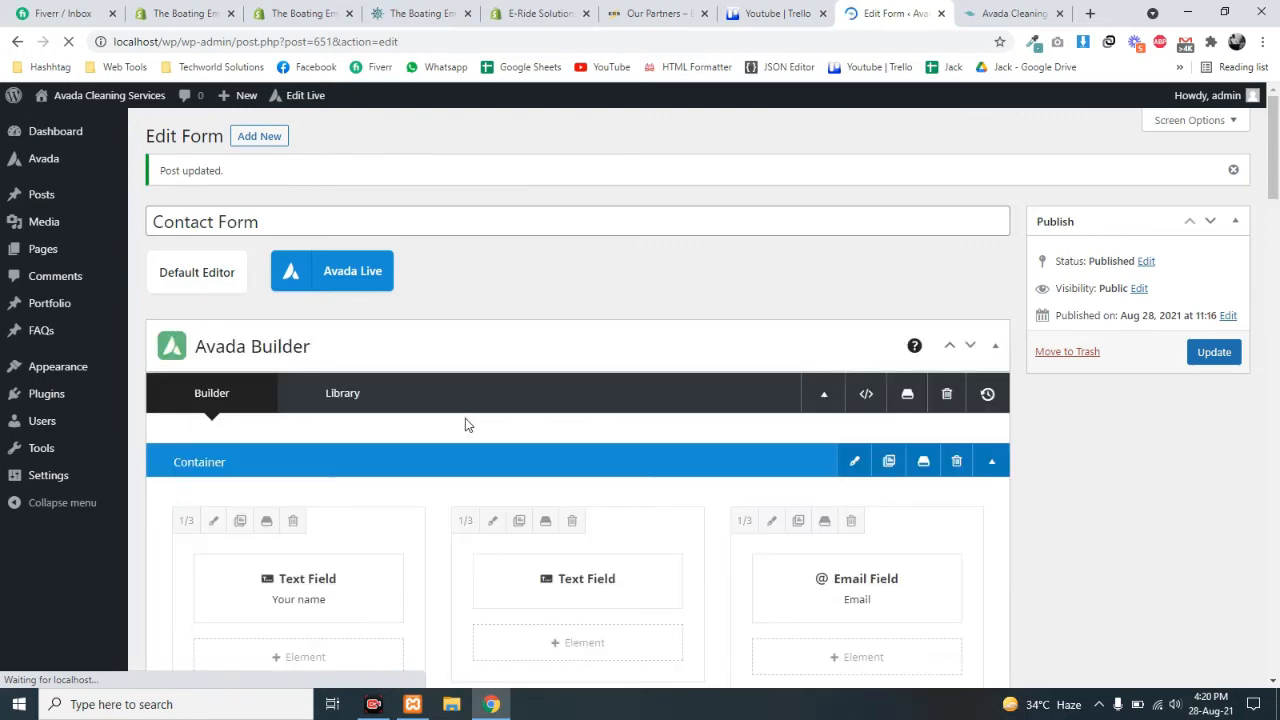
- Open the Contact Form in the Avada Live front-end builder
scroll(465, 420, "down", 1)
scroll(467, 425, "down", 1)
scroll(466, 426, "up", 2)
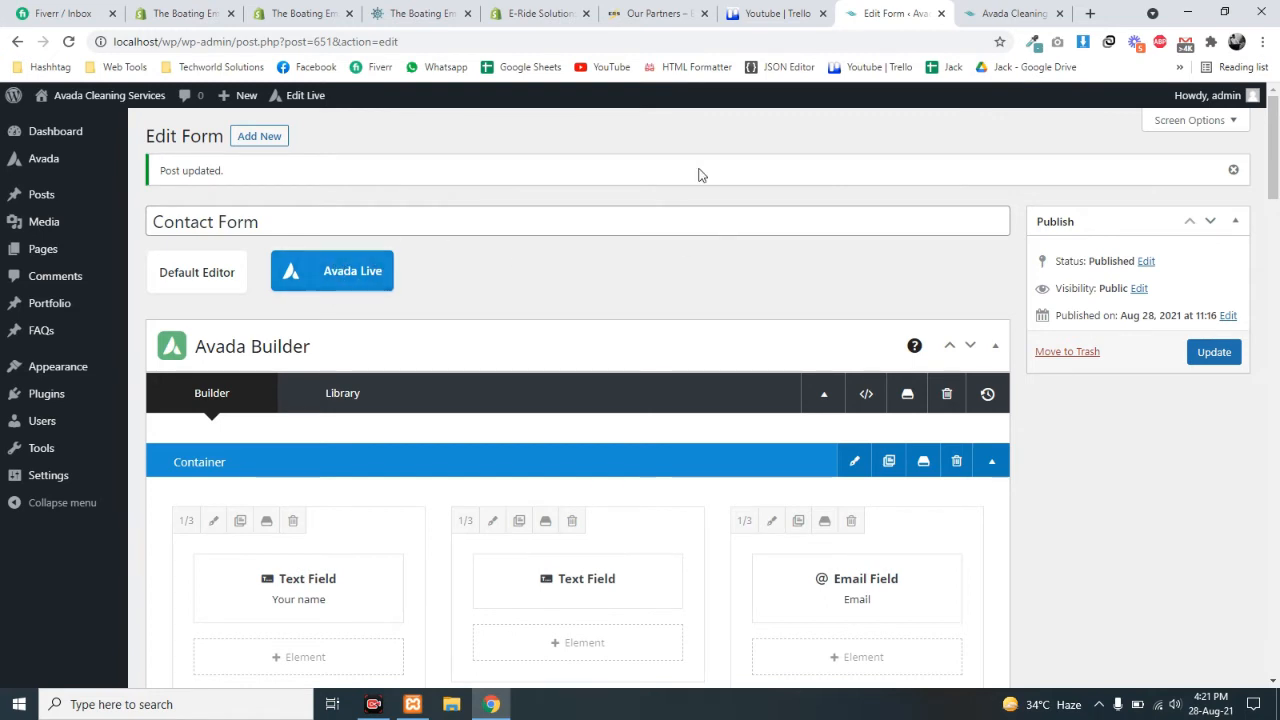
left_click(331, 284)
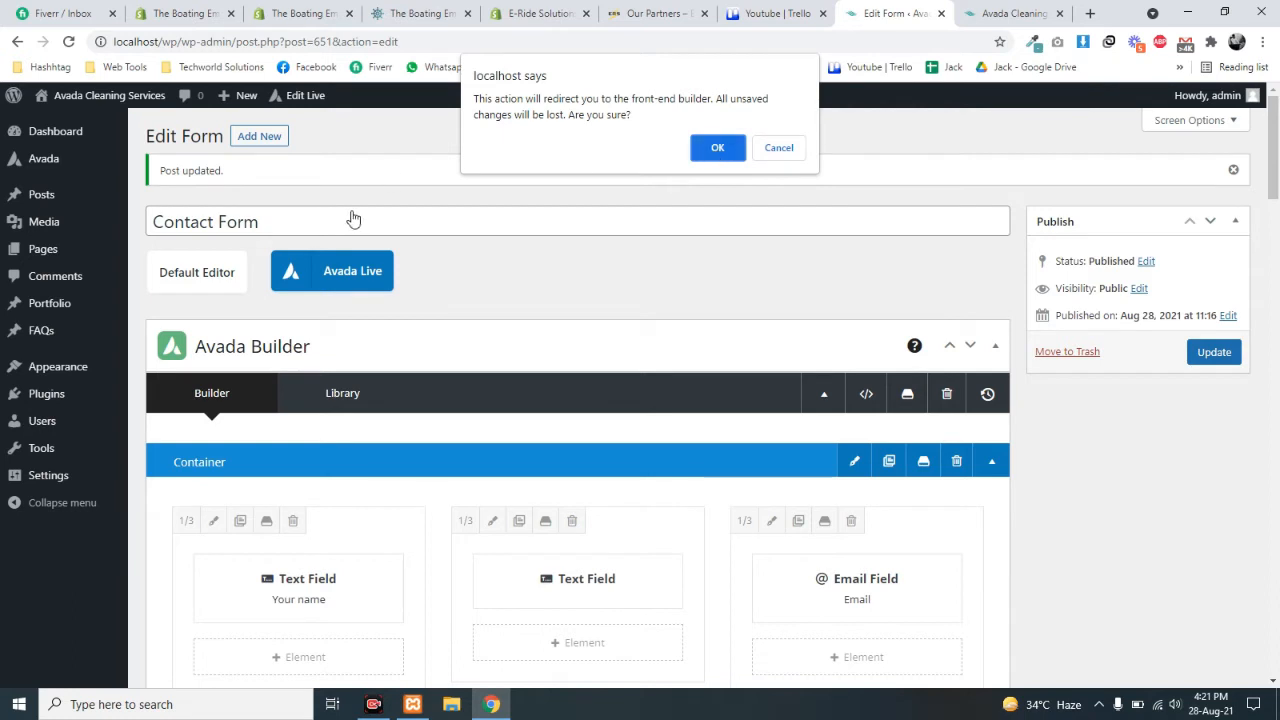
- Accept the redirect warning and view the form's name, email, rating and satisfaction fields in Avada Live
left_click_drag(510, 98, 652, 120)
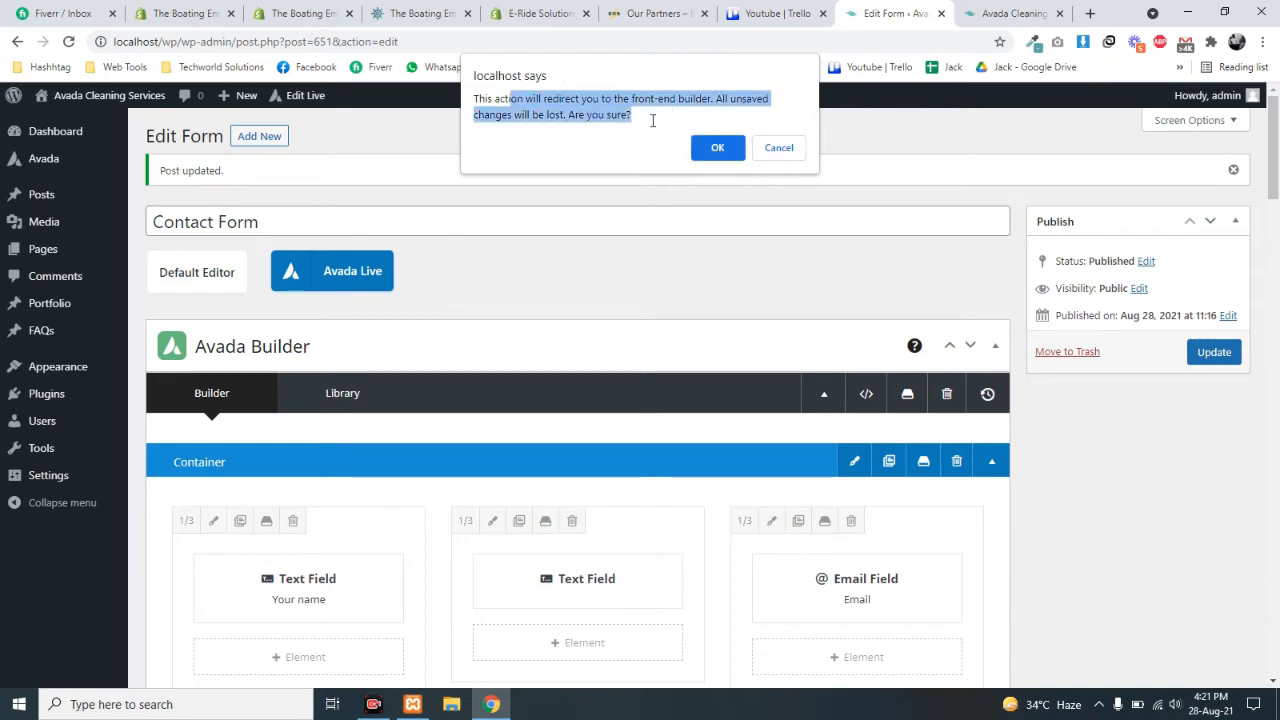
left_click(565, 116)
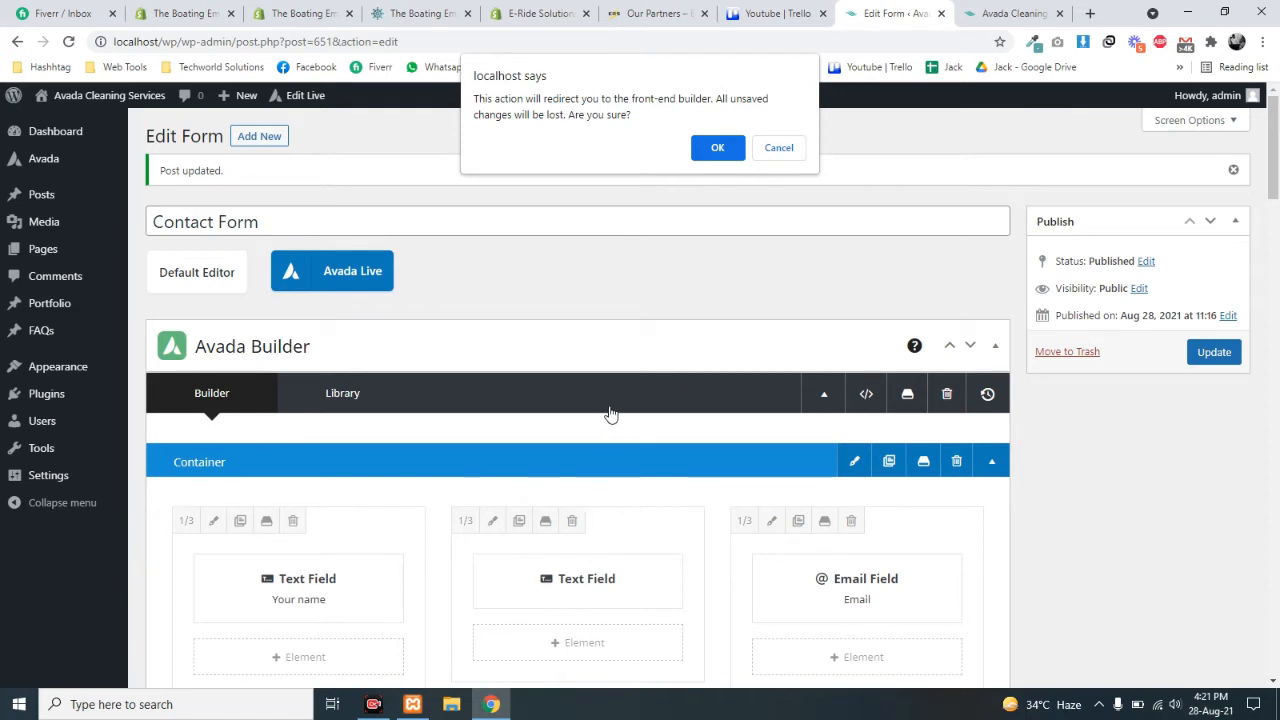
left_click(716, 148)
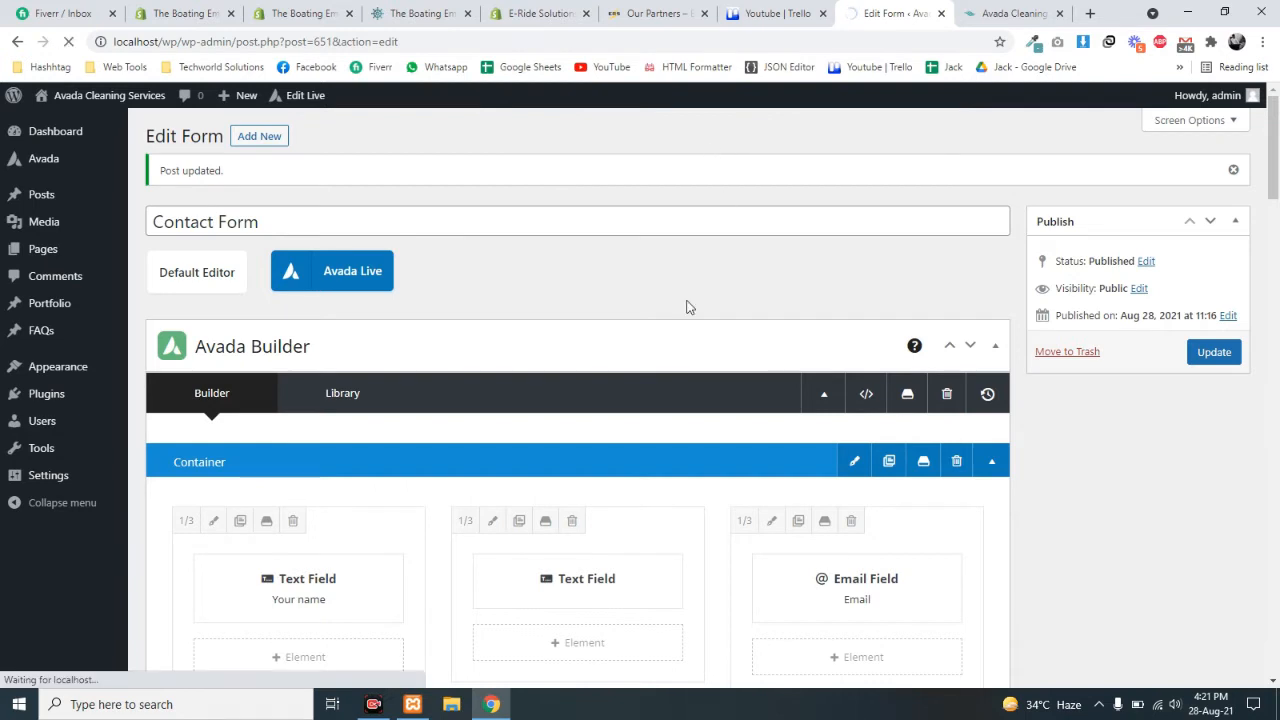
scroll(686, 306, "down", 2)
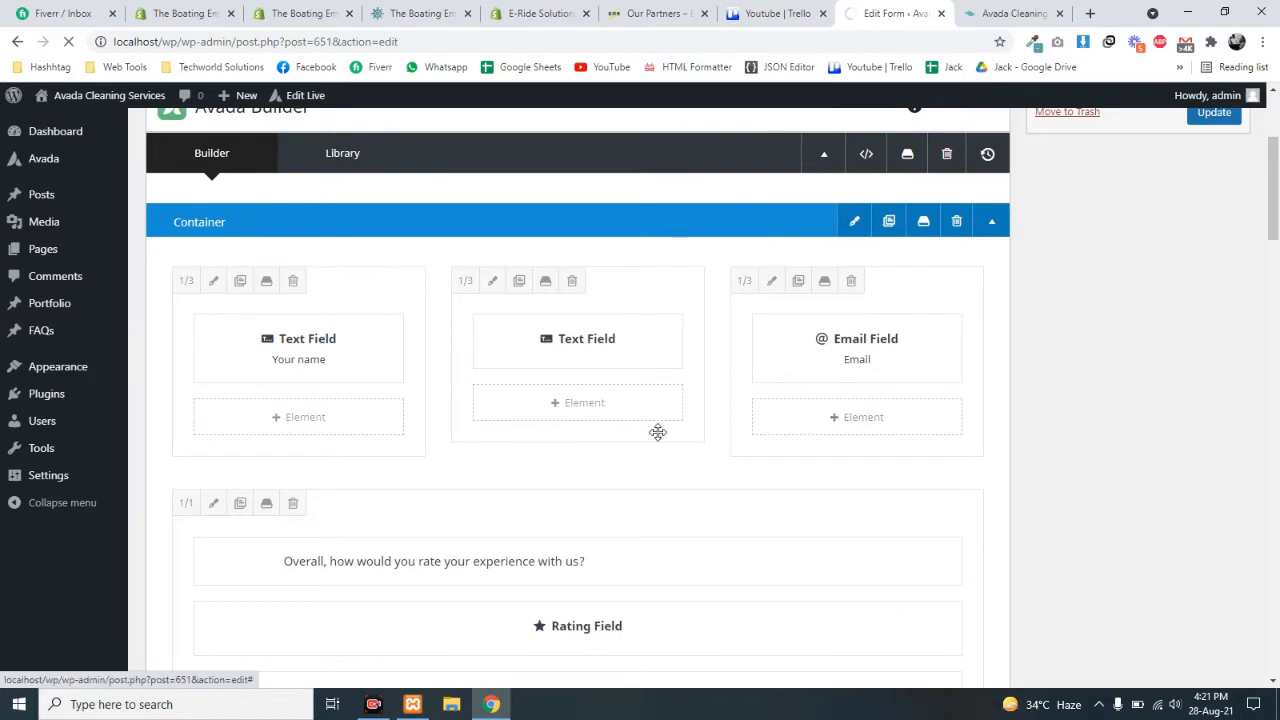
scroll(603, 506, "down", 2)
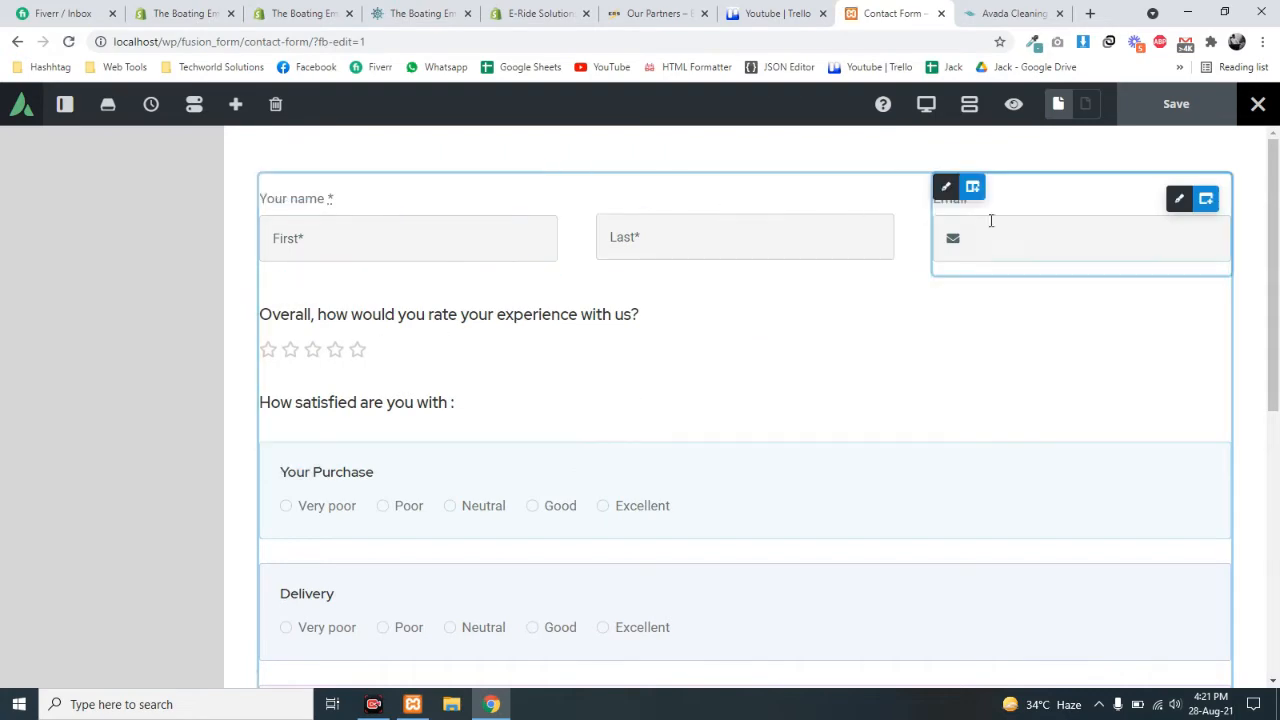
scroll(726, 466, "down", 5)
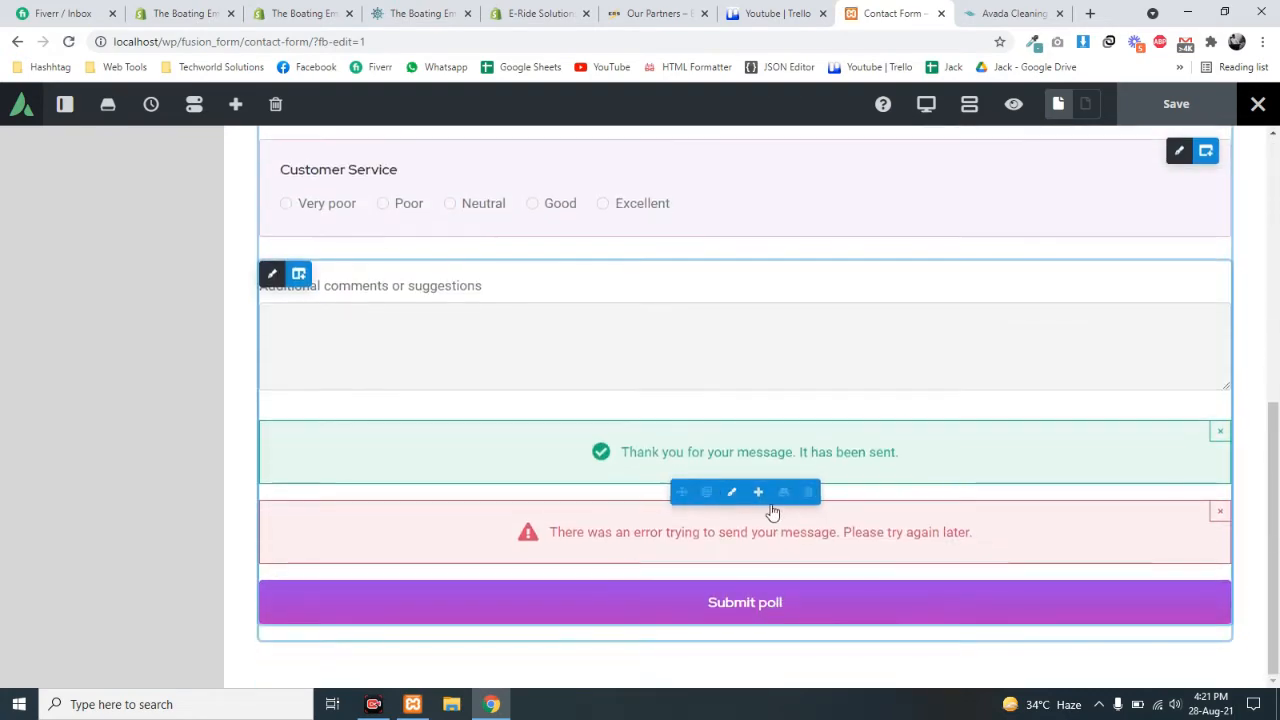
scroll(800, 460, "up", 6)
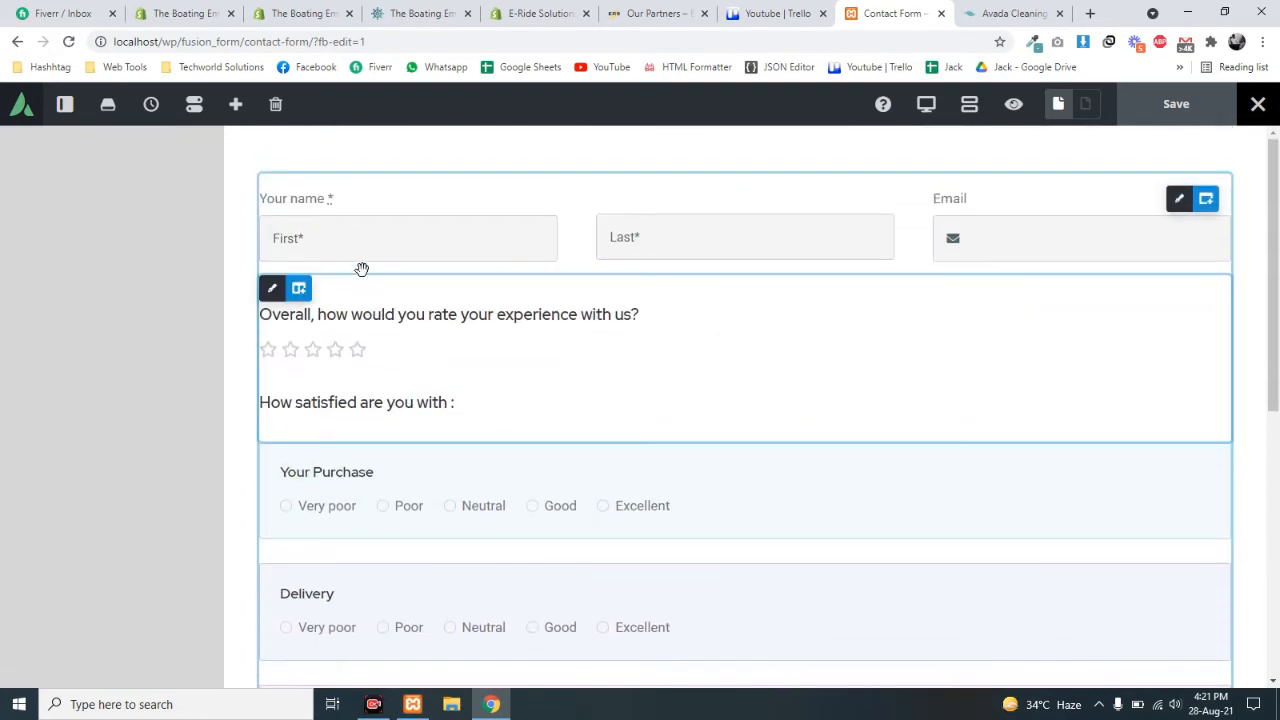
left_click(969, 106)
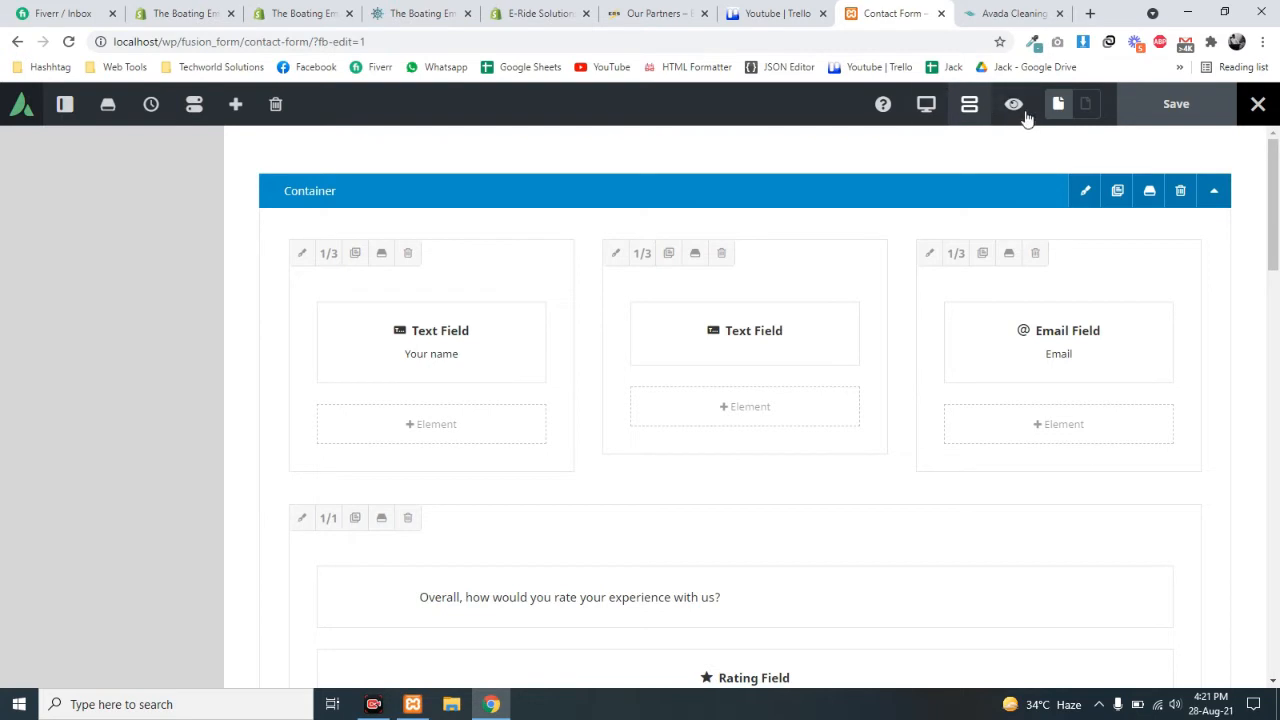
left_click(975, 108)
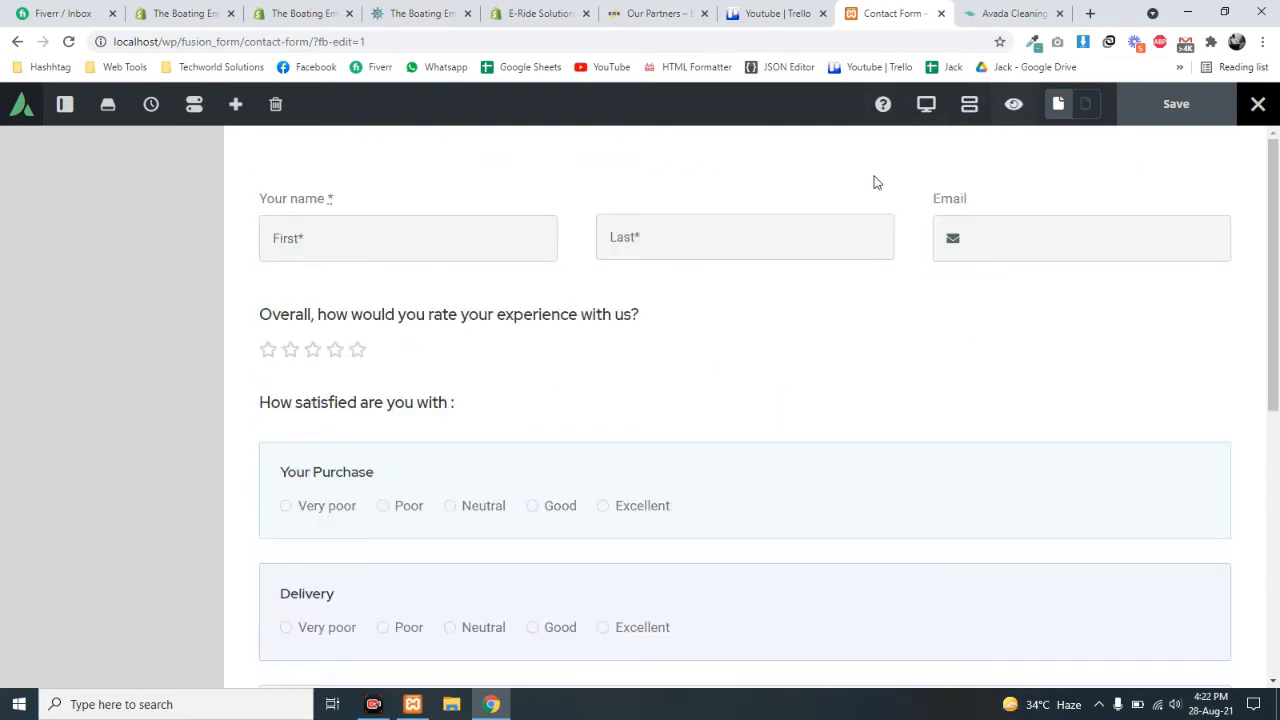
left_click(969, 107)
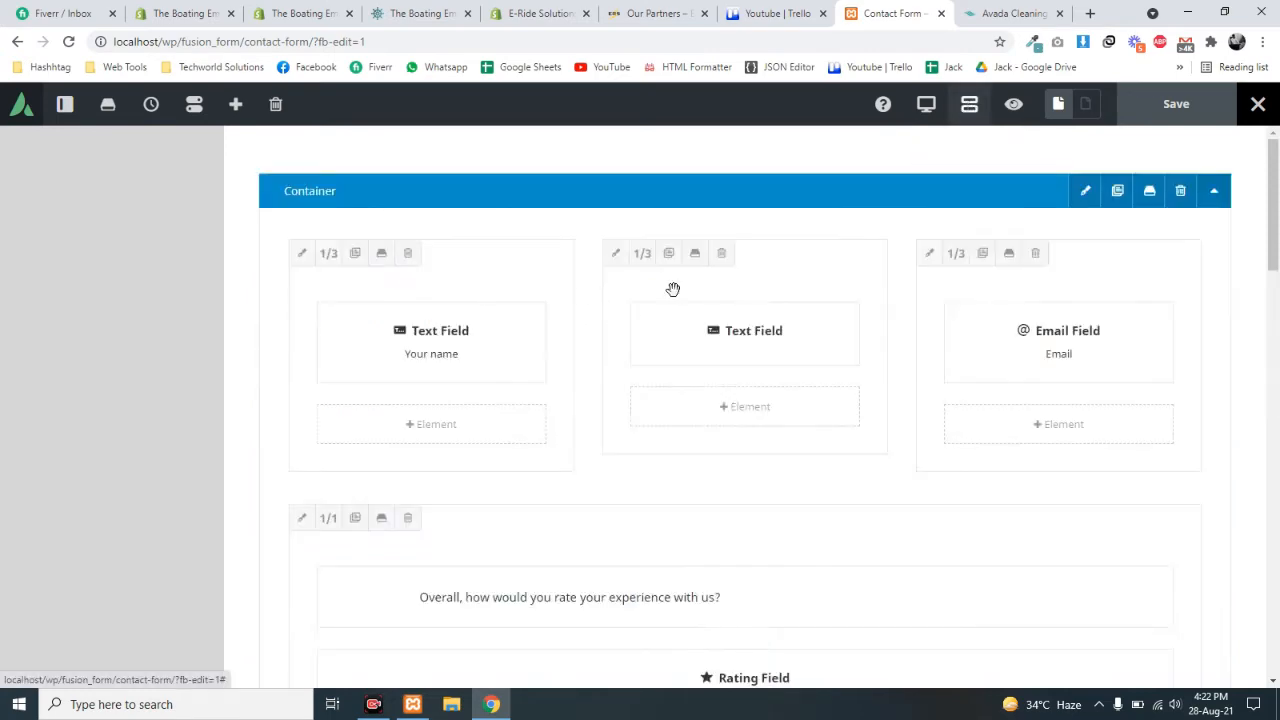
scroll(994, 483, "down", 15)
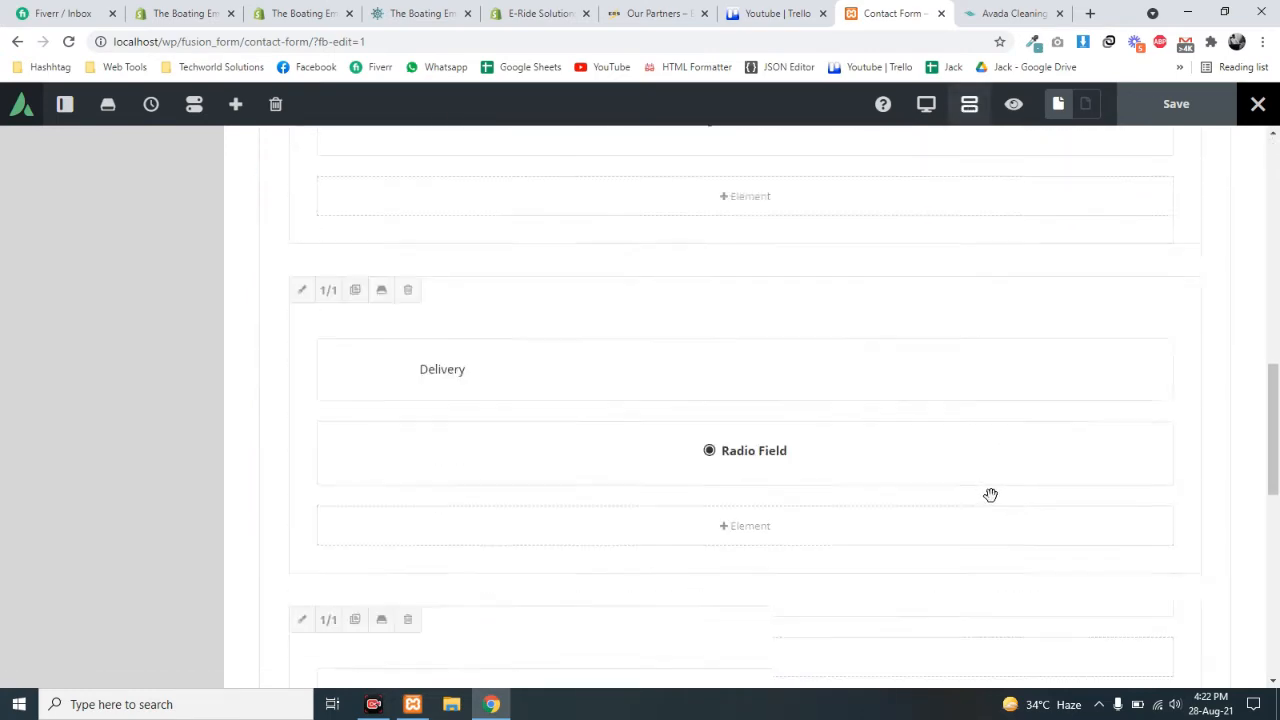
scroll(987, 496, "up", 15)
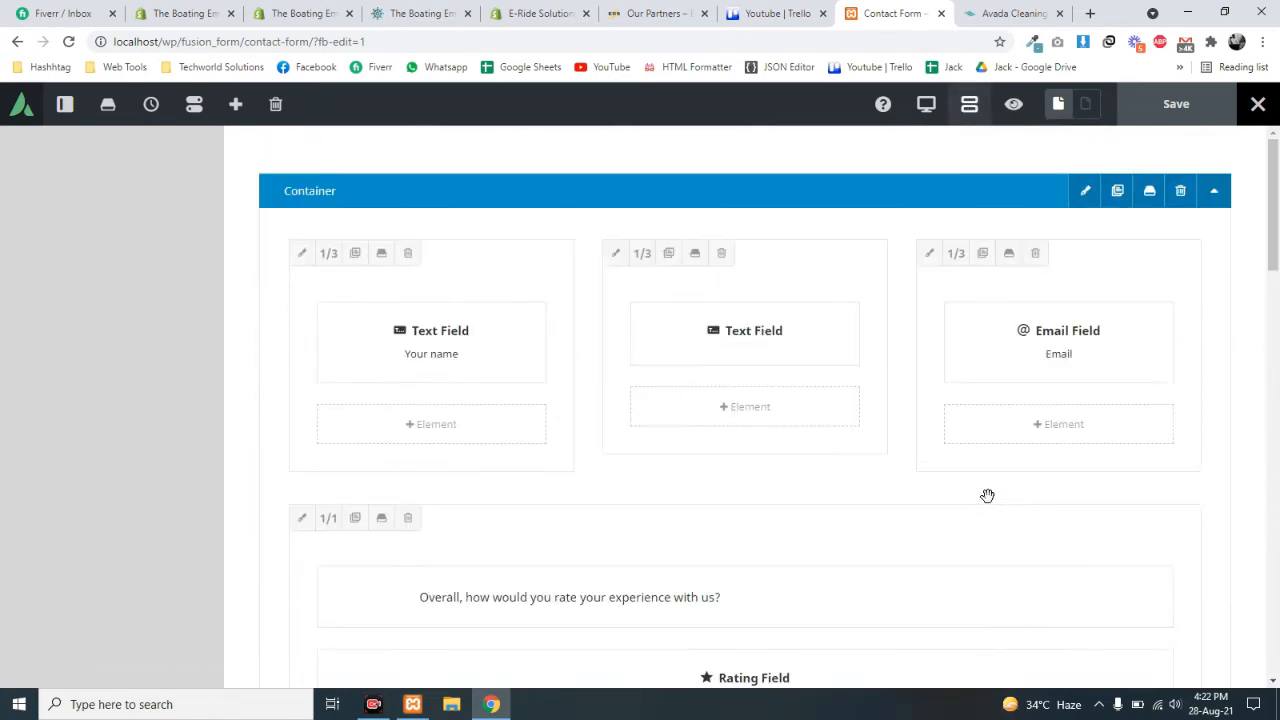
left_click(962, 106)
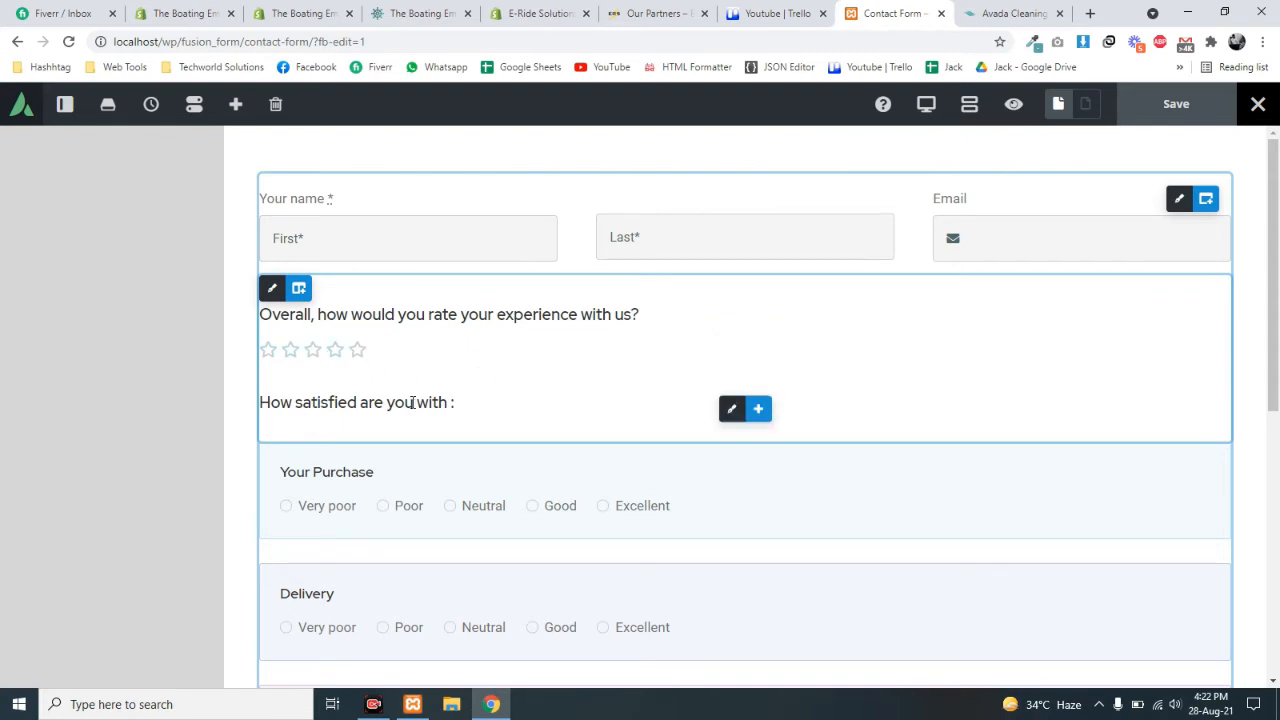
scroll(411, 402, "down", 2)
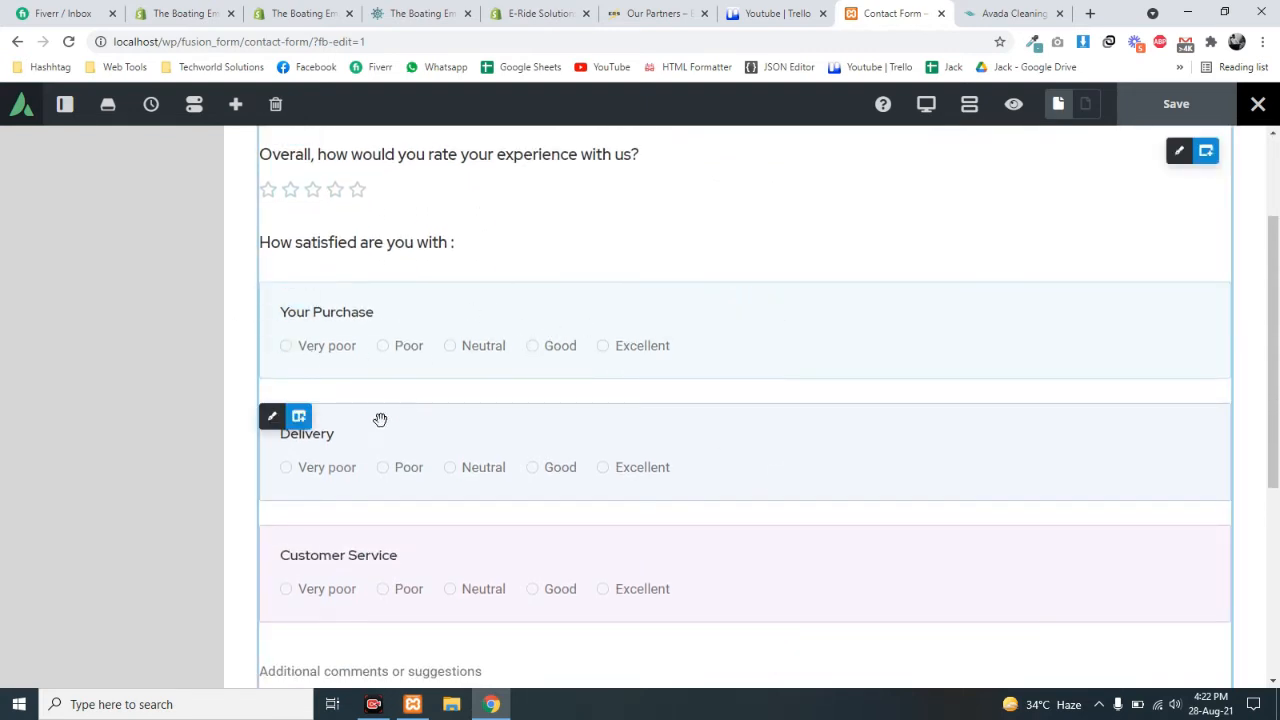
scroll(534, 451, "down", 4)
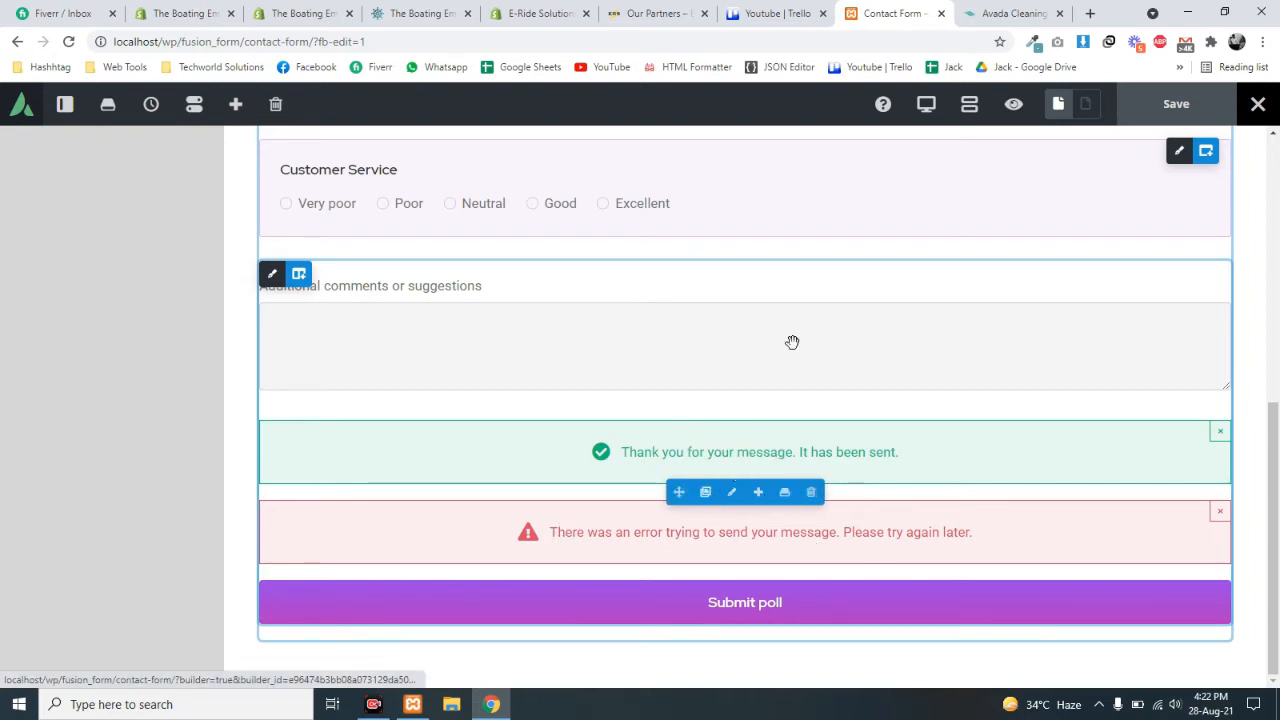
left_click(968, 108)
scroll(700, 397, "down", 5)
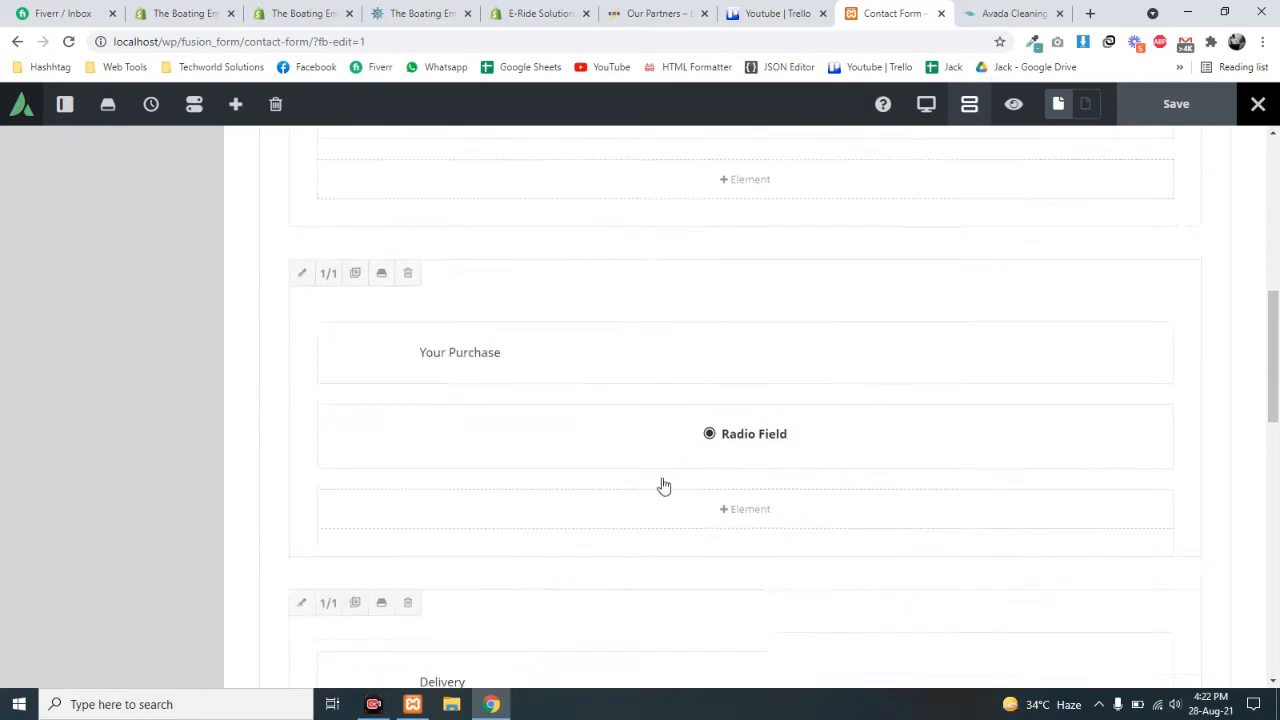
scroll(748, 527, "down", 2)
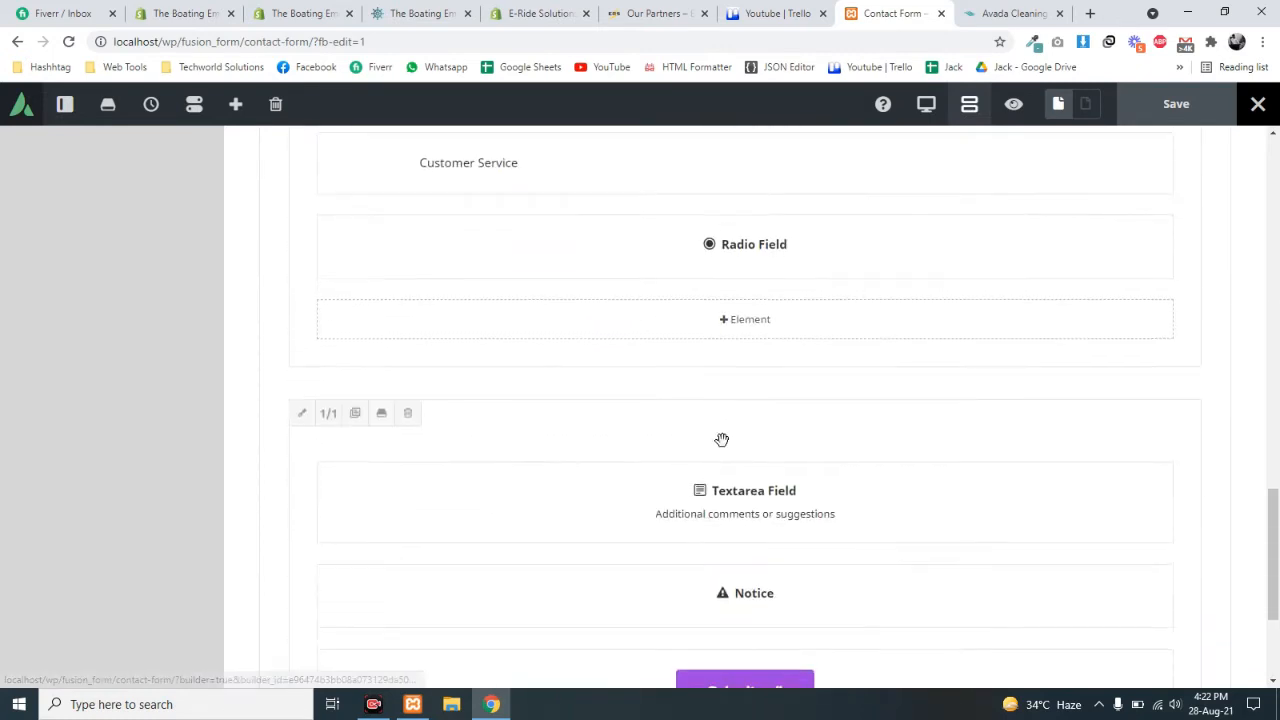
left_click(743, 318)
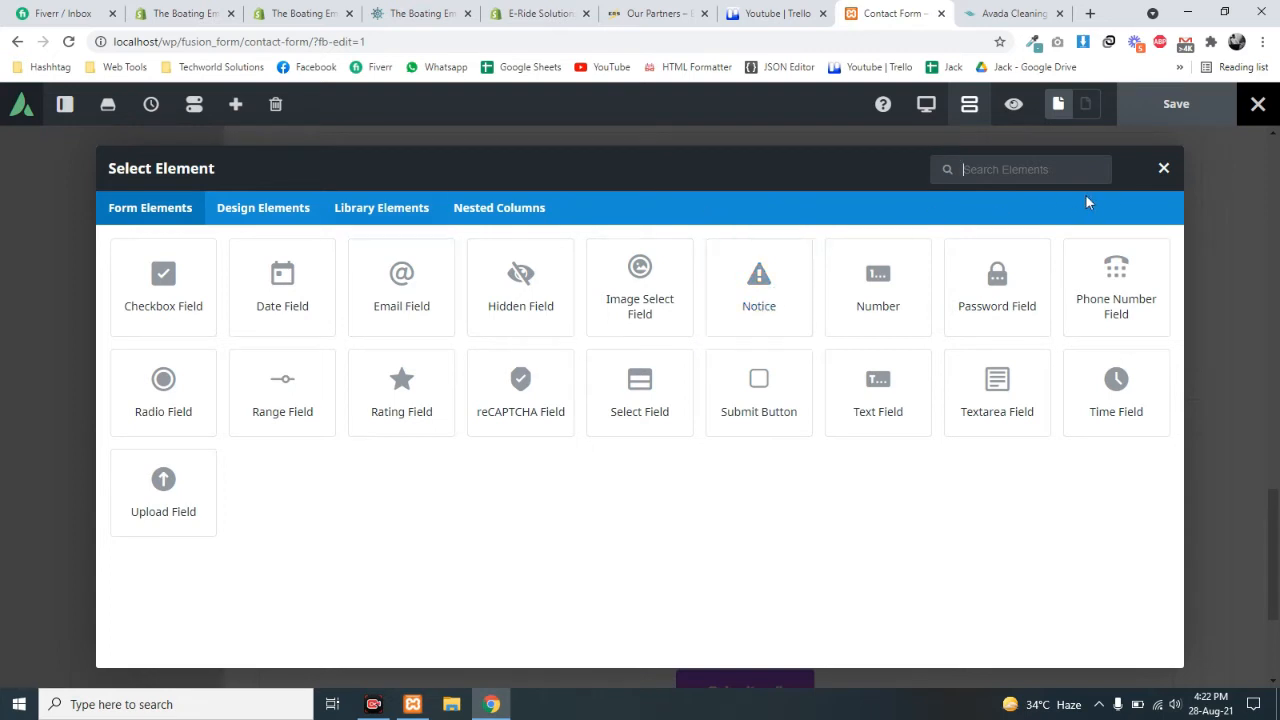
left_click(1164, 171)
scroll(857, 490, "down", 2)
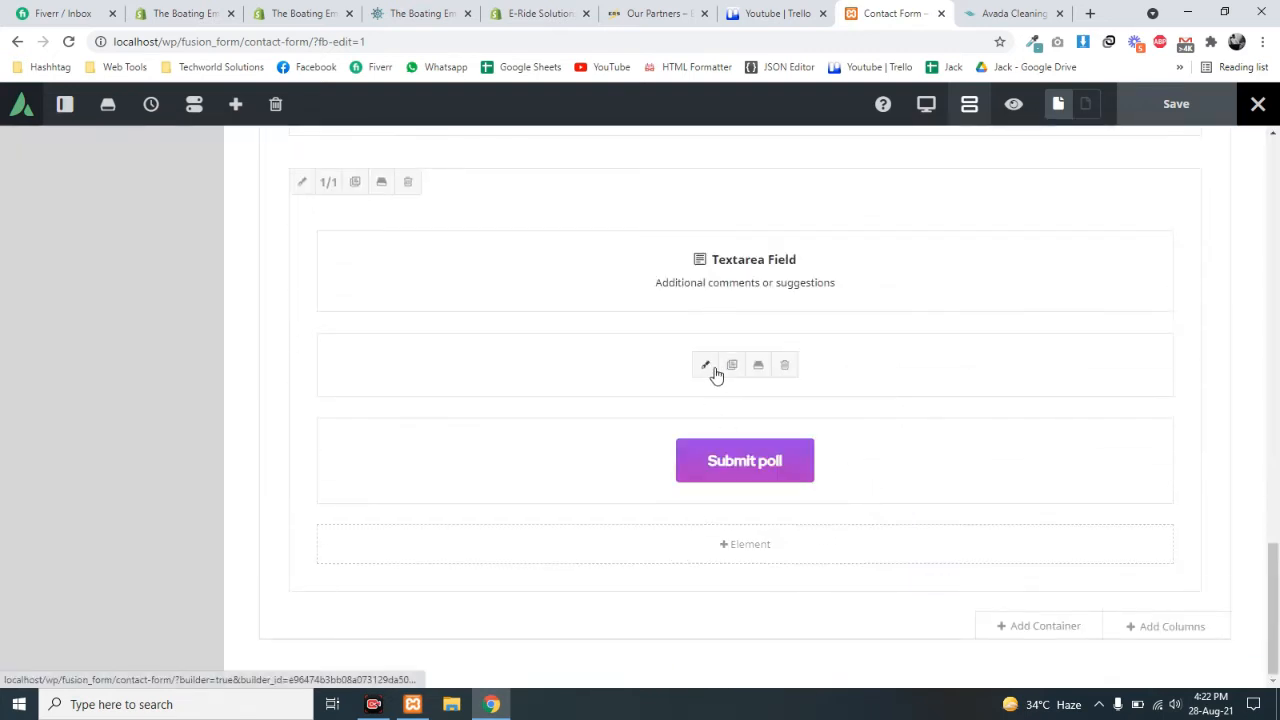
- Open the Notice element's settings and review its Success and Error Message texts
left_click(706, 367)
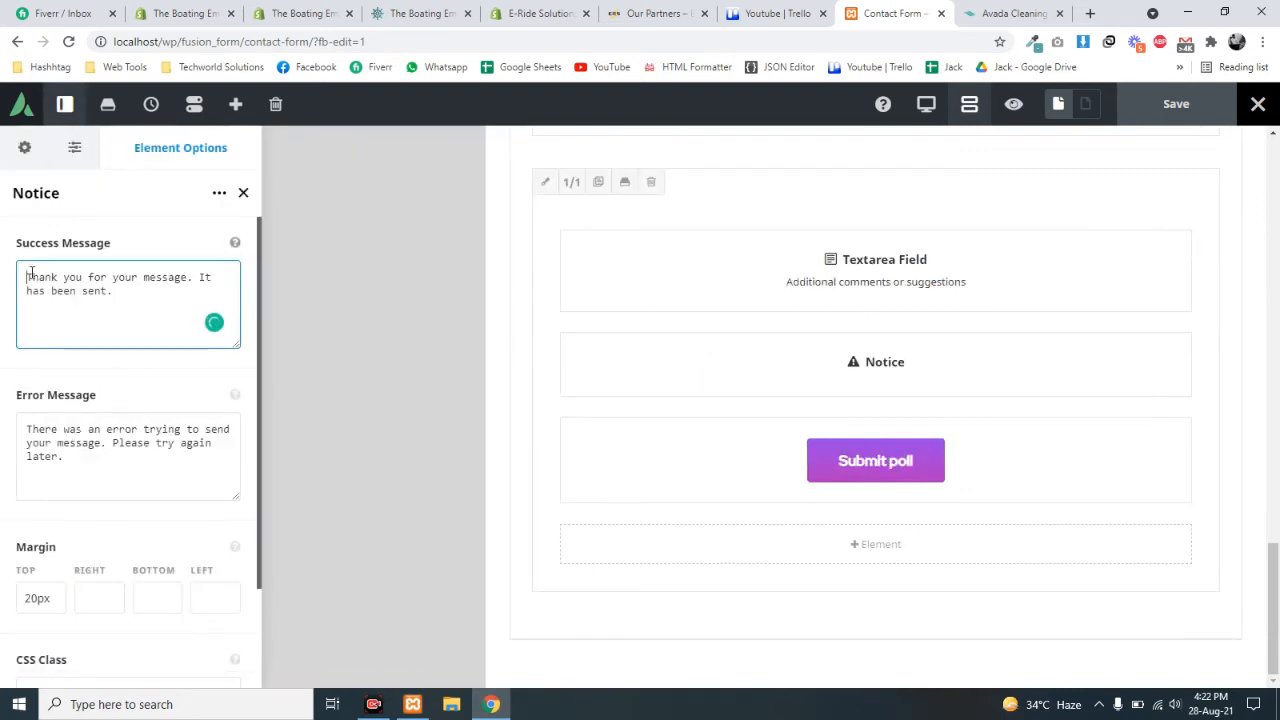
left_click_drag(53, 280, 124, 310)
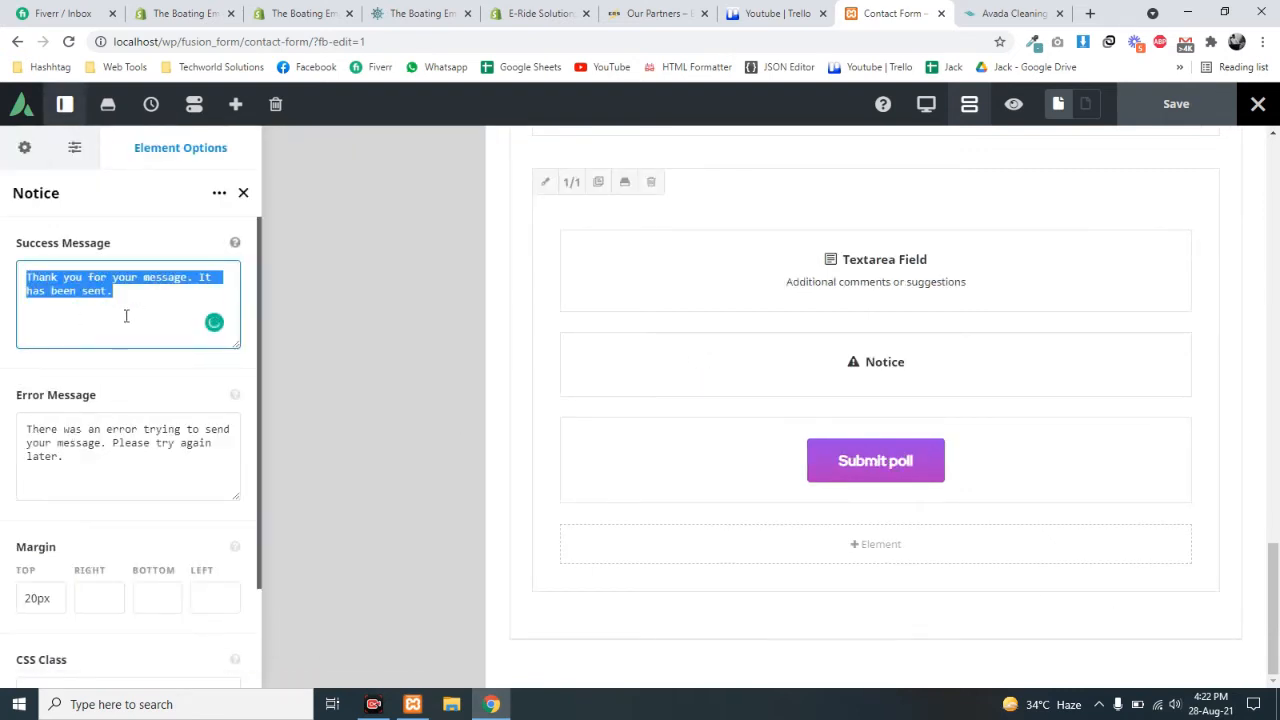
left_click_drag(37, 431, 103, 480)
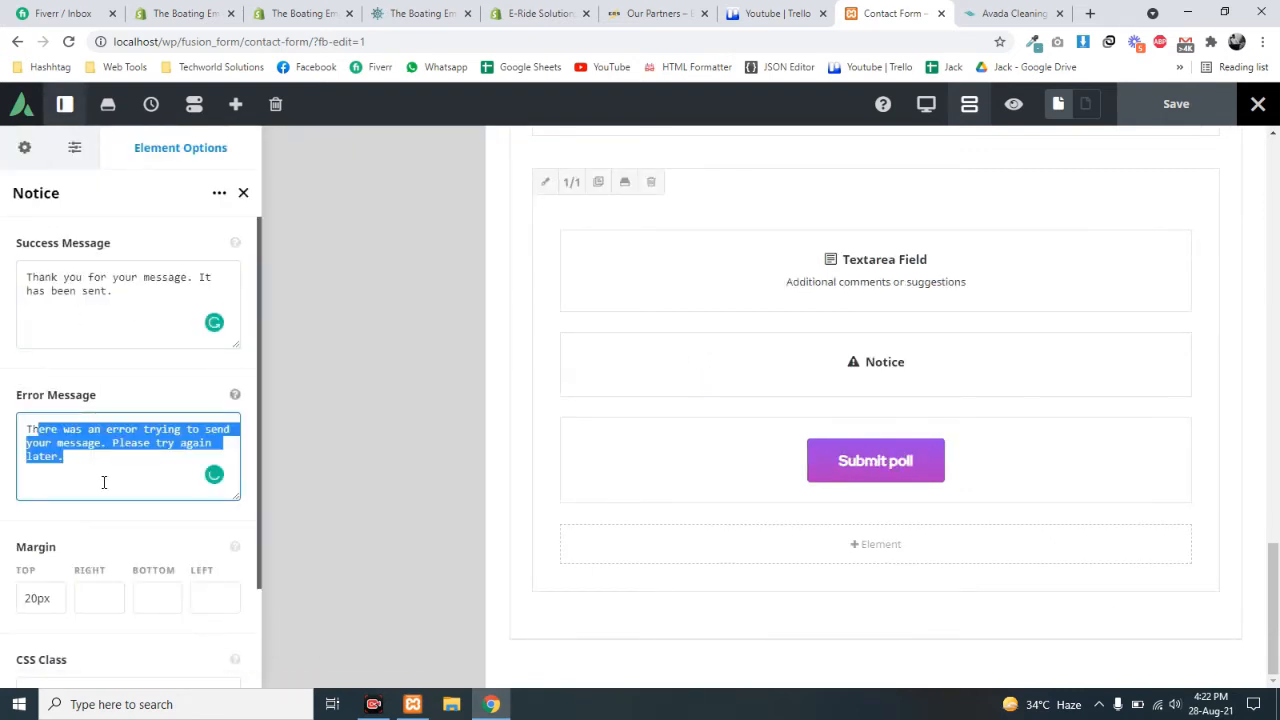
- Preview the form with wireframe off, checking the success and error notices, then open the Submit poll button settings
left_click(968, 105)
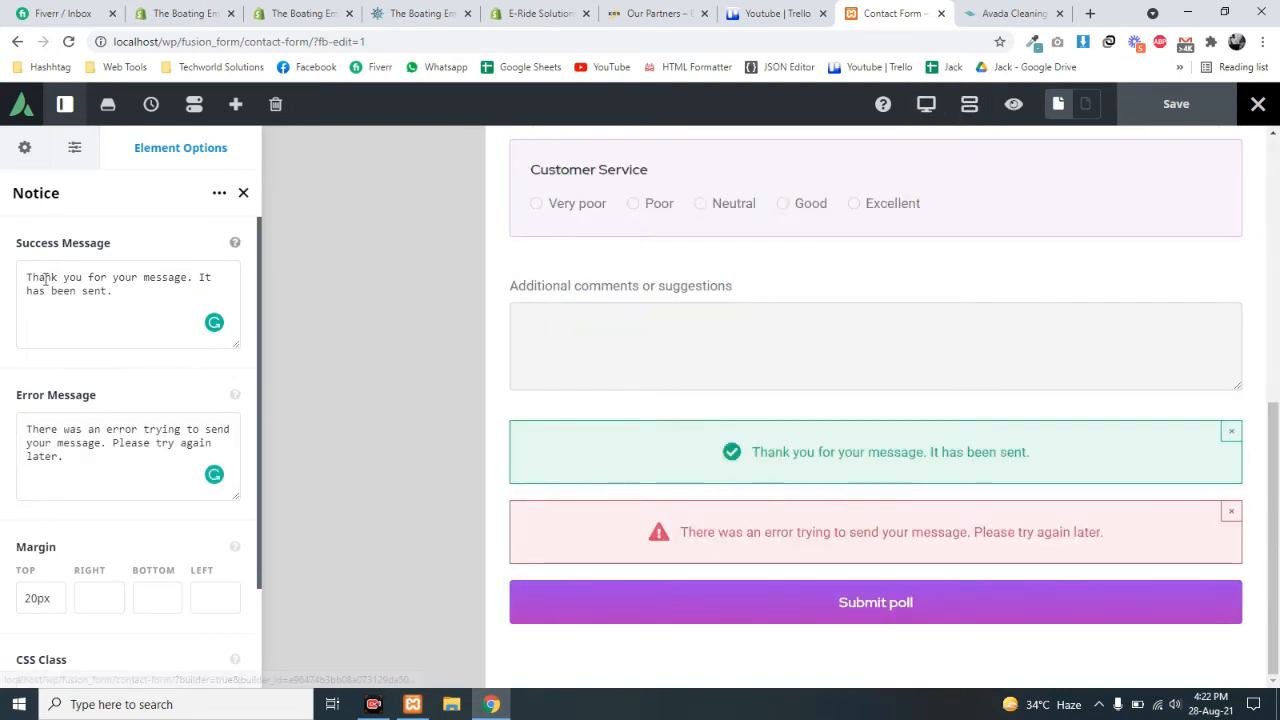
left_click_drag(21, 280, 134, 336)
left_click_drag(52, 430, 132, 492)
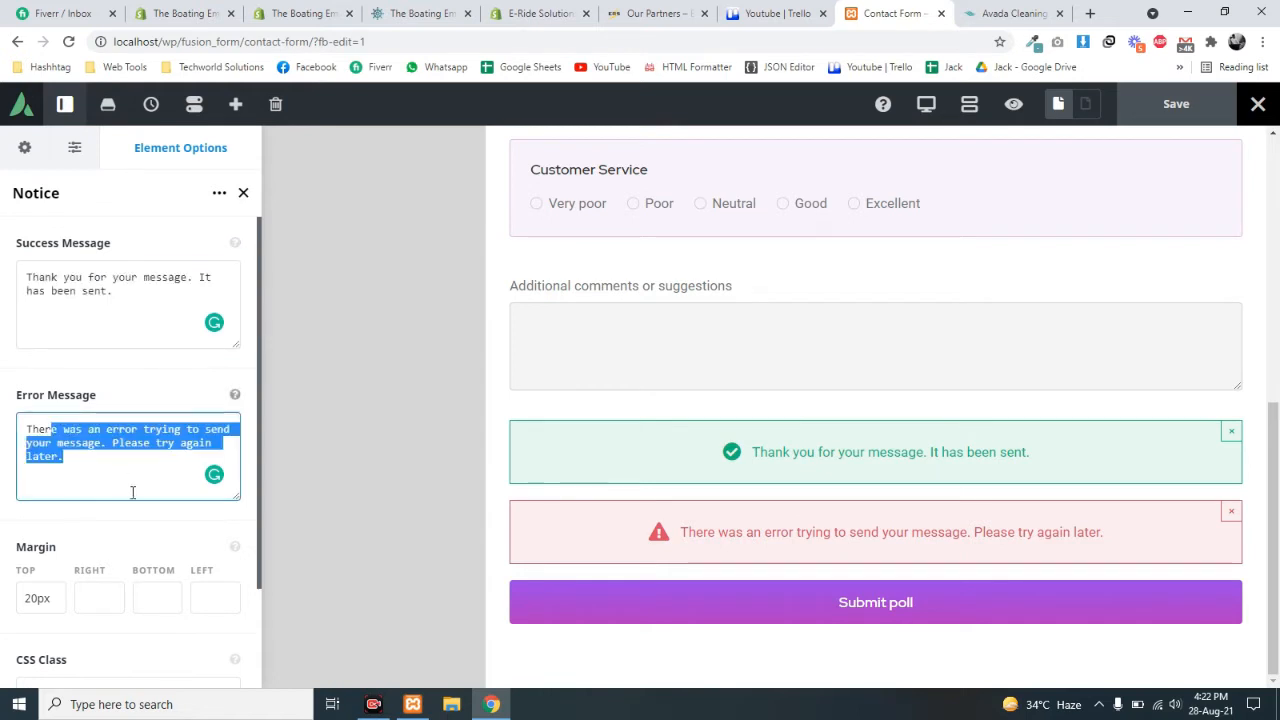
left_click(73, 457)
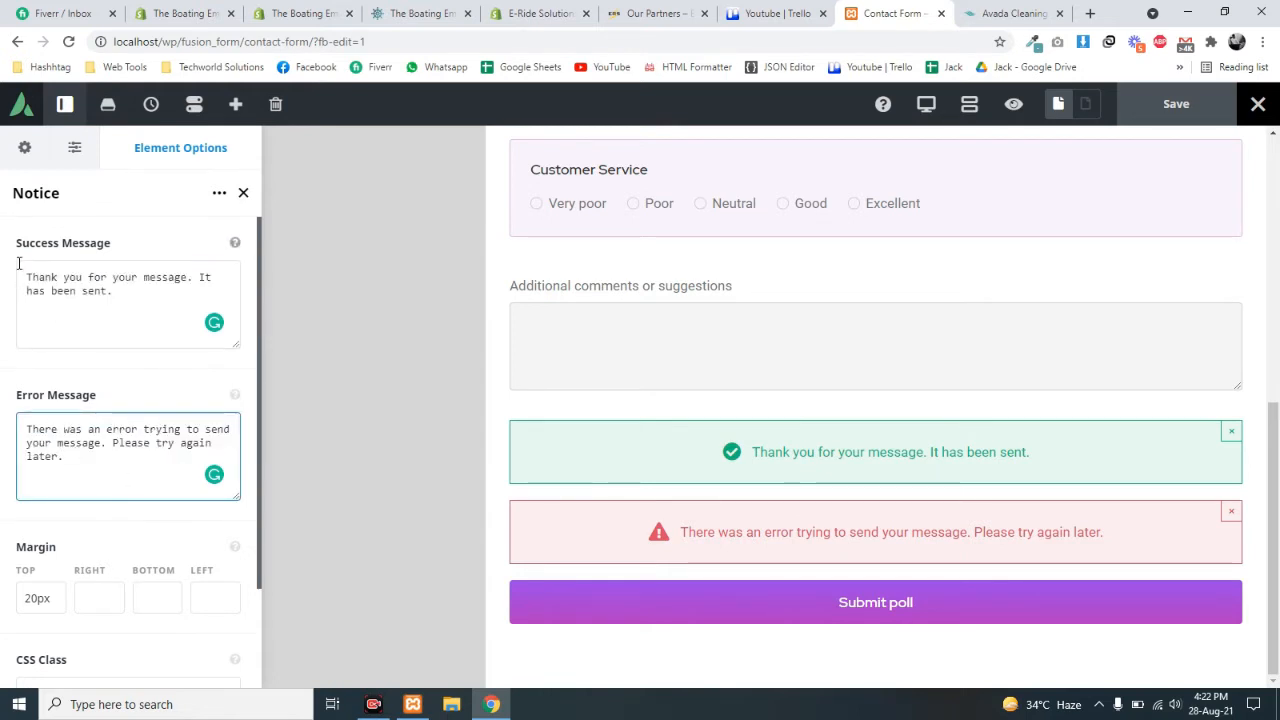
left_click_drag(22, 272, 181, 318)
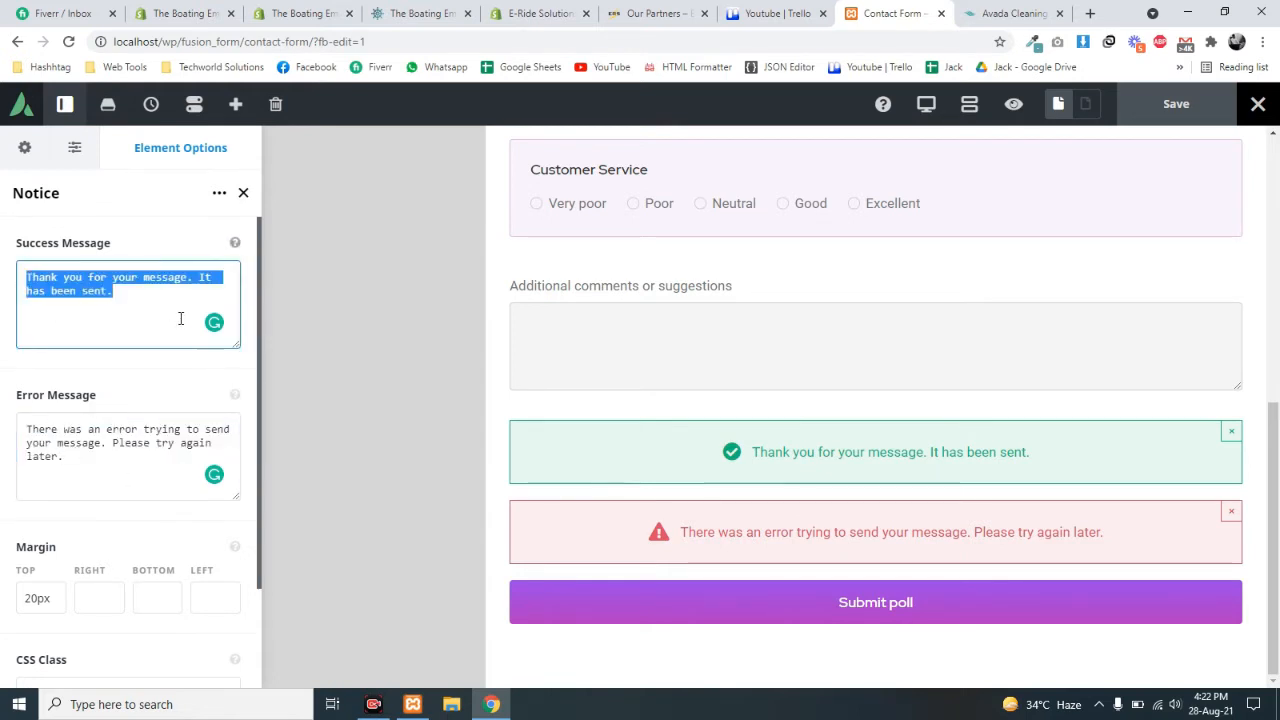
left_click(87, 291)
triple_click(64, 285)
double_click(97, 328)
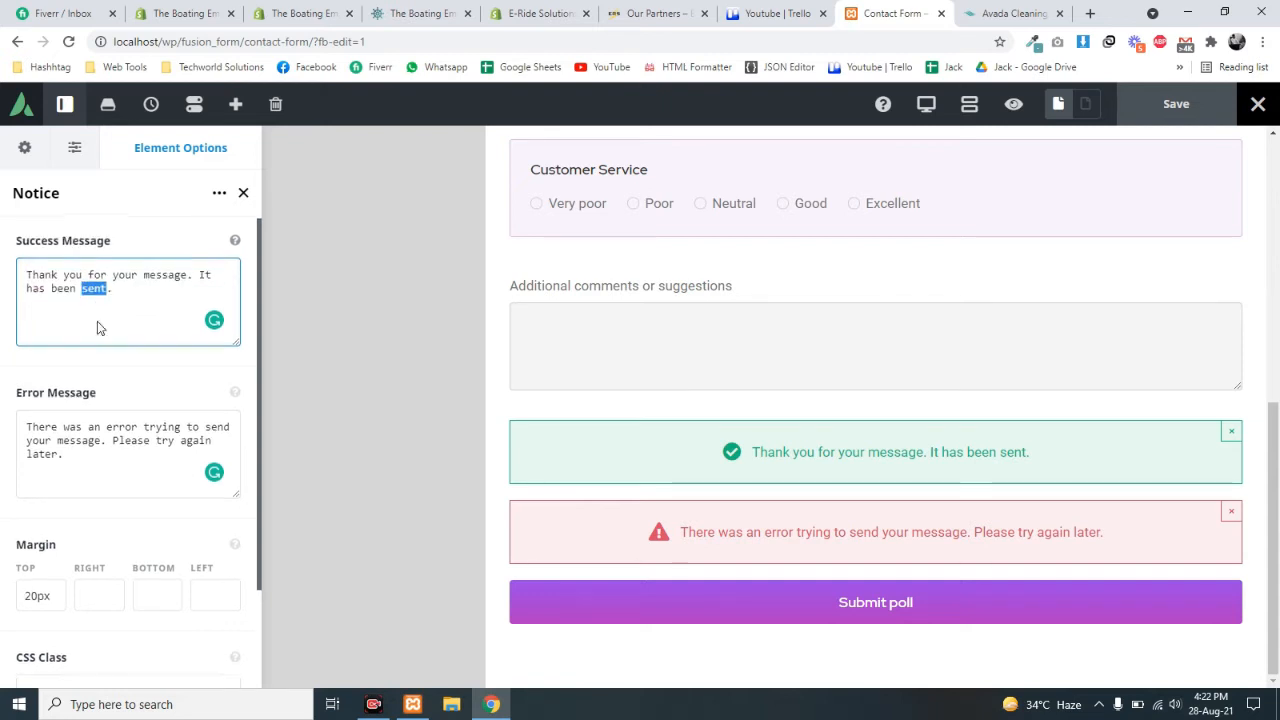
scroll(97, 328, "down", 2)
left_click(42, 302)
left_click_drag(42, 302, 109, 340)
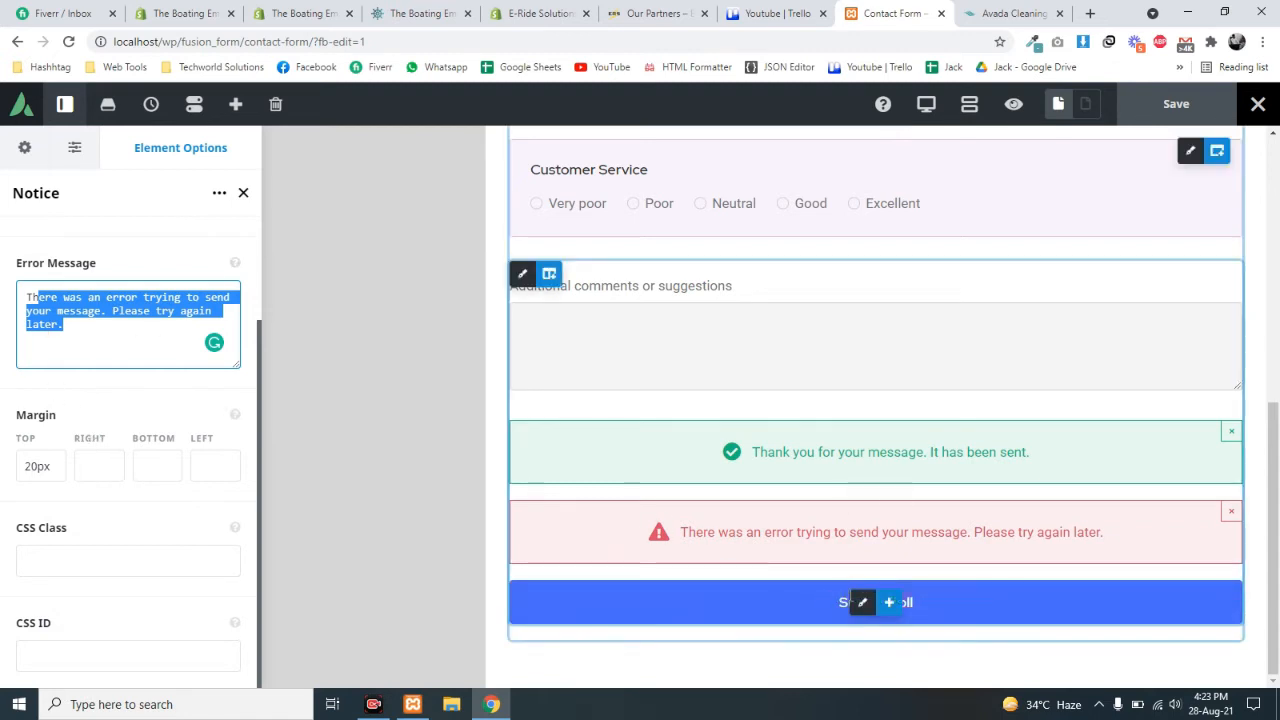
left_click(858, 604)
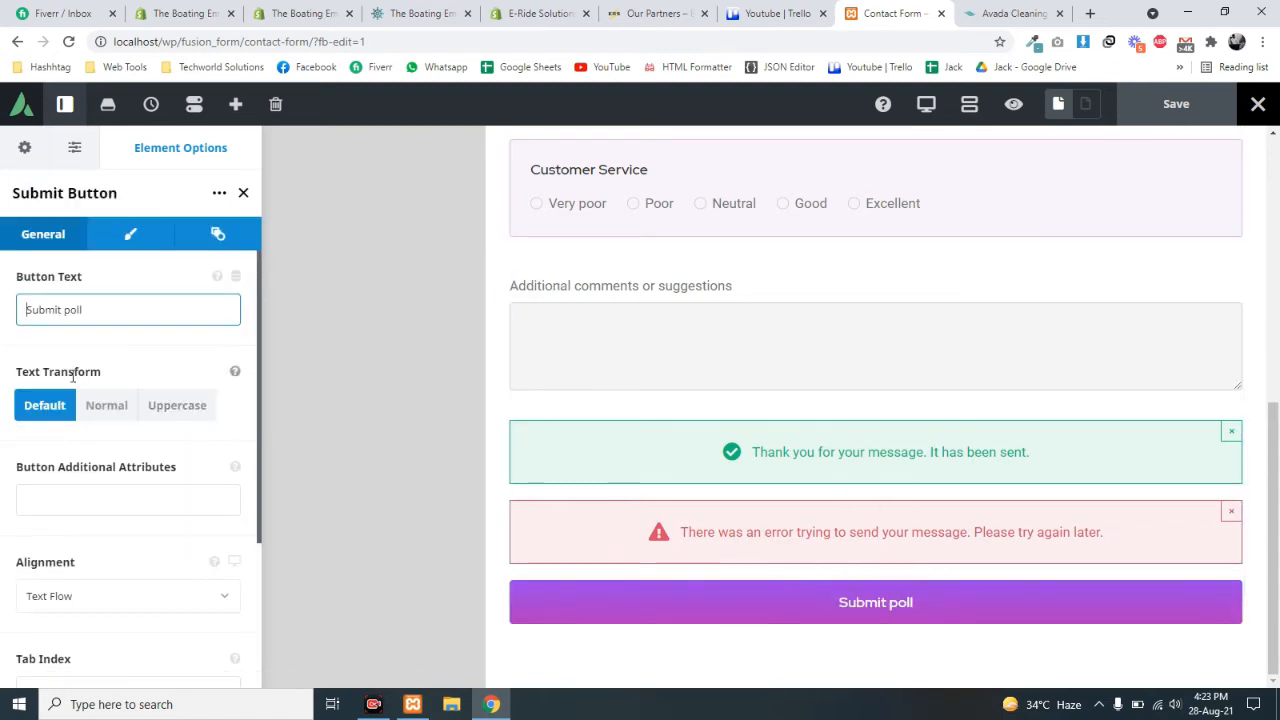
- Scroll the Submit poll options and form preview, then select the builder part of the address
scroll(170, 350, "down", 2)
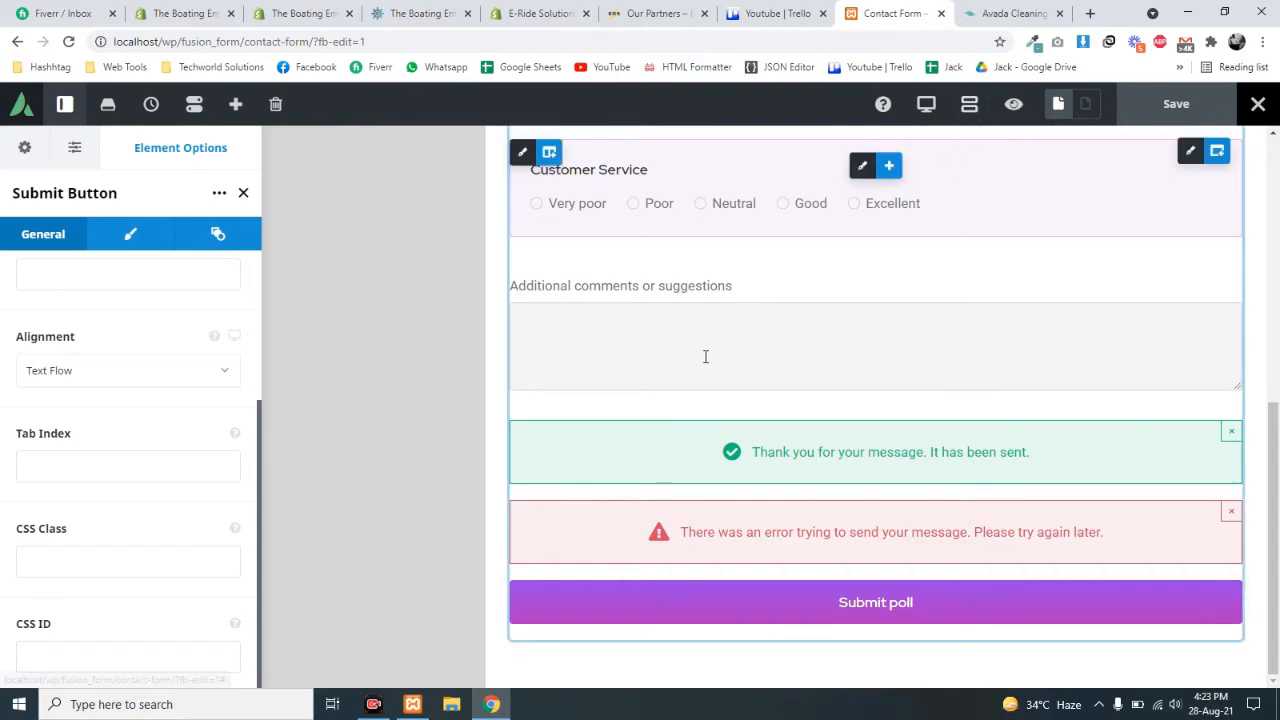
scroll(770, 440, "up", 5)
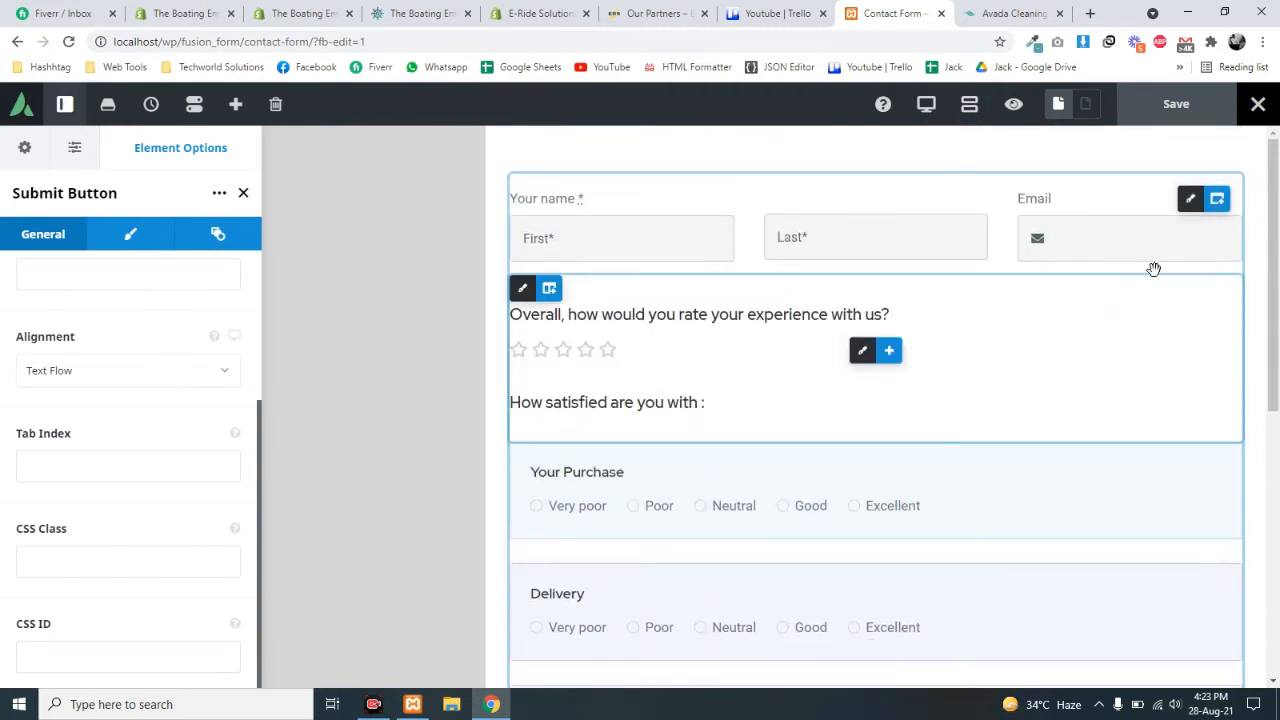
scroll(843, 420, "down", 5)
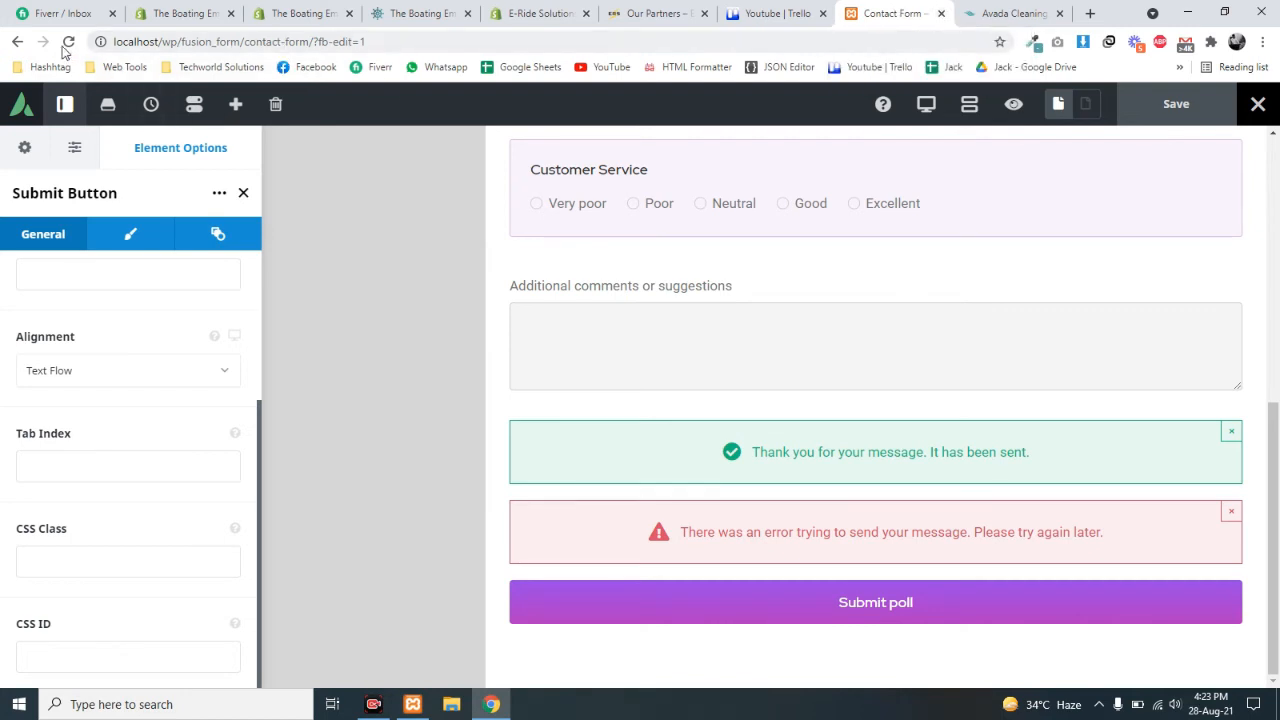
left_click_drag(178, 41, 729, 52)
- Load the site homepage at localhost/wp and close the extra Avada tab to reach the Dashboard
key("BackSpace")
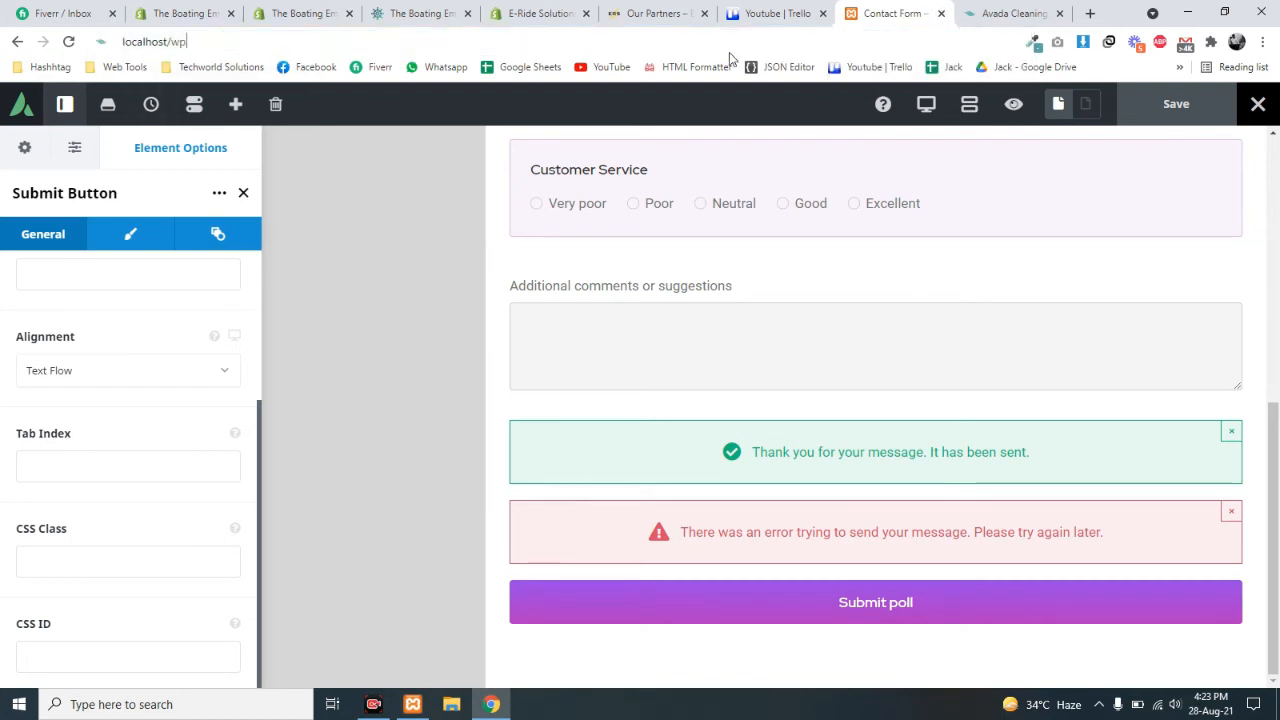
key("Return")
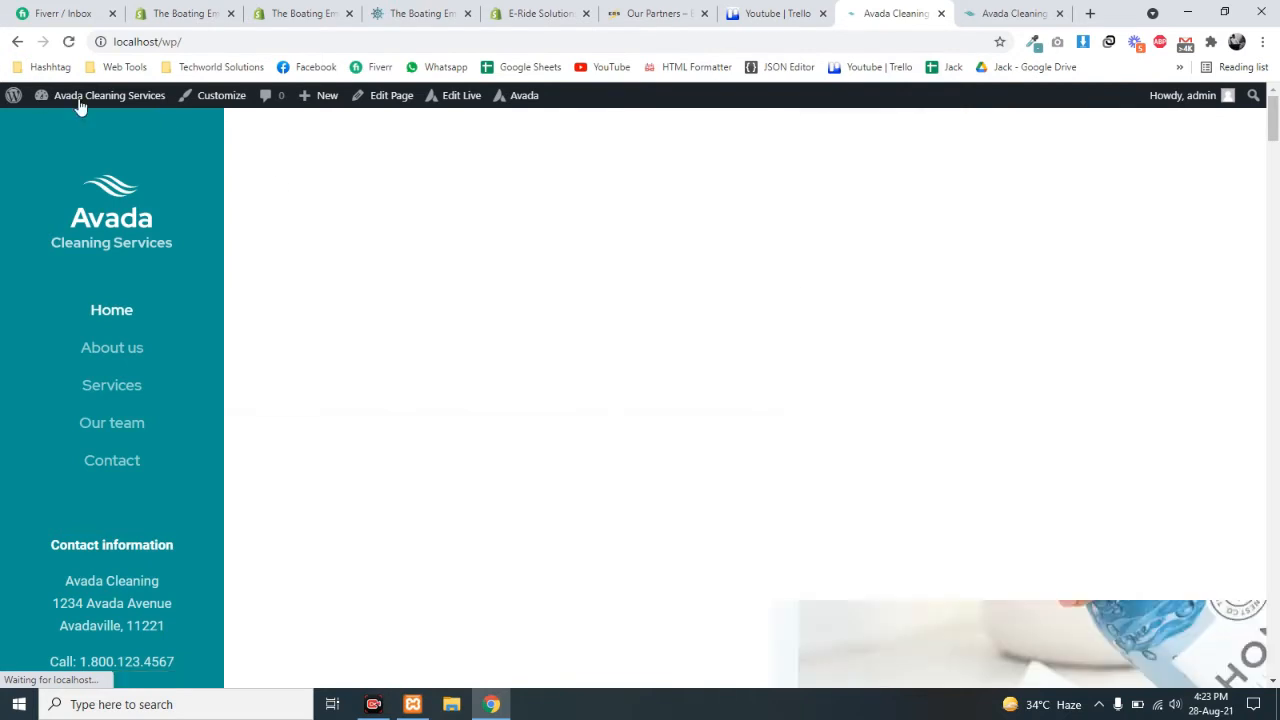
mouse_move(88, 103)
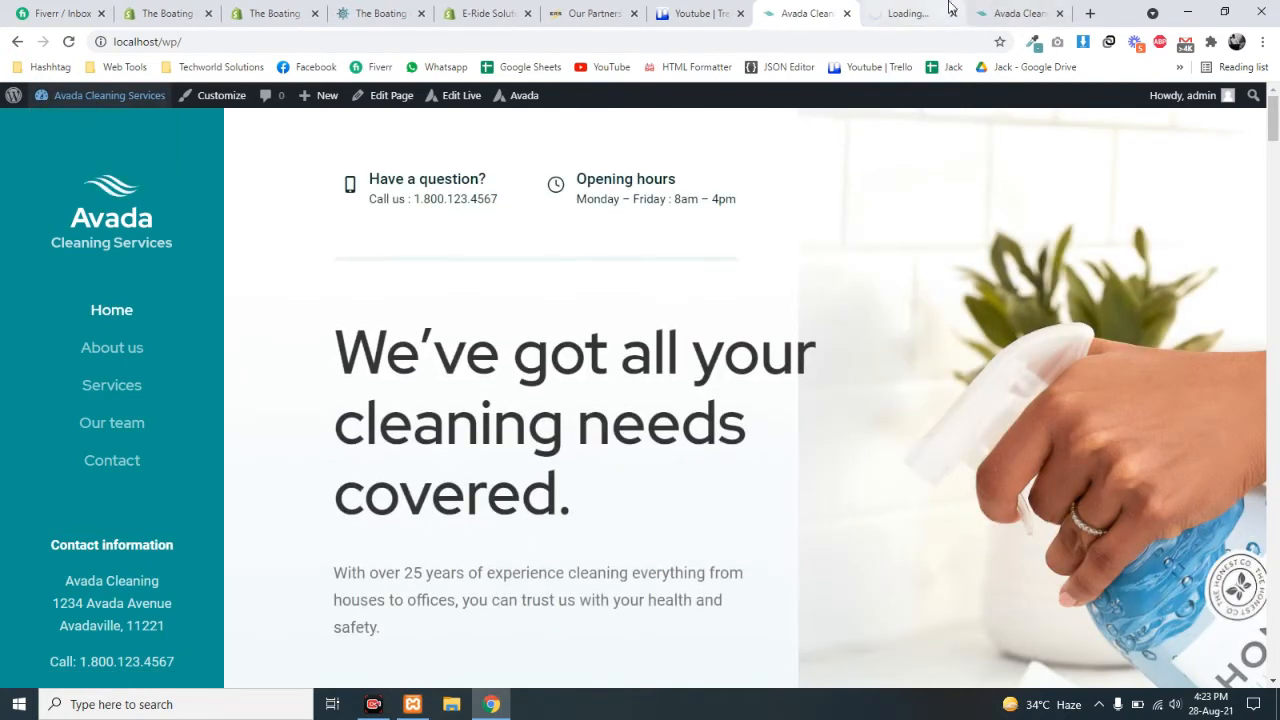
left_click(1012, 12)
key("ctrl+w")
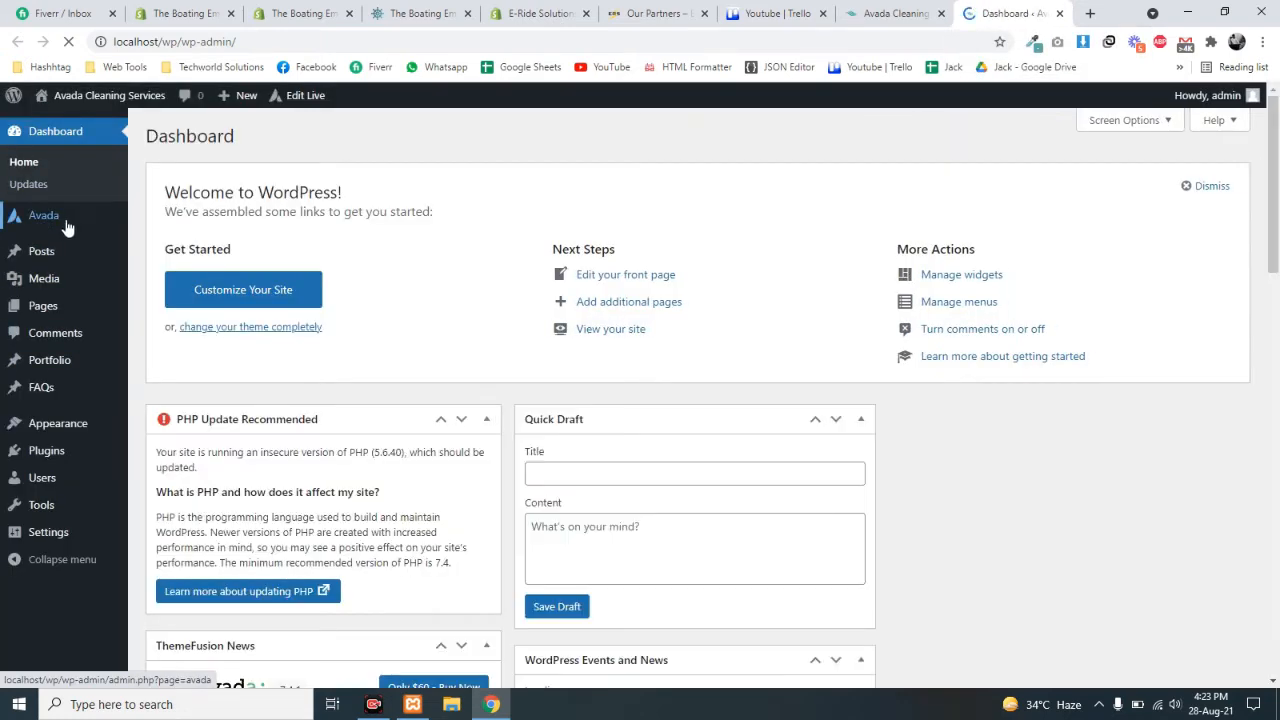
- Open Avada > Forms and choose Edit on the Contact Form
mouse_move(85, 218)
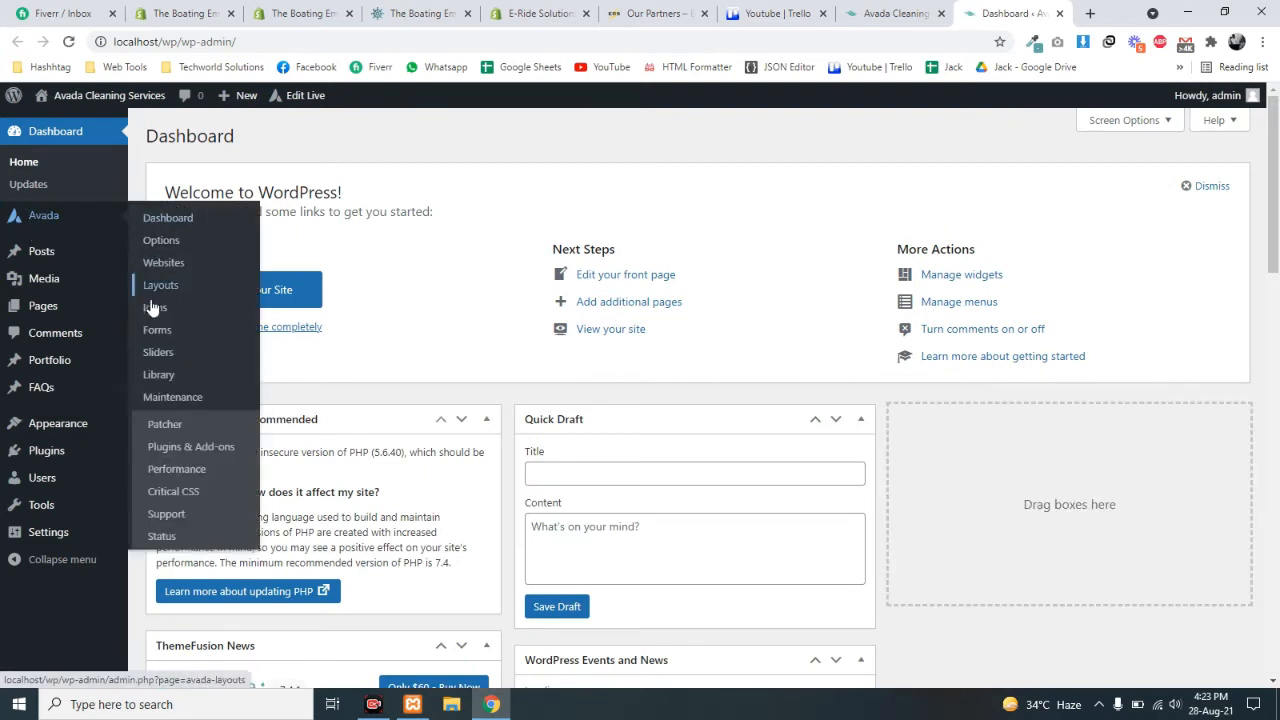
left_click(155, 333)
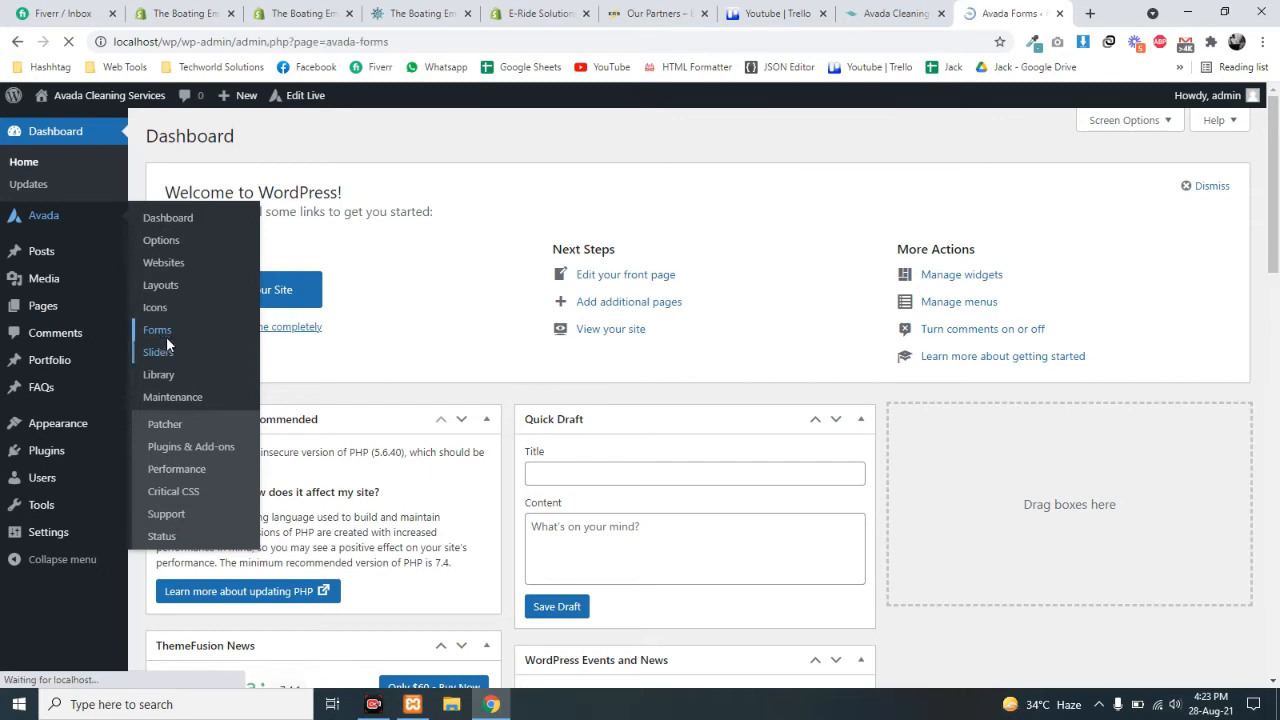
scroll(671, 425, "down", 3)
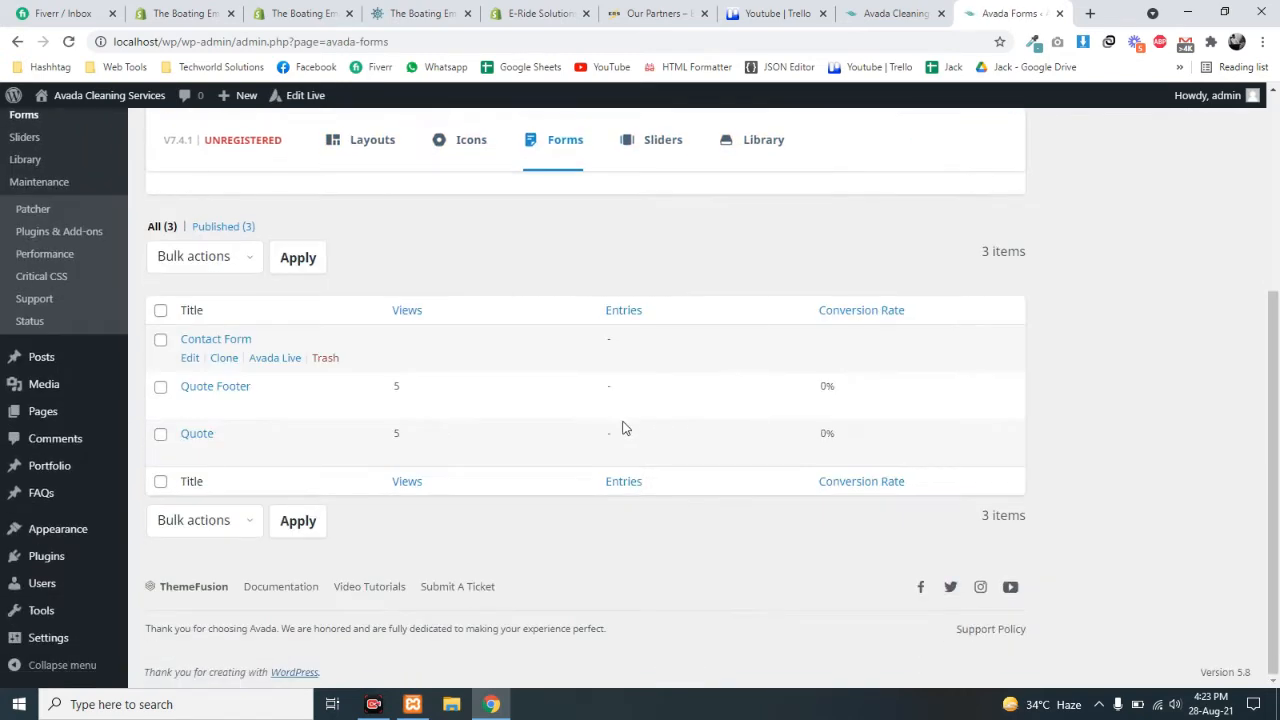
left_click(190, 362)
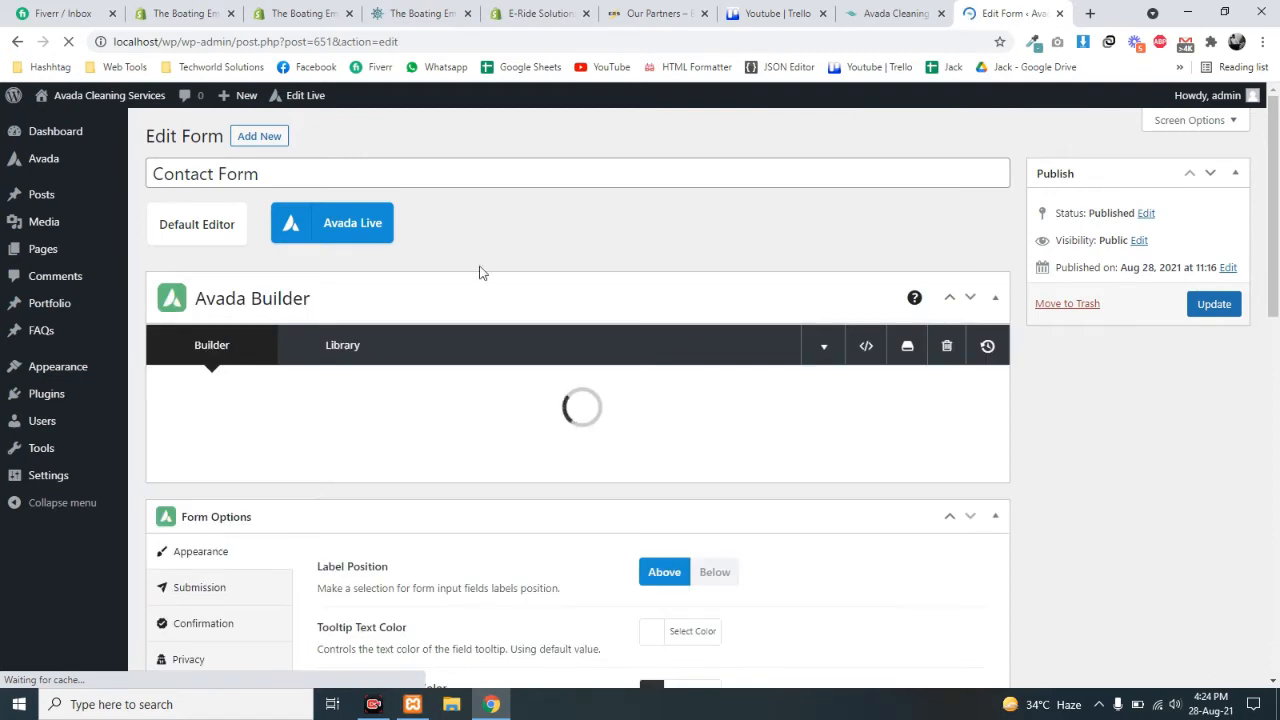
scroll(680, 365, "down", 10)
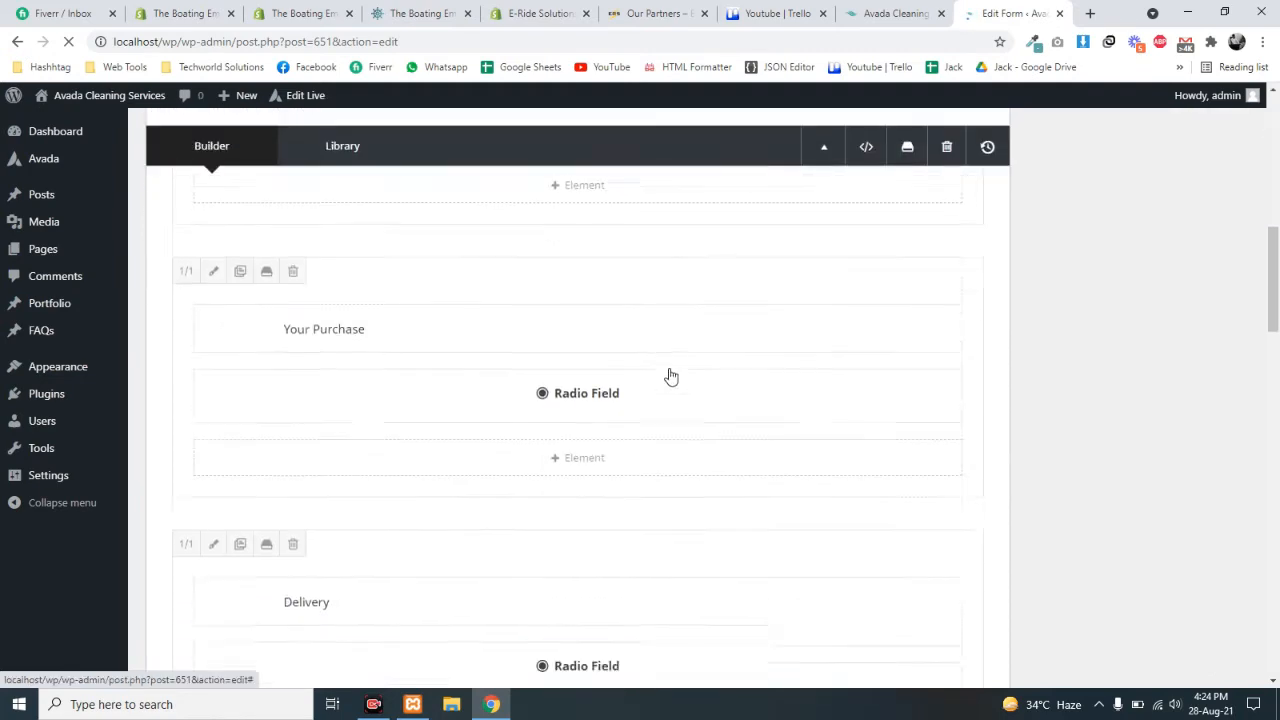
scroll(680, 375, "down", 3)
scroll(690, 380, "up", 15)
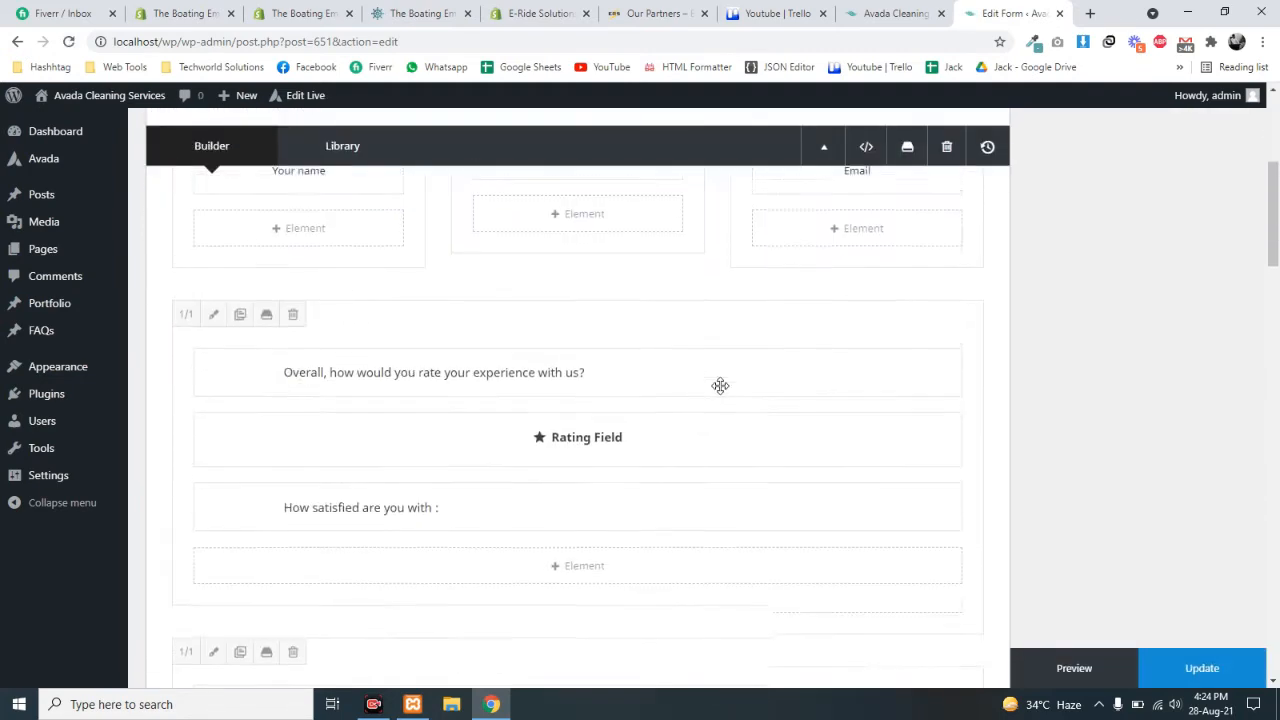
scroll(845, 375, "up", 1)
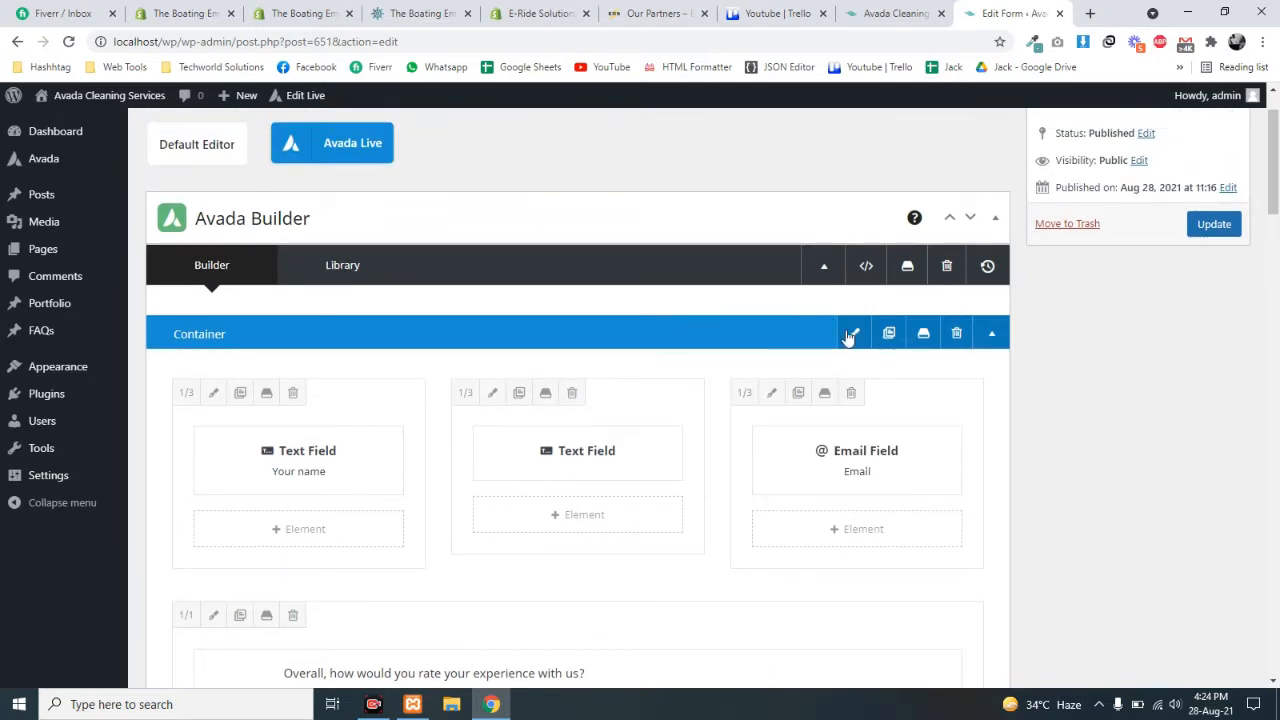
scroll(845, 337, "down", 3)
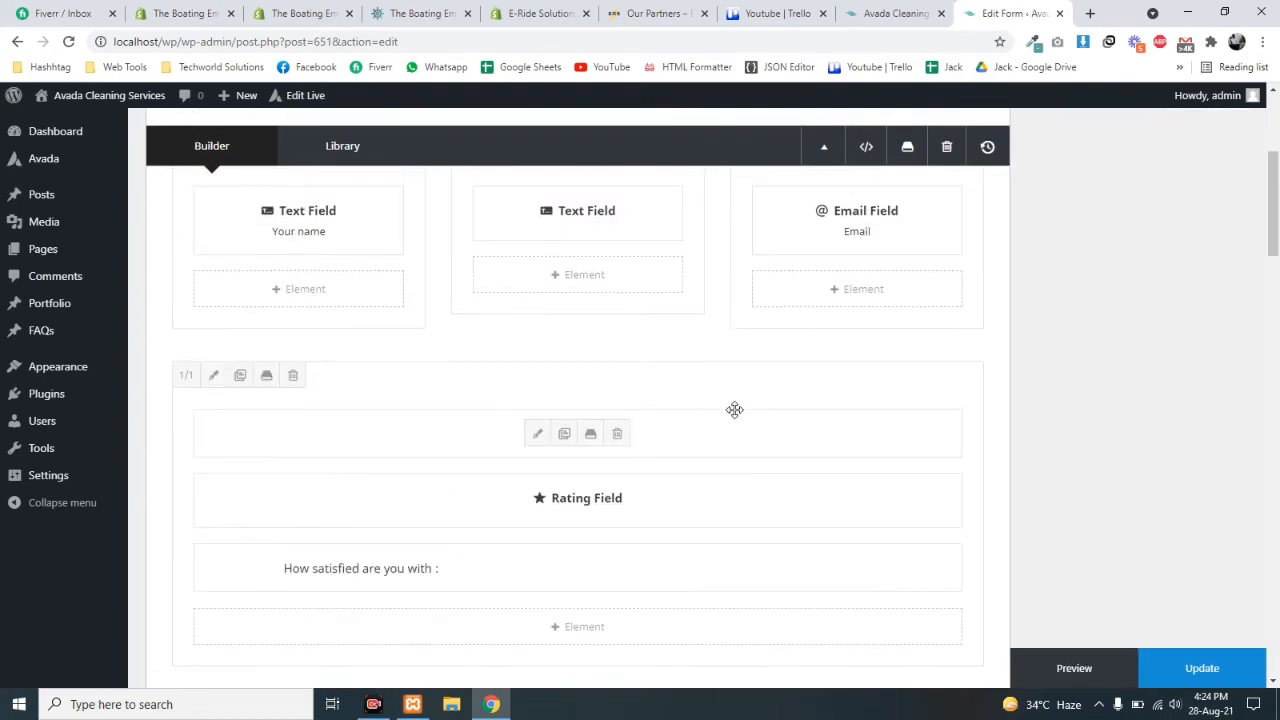
scroll(700, 405, "down", 5)
scroll(711, 400, "up", 8)
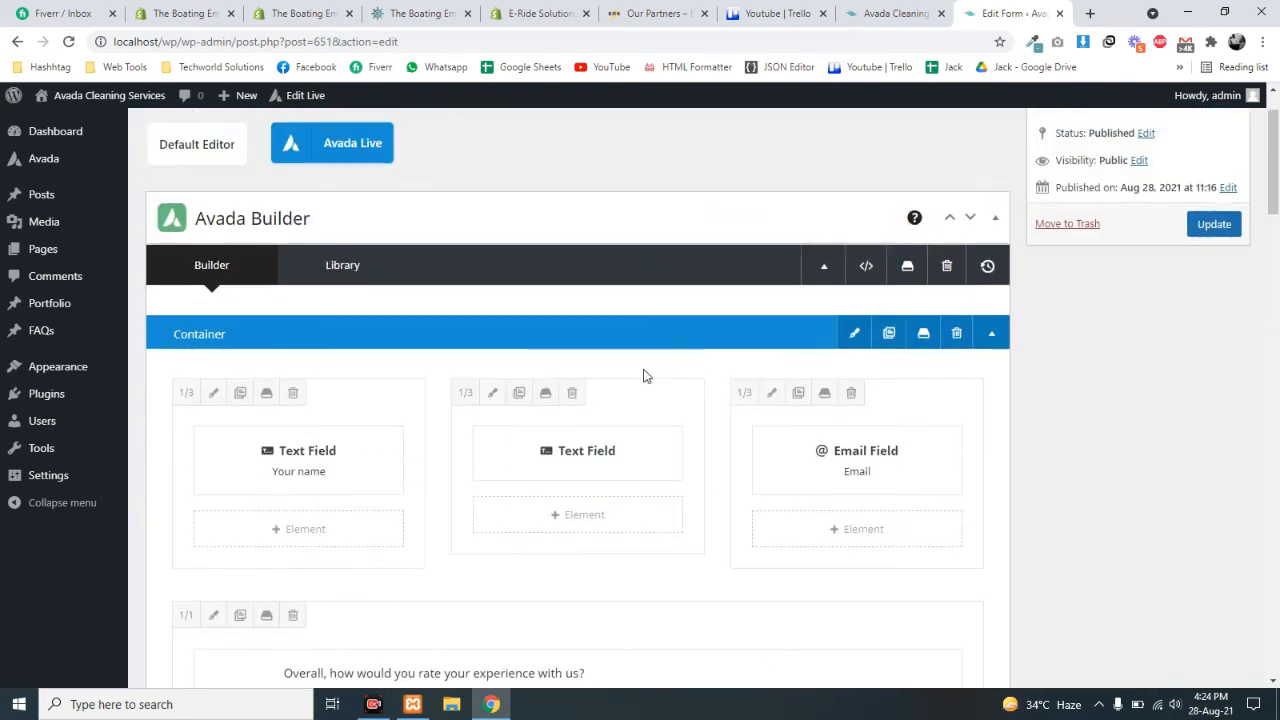
scroll(220, 270, "up", 1)
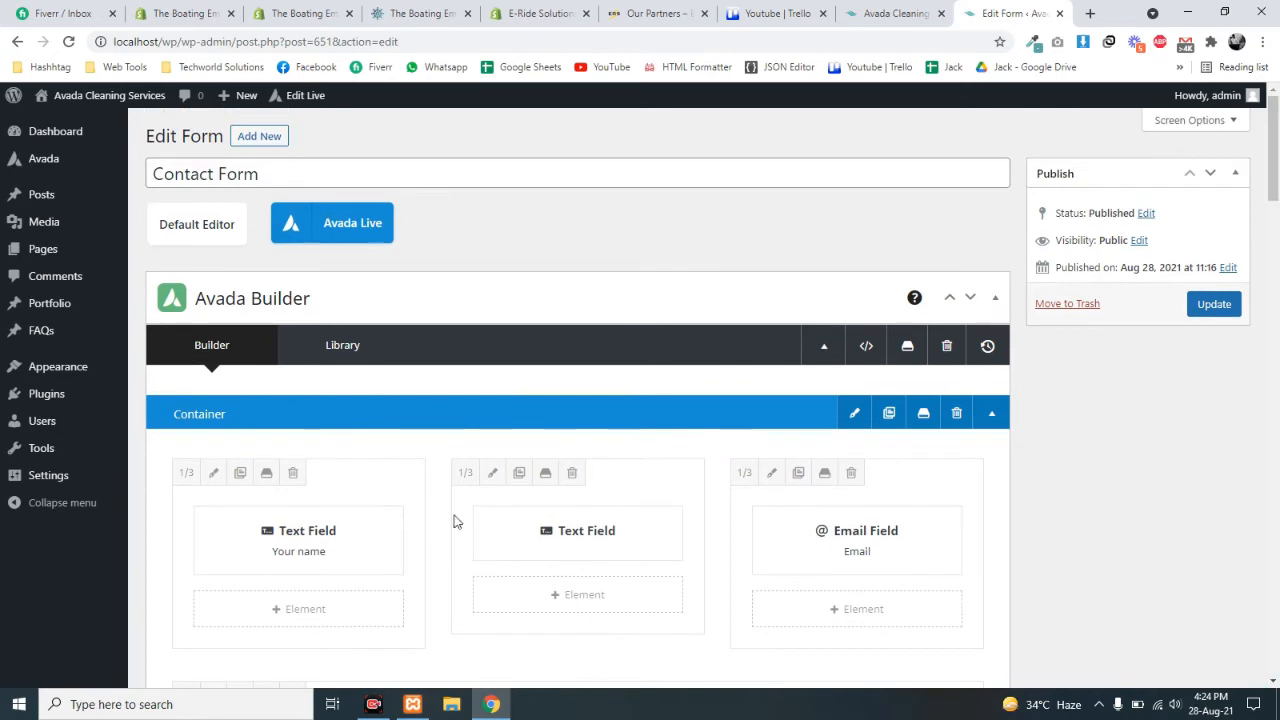
scroll(453, 521, "down", 15)
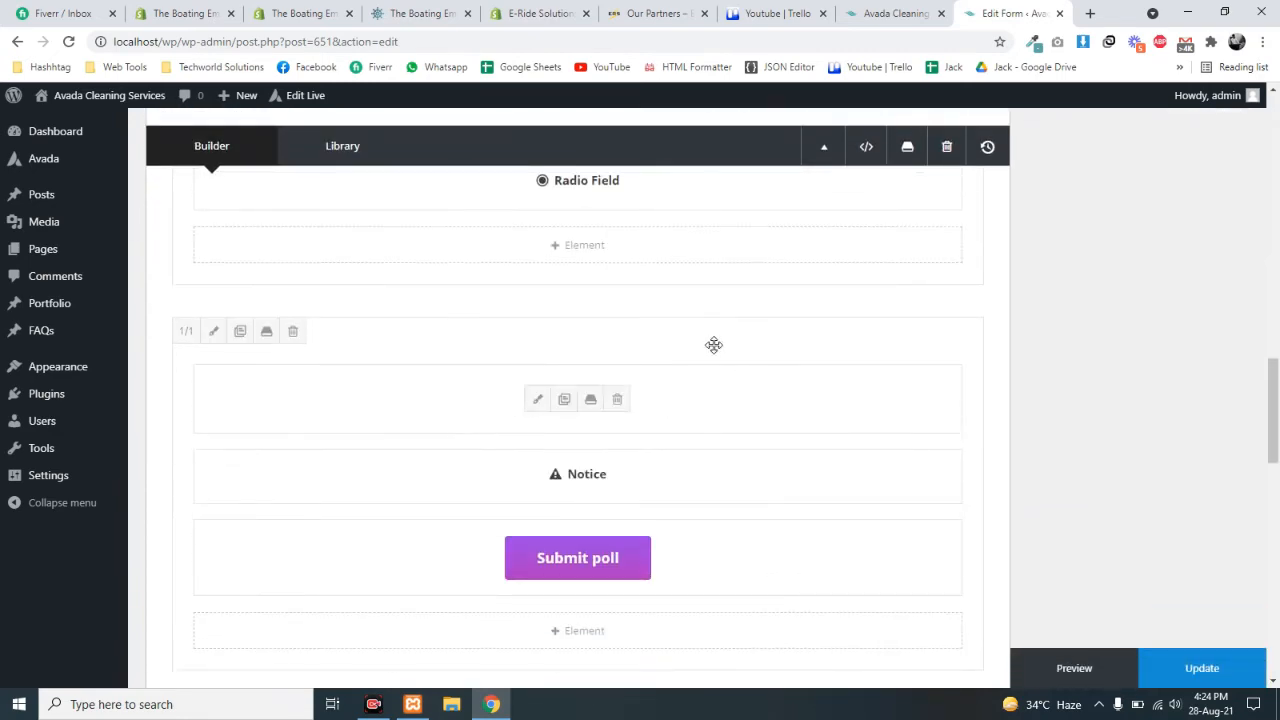
scroll(713, 345, "down", 4)
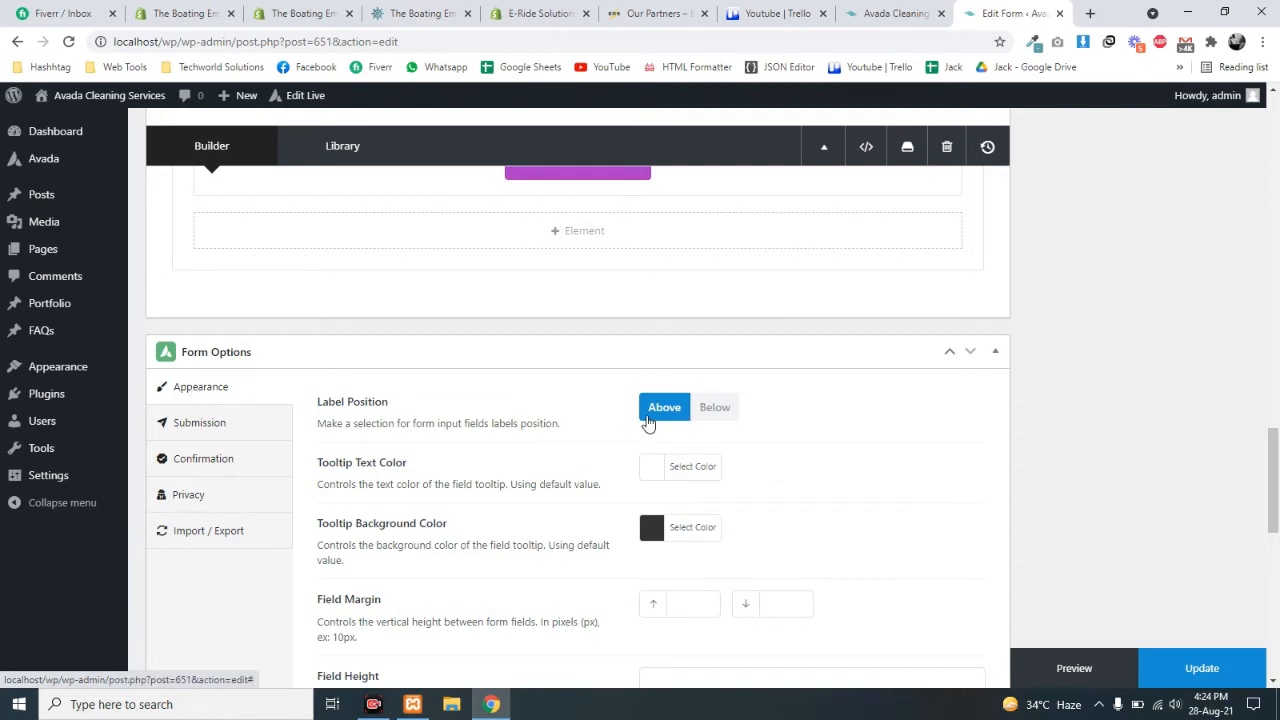
left_click_drag(421, 423, 331, 409)
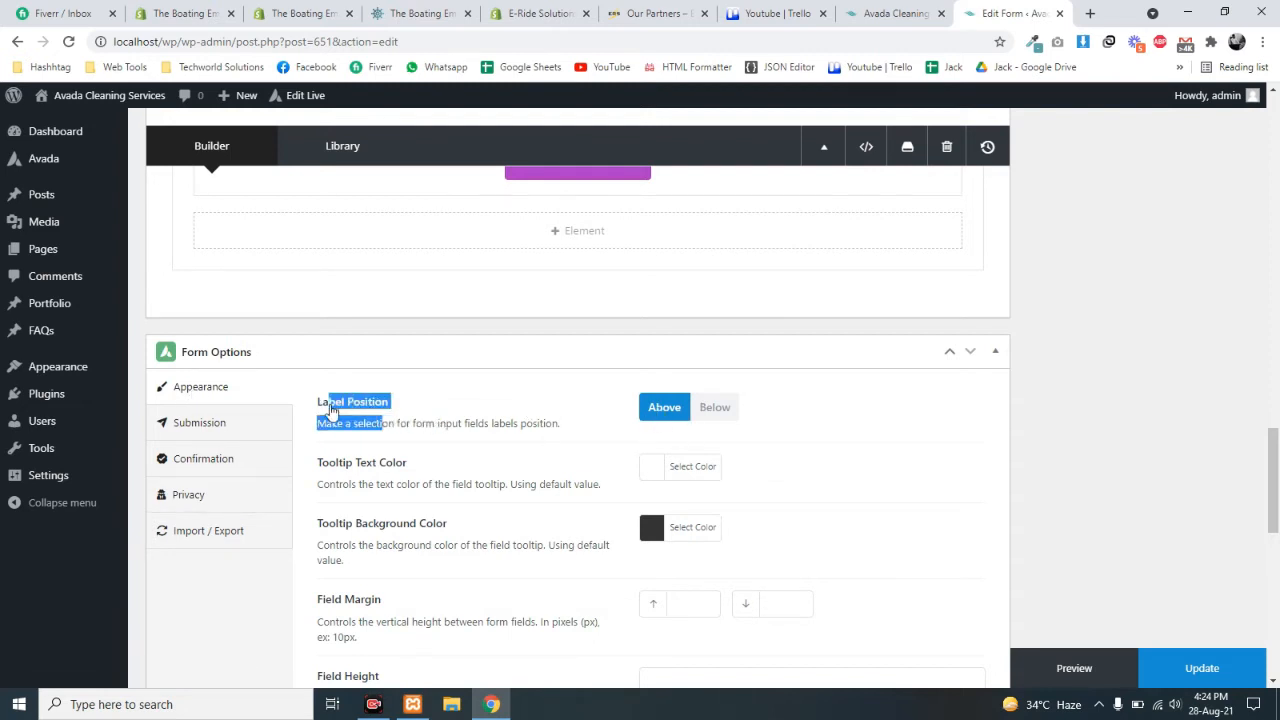
left_click(437, 423)
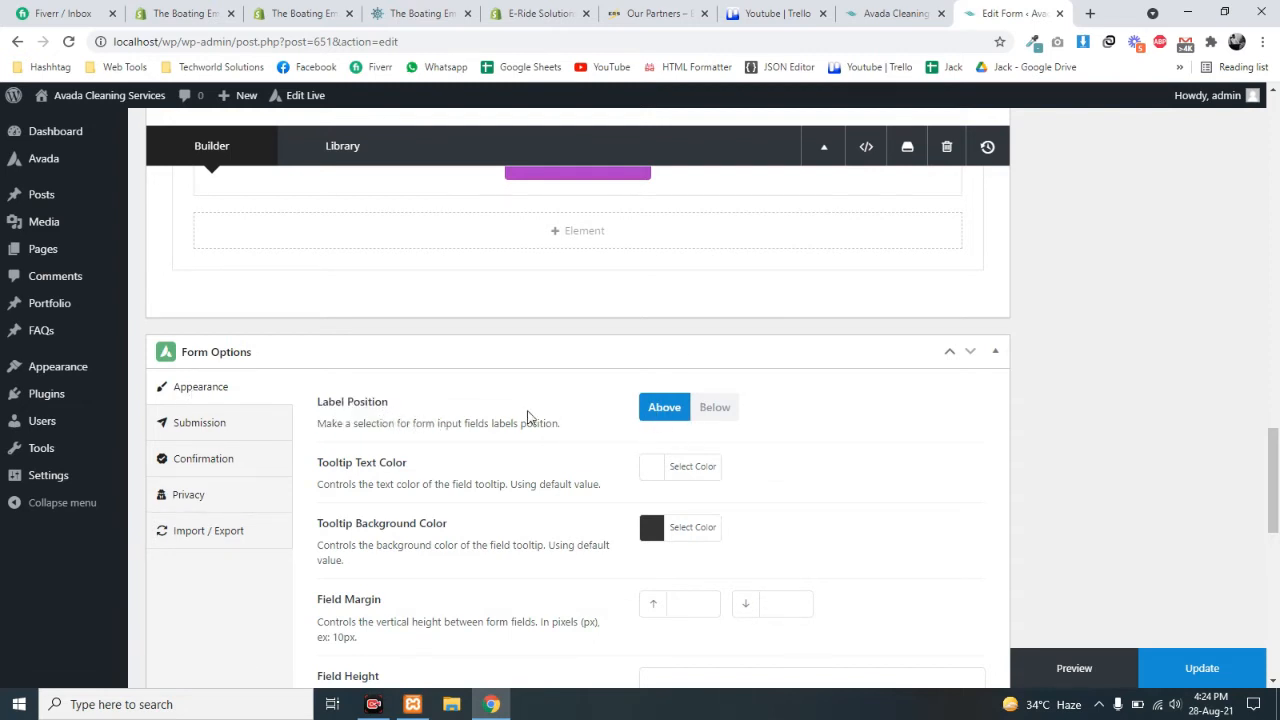
left_click(893, 13)
scroll(537, 418, "down", 3)
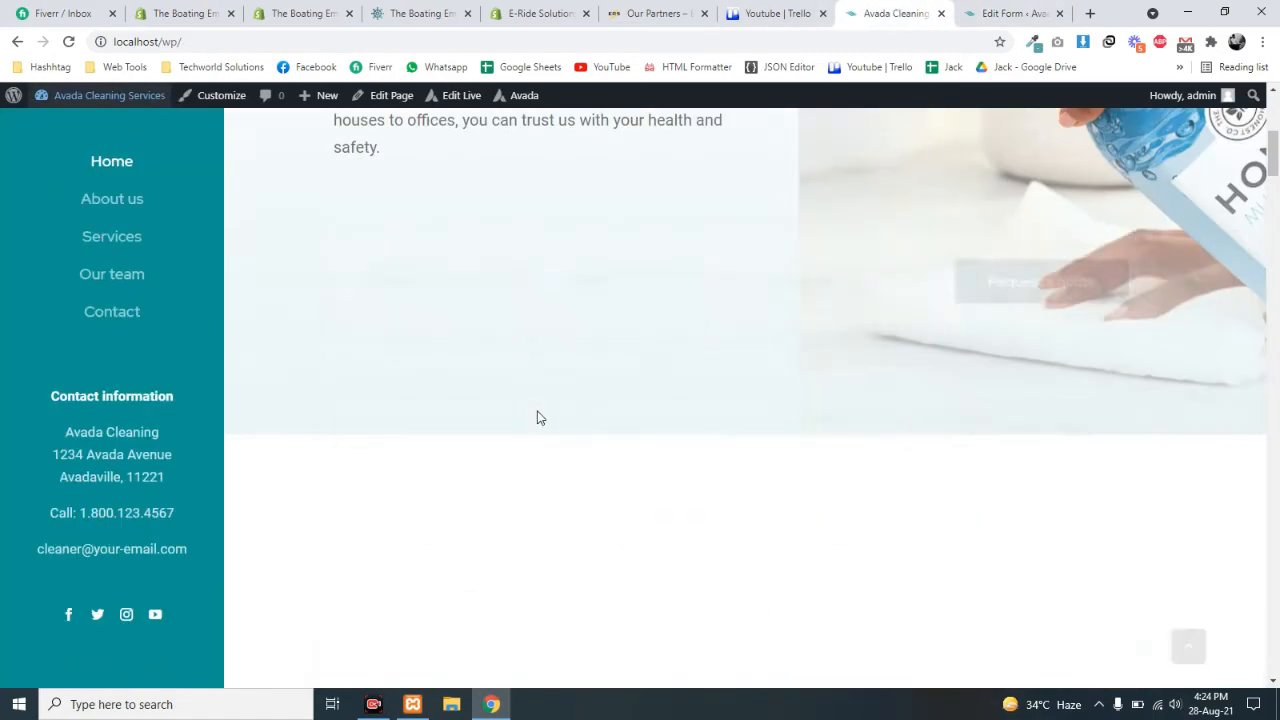
scroll(537, 418, "down", 10)
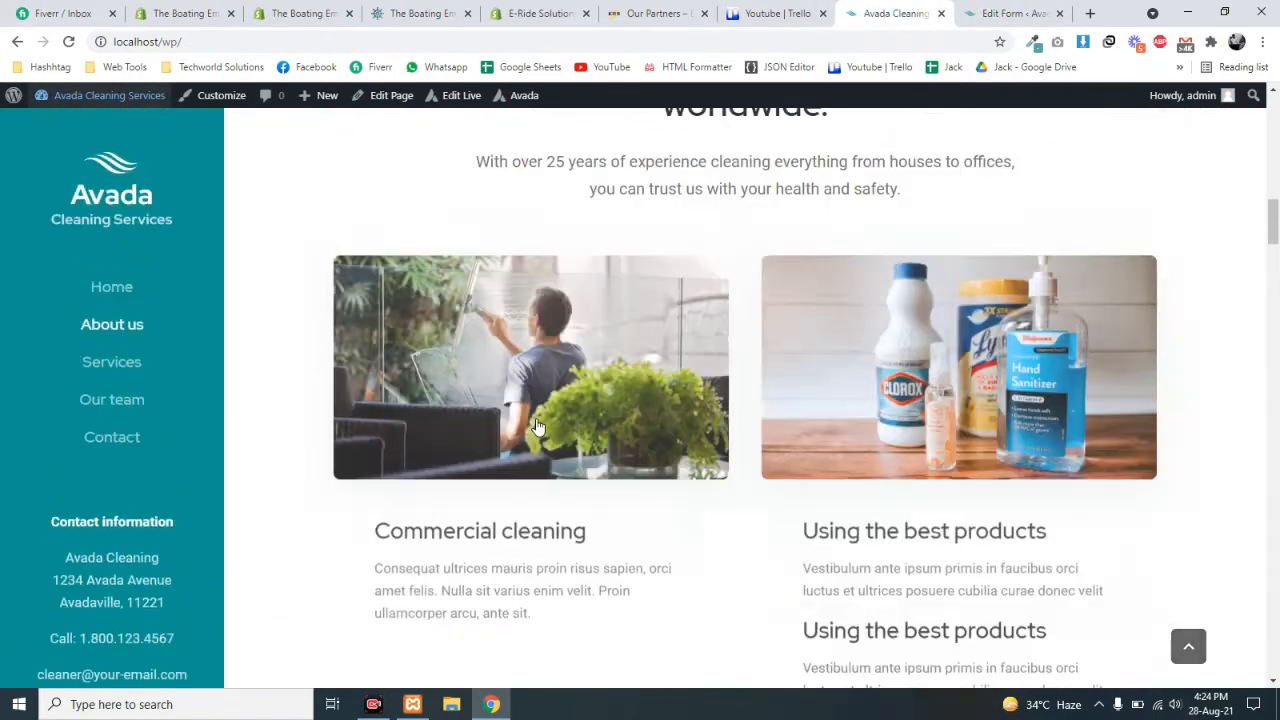
scroll(535, 424, "up", 5)
scroll(436, 402, "down", 10)
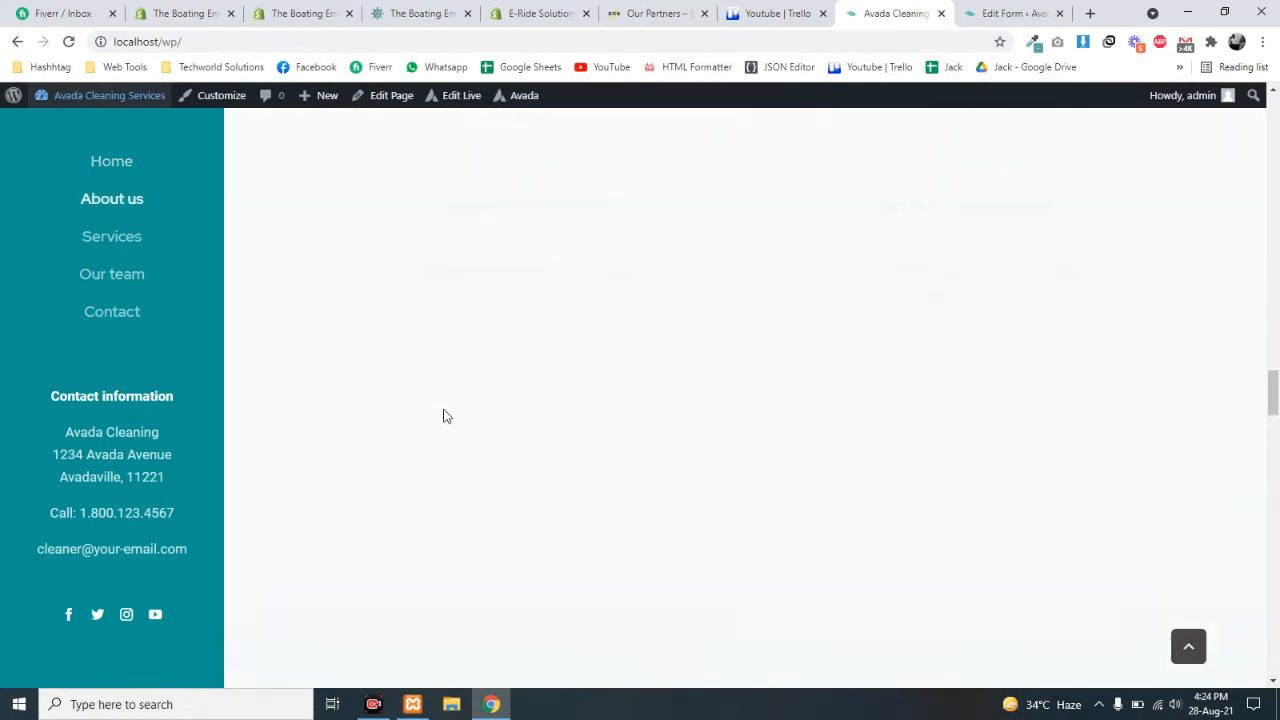
scroll(446, 416, "down", 6)
scroll(446, 416, "up", 1)
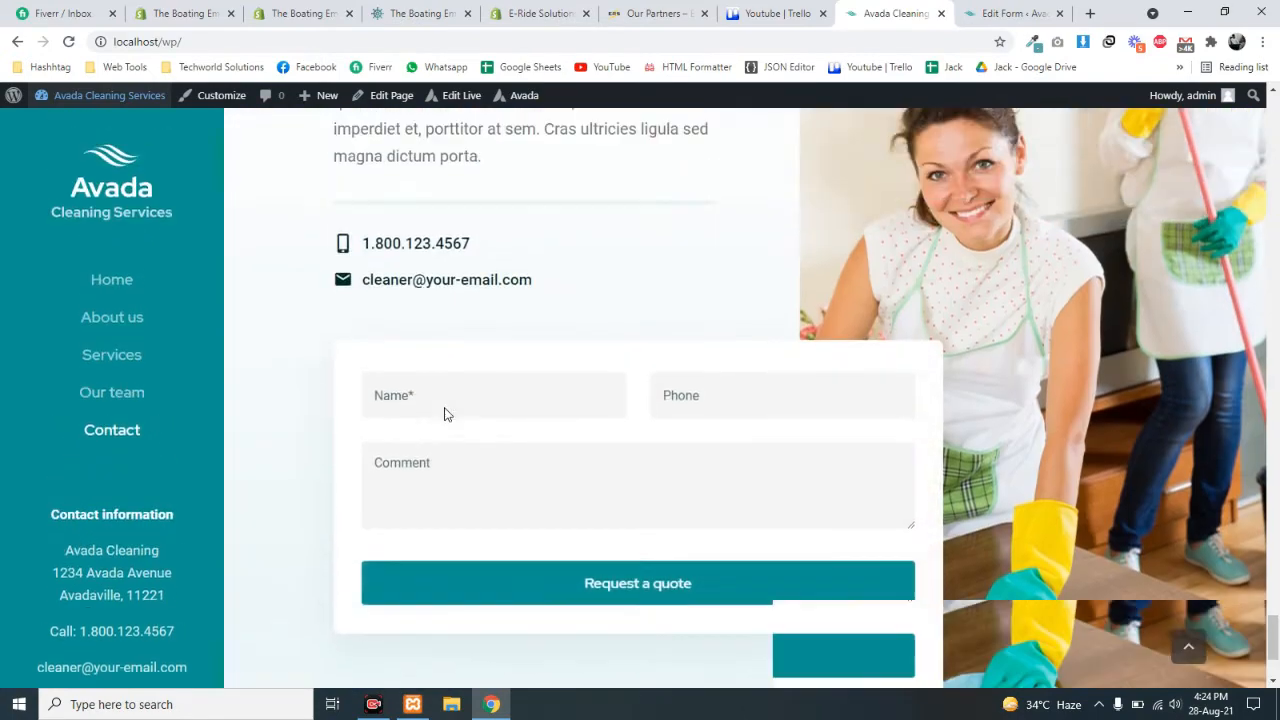
scroll(446, 416, "down", 1)
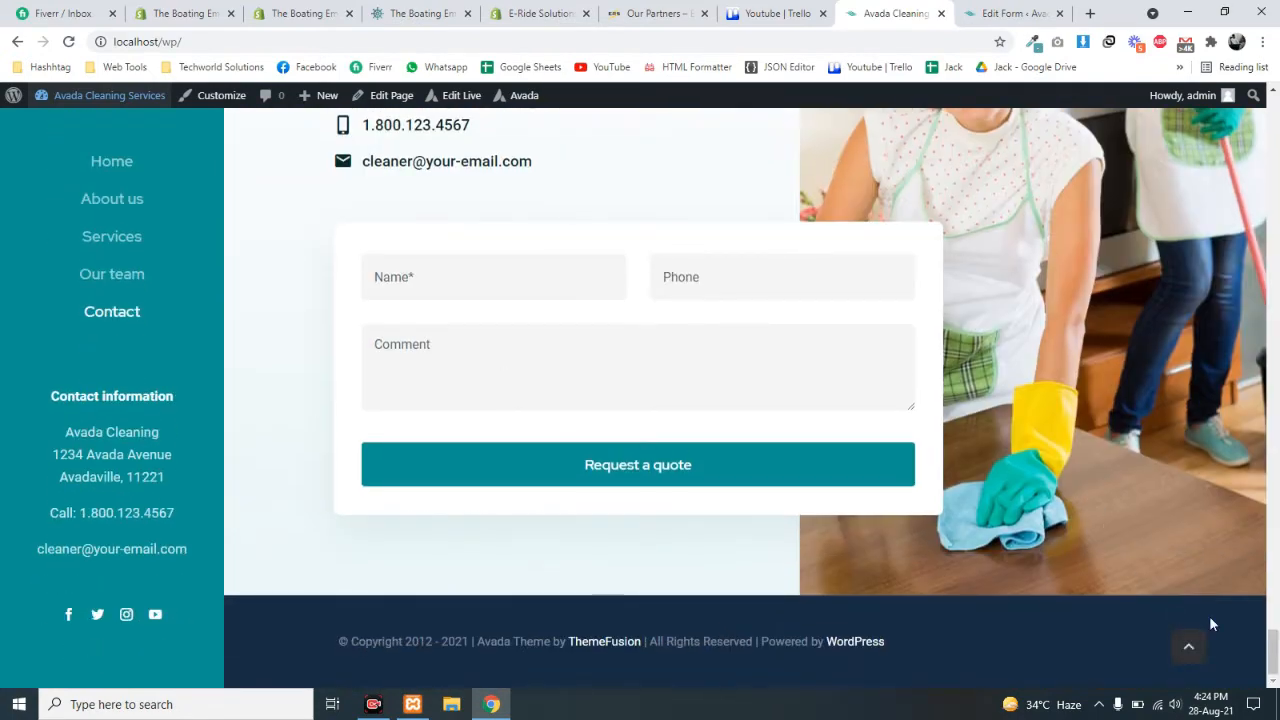
left_click_drag(1270, 651, 1270, 133)
left_click(432, 576)
left_click(582, 582)
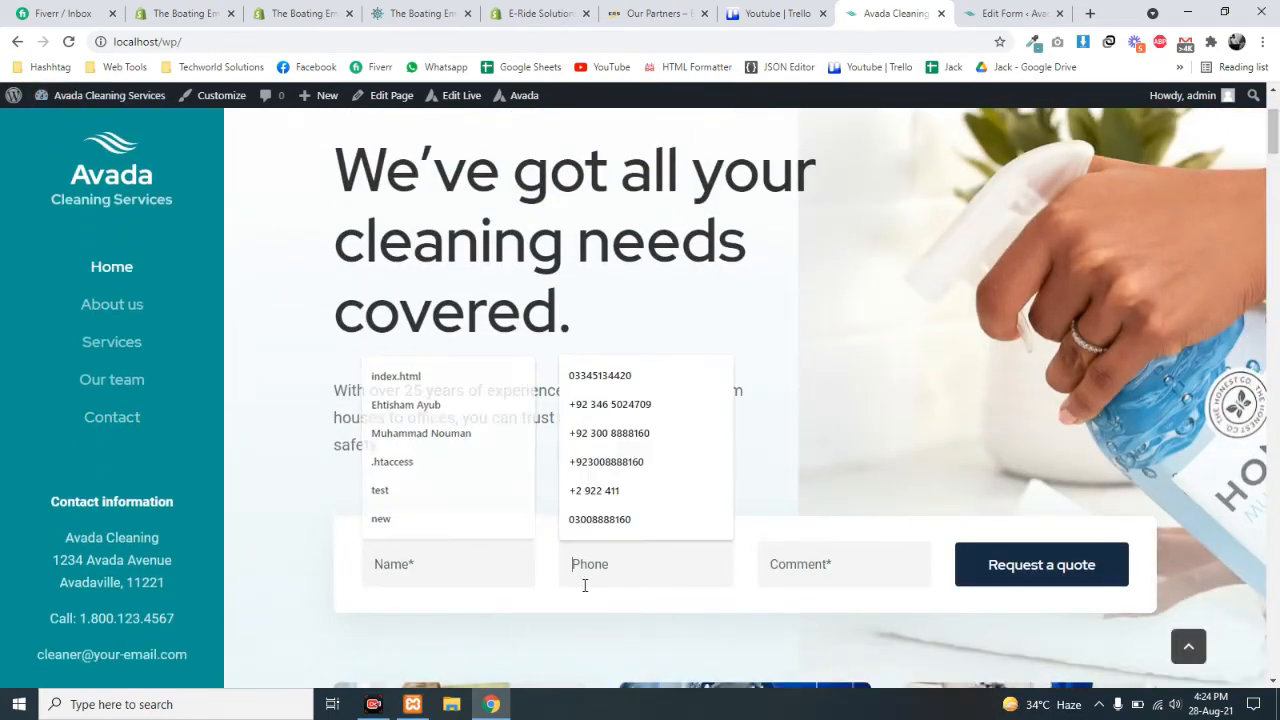
left_click(380, 564)
left_click(600, 566)
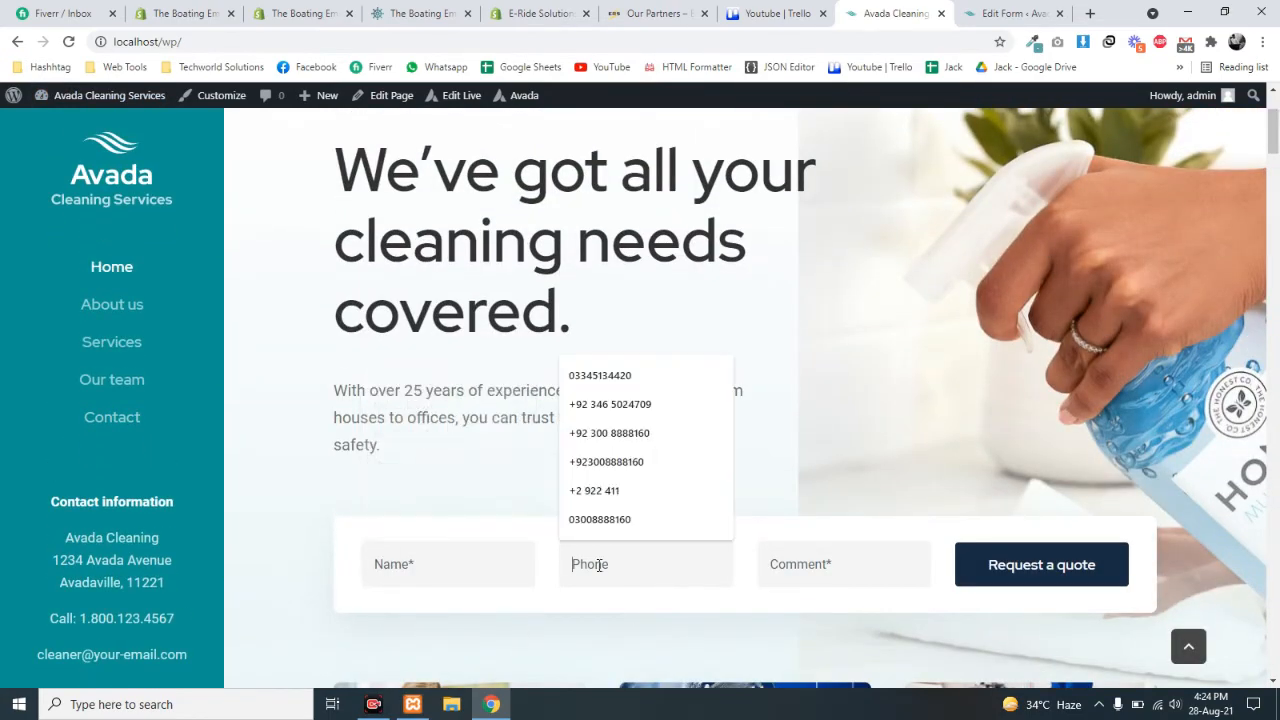
left_click(792, 567)
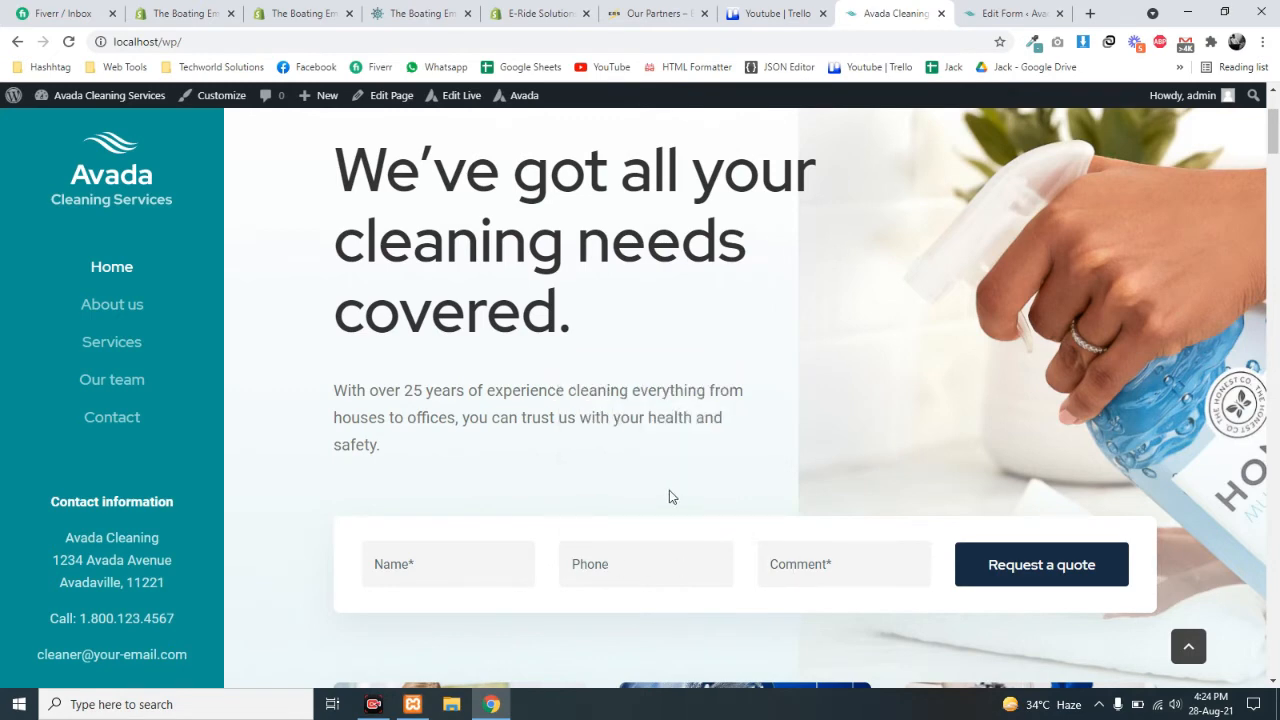
left_click(1005, 13)
scroll(430, 250, "up", 15)
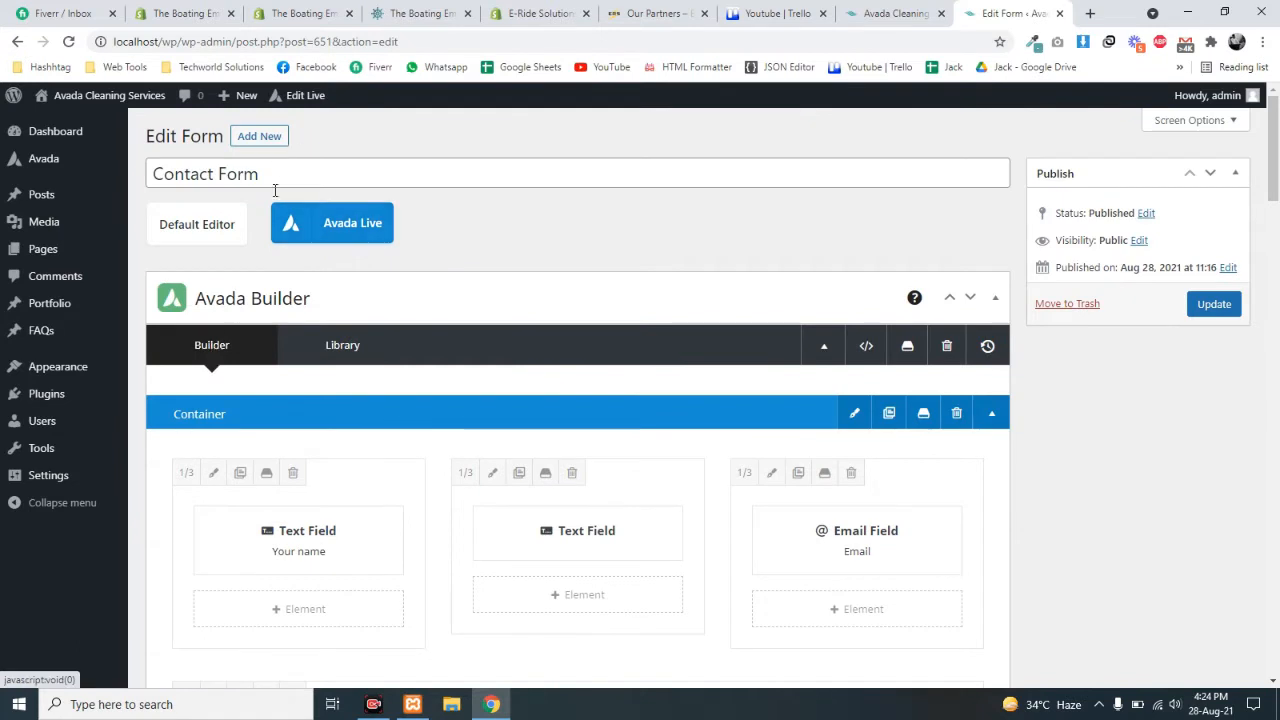
left_click(337, 225)
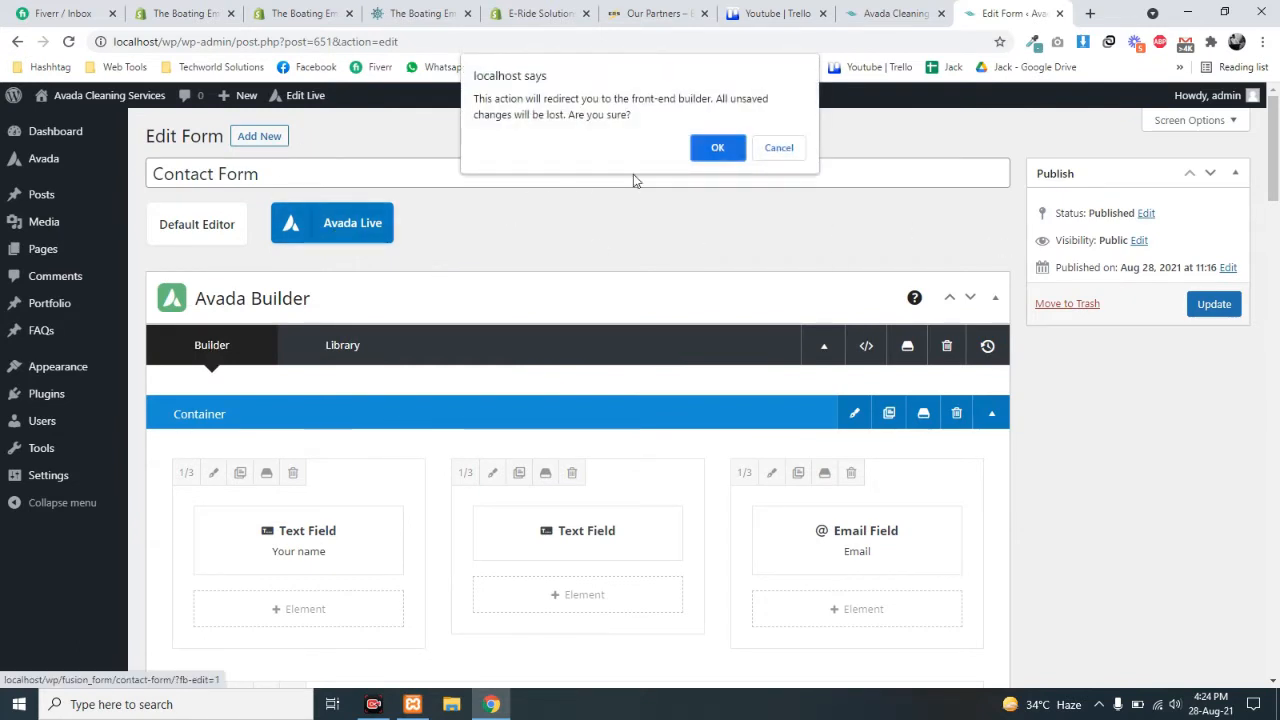
left_click(781, 149)
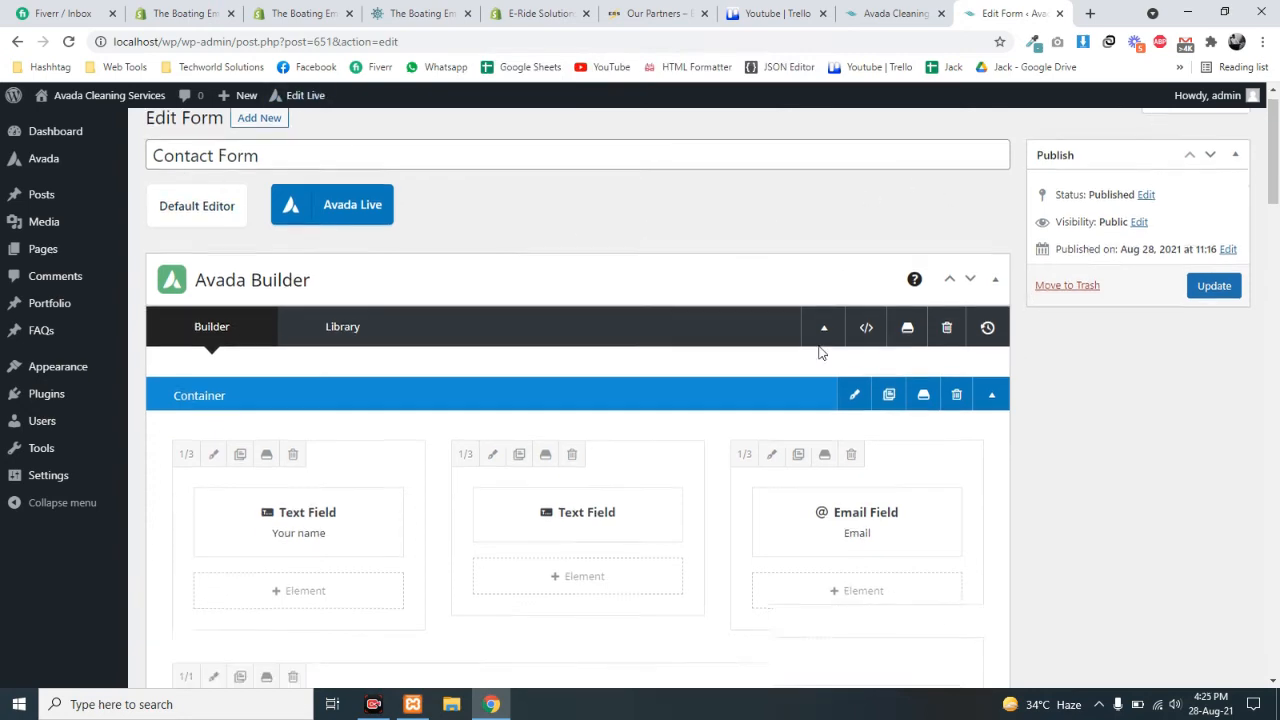
left_click(327, 42)
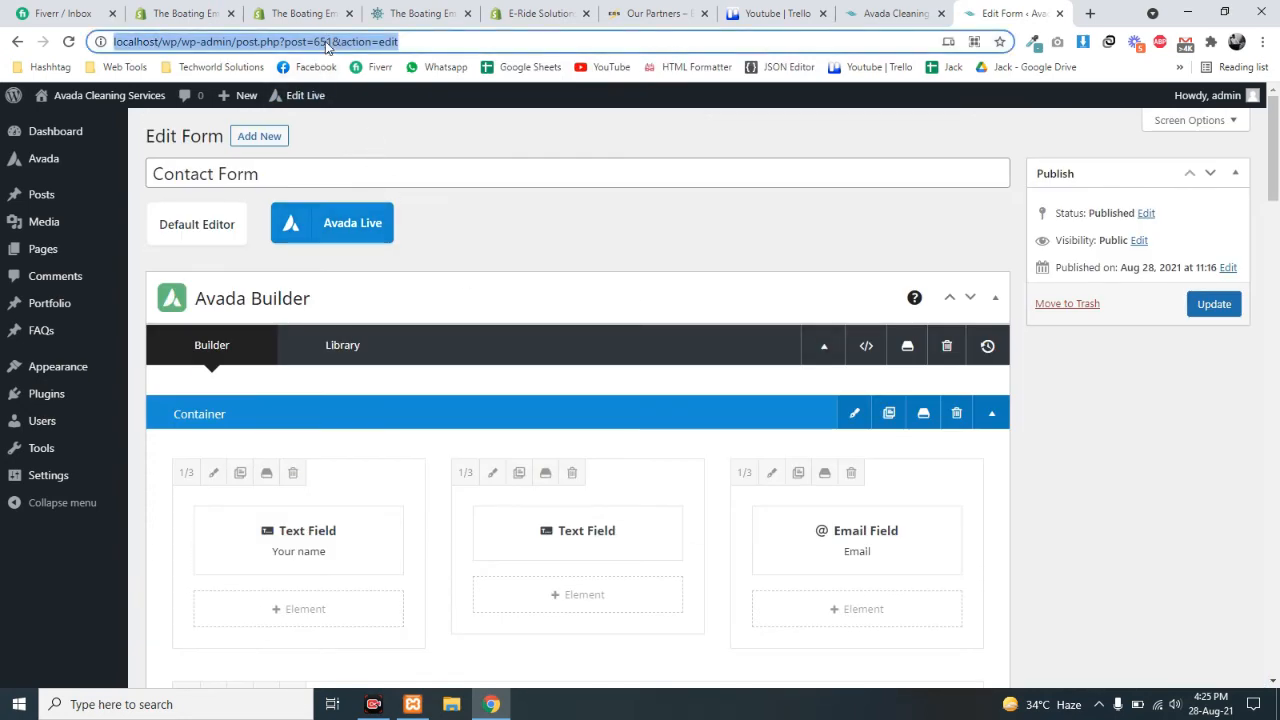
left_click(366, 236)
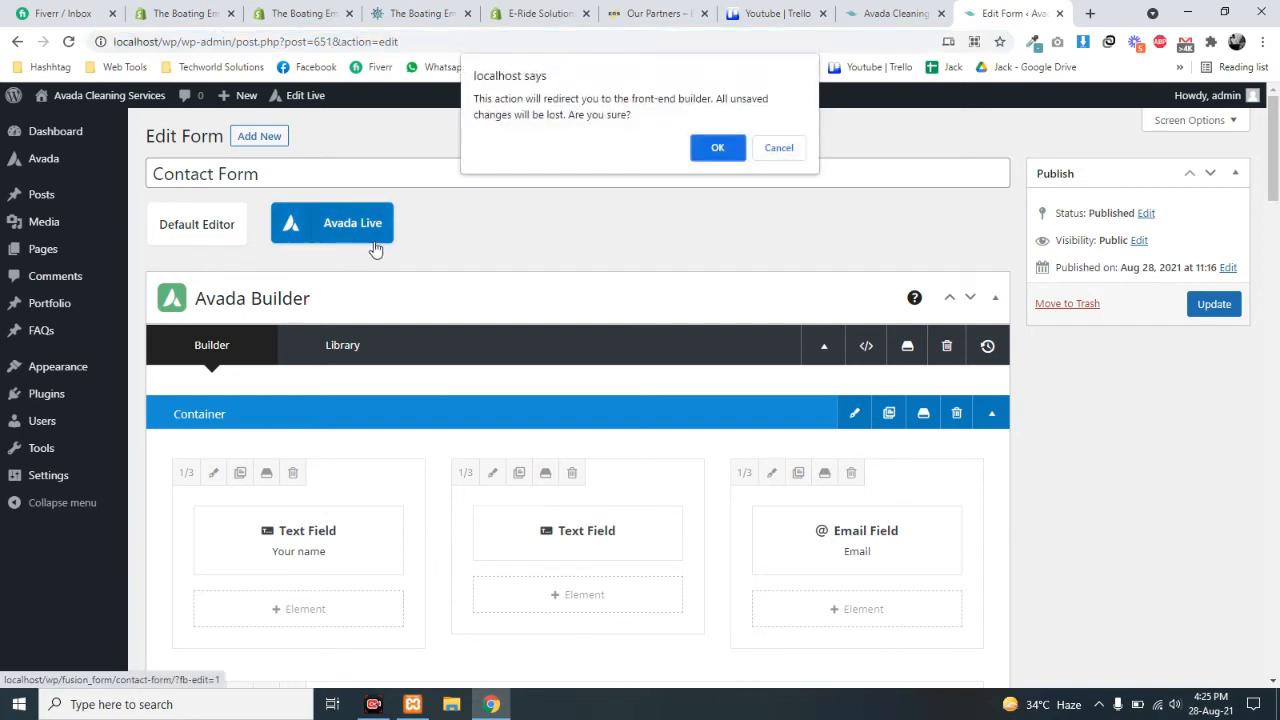
left_click(691, 155)
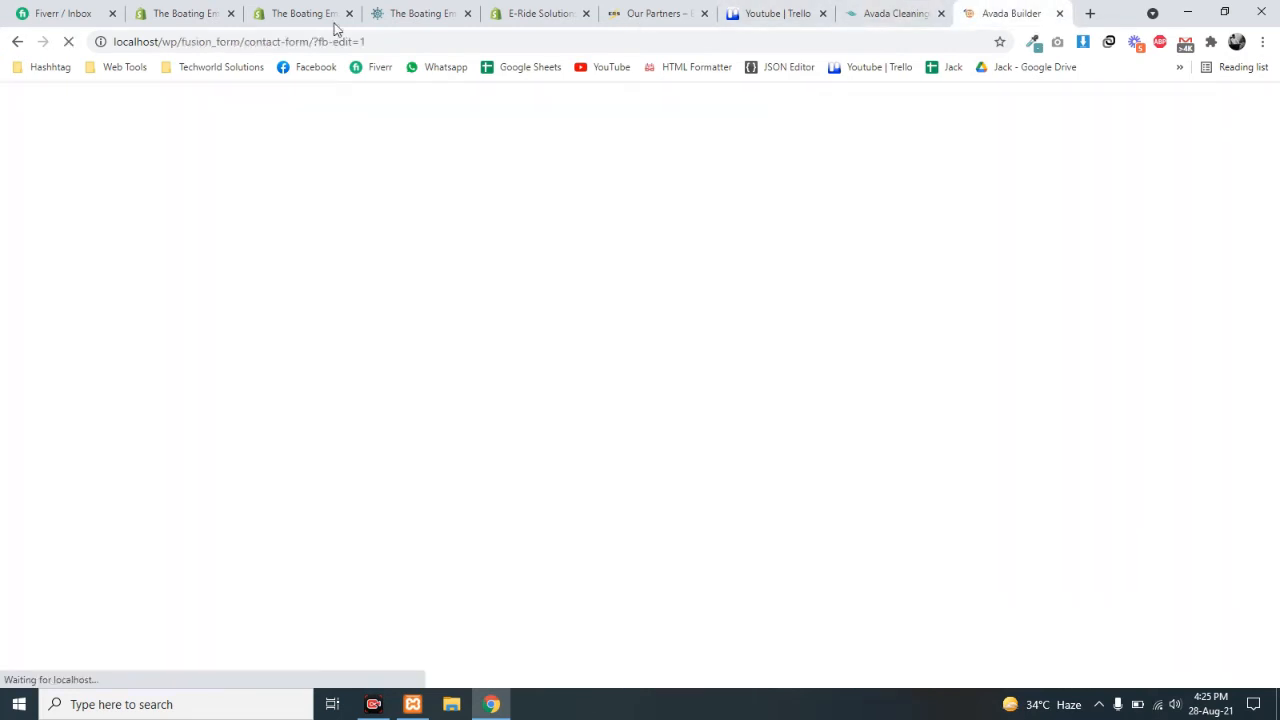
left_click(17, 42)
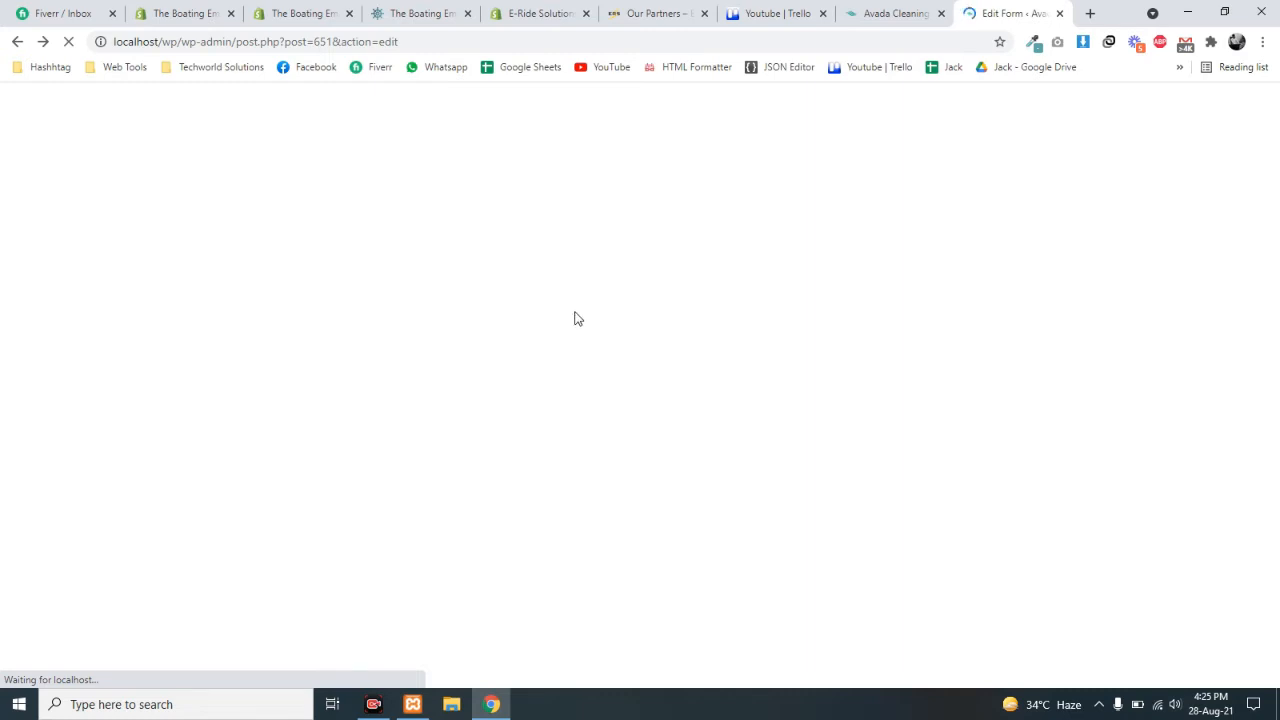
left_click(905, 13)
left_click(1030, 13)
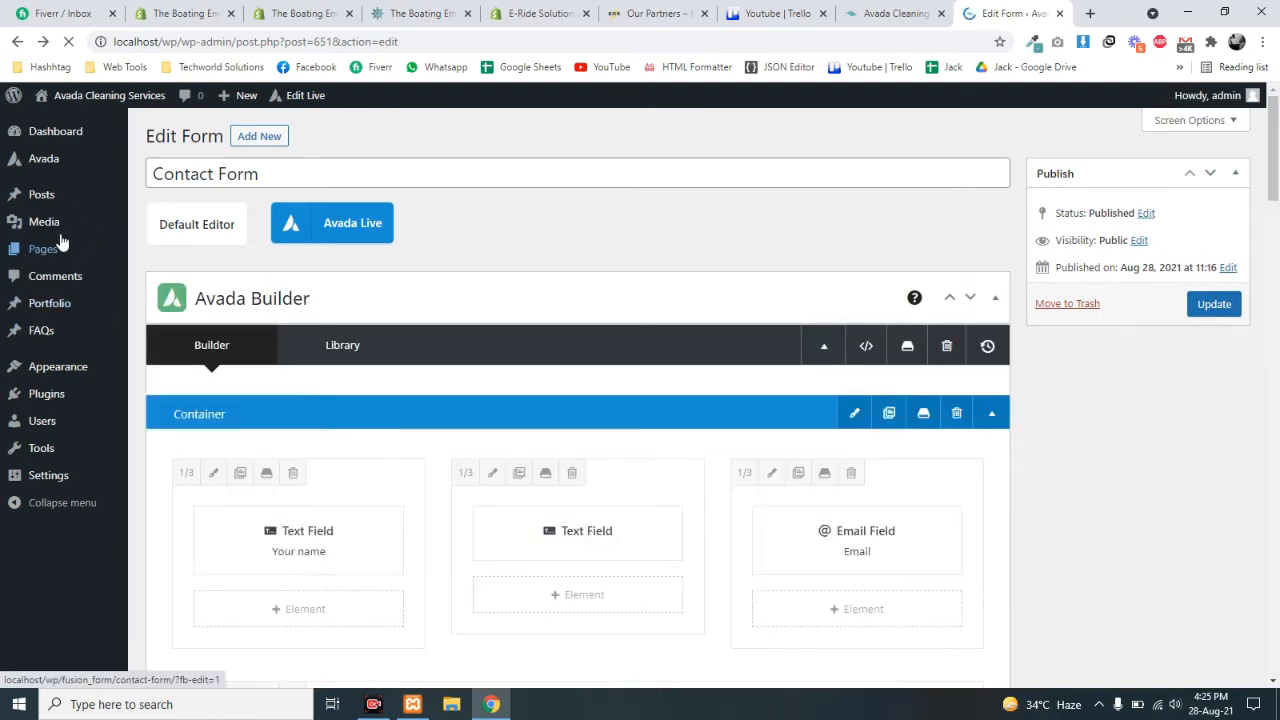
mouse_move(60, 262)
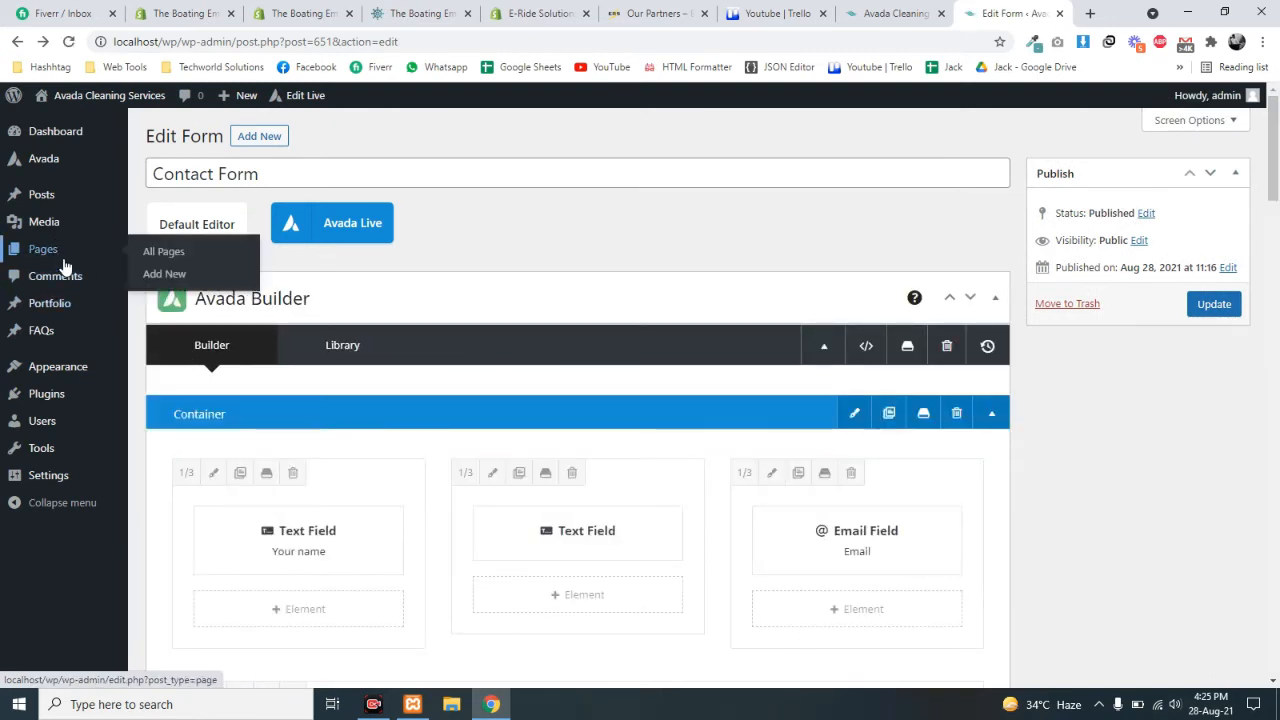
- Start a new page titled 'Contact Us'
left_click(175, 275, "ctrl")
left_click(1036, 13)
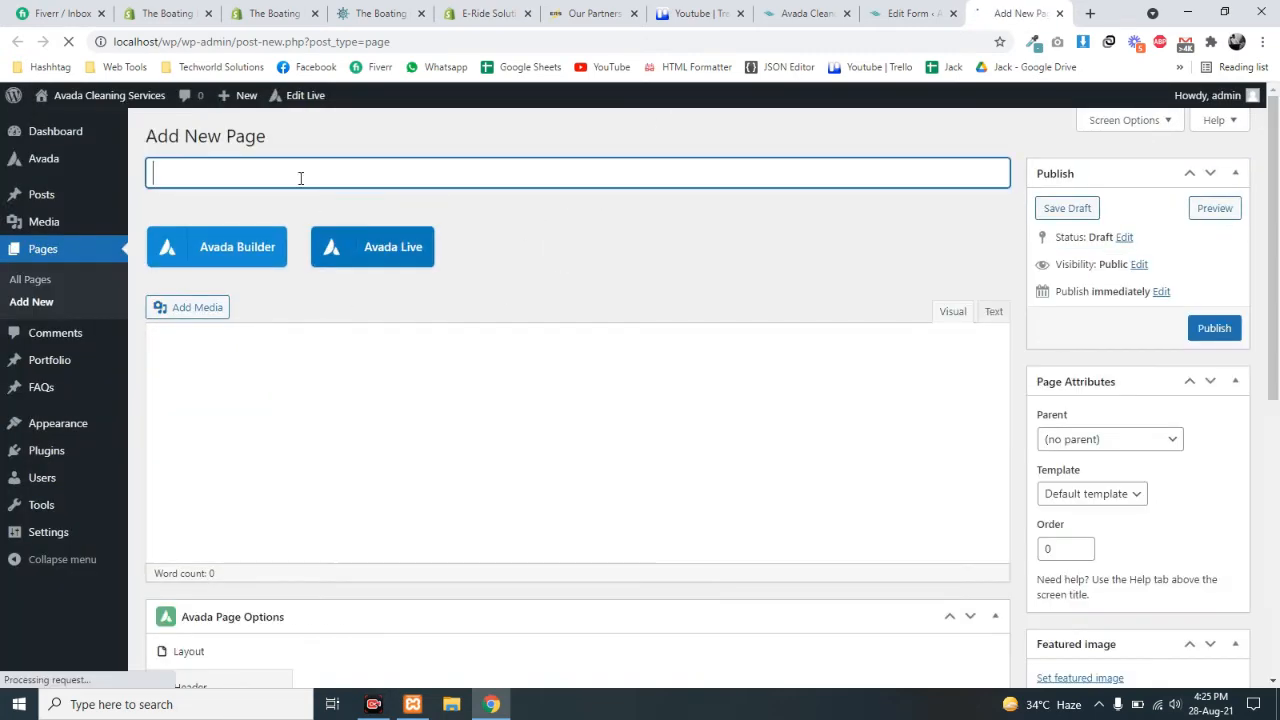
type("Contact")
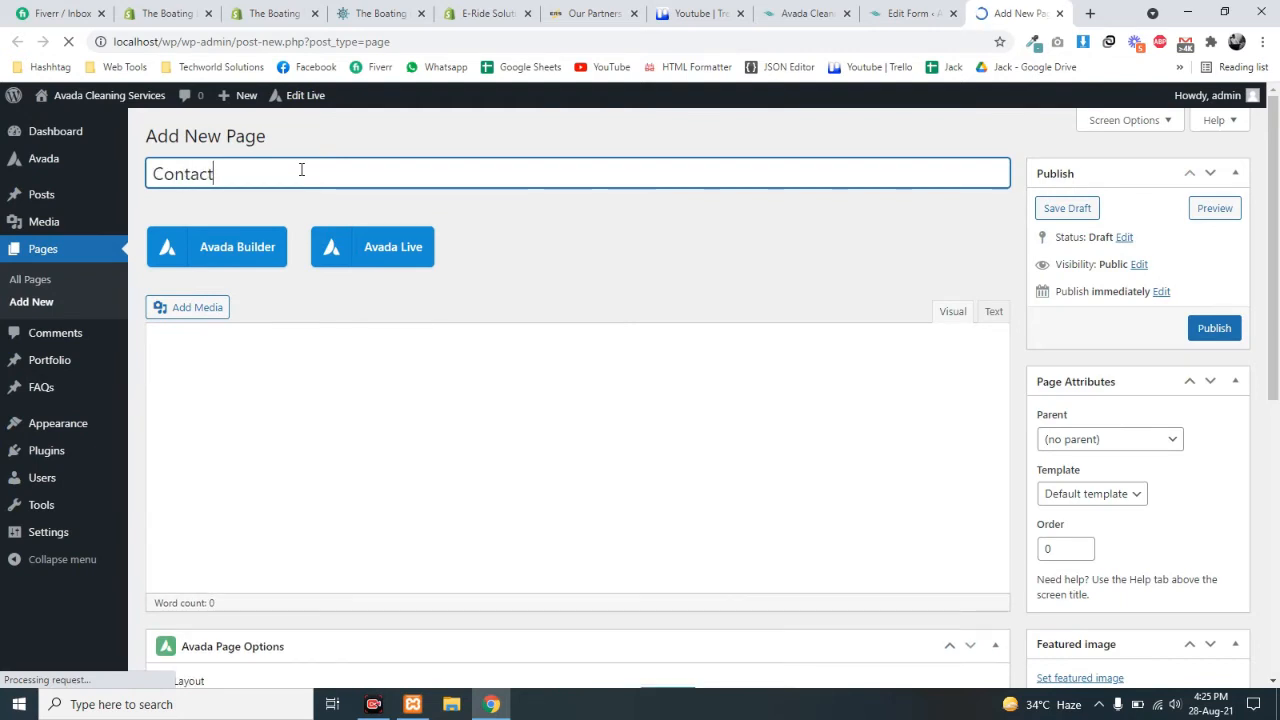
type(" Us")
- Switch the page to Avada Builder and add a container with a single 1/1 column
left_click(237, 258)
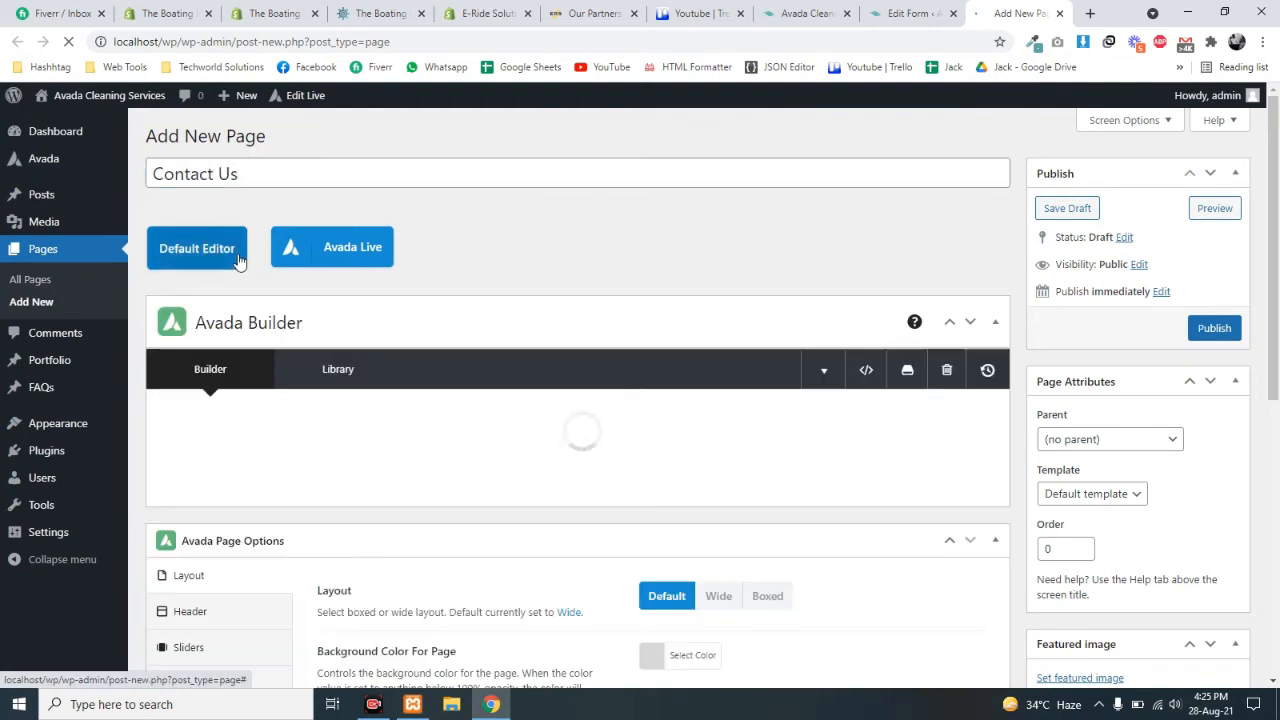
scroll(503, 560, "down", 1)
left_click(523, 462)
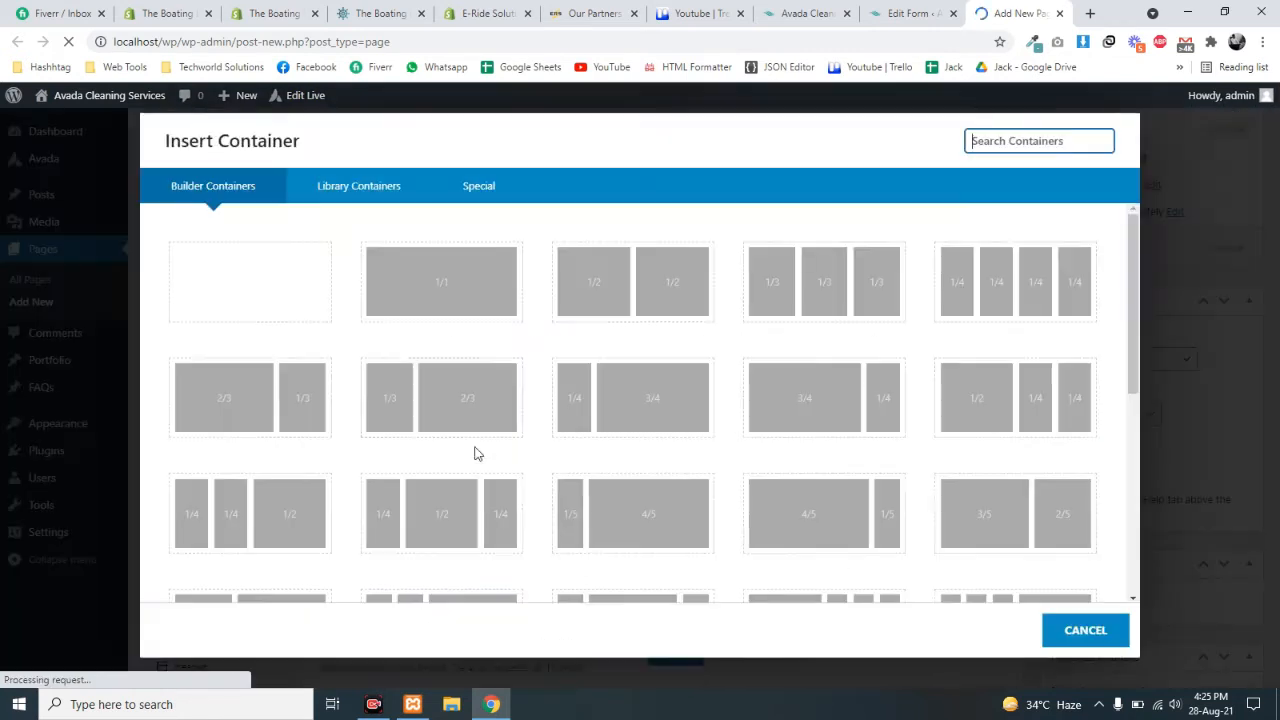
left_click(380, 278)
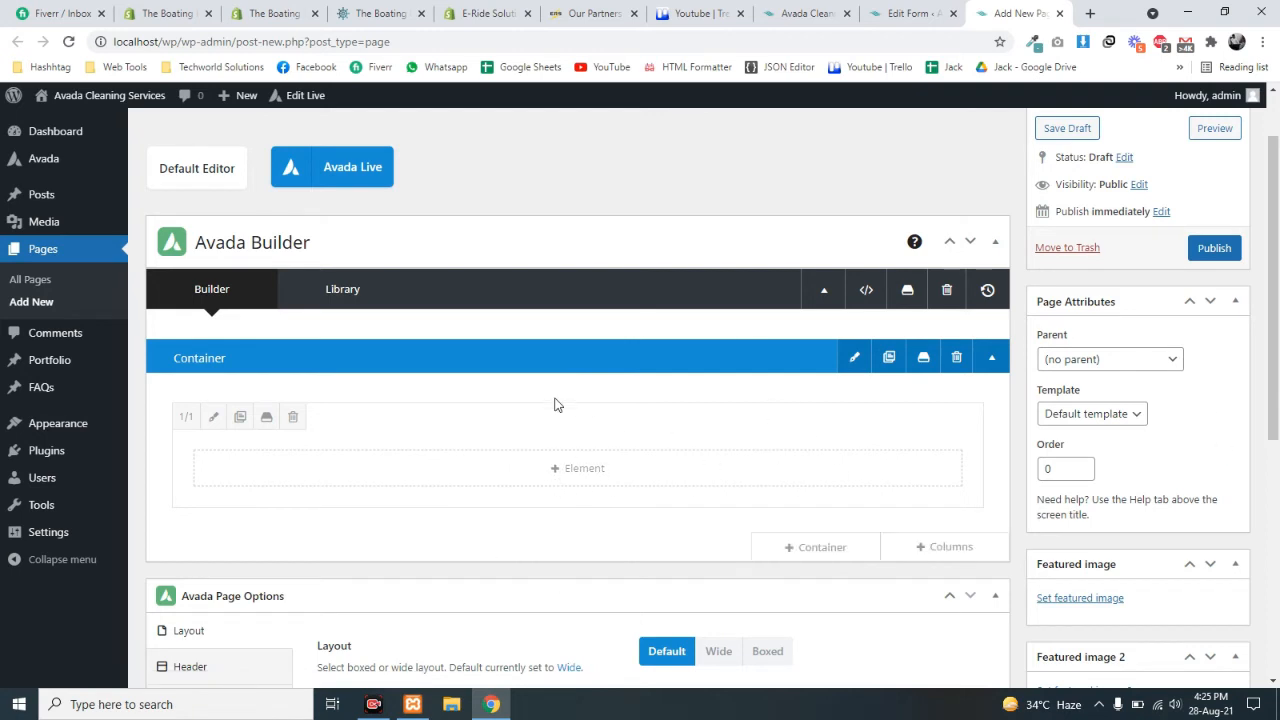
- Insert an Avada Form element embedding Contact Form into the column and publish the page
left_click(570, 470)
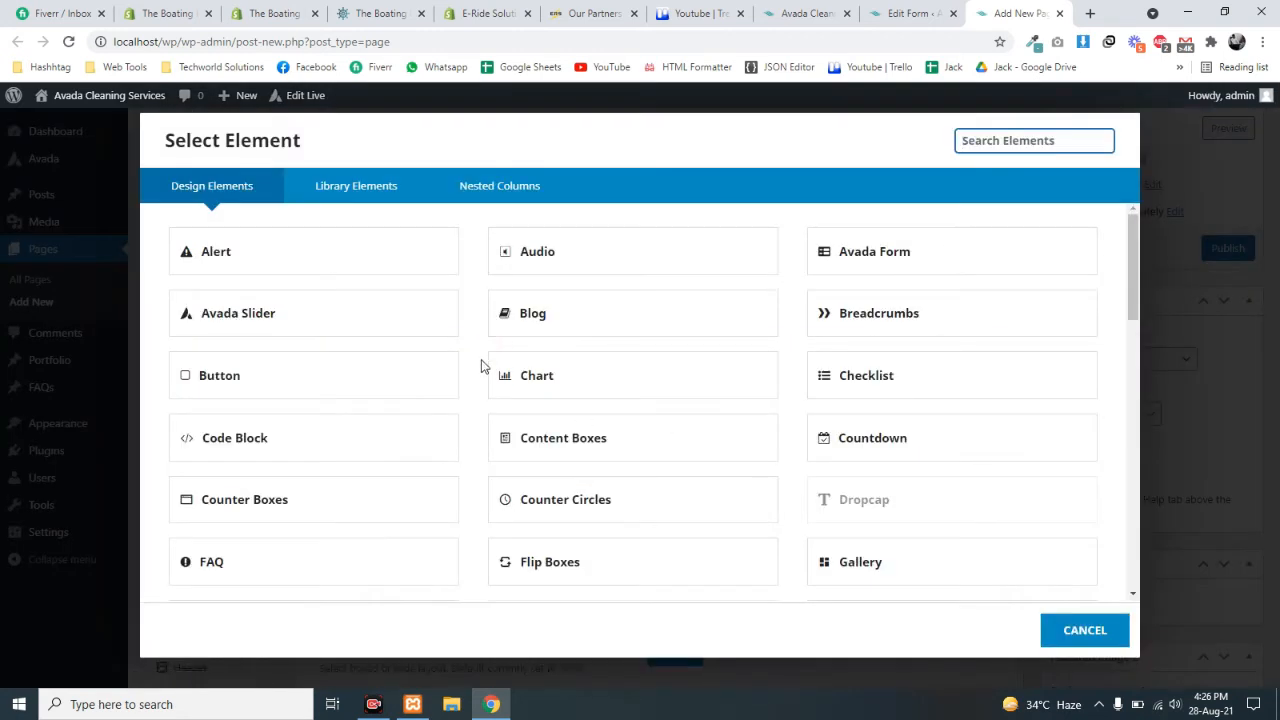
scroll(423, 343, "down", 2)
scroll(590, 295, "up", 2)
left_click(878, 262)
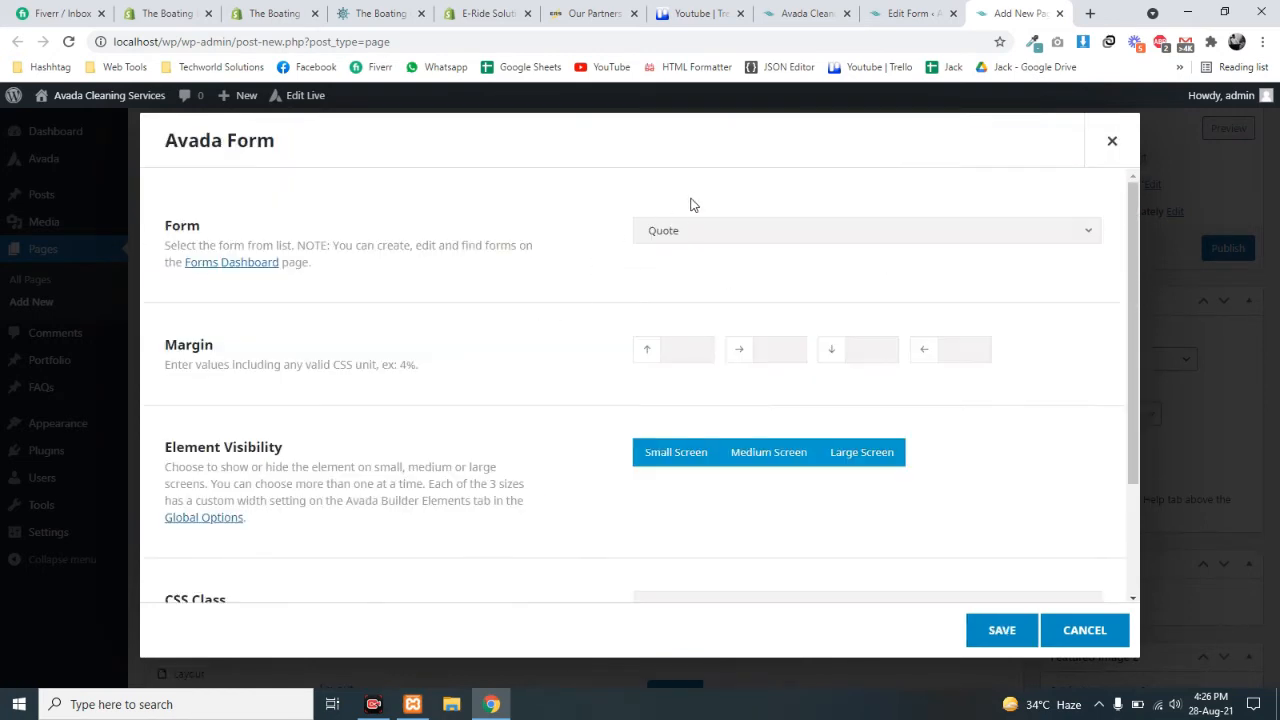
left_click(690, 230)
left_click(670, 342)
scroll(760, 431, "down", 2)
left_click(999, 638)
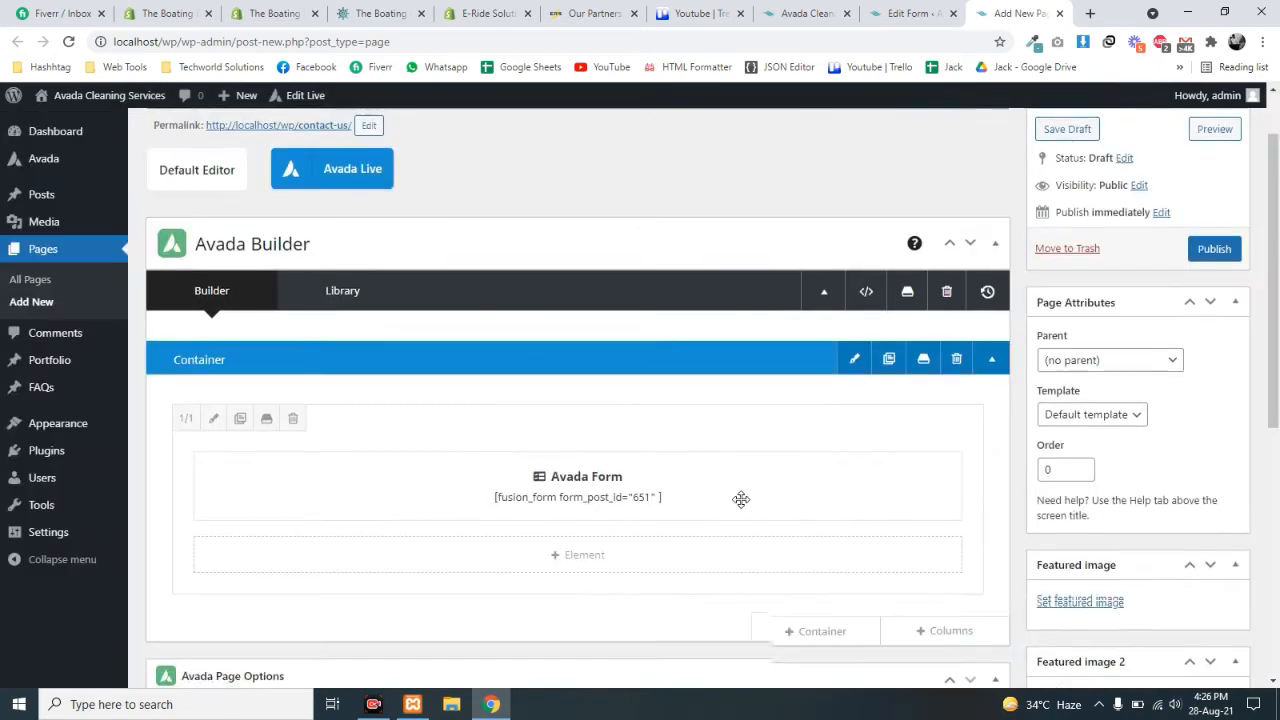
left_click(1214, 327)
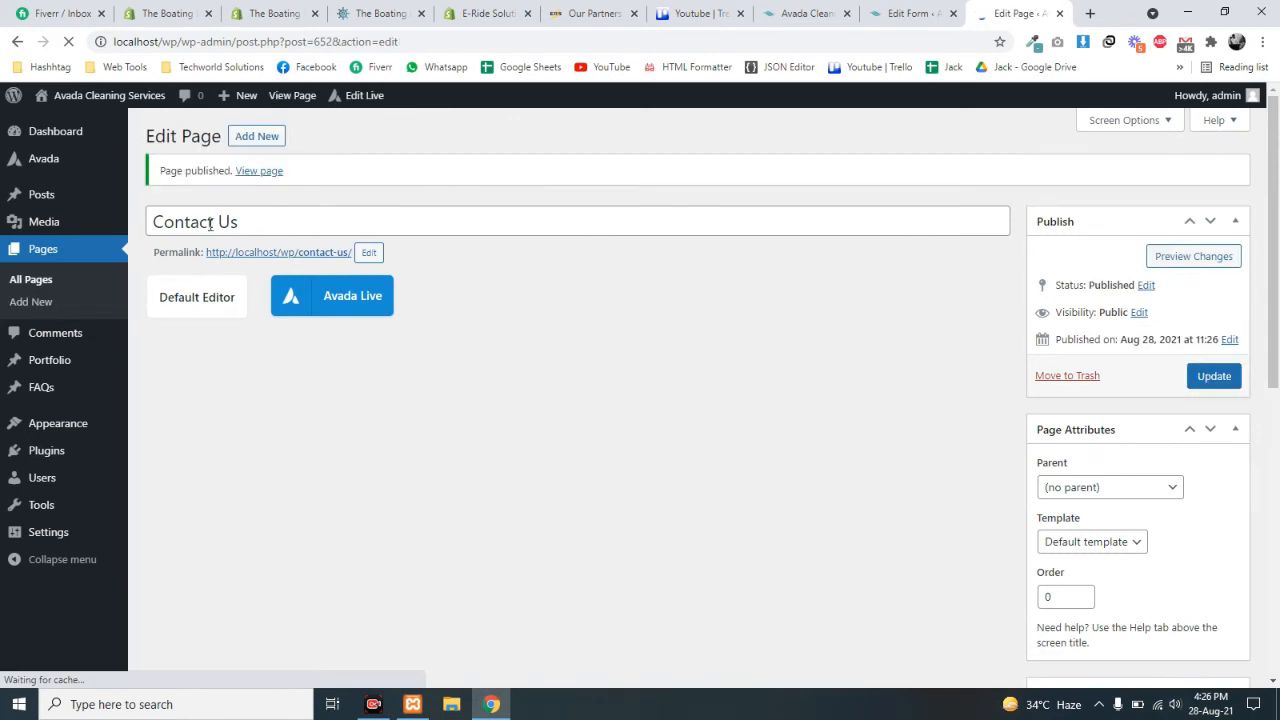
- Open the published Contact Us page in its own tab and close the page editor
left_click(295, 256, "ctrl")
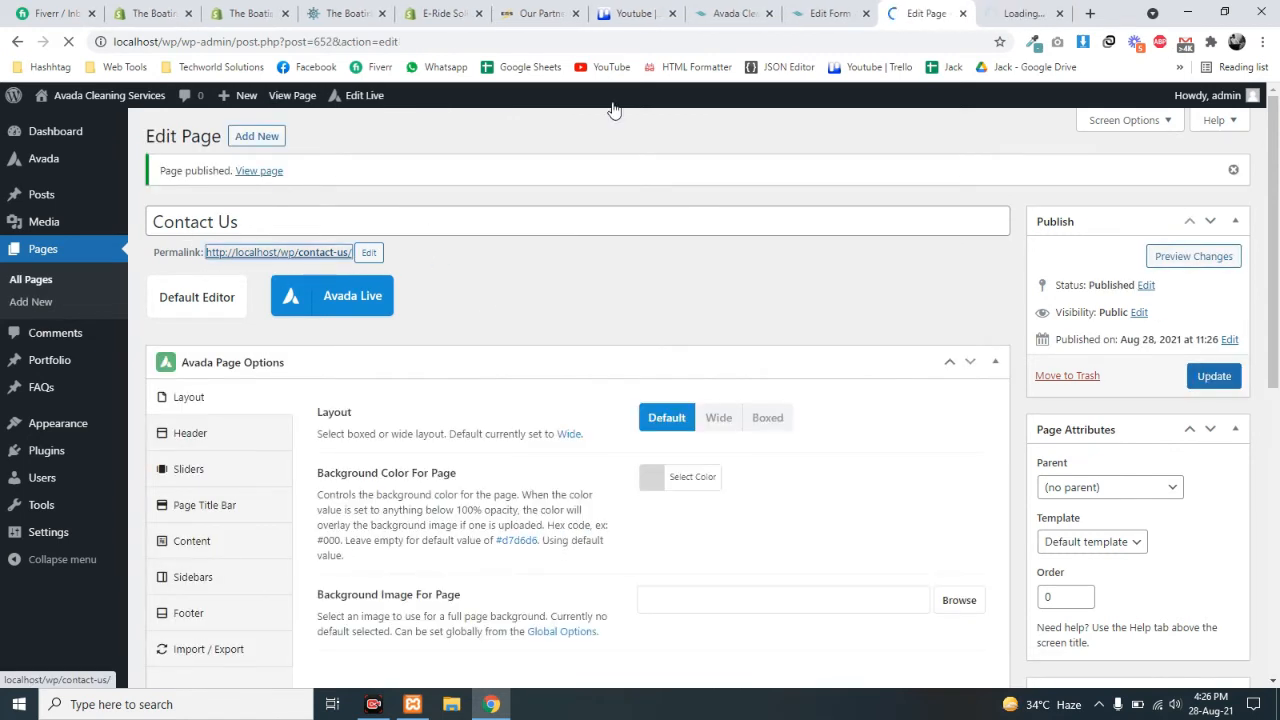
left_click(962, 13)
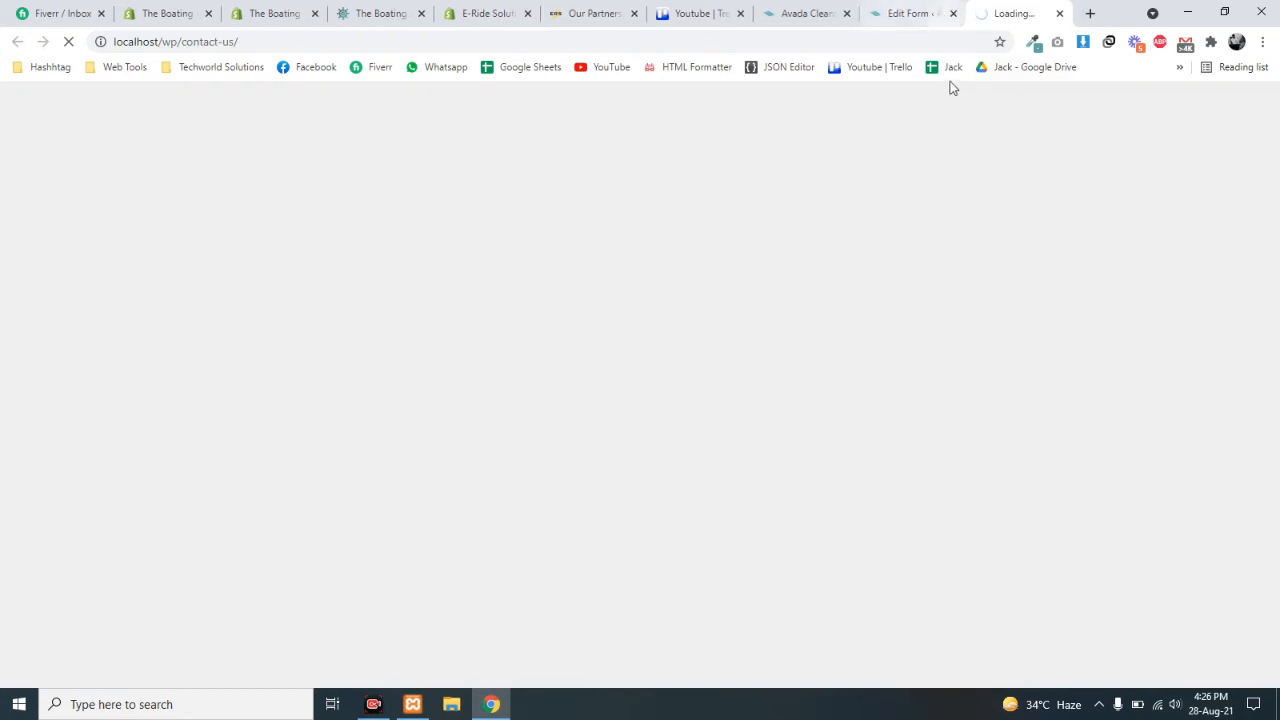
left_click(900, 13)
left_click(810, 13)
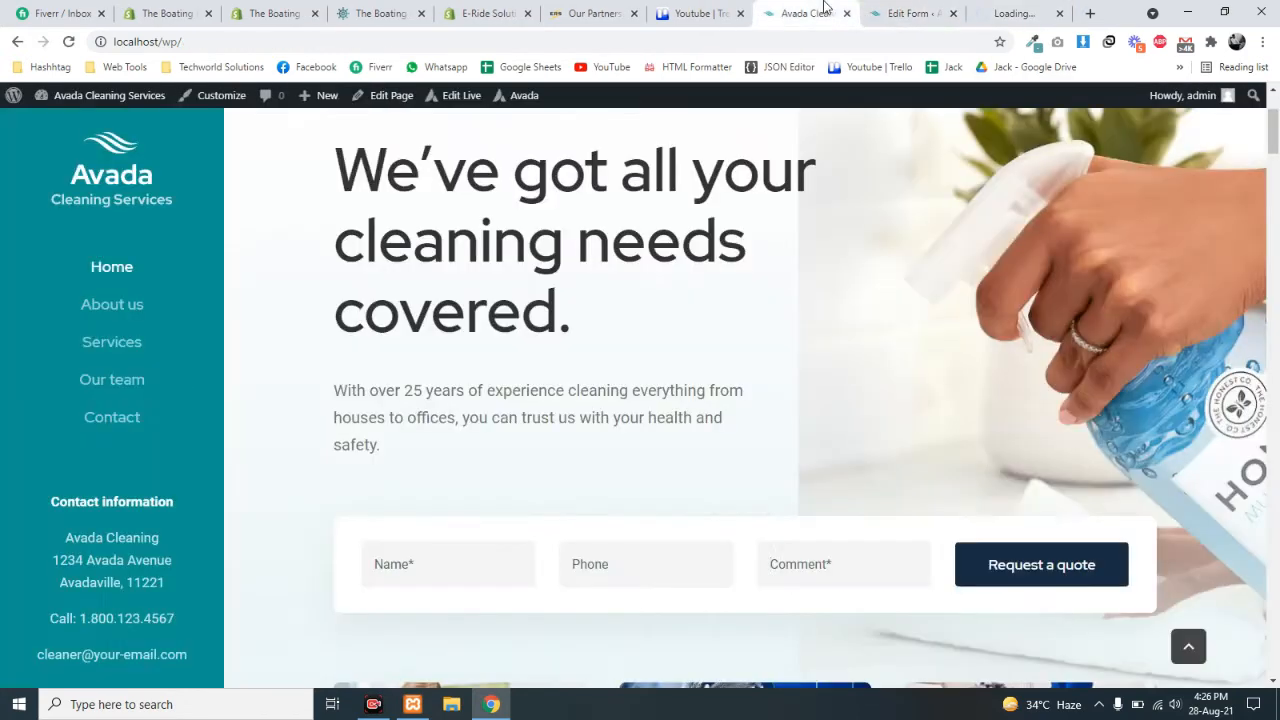
left_click(1015, 13)
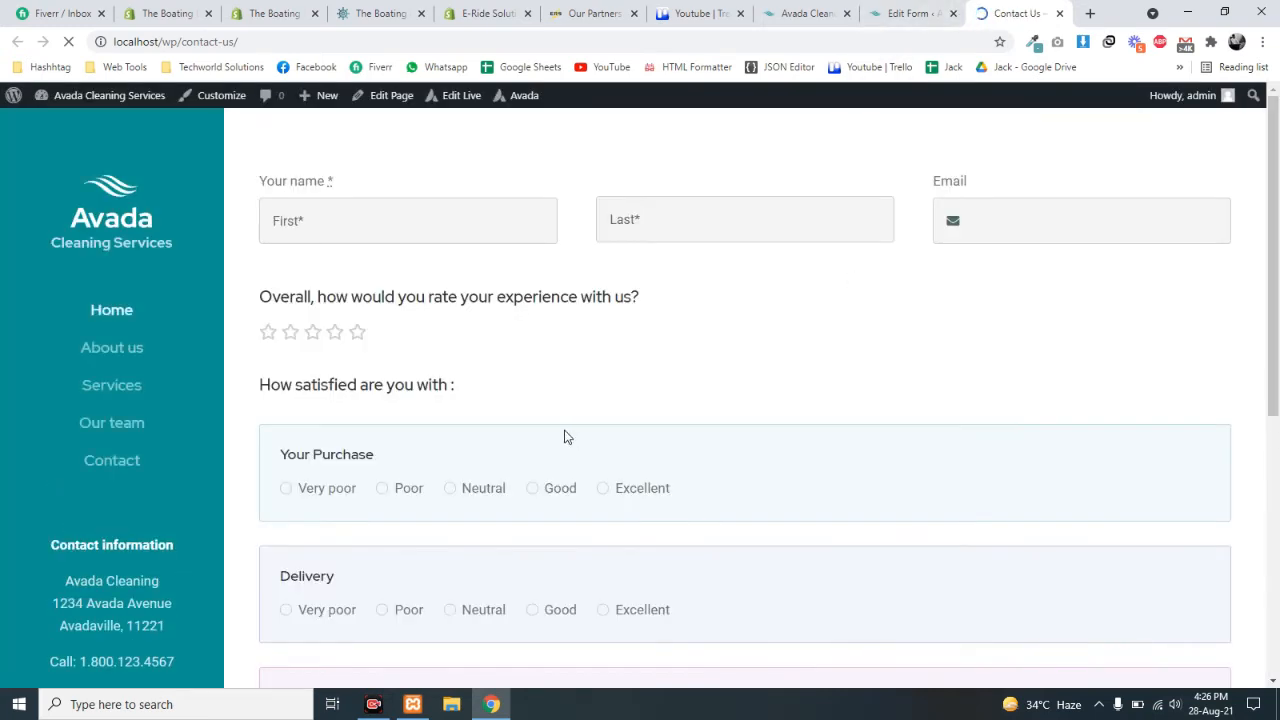
- Try the live form's first name field and inspect the 'Your name' label
left_click(308, 204)
left_click(857, 471)
scroll(707, 440, "down", 6)
scroll(820, 455, "up", 6)
left_click(367, 224)
left_click_drag(259, 190, 349, 189)
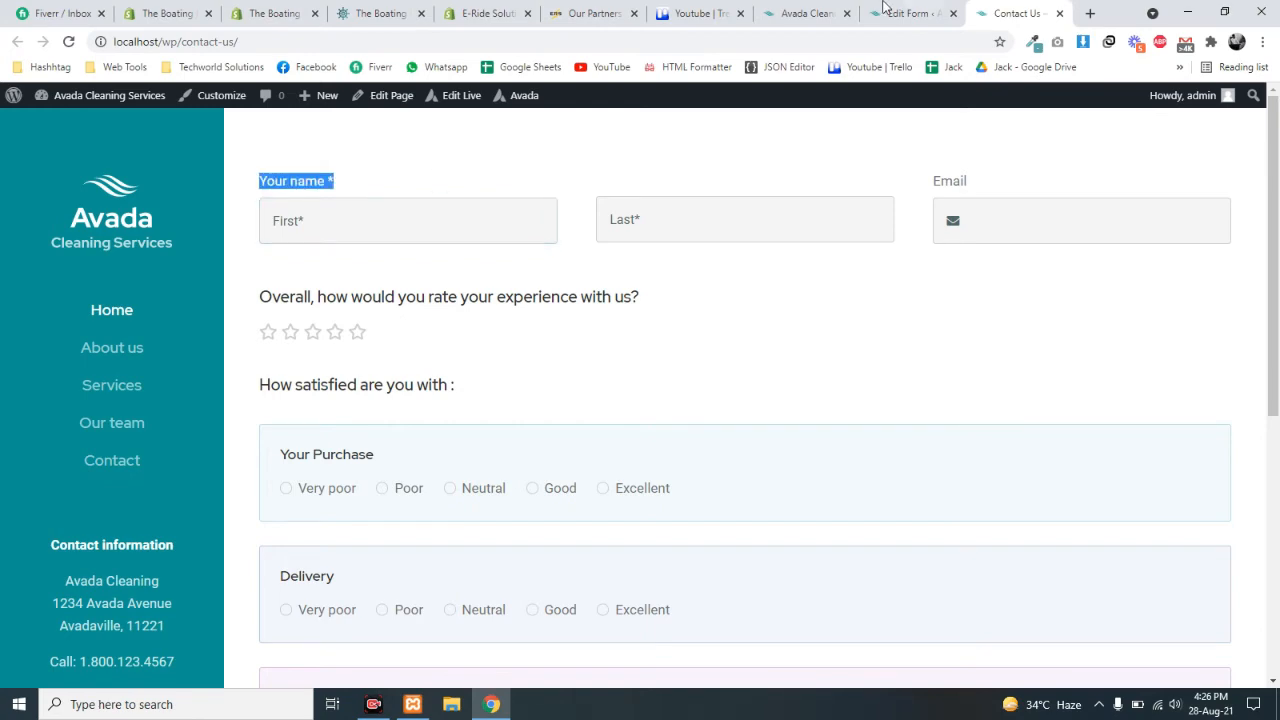
left_click(884, 8)
- Compare the form editor with the live form's 'Your name' label
scroll(540, 474, "down", 10)
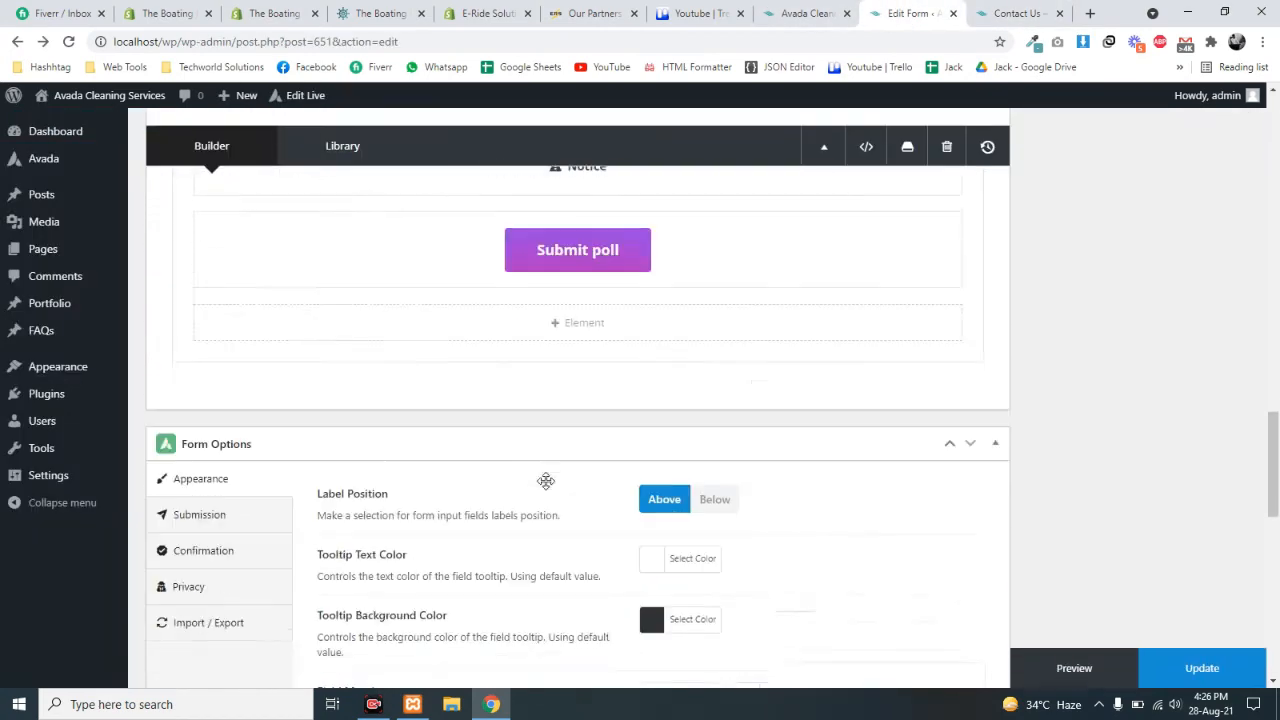
scroll(545, 481, "down", 4)
scroll(545, 481, "up", 3)
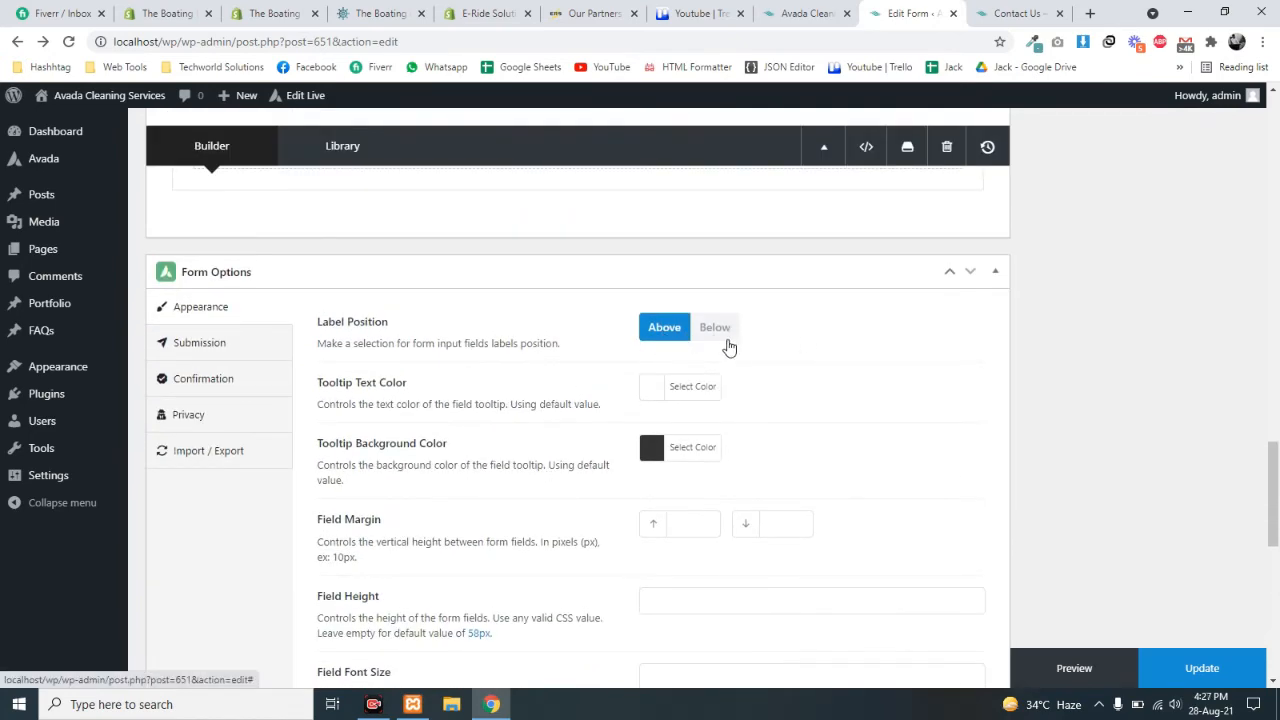
left_click(1012, 13)
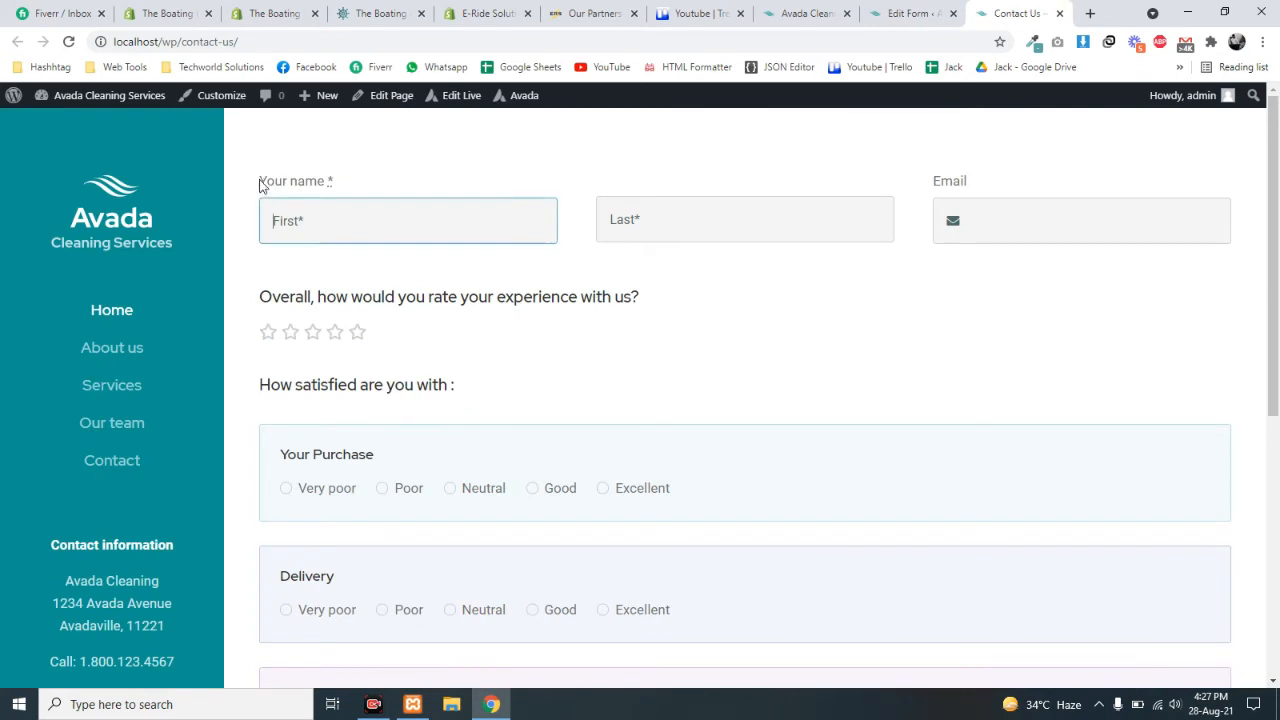
left_click_drag(258, 183, 367, 187)
left_click(272, 262)
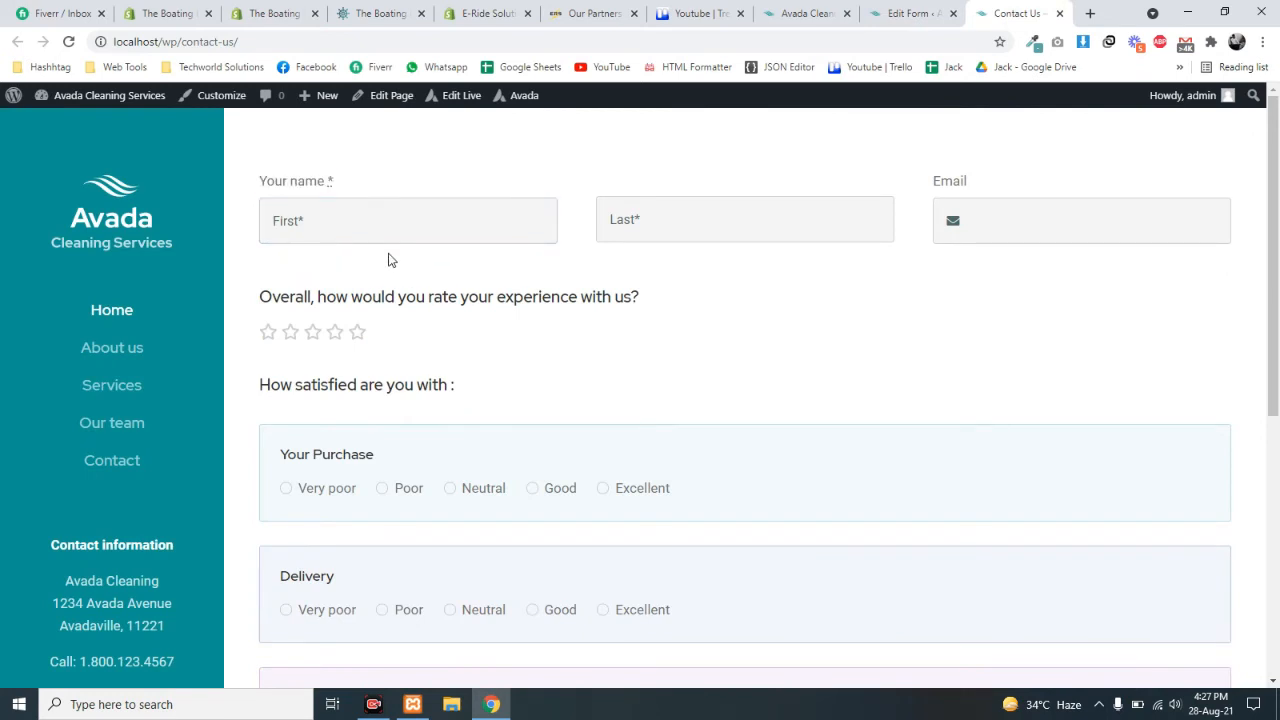
left_click(872, 10)
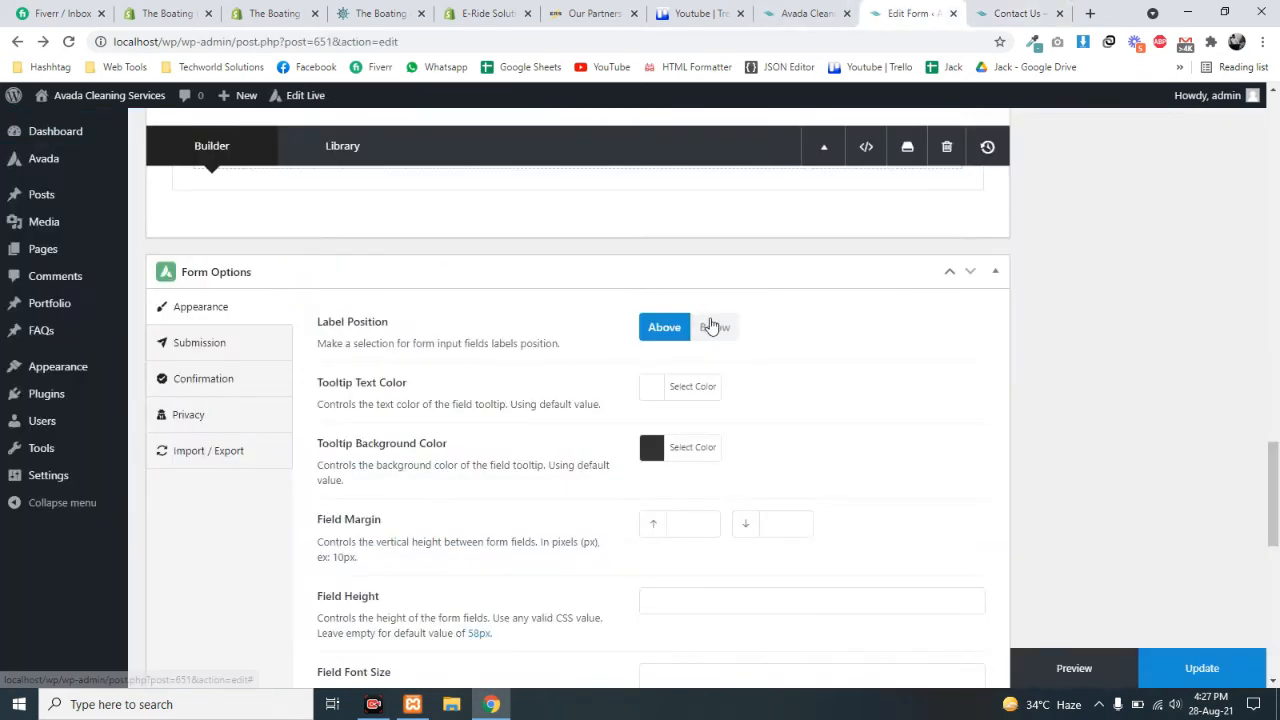
- Locate the tooltip text colour setting, recheck the live form, and return to the builder's top
left_click_drag(336, 391, 433, 402)
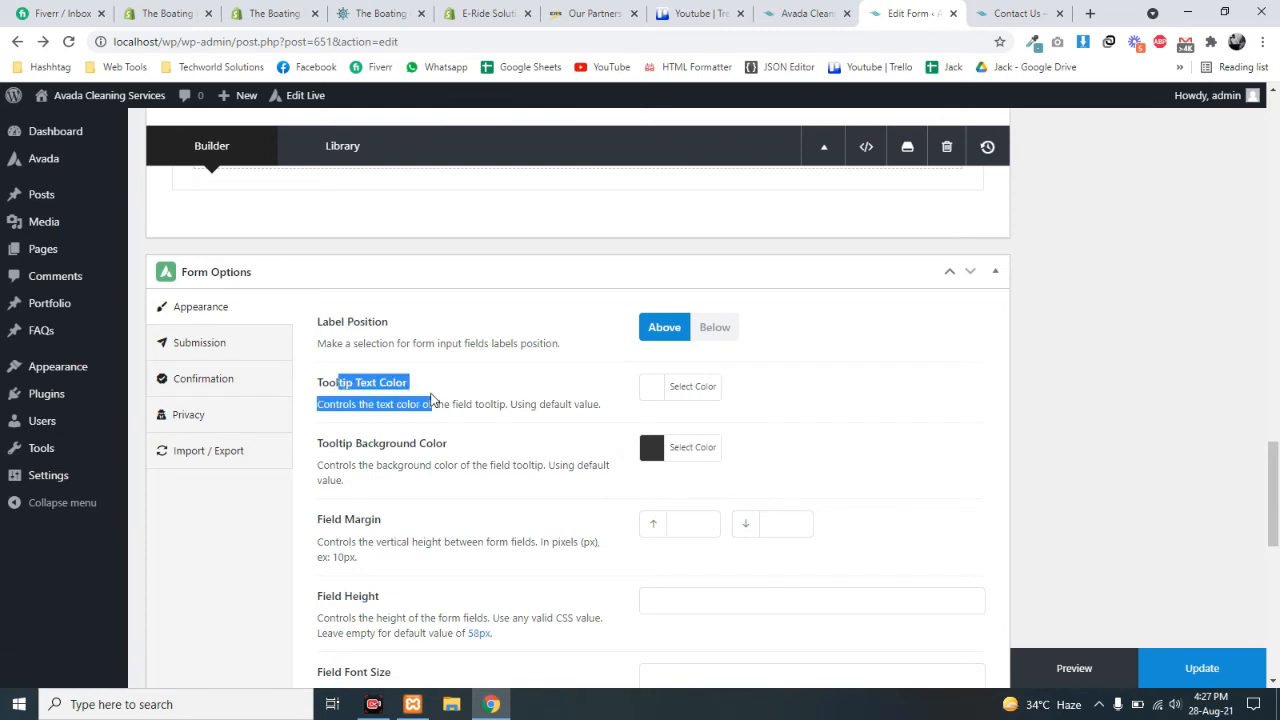
left_click(401, 400)
left_click(1012, 13)
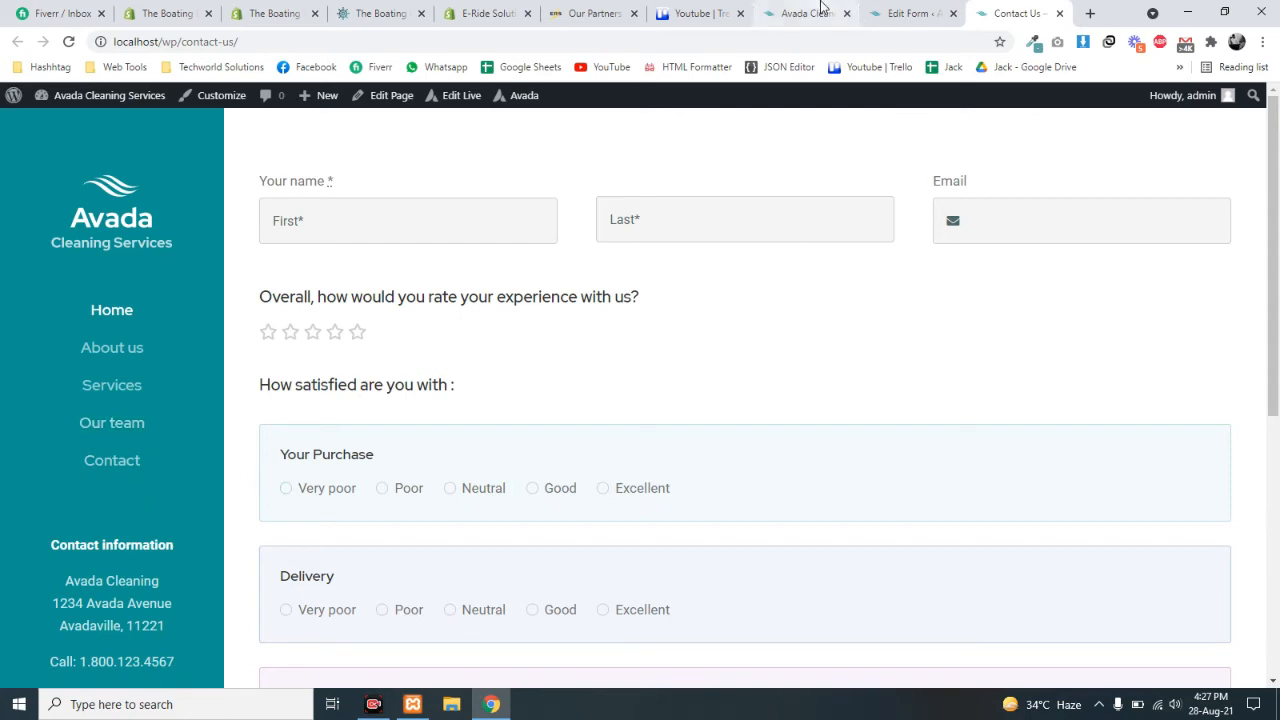
left_click(908, 10)
scroll(517, 480, "up", 20)
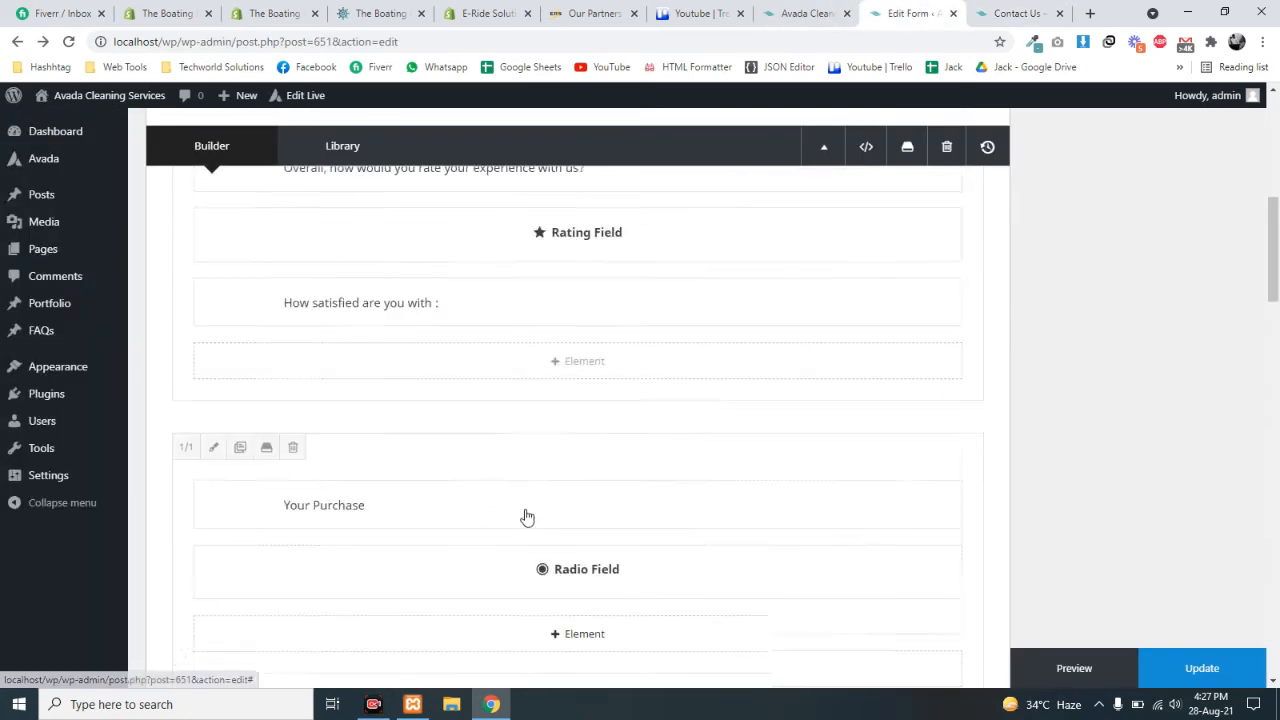
scroll(535, 510, "down", 3)
scroll(540, 518, "up", 3)
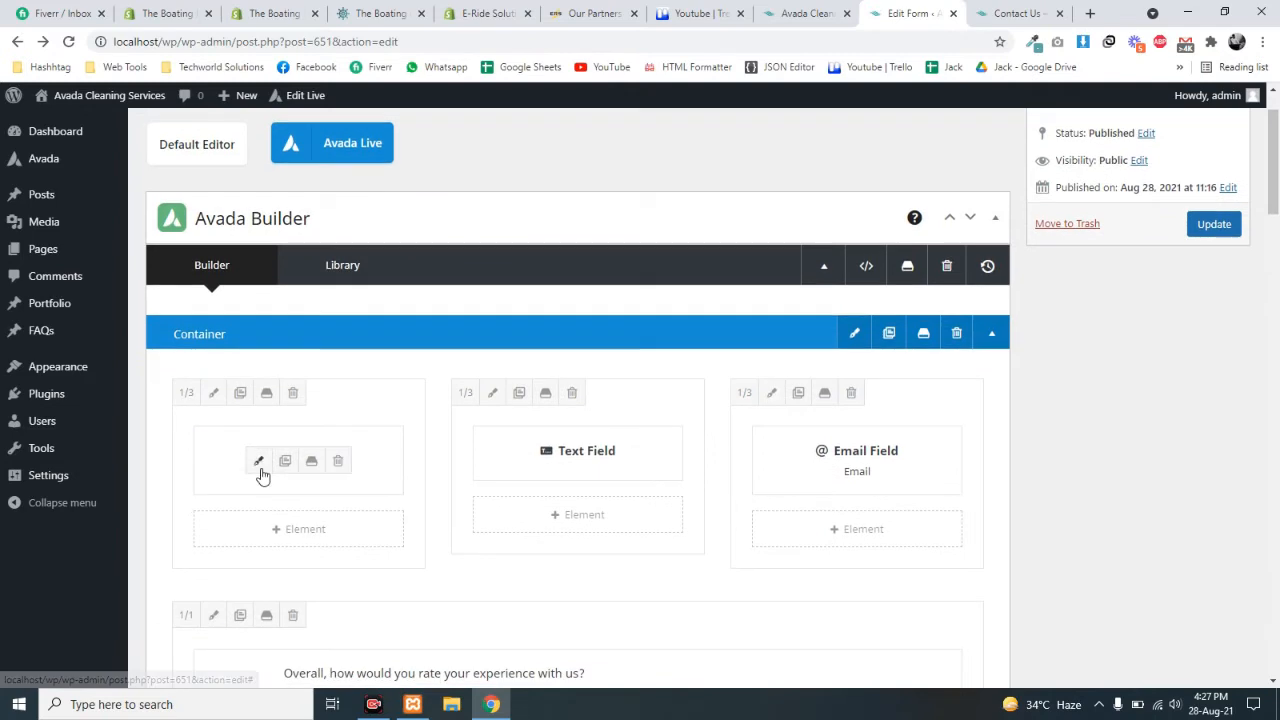
- Open the first name Text Field's settings and browse its options
left_click(256, 459)
scroll(474, 451, "down", 3)
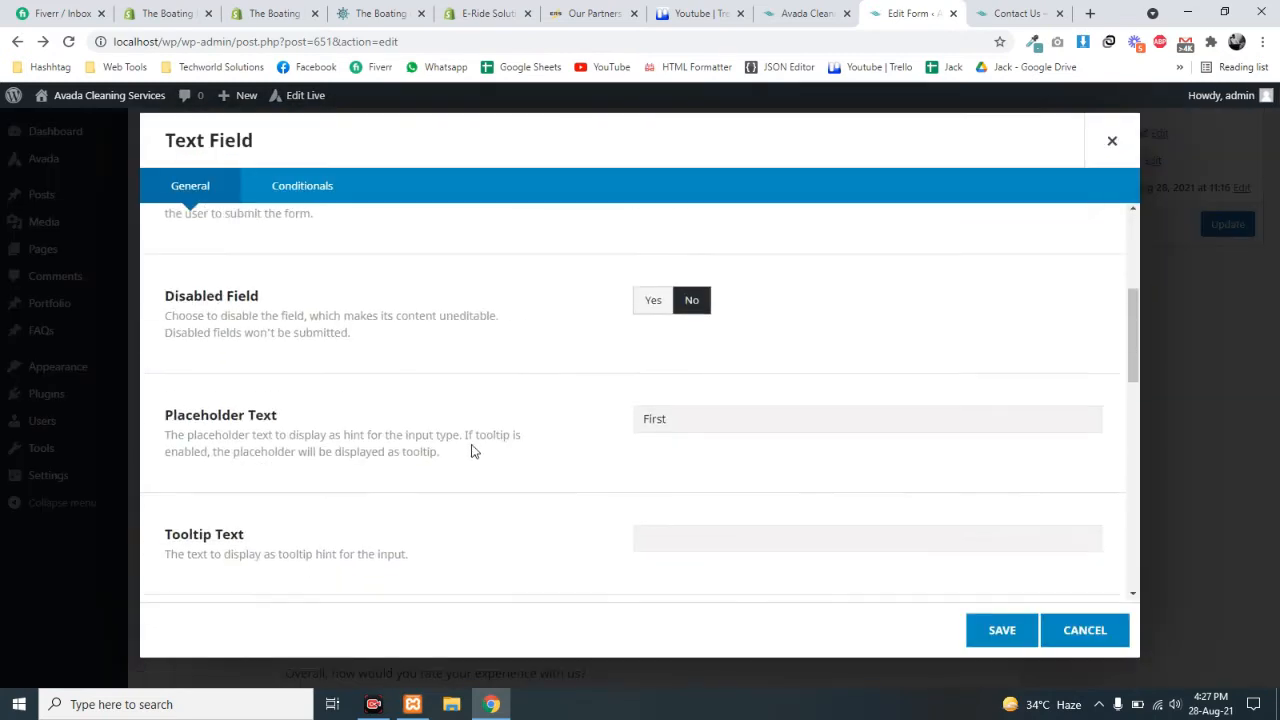
scroll(560, 480, "up", 2)
scroll(611, 486, "down", 3)
scroll(640, 500, "up", 1)
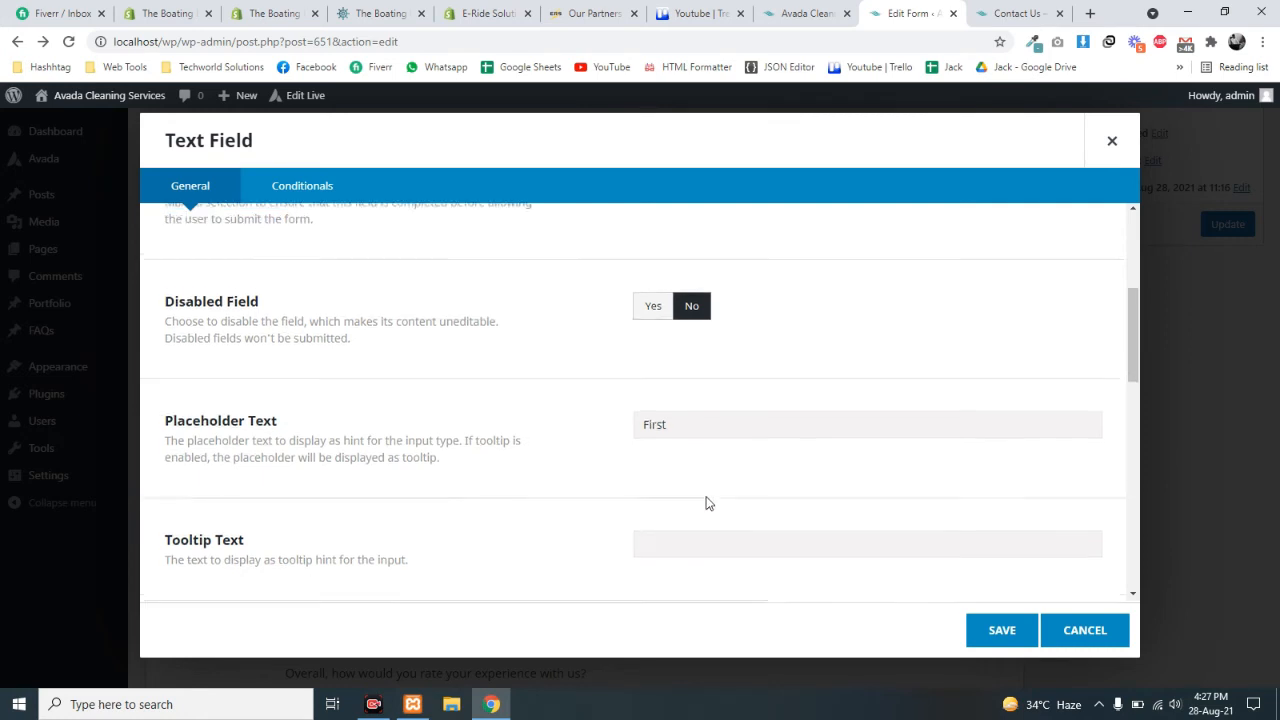
scroll(706, 502, "up", 3)
left_click_drag(756, 262, 593, 268)
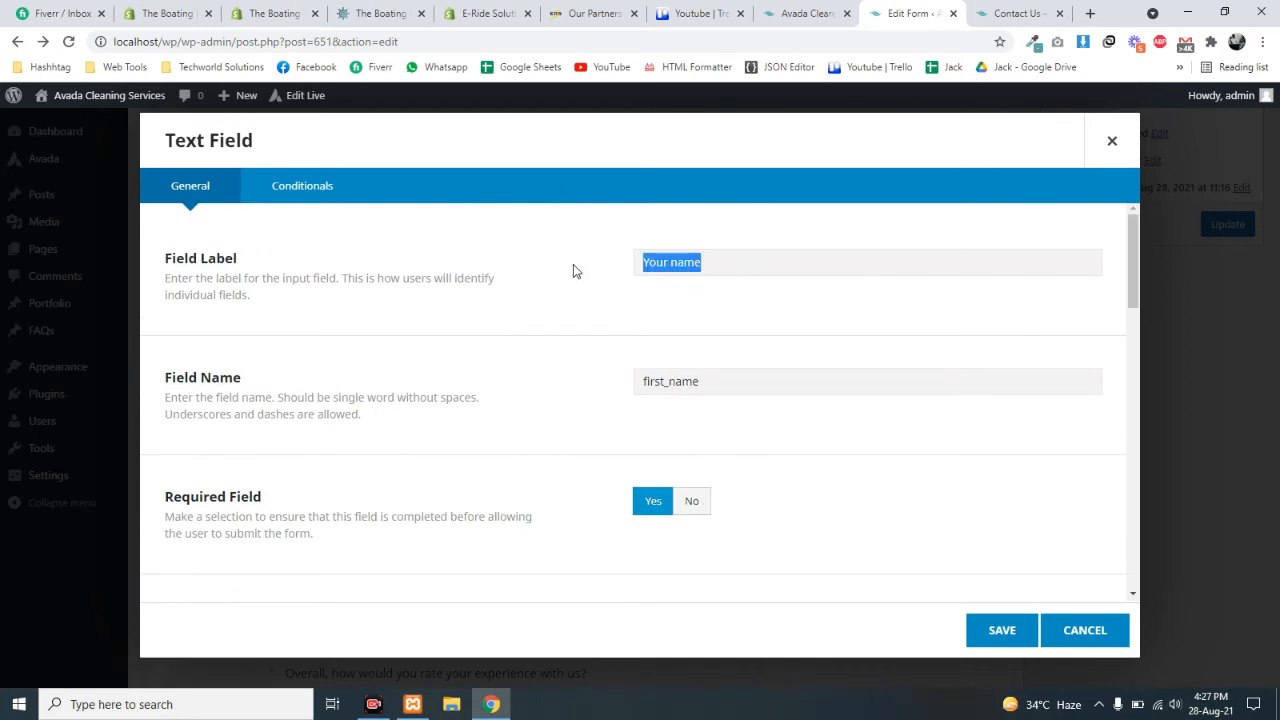
scroll(669, 449, "down", 5)
scroll(669, 454, "up", 2)
- Add tooltip 'Please input your first name here', save the field, and update the form
left_click(656, 461)
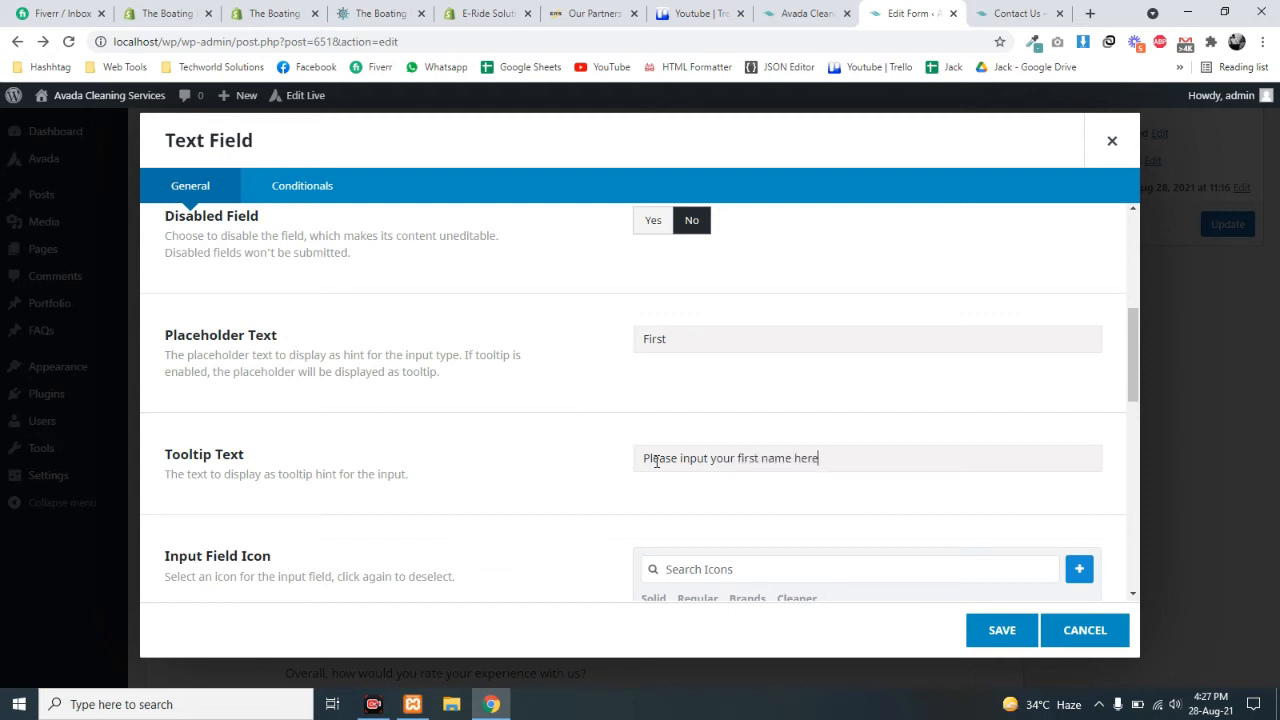
triple_click(687, 451)
left_click(693, 478)
double_click(722, 458)
left_click(1008, 638)
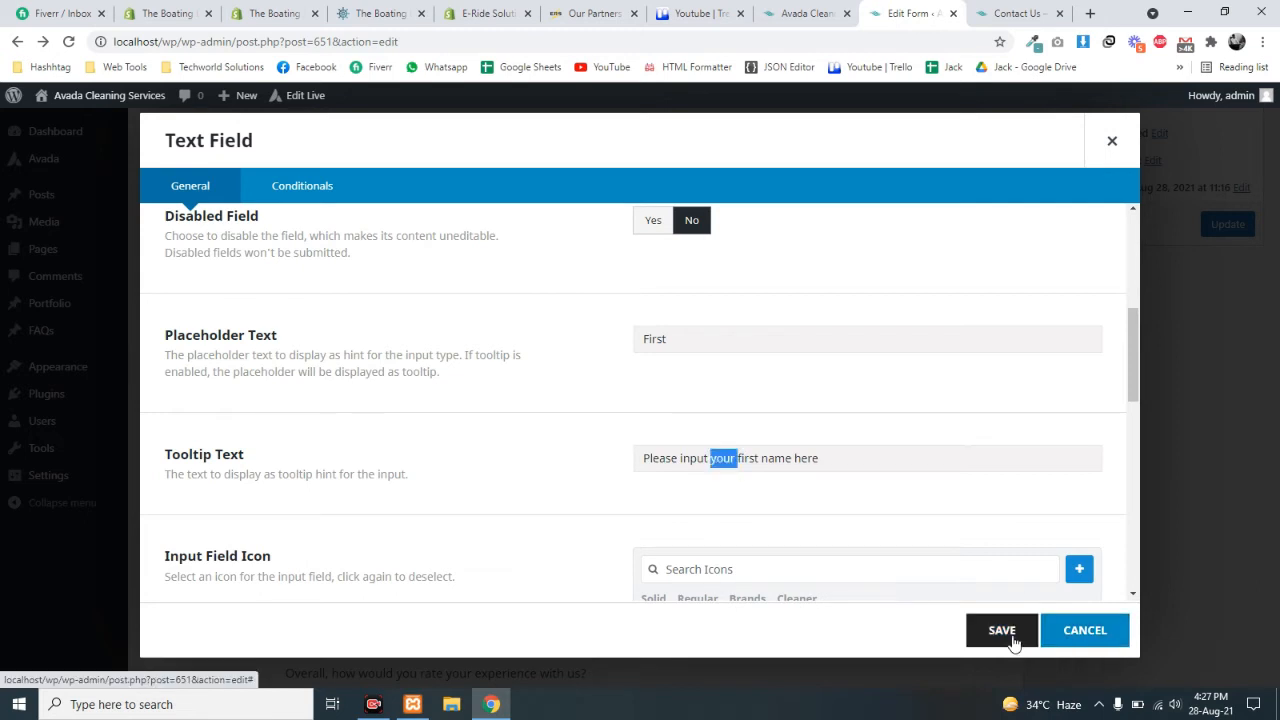
left_click(1197, 230)
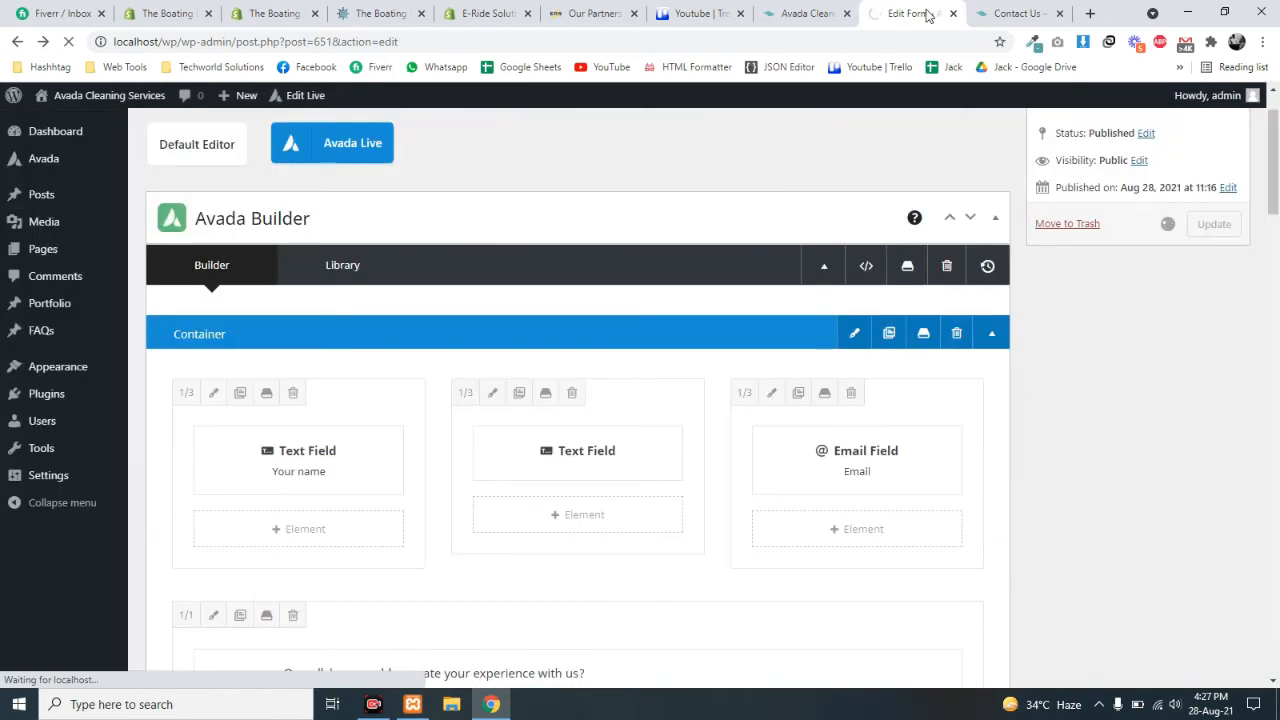
- Switch to the live Contact Us page and test the first name field
left_click(1035, 10)
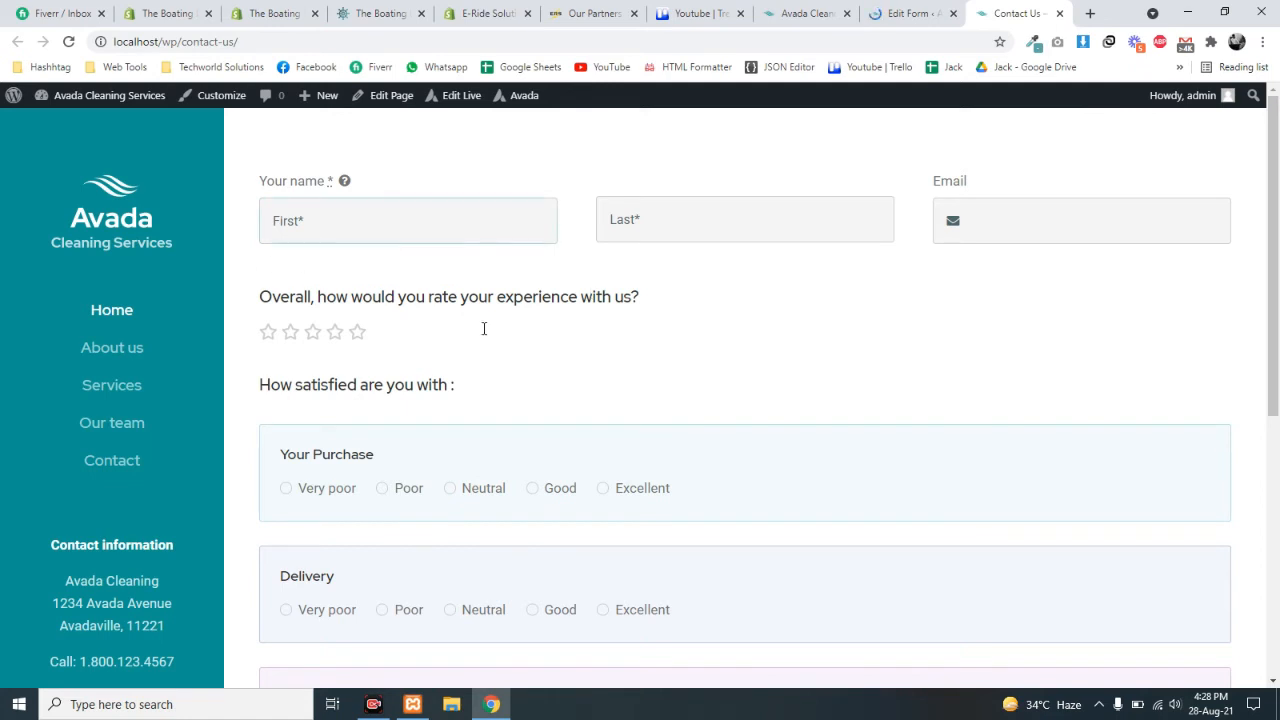
left_click(342, 231)
left_click(748, 353)
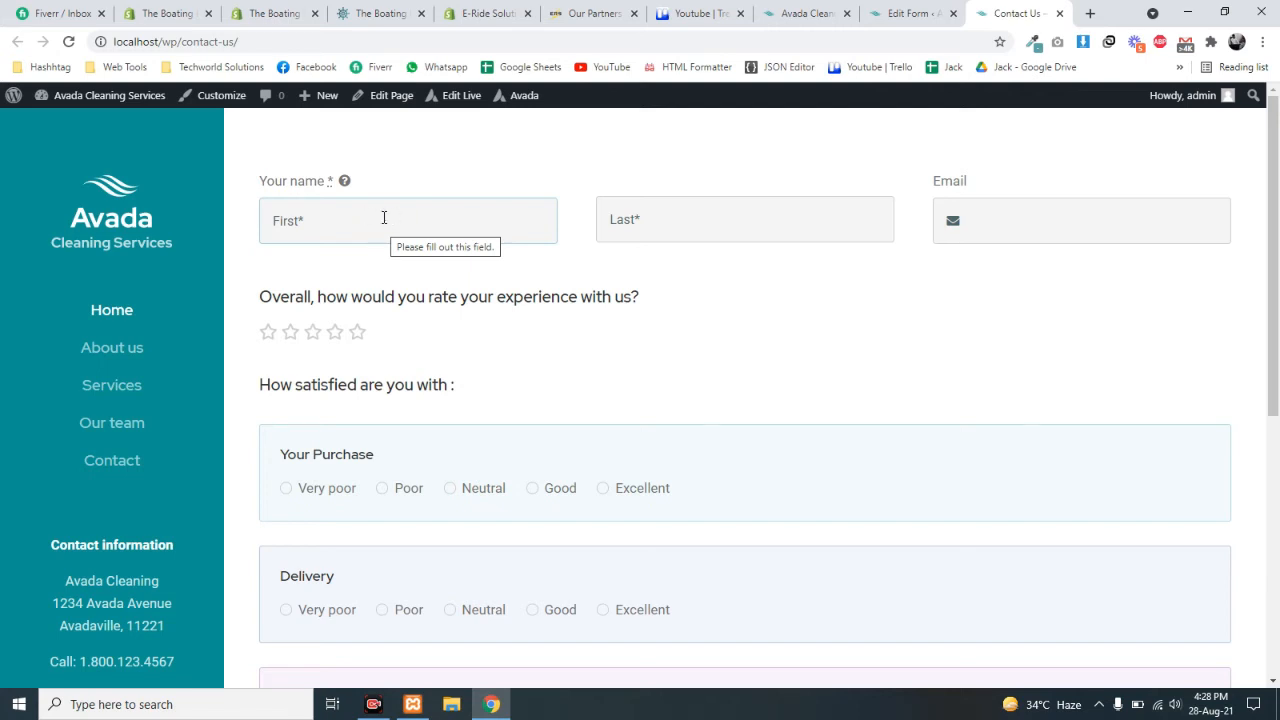
left_click(420, 228)
left_click(657, 297)
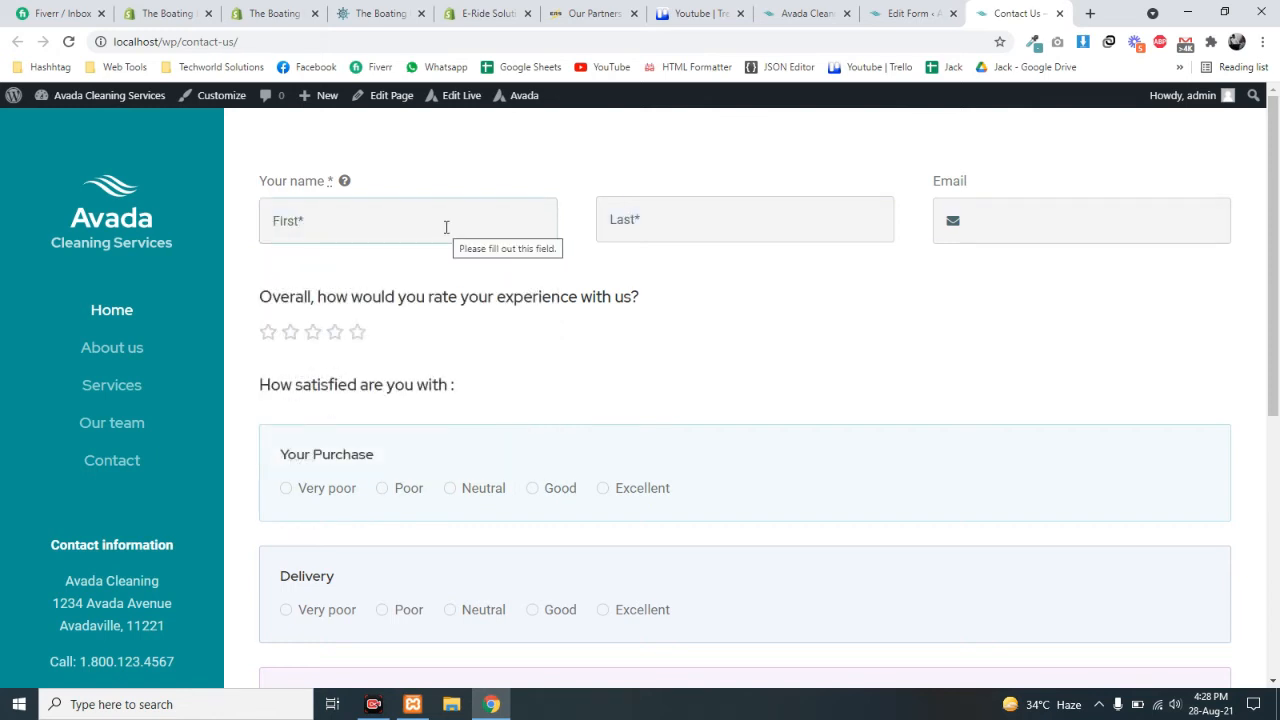
scroll(520, 330, "down", 1)
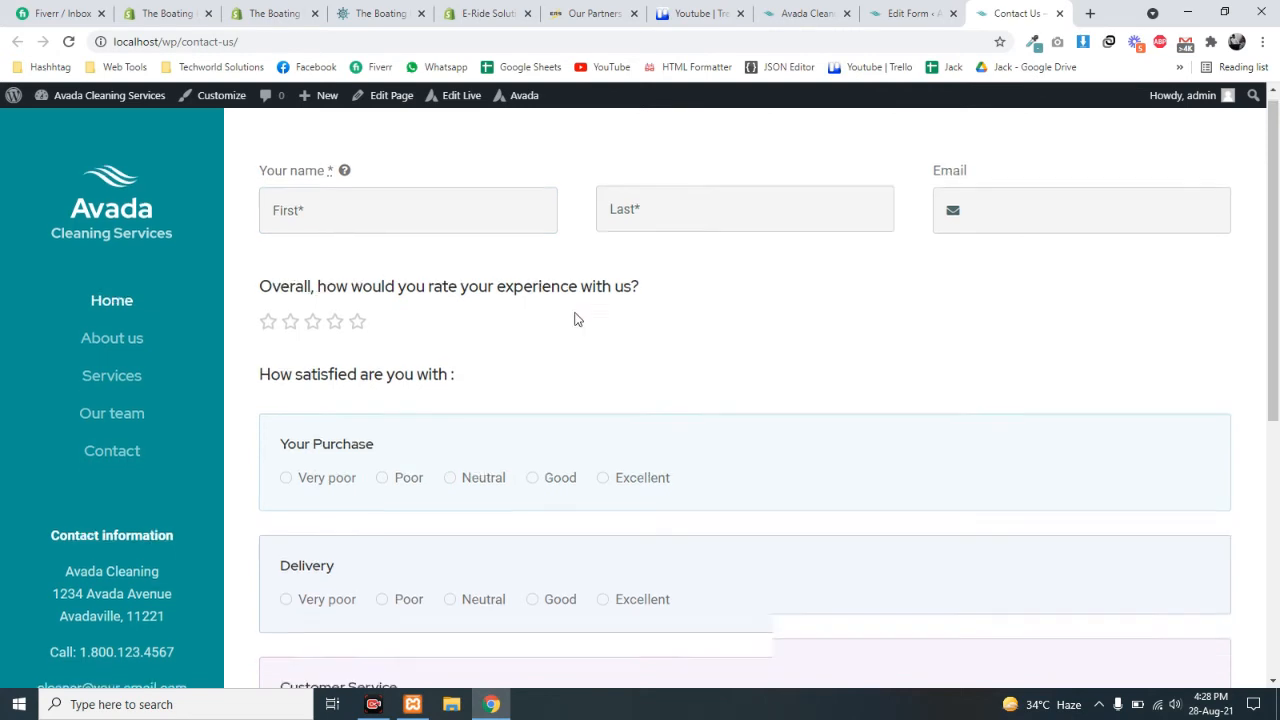
left_click(910, 13)
left_click(992, 13)
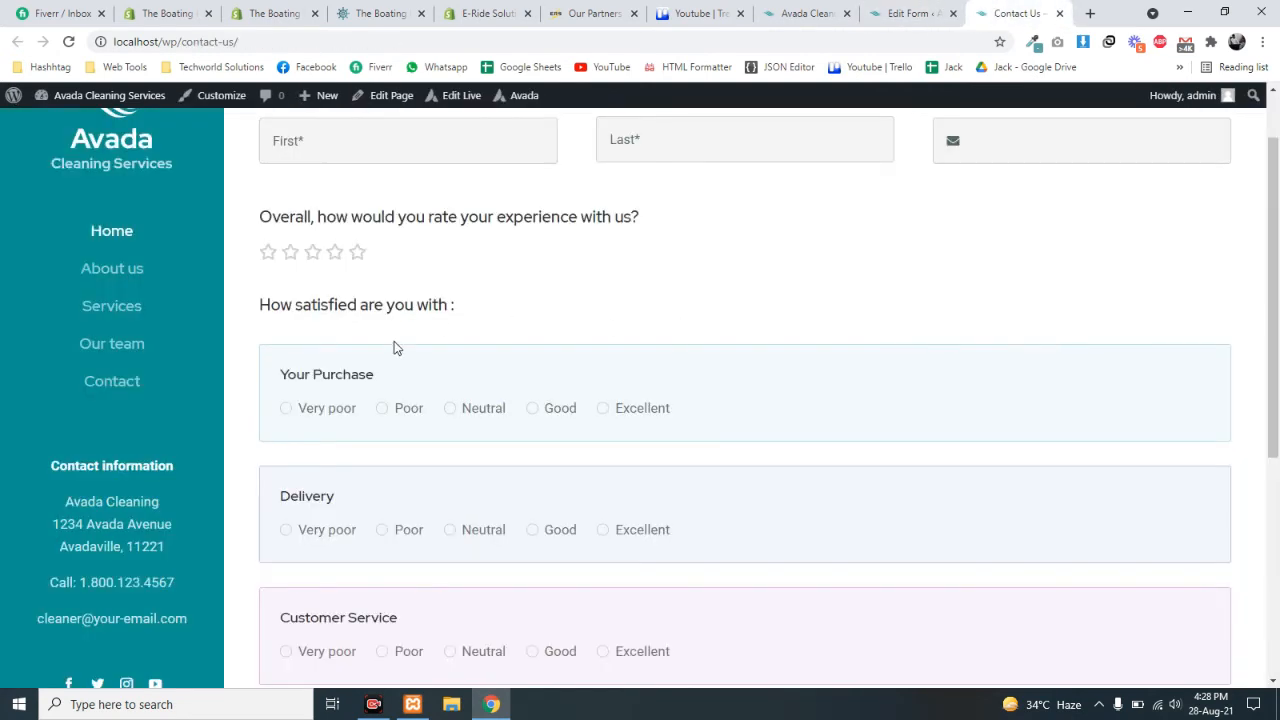
scroll(396, 350, "up", 1)
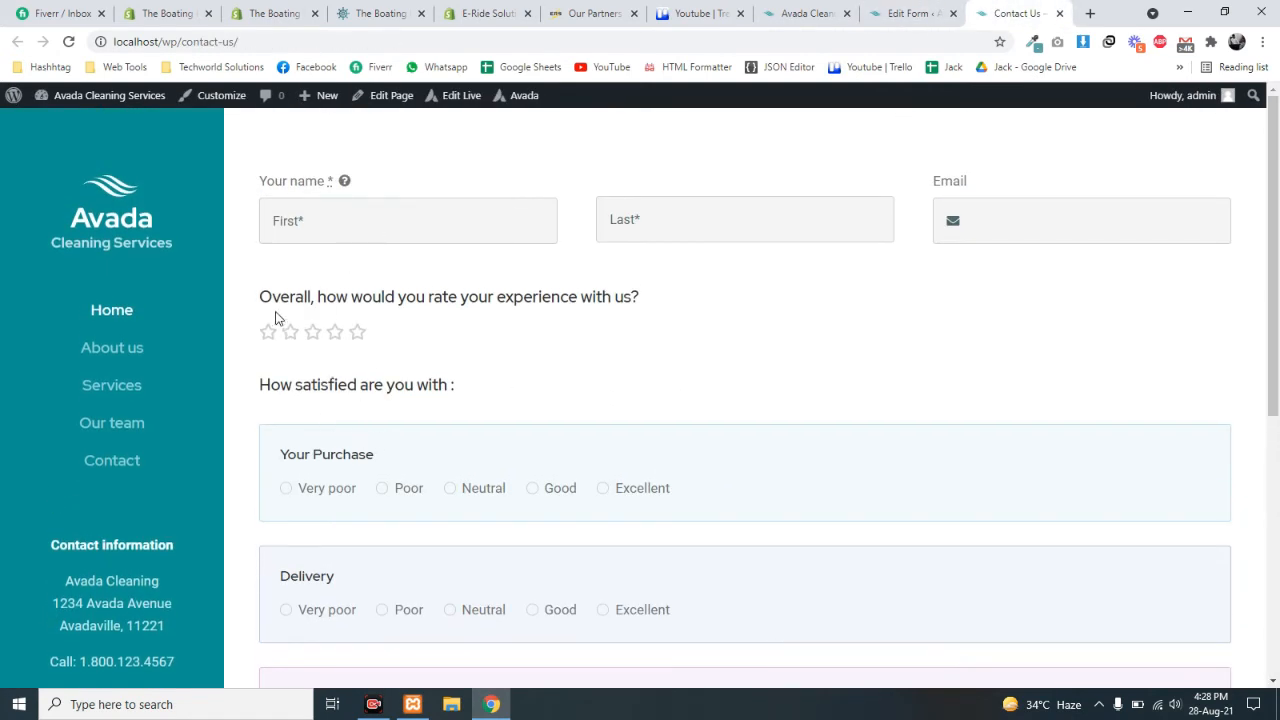
- Verify the help mark beside 'Your name' shows 'Please input your first name here'
left_click(386, 211)
left_click(597, 266)
left_click(336, 212)
left_click(680, 292)
mouse_move(343, 186)
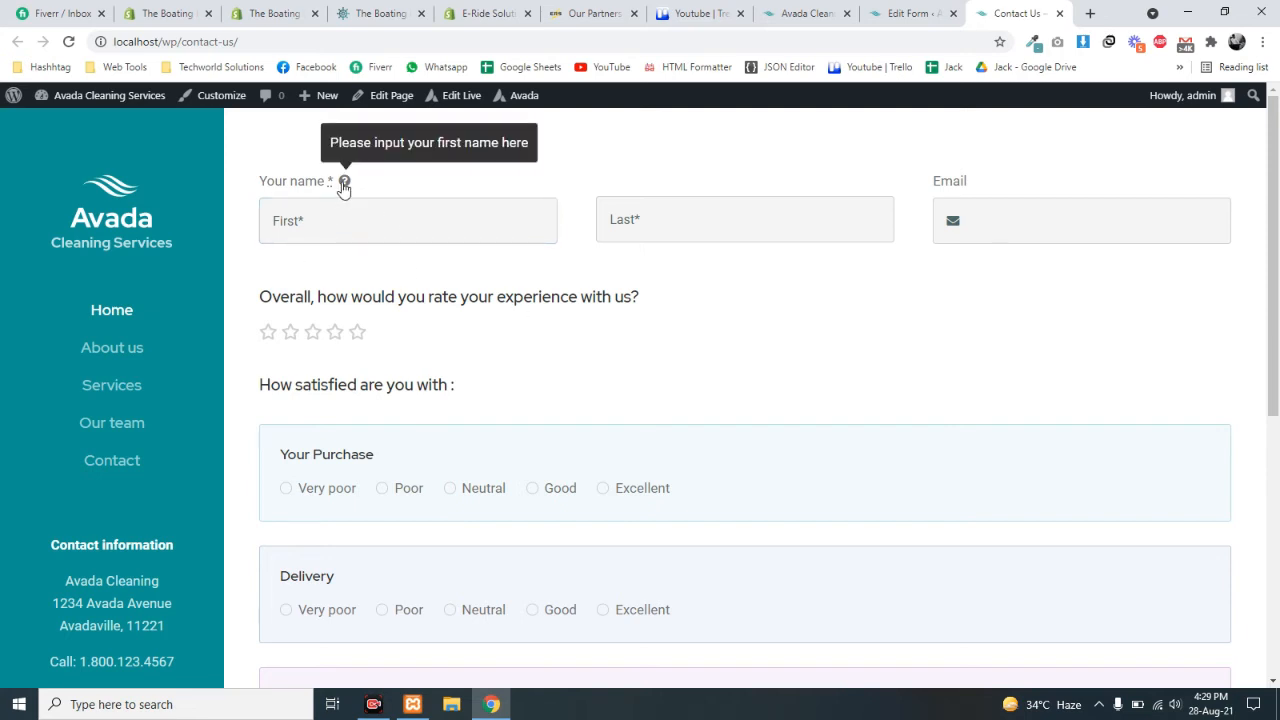
left_click_drag(251, 186, 416, 183)
left_click(344, 182)
left_click(353, 228)
left_click(574, 271)
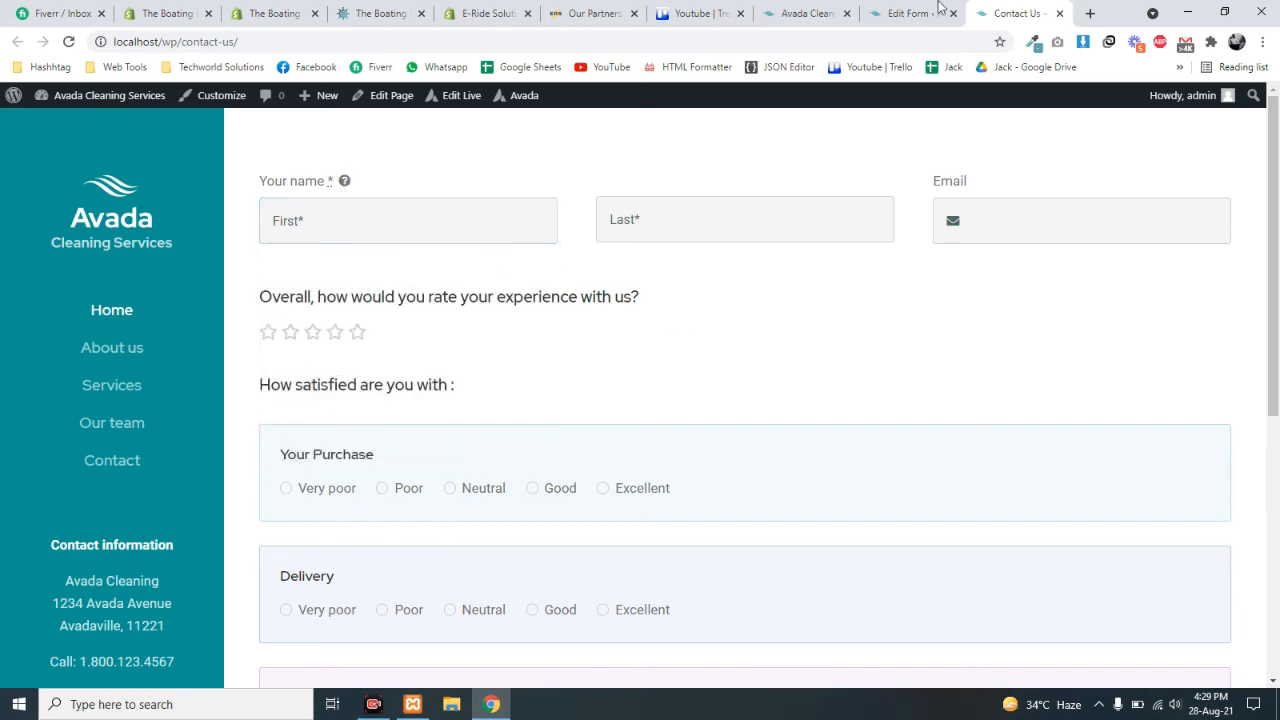
- Review the Tooltip Background Color and Field Margin settings in Form Options > Appearance
left_click(938, 8)
scroll(531, 403, "down", 15)
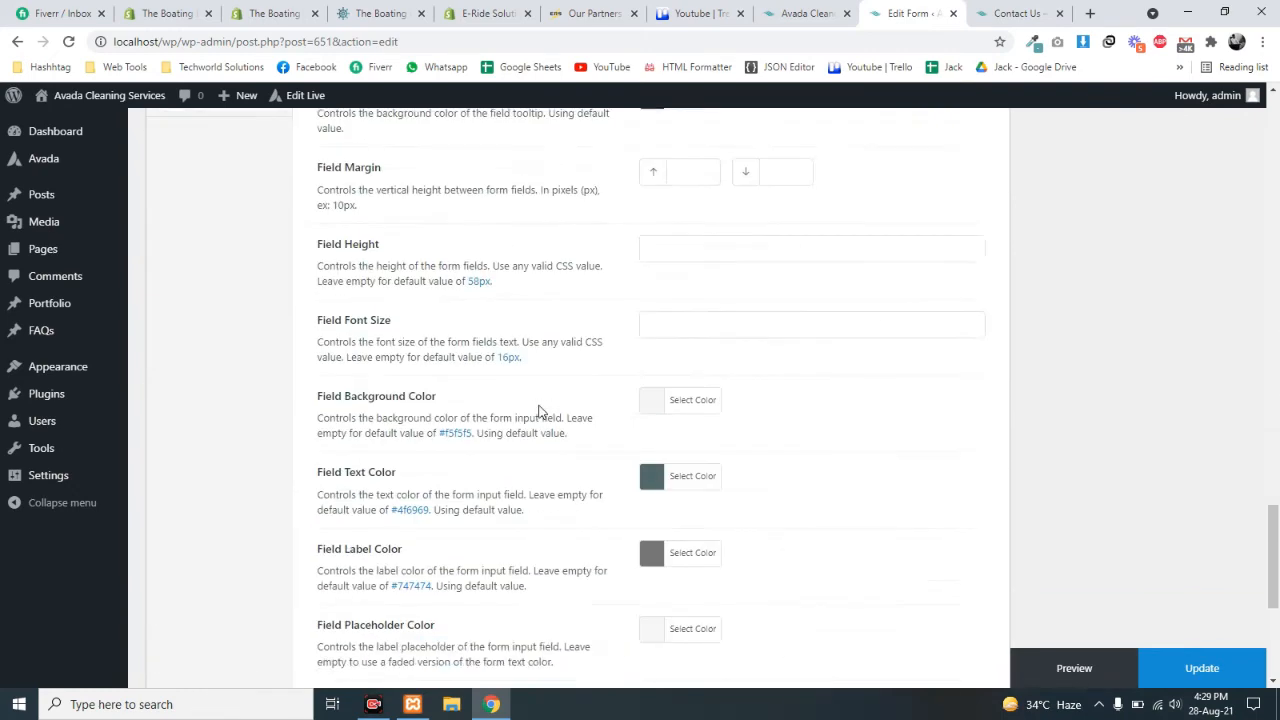
scroll(538, 411, "up", 2)
left_click_drag(379, 334, 467, 334)
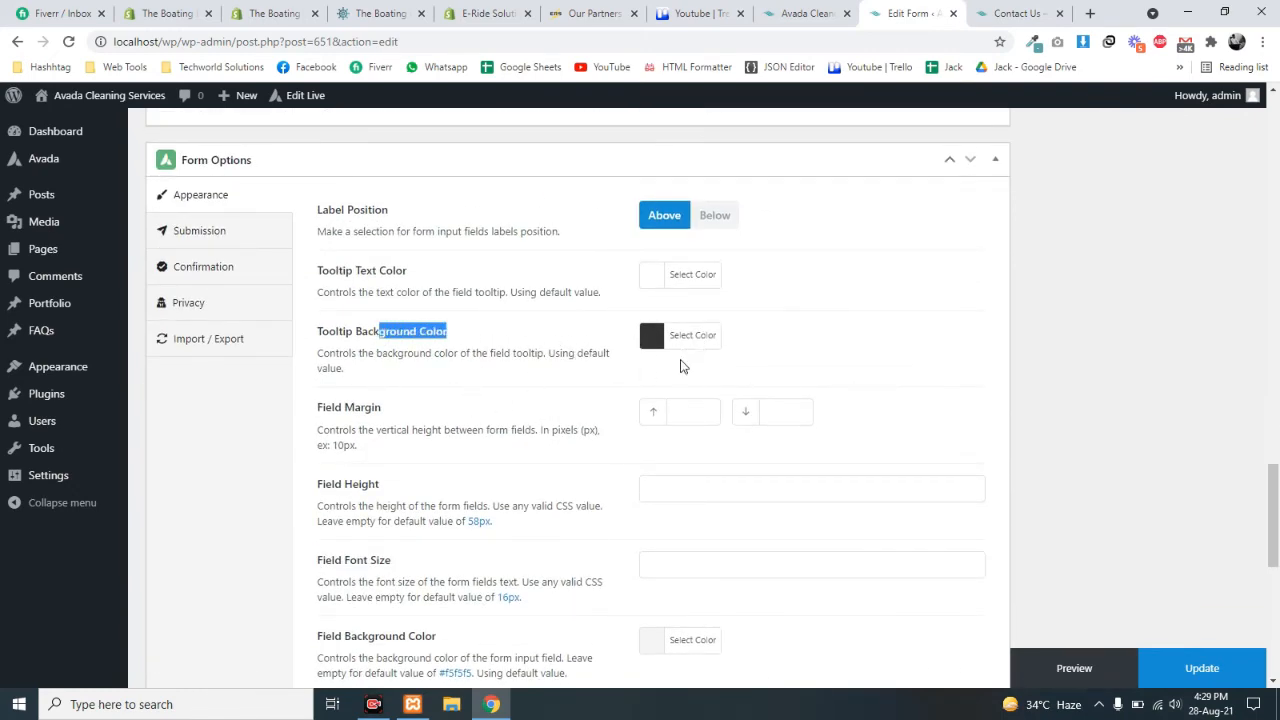
left_click(572, 413)
left_click_drag(338, 418, 460, 430)
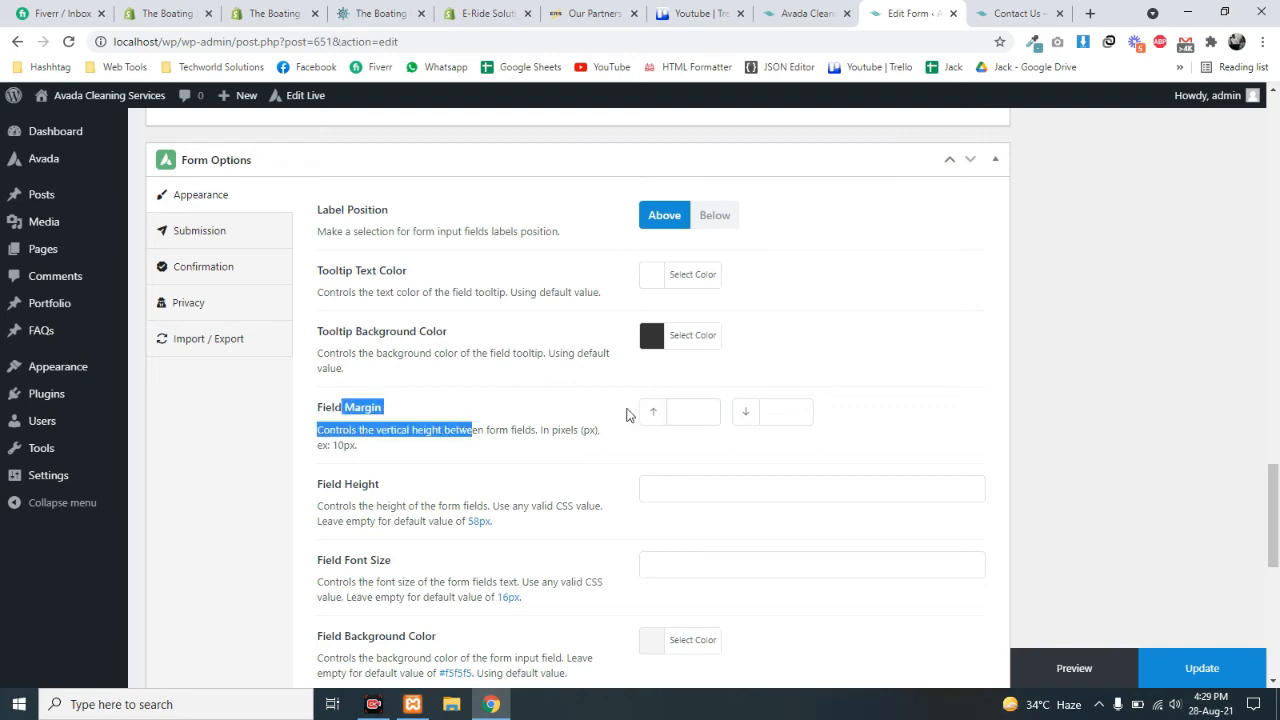
- Compare with the live Contact Us page, then scroll back through the appearance options
left_click(995, 12)
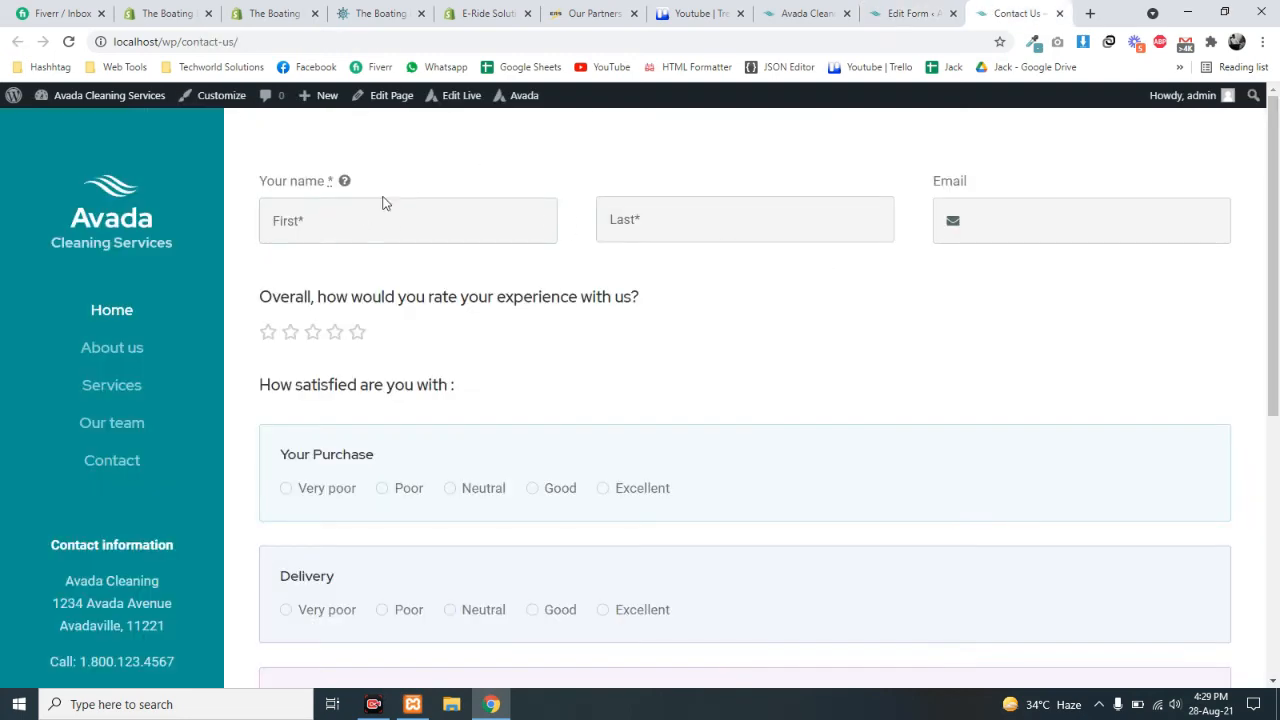
left_click(905, 13)
scroll(345, 330, "down", 2)
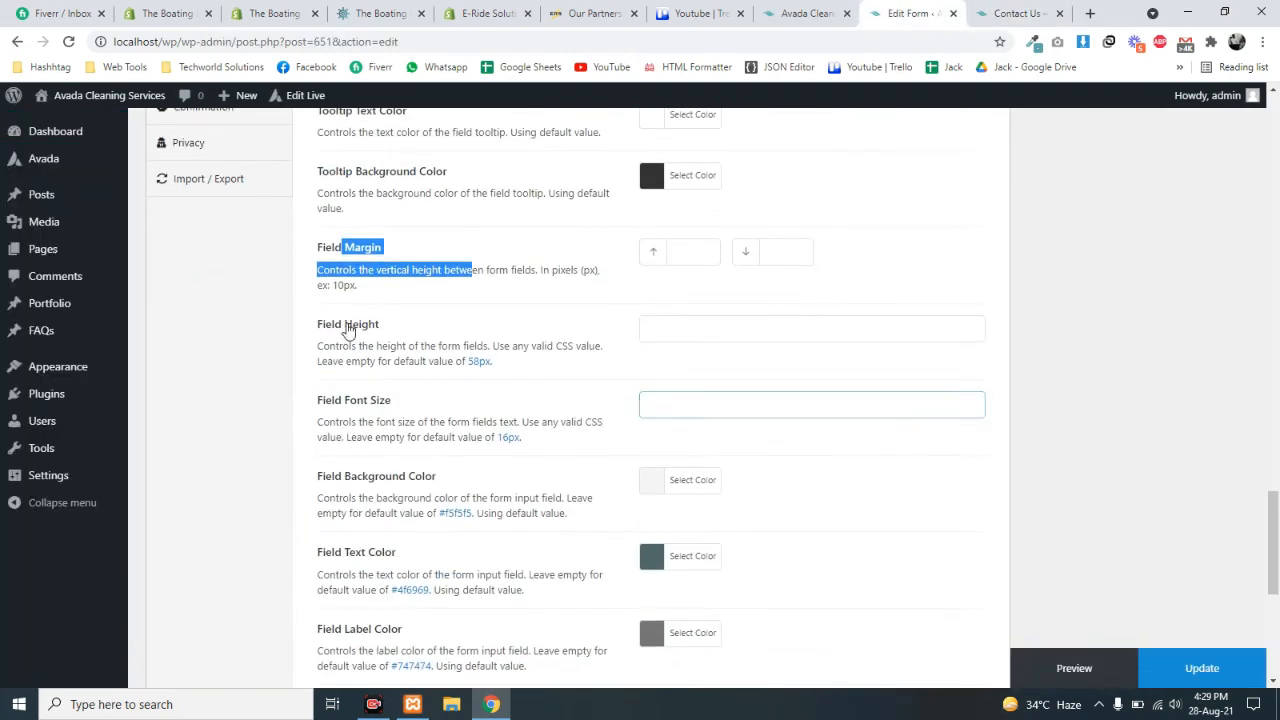
scroll(523, 443, "down", 3)
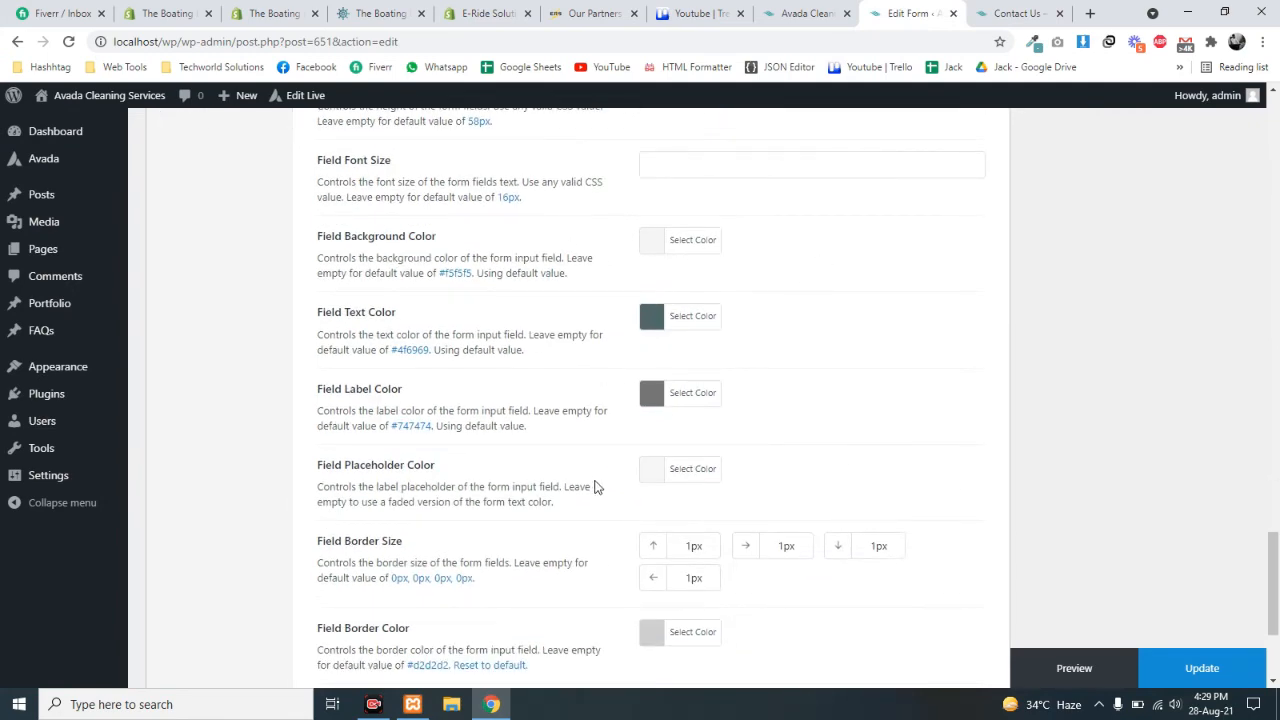
scroll(748, 406, "down", 3)
scroll(503, 551, "up", 9)
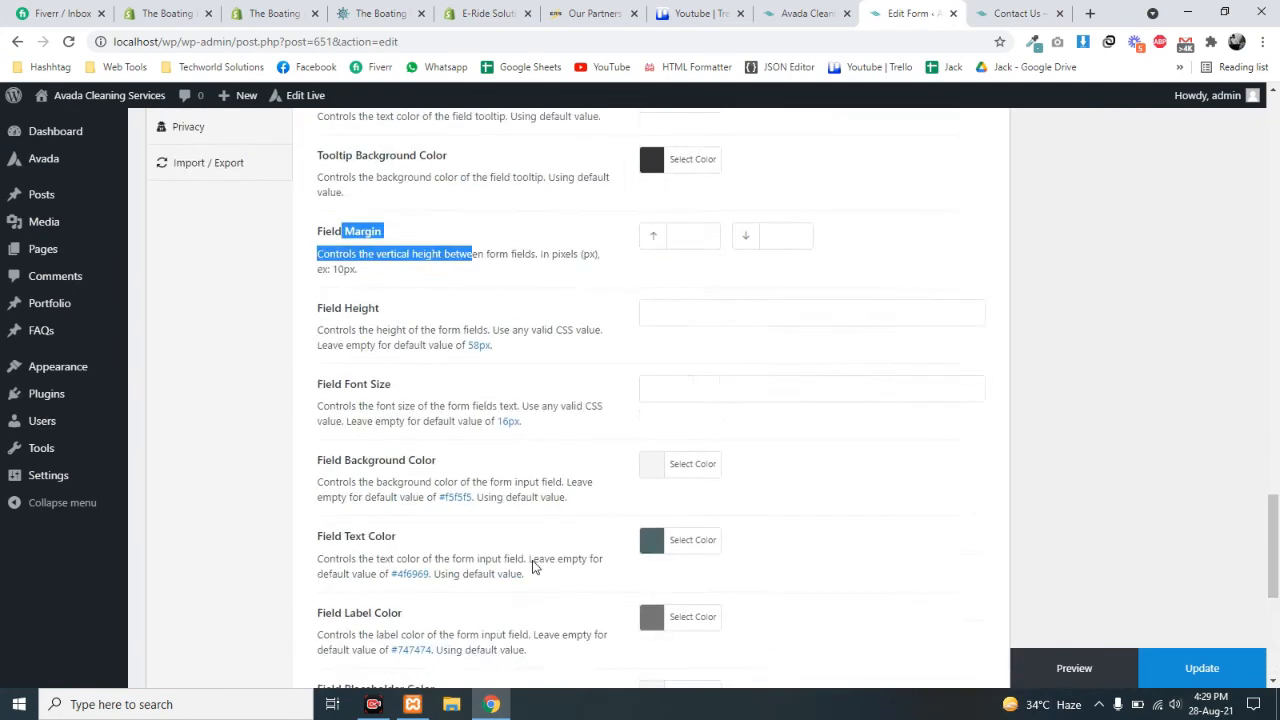
scroll(550, 550, "down", 2)
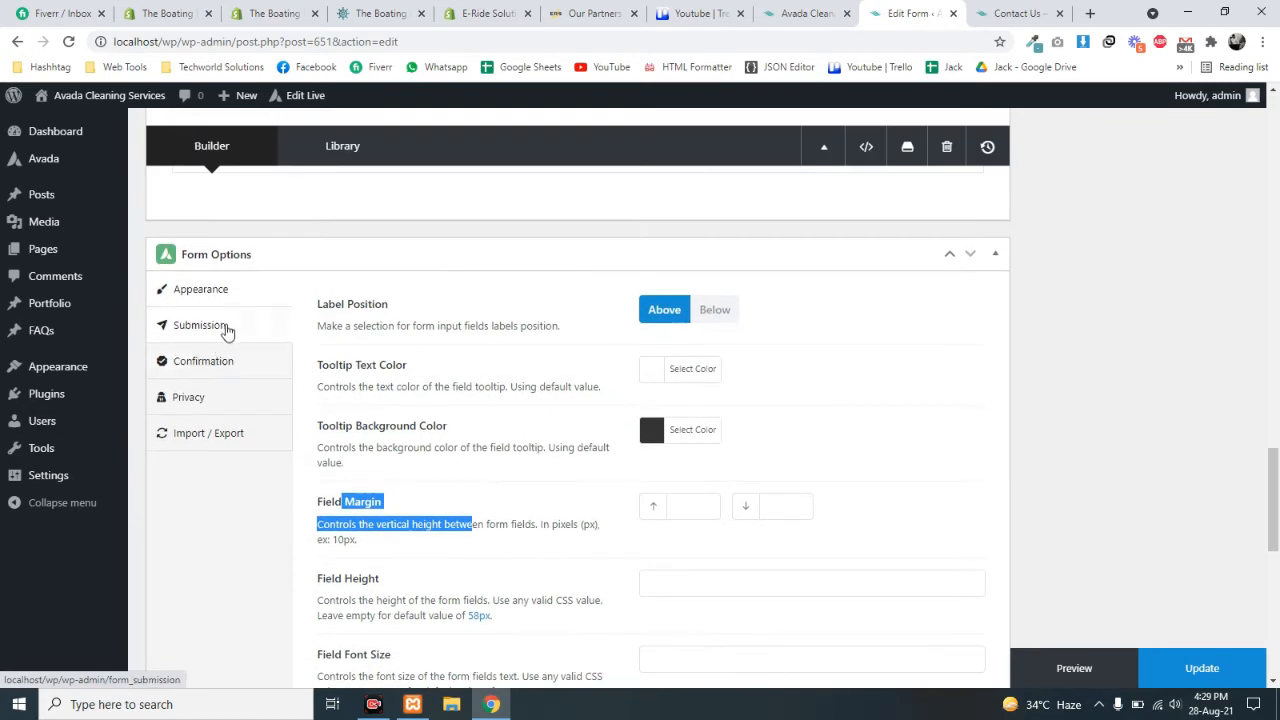
- Show the form's Submission settings and browse the Submission Type options, keeping Save To Database
left_click(228, 331)
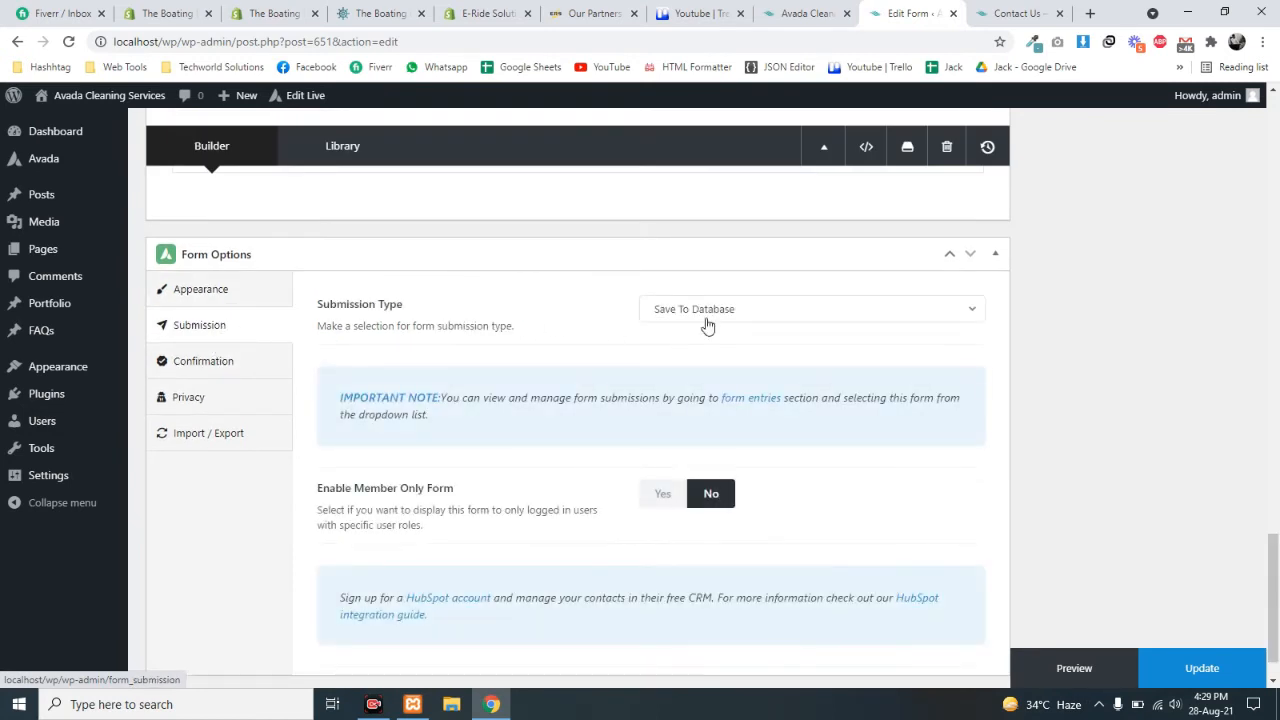
left_click(773, 310)
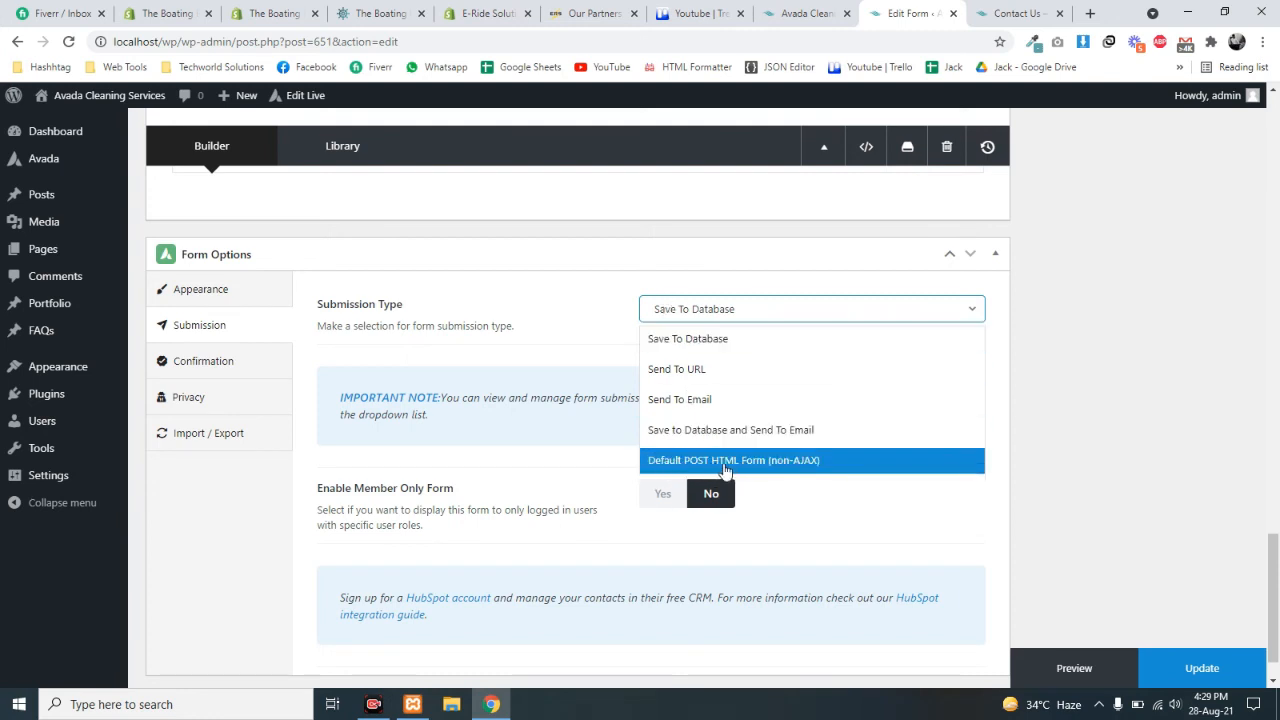
left_click(690, 316)
left_click(674, 314)
left_click(674, 314)
- Check the live Contact Us page, then return and reopen the Submission Type list
left_click(1029, 12)
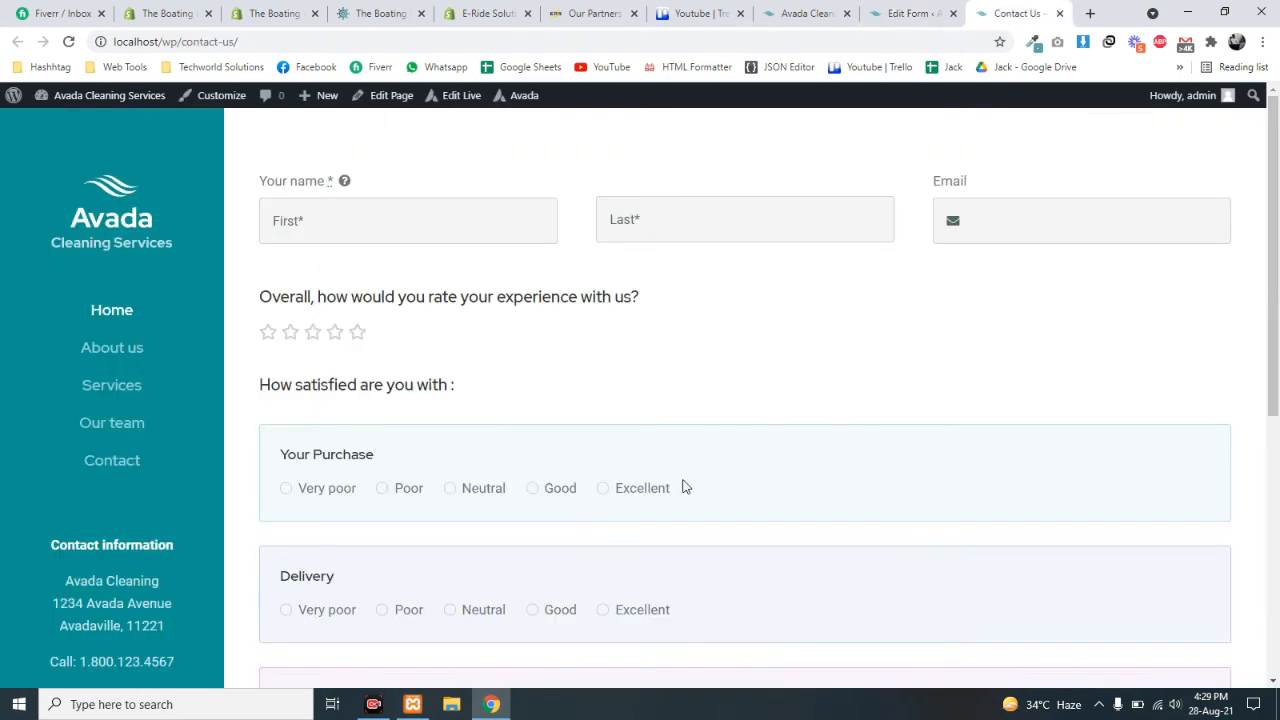
scroll(685, 487, "down", 5)
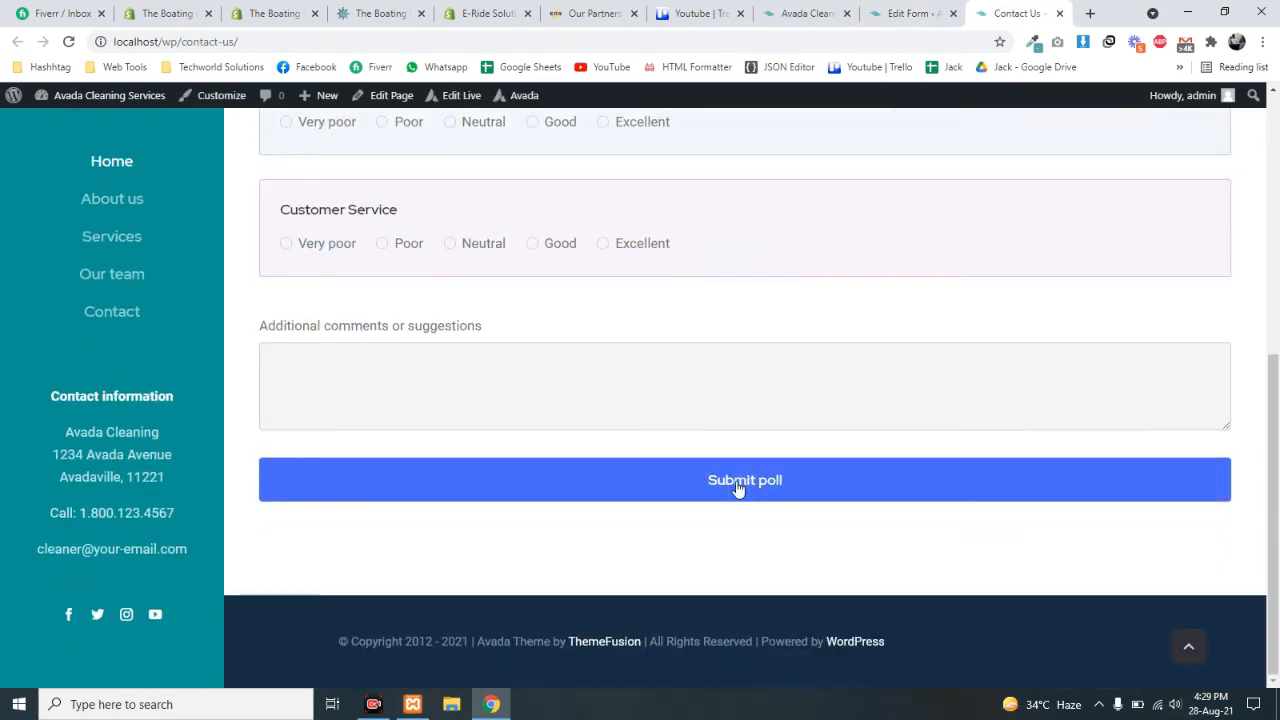
left_click(895, 14)
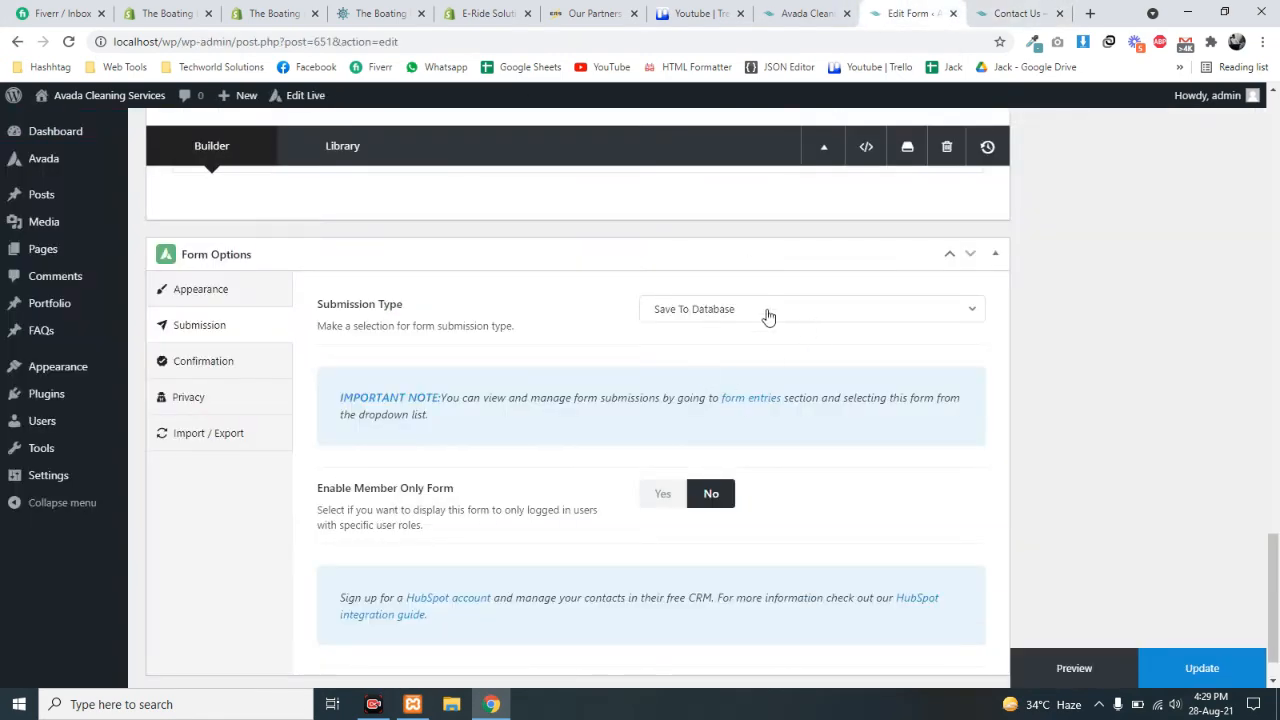
left_click(712, 312)
left_click(676, 318)
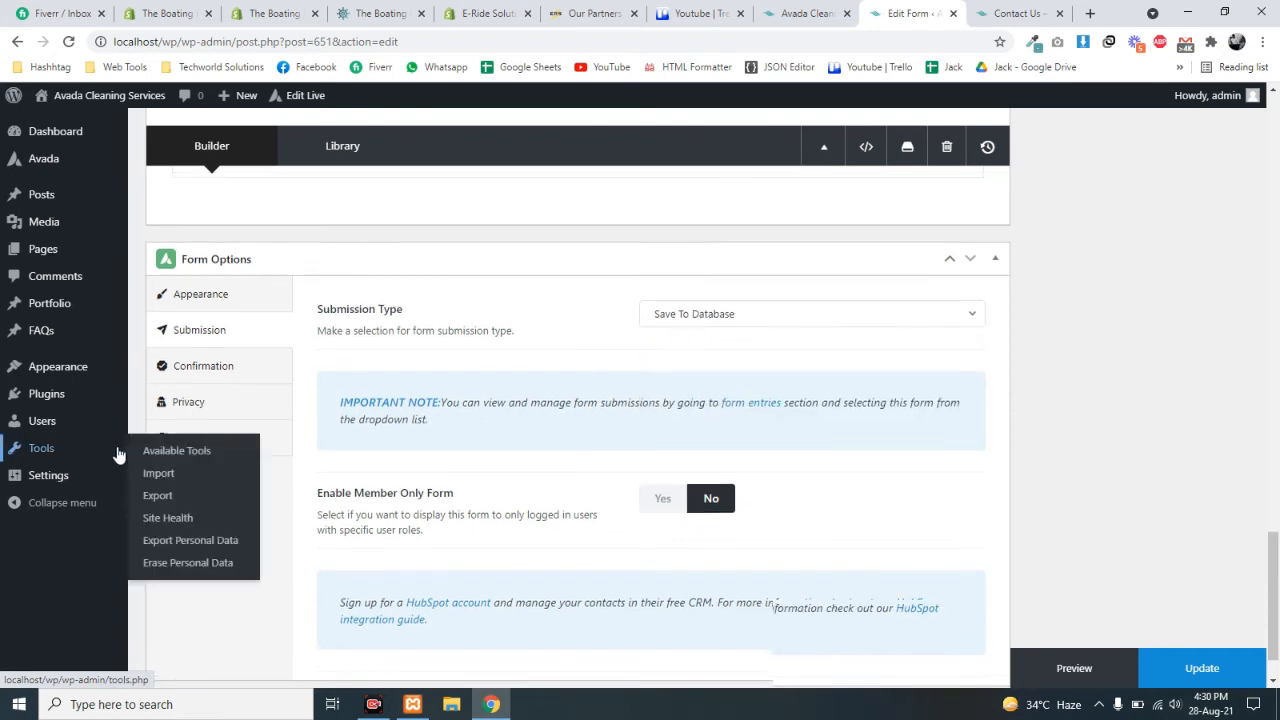
scroll(117, 450, "up", 4)
mouse_move(43, 157)
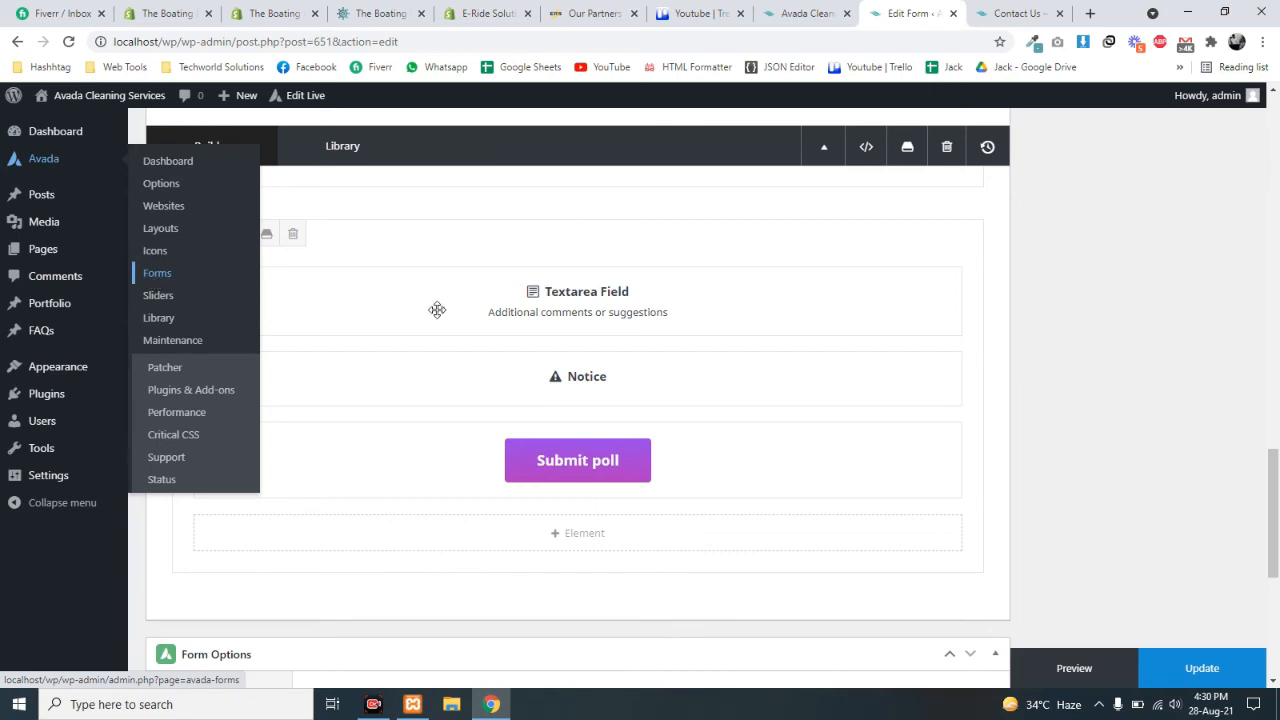
scroll(600, 400, "down", 4)
scroll(666, 371, "up", 2)
scroll(714, 433, "down", 2)
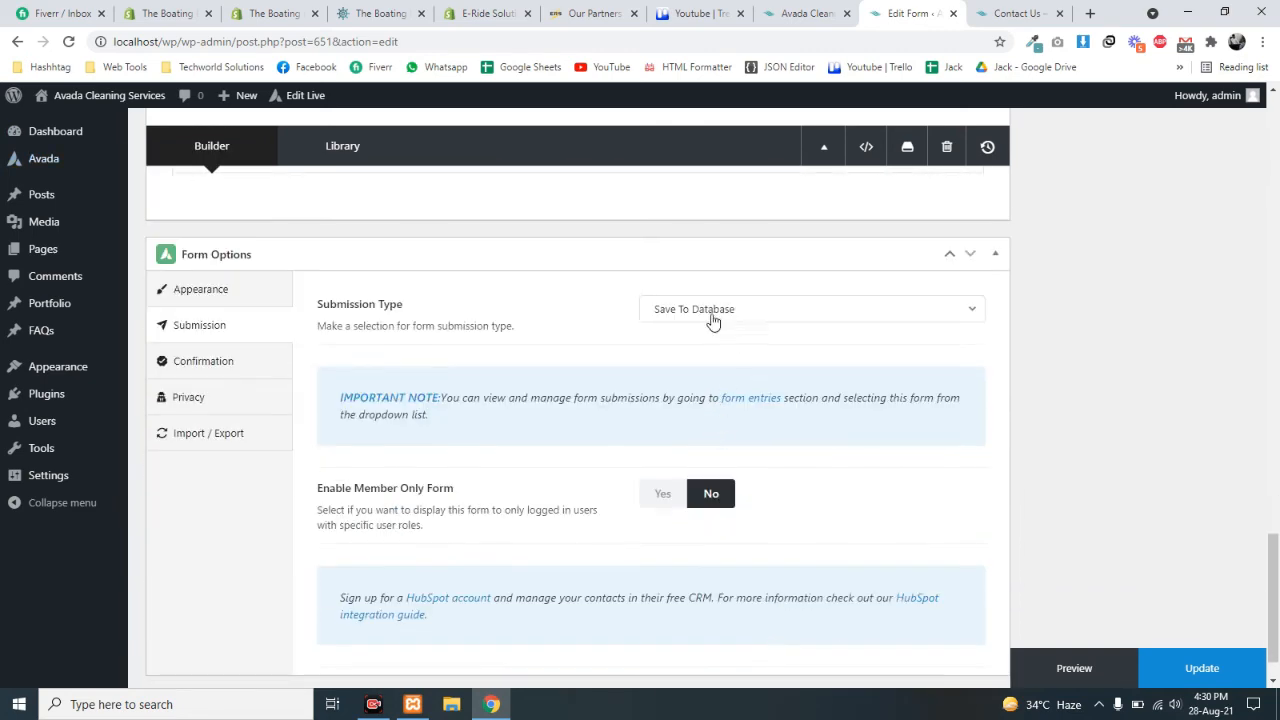
left_click(690, 312)
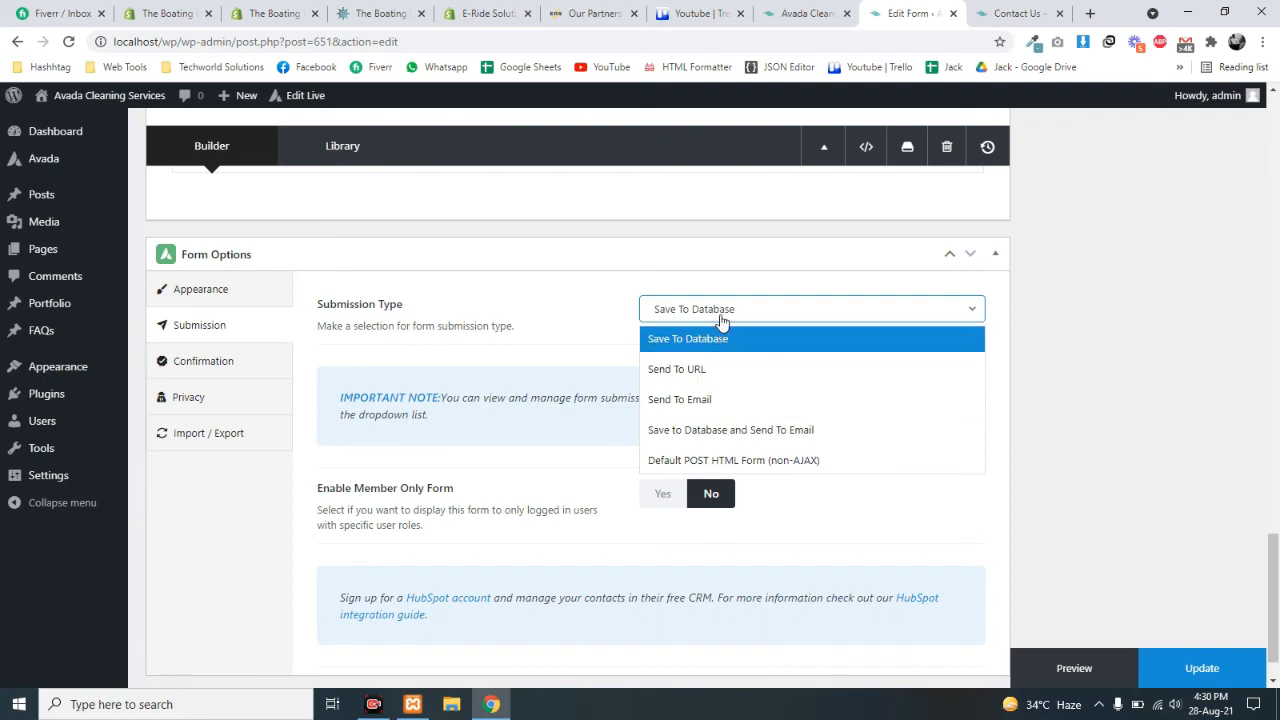
- Set Submission Type to Save to Database and Send To Email and review its empty email fields
left_click(686, 430)
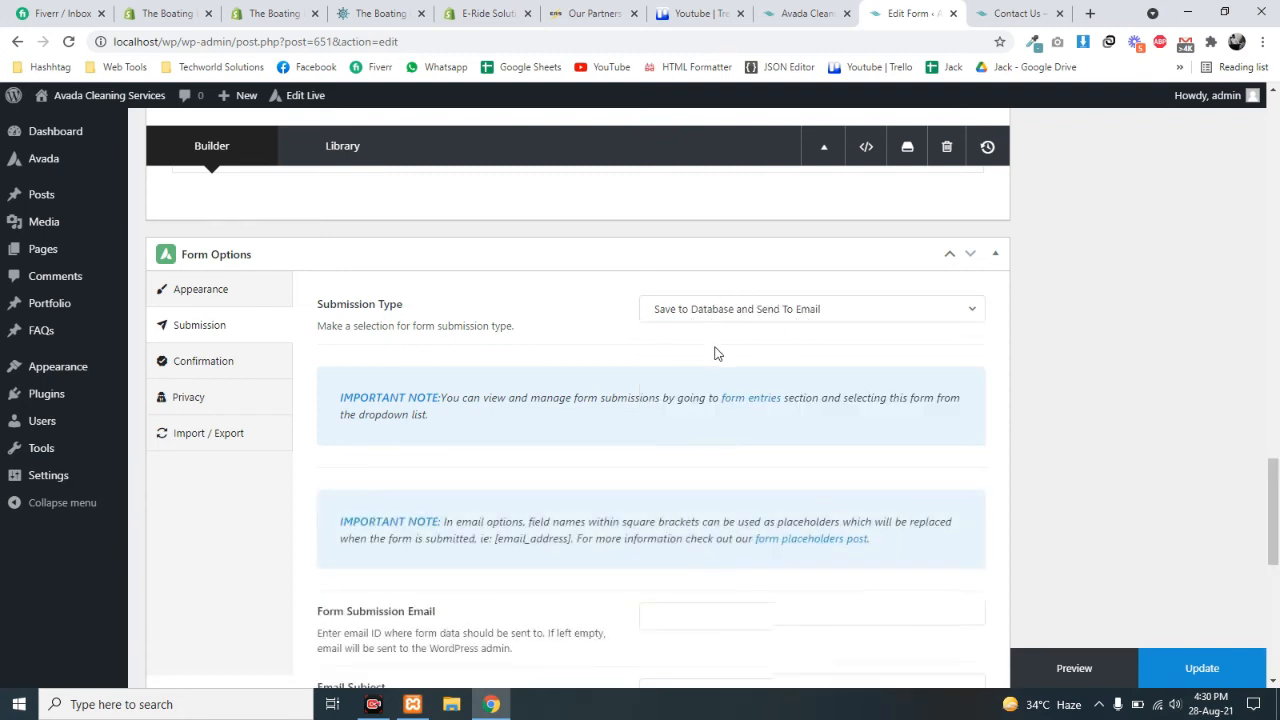
scroll(715, 353, "down", 3)
left_click(674, 377)
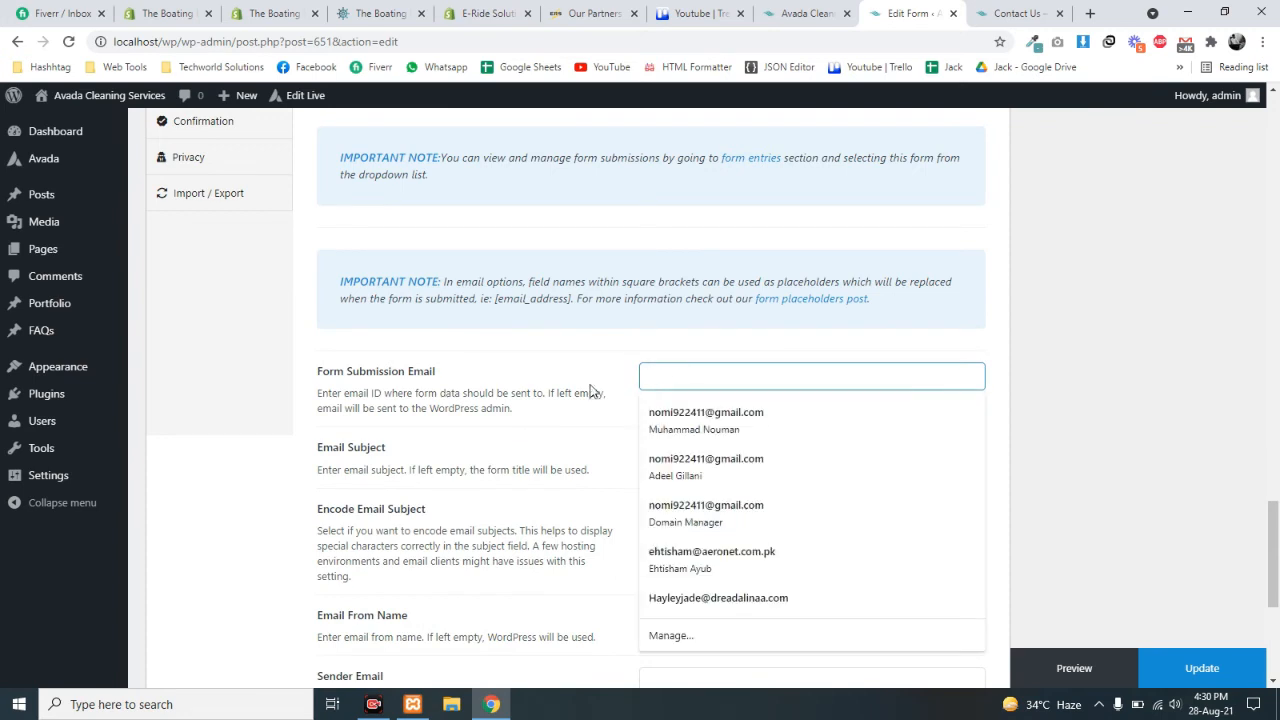
left_click(520, 432)
left_click(657, 458)
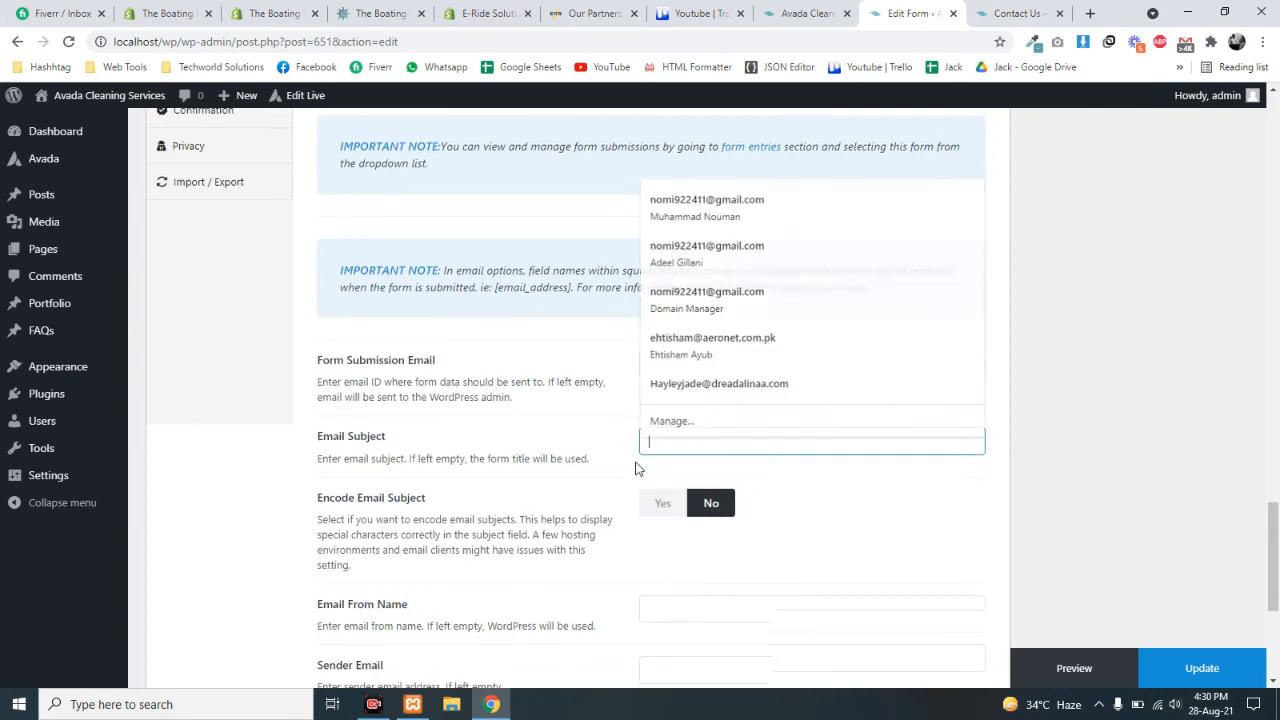
scroll(501, 443, "down", 2)
left_click(654, 380)
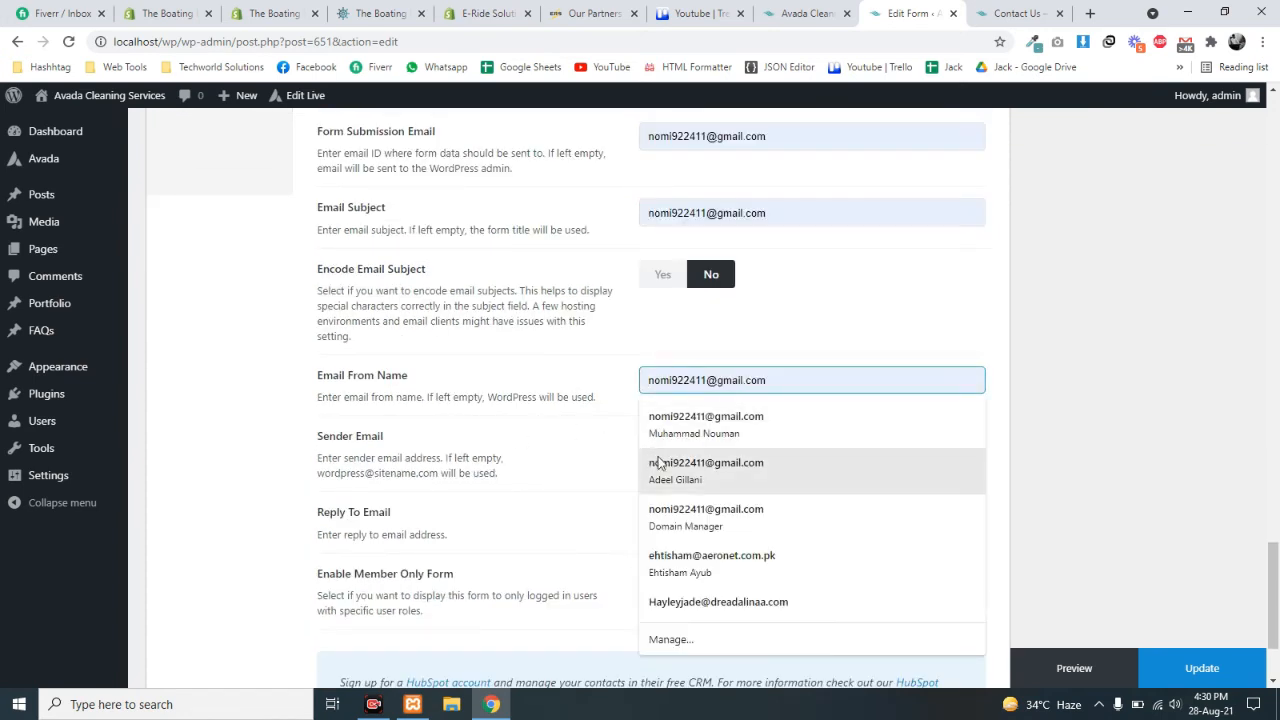
left_click_drag(448, 457, 455, 457)
scroll(538, 513, "down", 1)
scroll(538, 513, "down", 1)
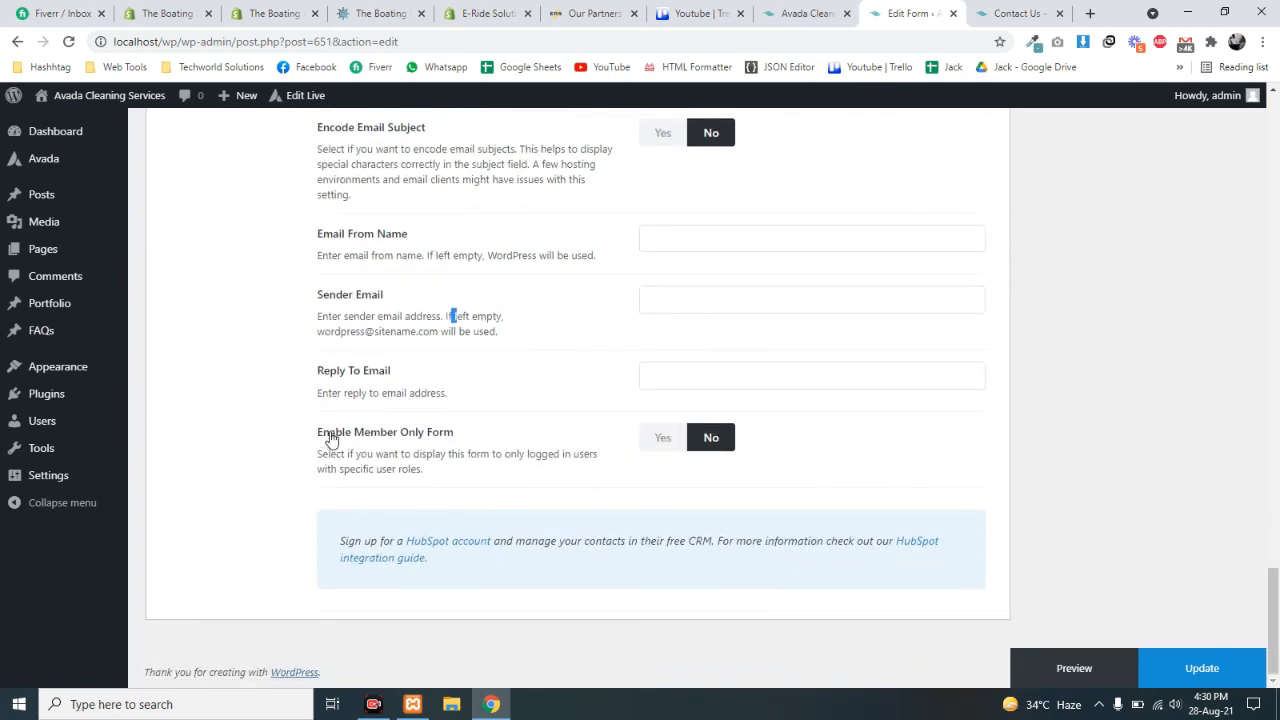
- Turn Member Only Form on, view the allowed user roles, then turn it back off
left_click(661, 439)
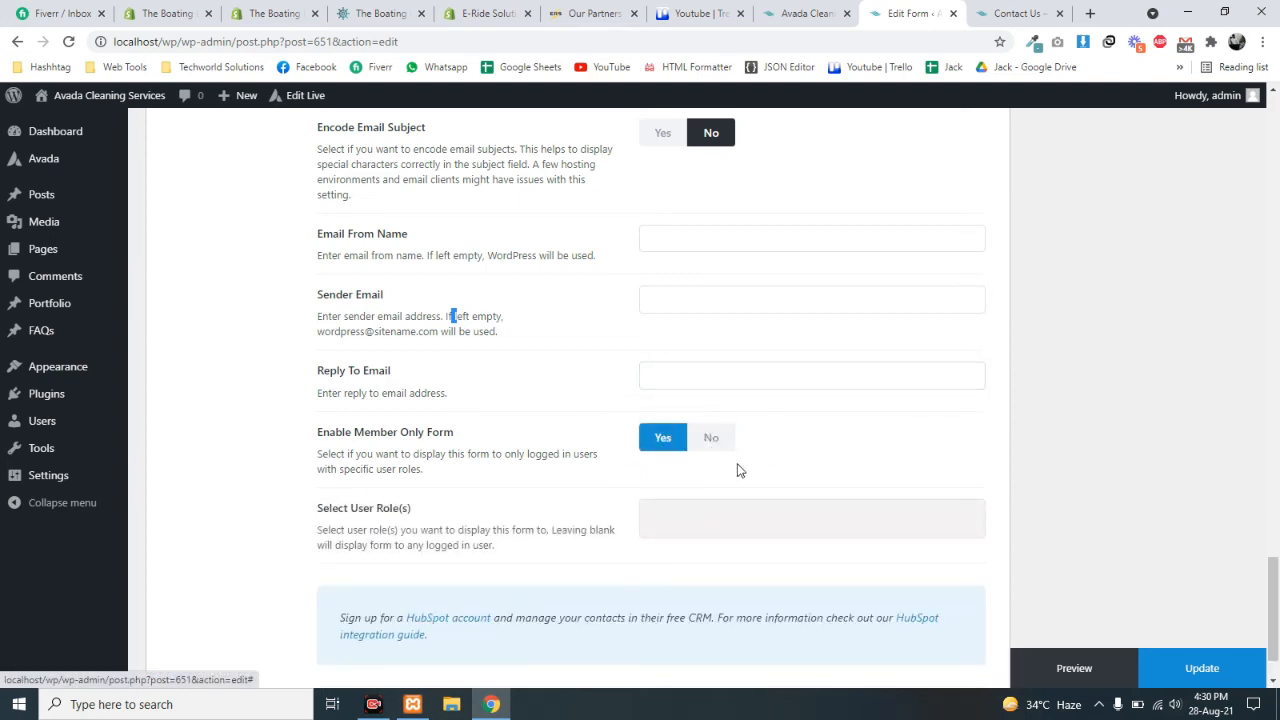
left_click(679, 517)
scroll(690, 560, "down", 1)
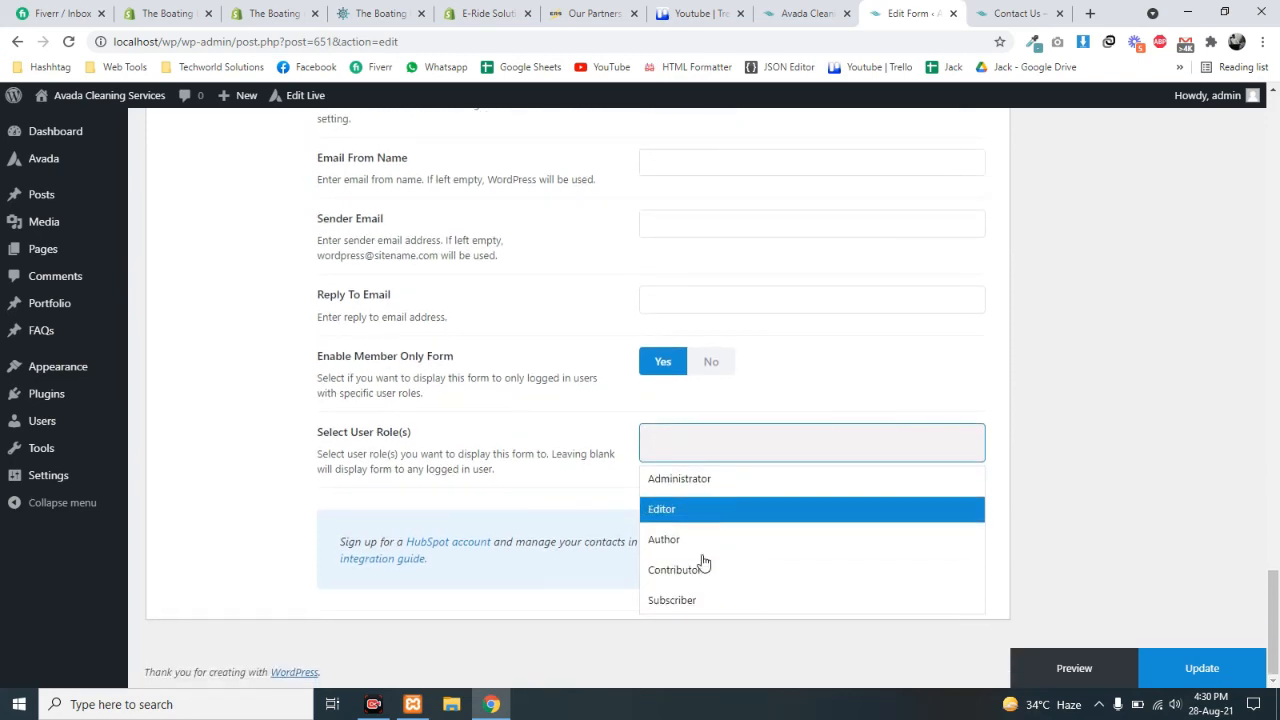
left_click(611, 417)
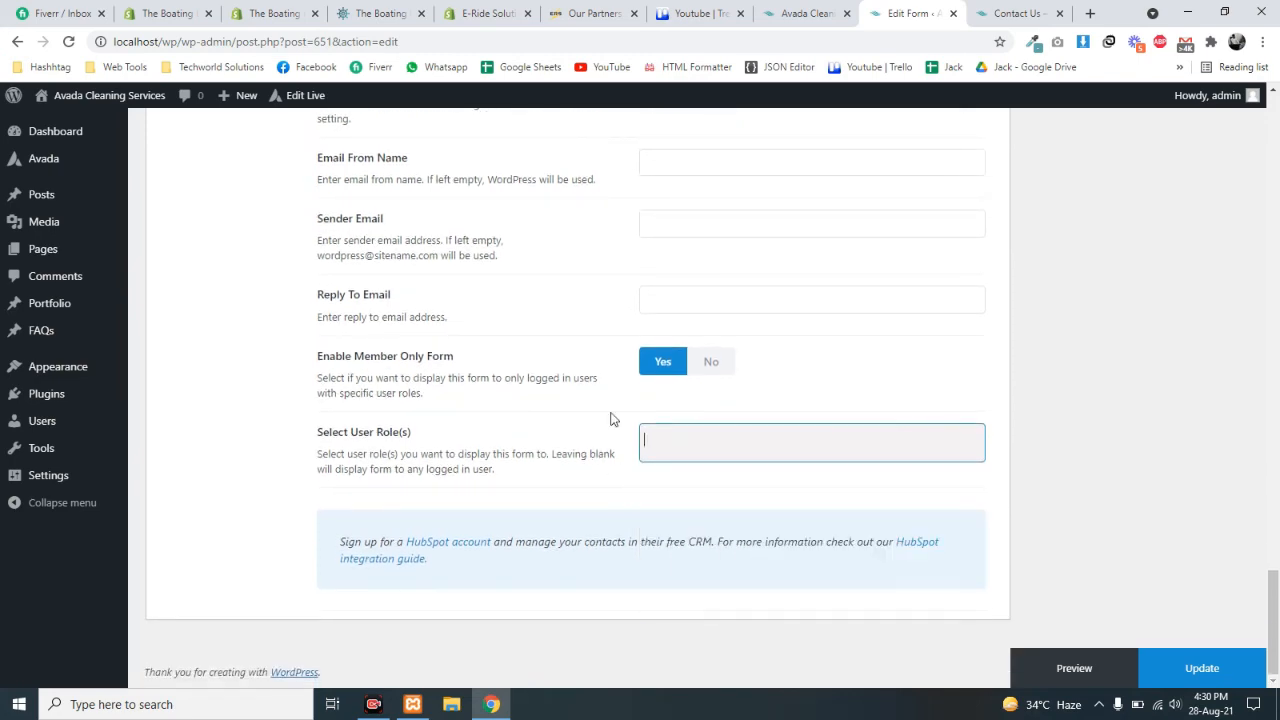
left_click(712, 359)
scroll(713, 466, "up", 1)
scroll(713, 466, "up", 4)
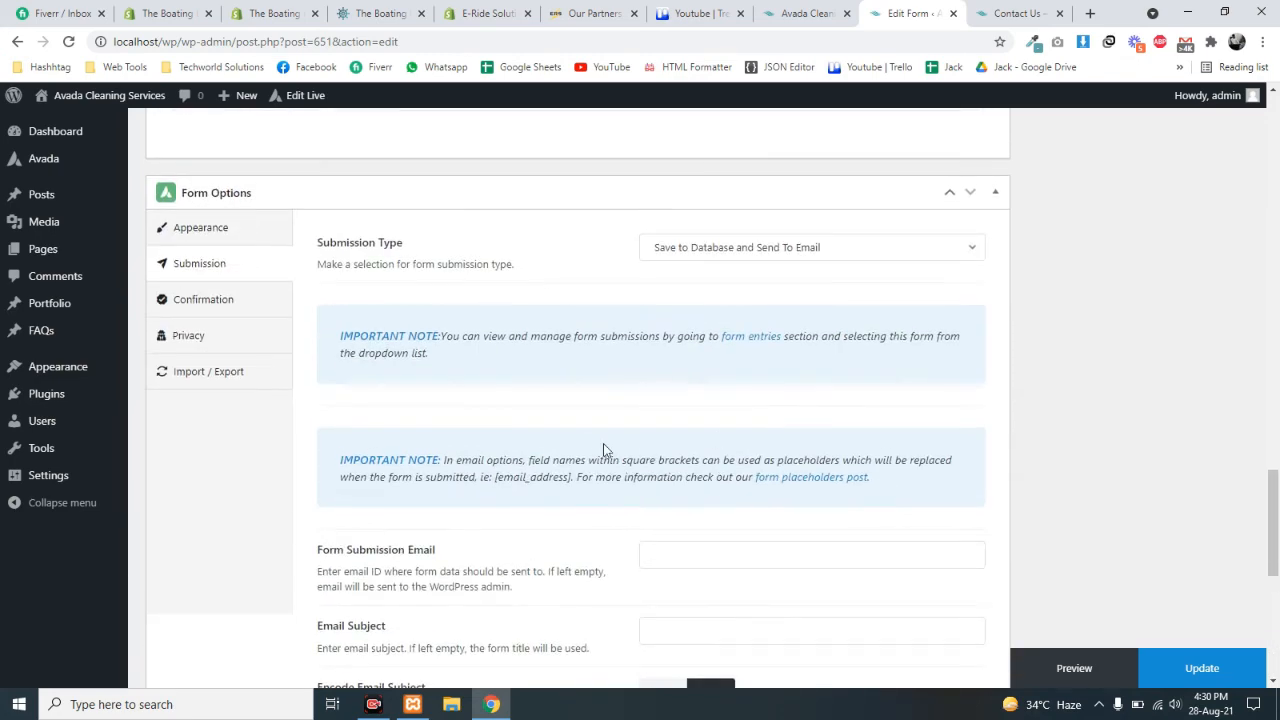
- Open the Confirmation settings and review the type list, keeping Display Message
left_click(197, 298)
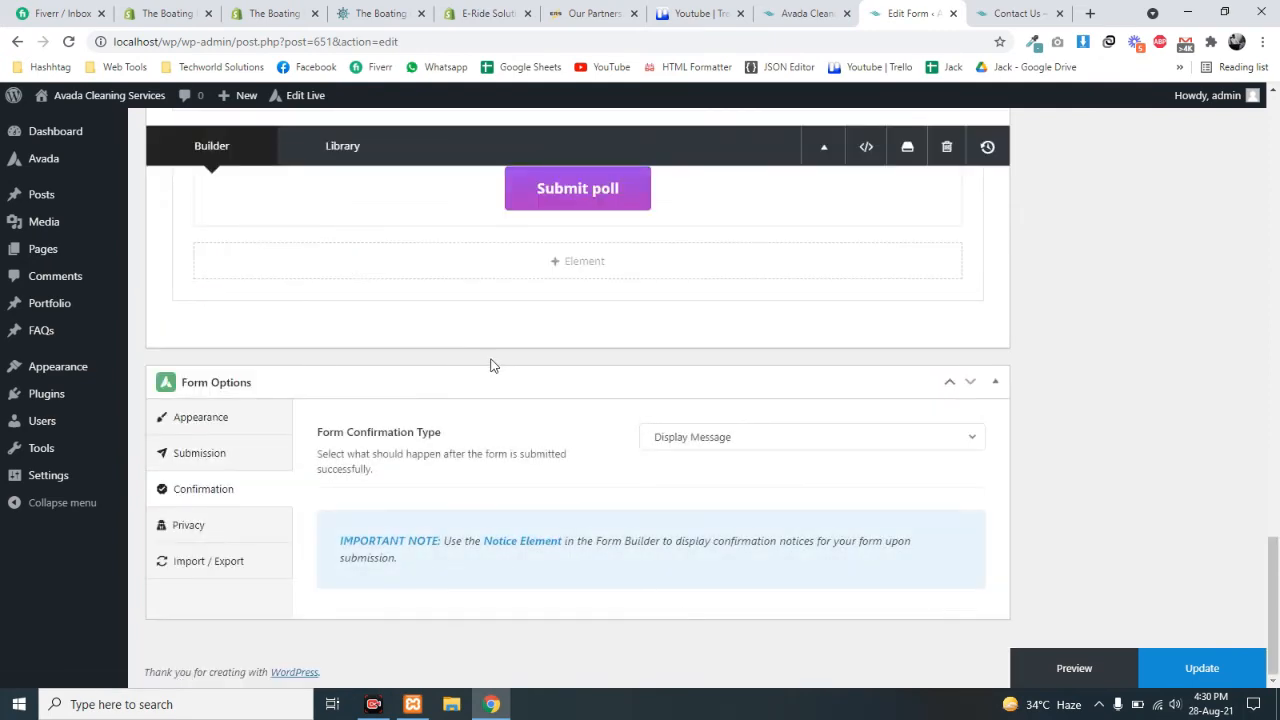
scroll(503, 374, "up", 5)
scroll(635, 415, "down", 5)
left_click(715, 447)
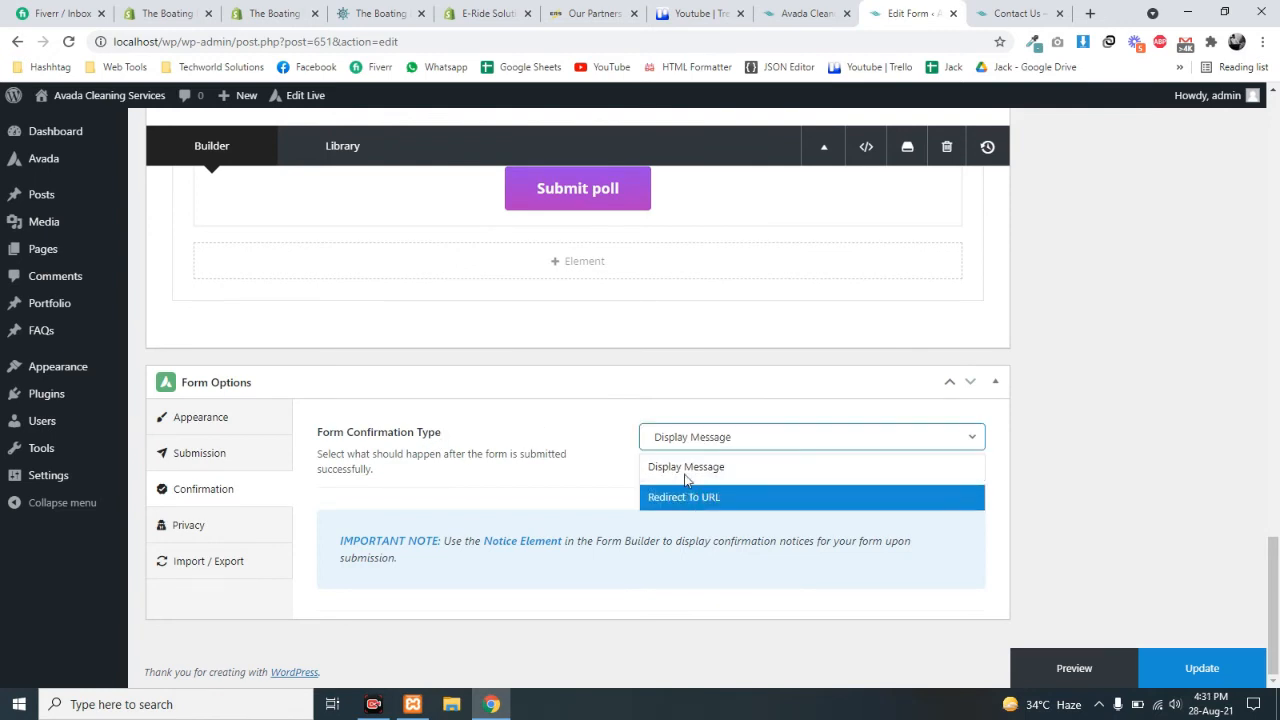
left_click(688, 470)
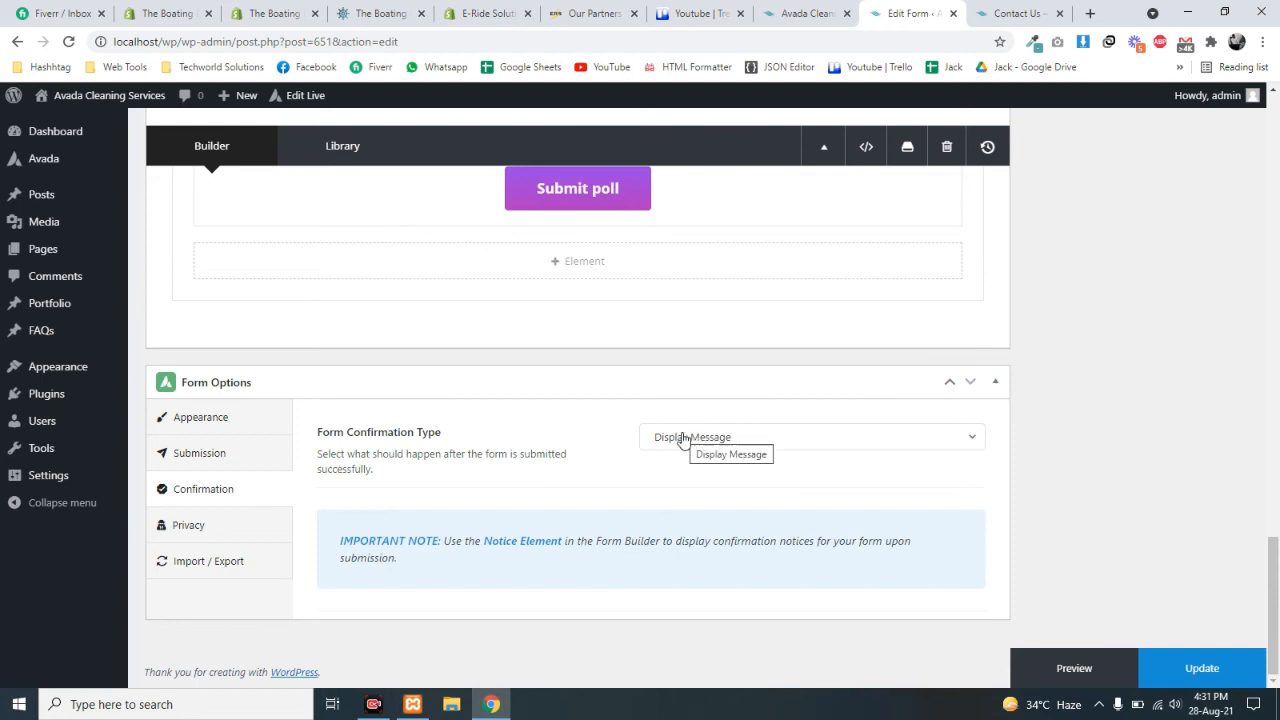
- Try Redirect To URL as confirmation type, revert to Display Message, and view Privacy settings
left_click(683, 440)
left_click(674, 510)
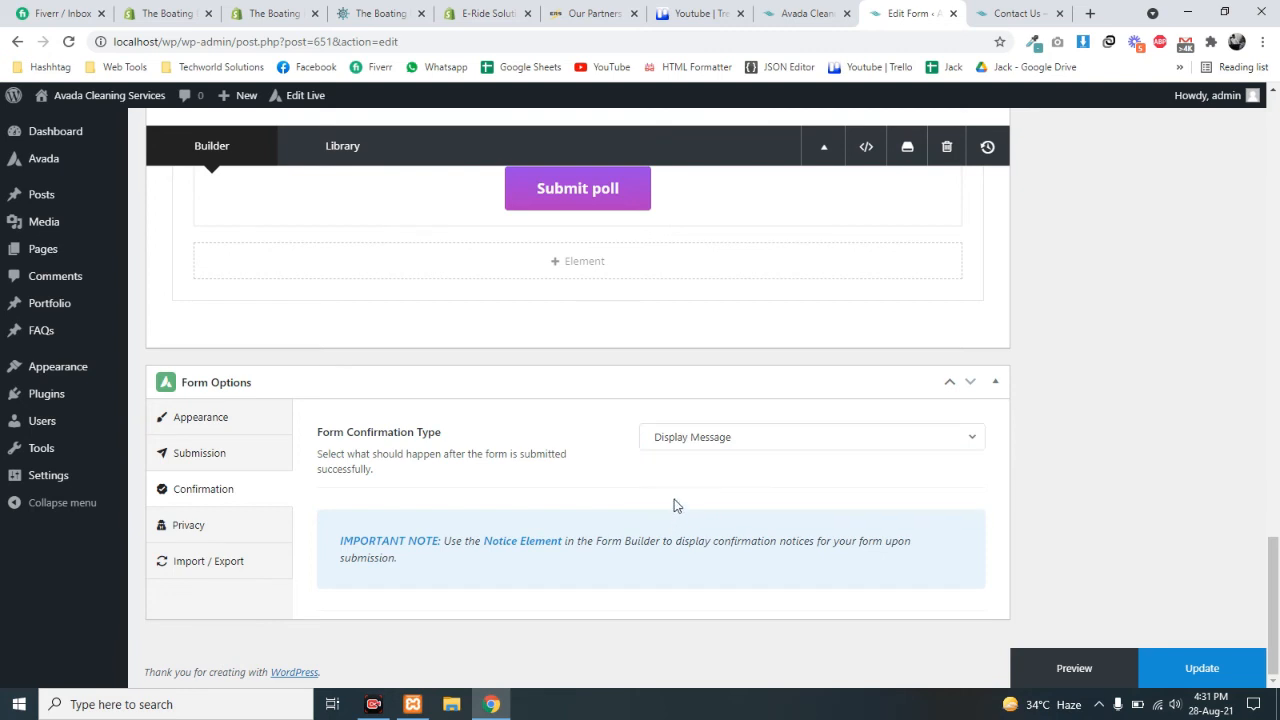
left_click(680, 443)
left_click(679, 499)
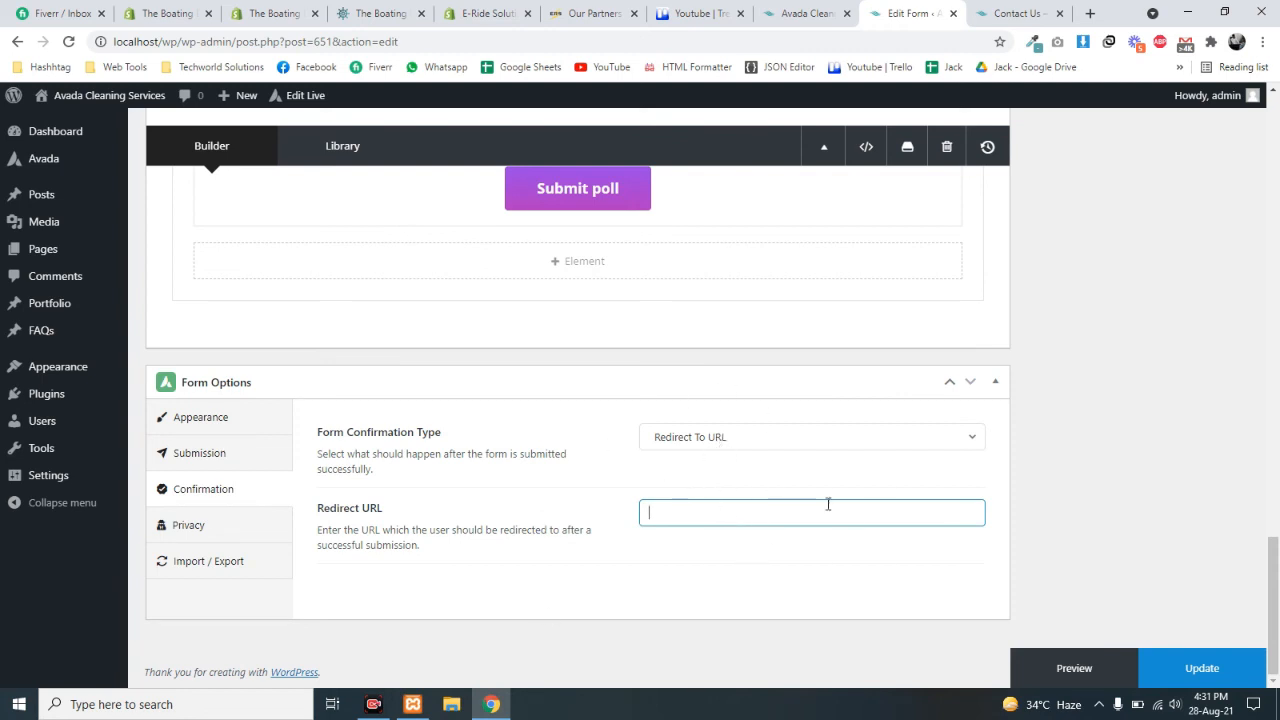
left_click(717, 437)
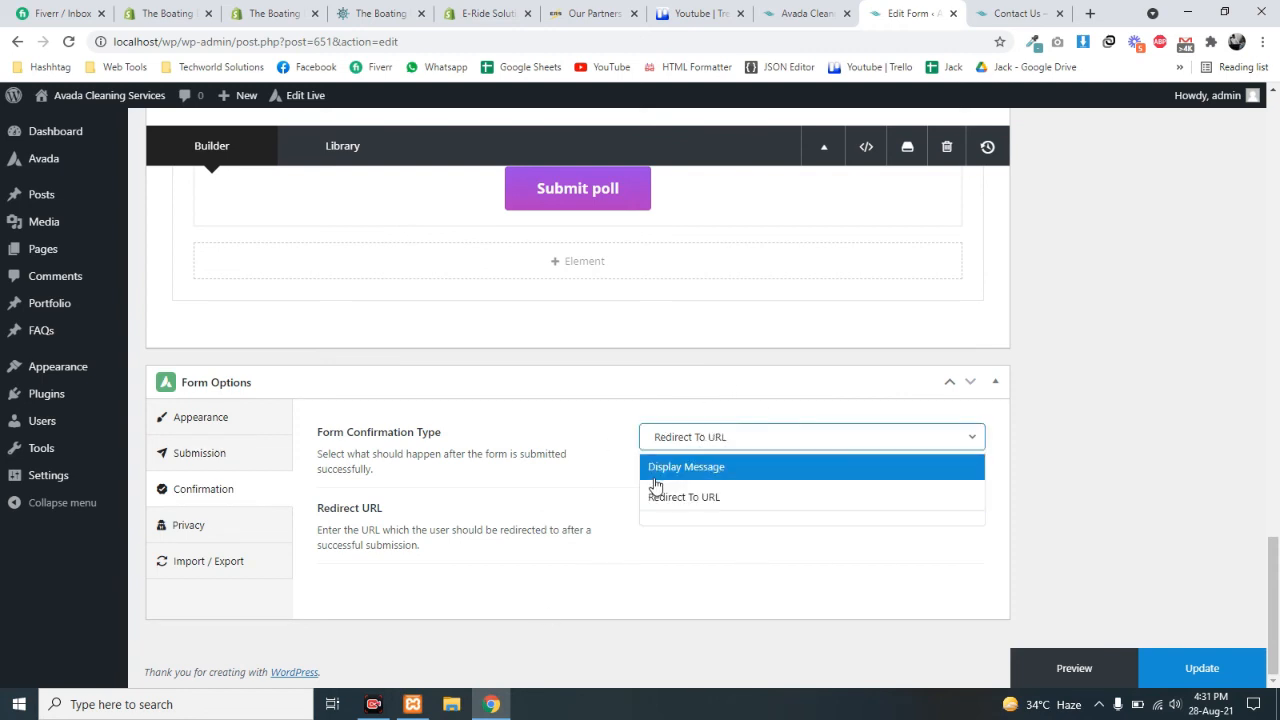
left_click(665, 466)
left_click(216, 531)
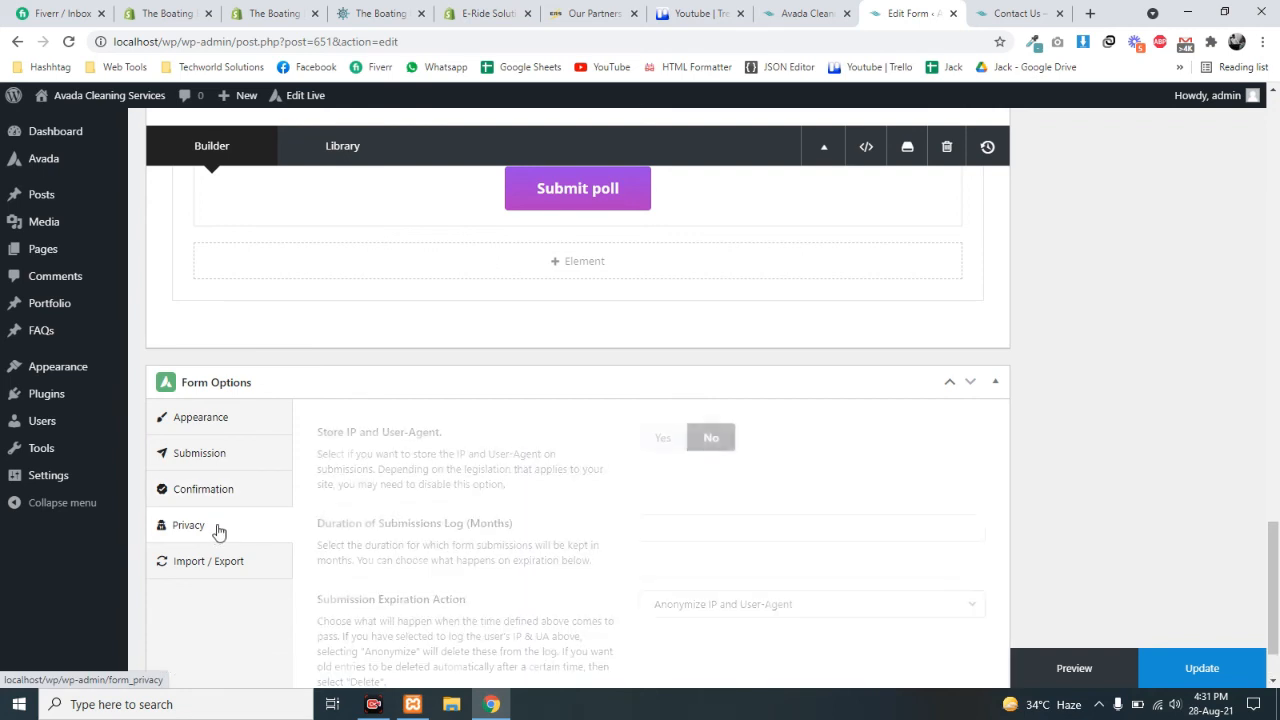
scroll(536, 494, "down", 2)
scroll(560, 492, "up", 1)
scroll(799, 434, "down", 1)
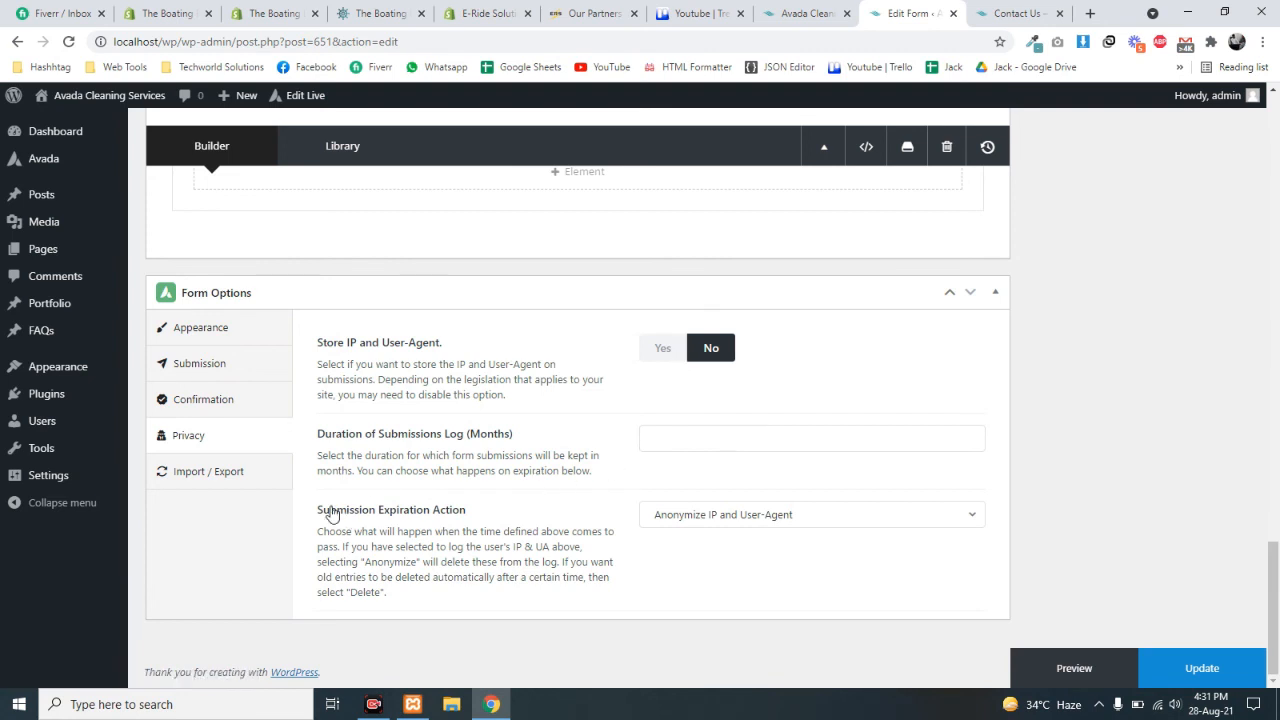
left_click(180, 471)
scroll(543, 449, "down", 1)
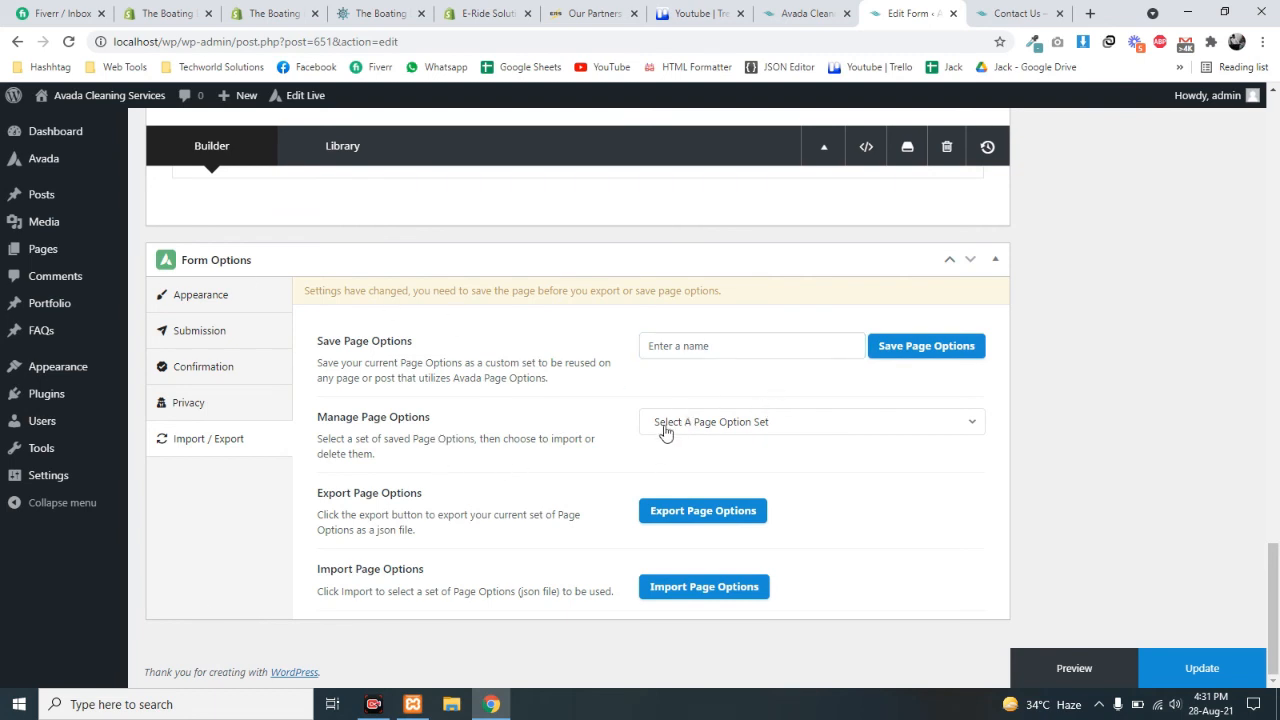
scroll(324, 412, "up", 2)
scroll(529, 371, "down", 2)
scroll(580, 320, "up", 5)
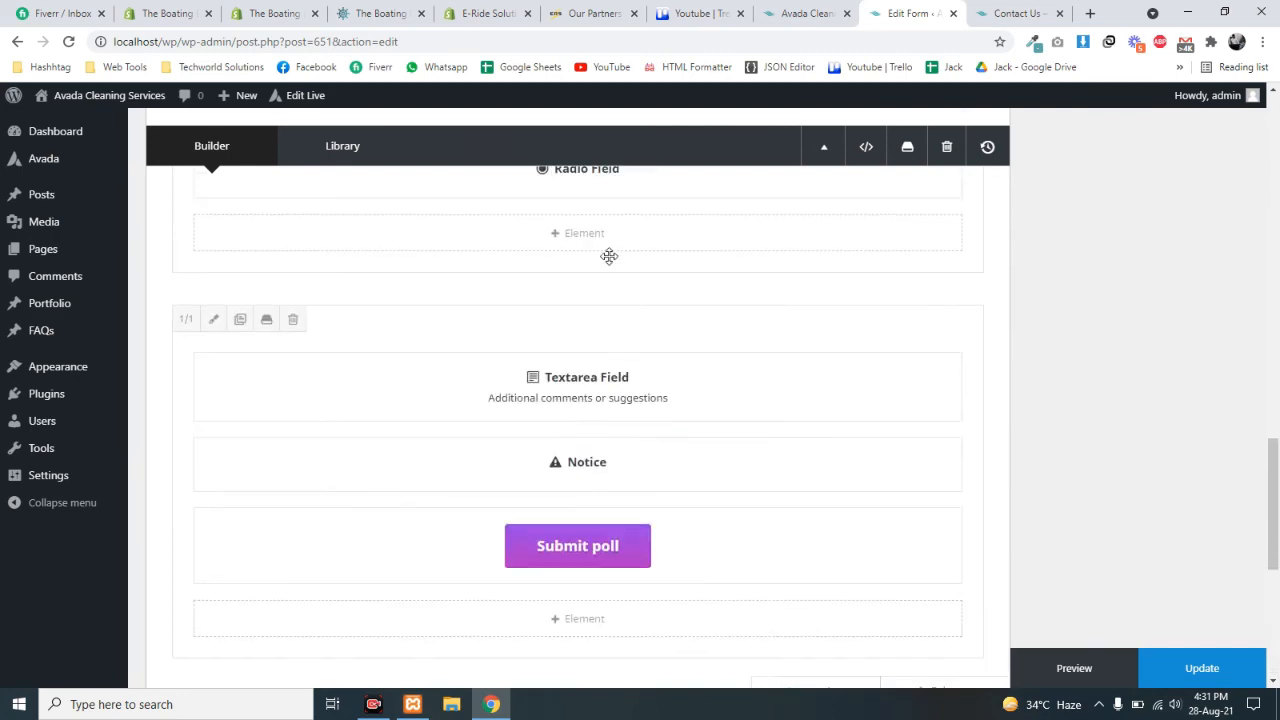
scroll(606, 254, "down", 3)
scroll(566, 401, "down", 2)
left_click(699, 427)
left_click(702, 423)
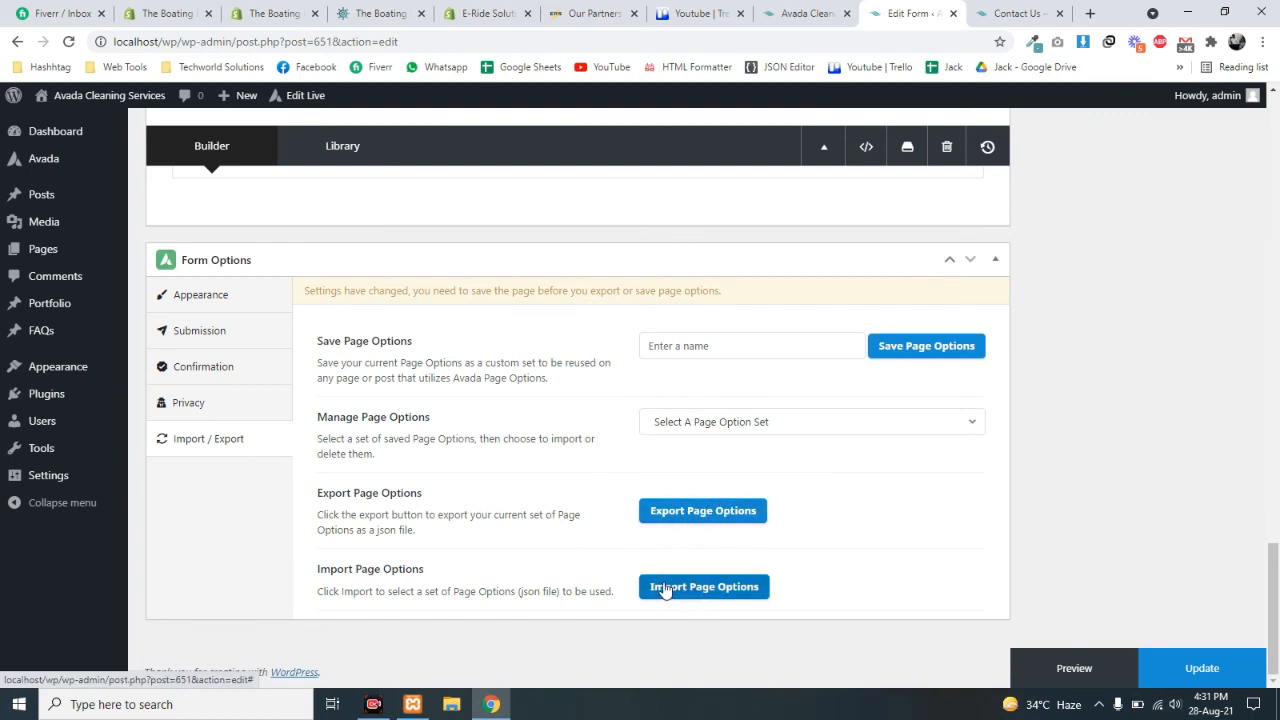
left_click(206, 297)
scroll(575, 406, "up", 3)
scroll(580, 405, "up", 10)
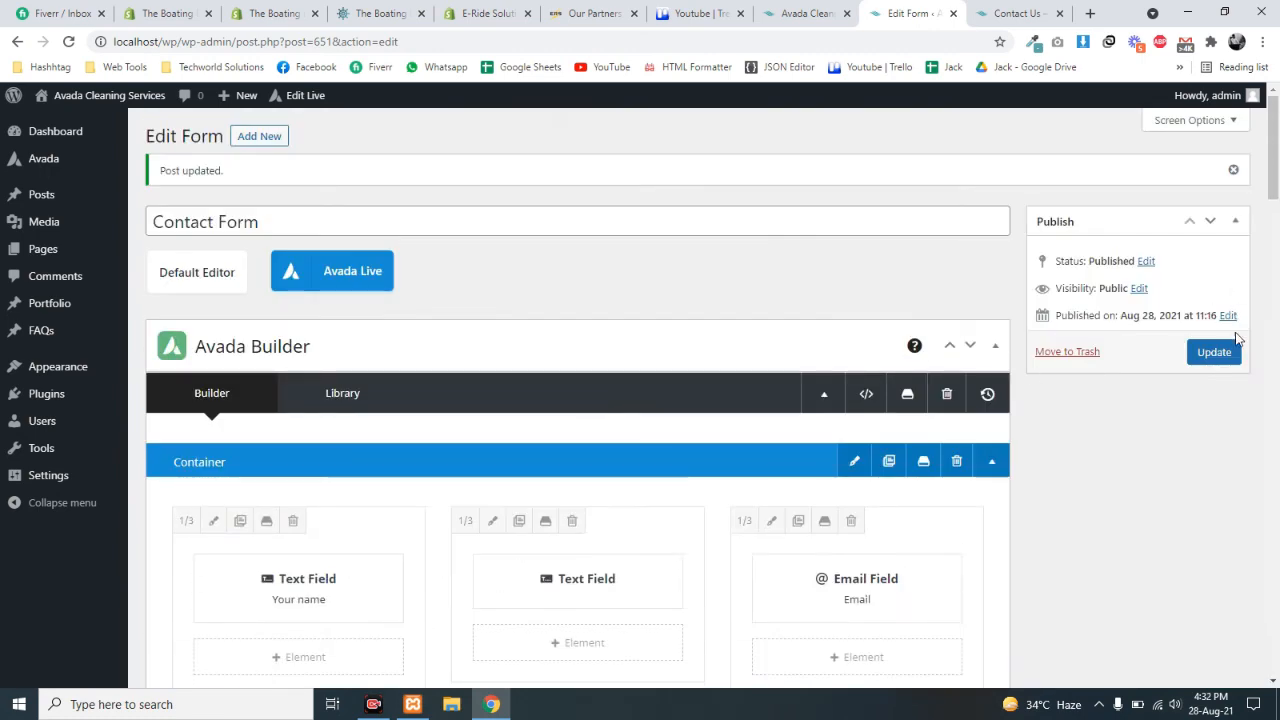
- Update the Contact Form and reload the live Contact Us page
left_click(1214, 352)
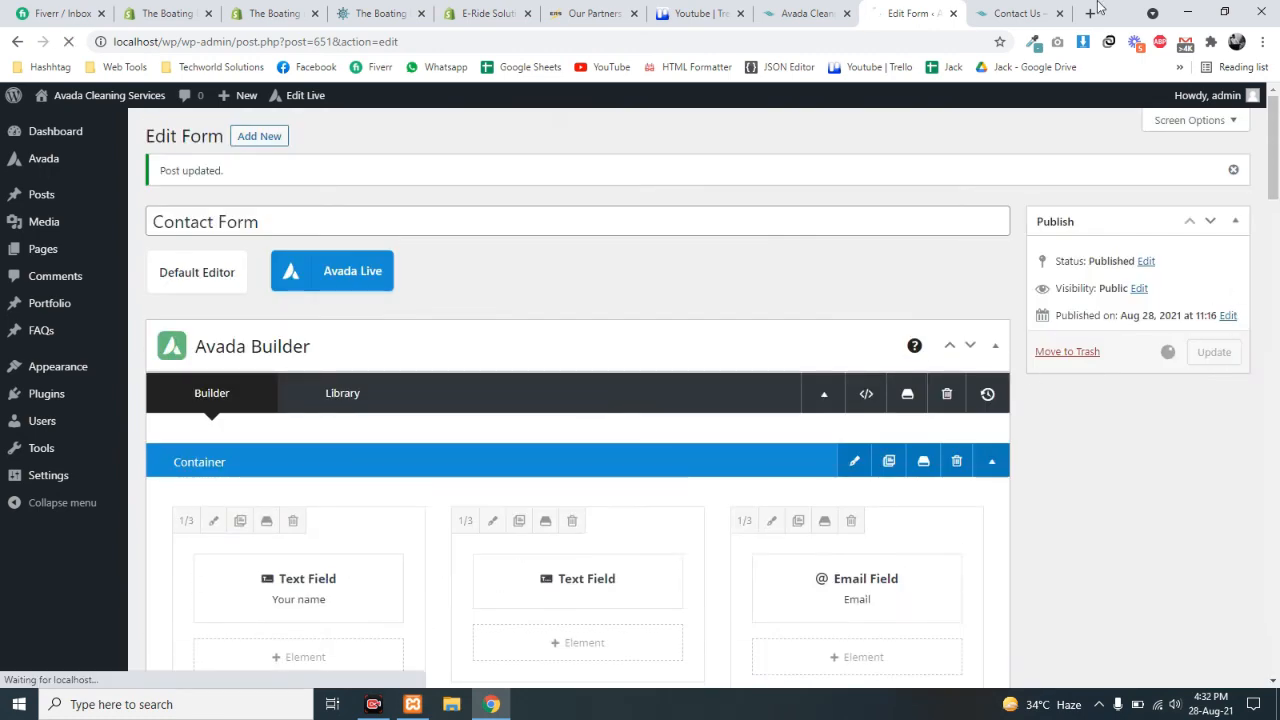
left_click(1013, 13)
key("F5")
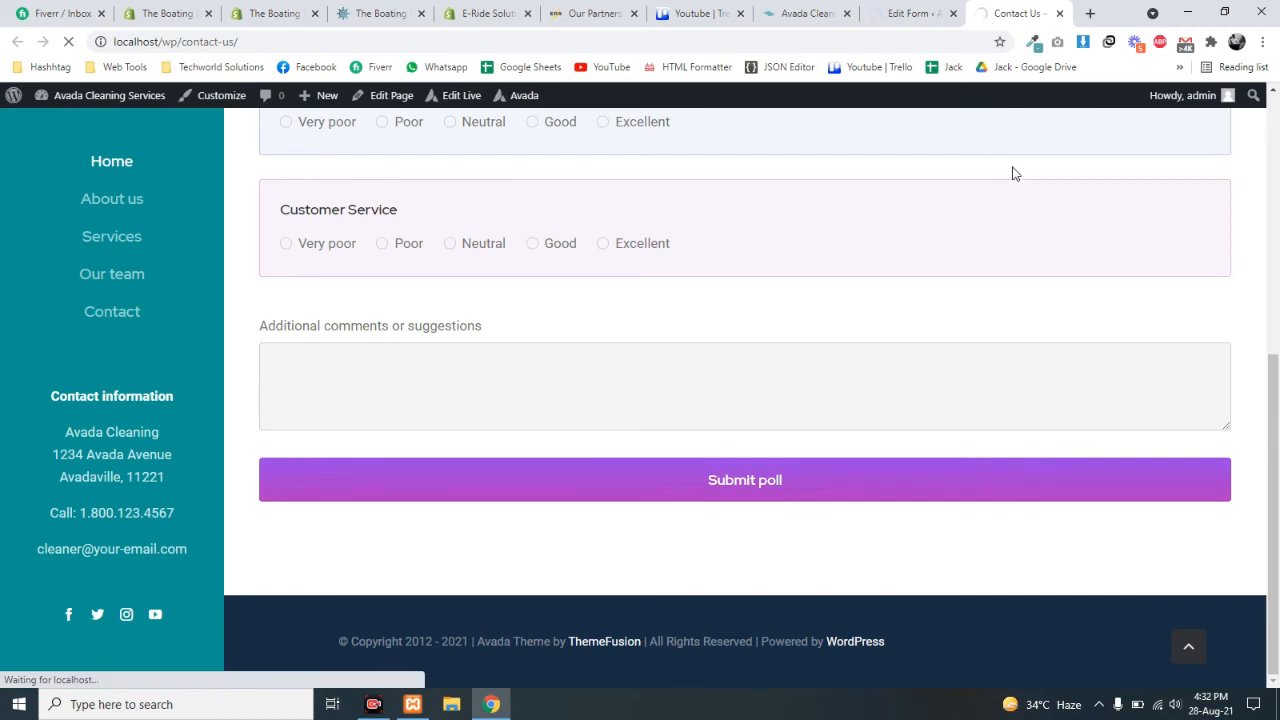
- Recheck the saved Submission settings and form submission email, then return to the Contact Us page
left_click(905, 12)
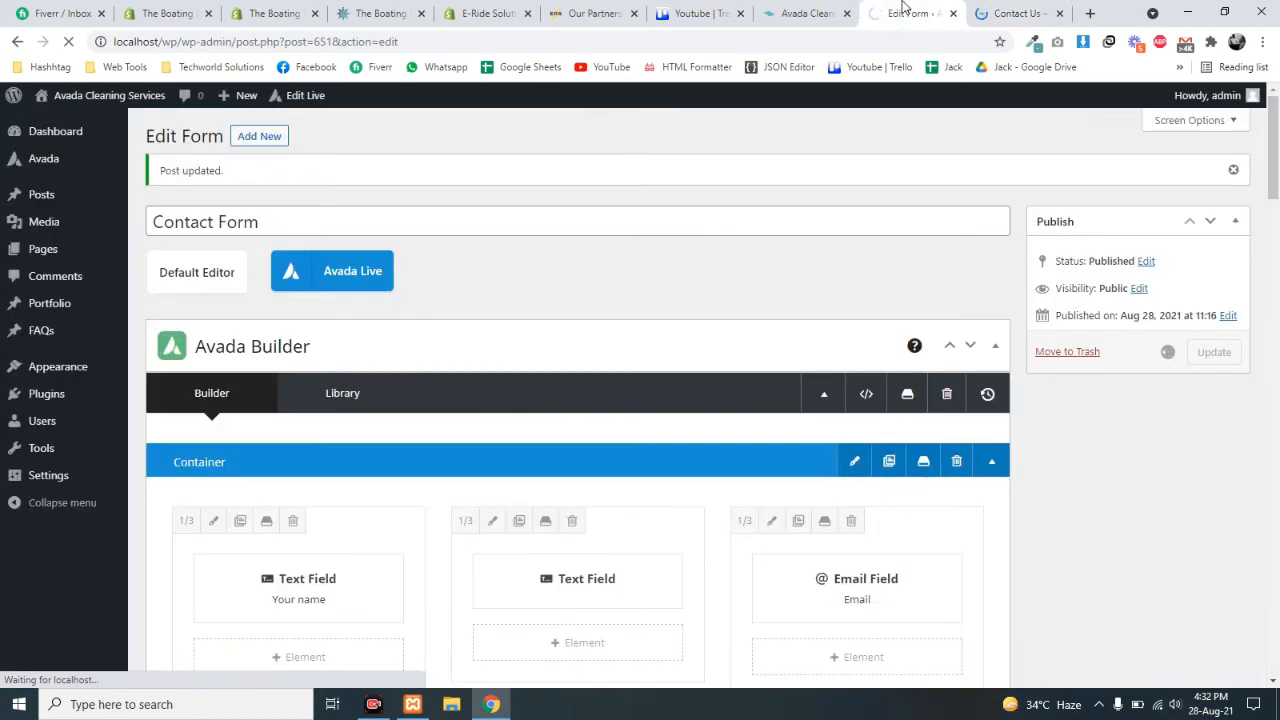
scroll(832, 210, "down", 20)
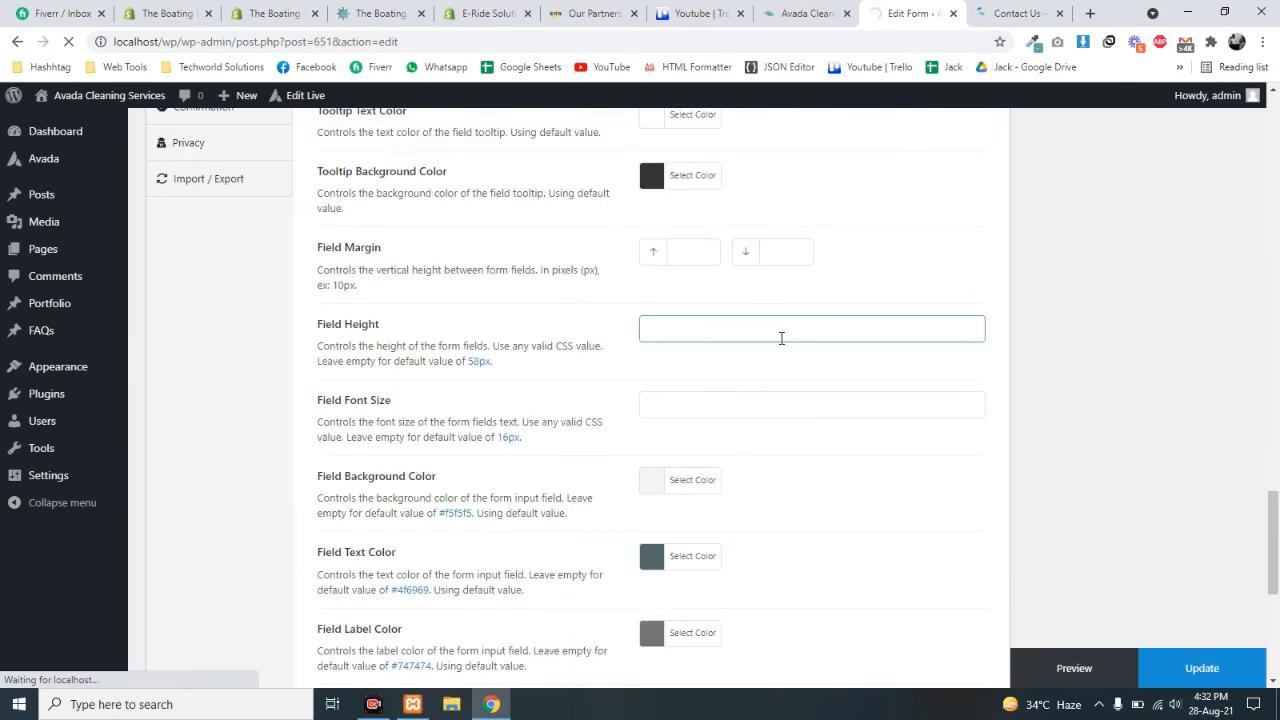
scroll(700, 345, "up", 3)
left_click(231, 395)
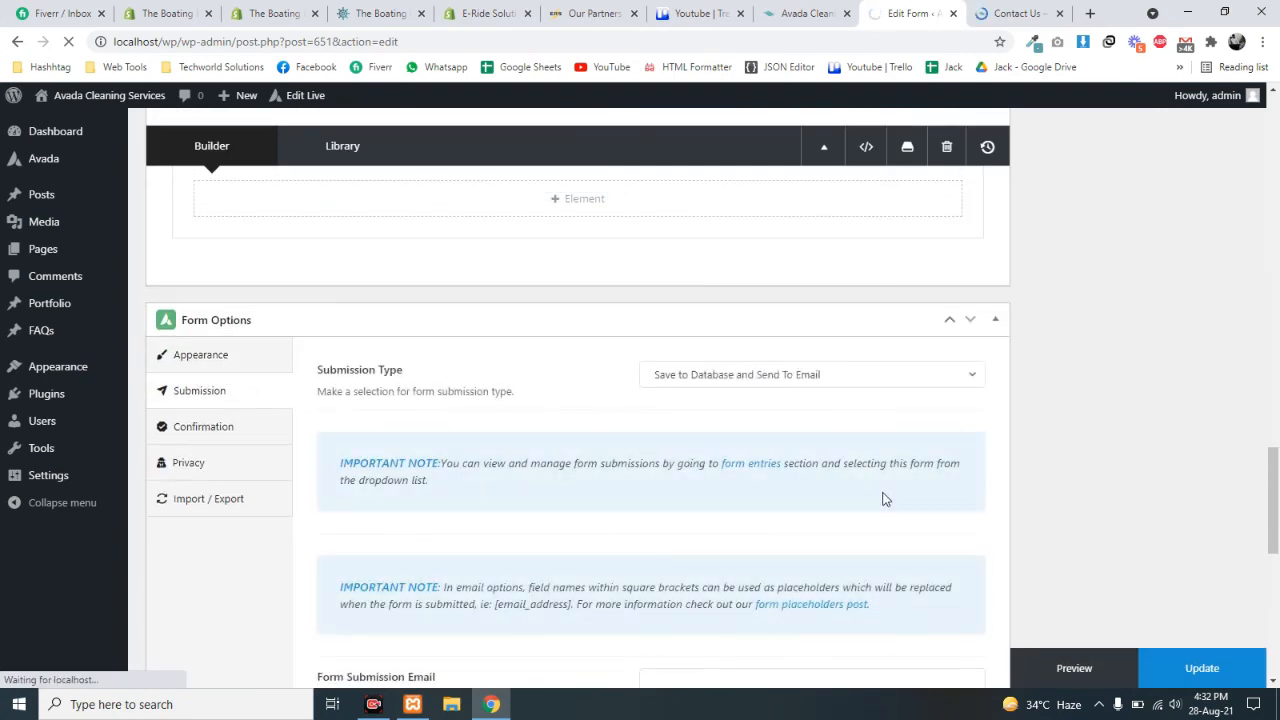
scroll(586, 461, "down", 3)
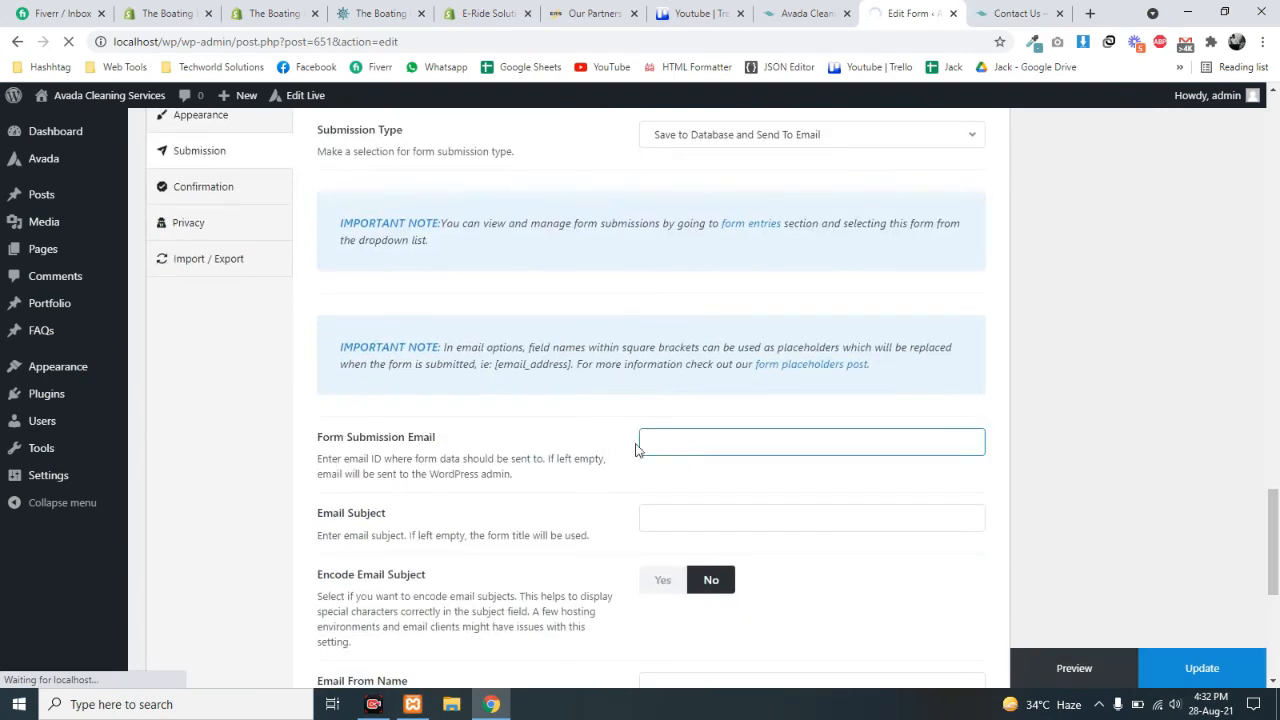
left_click(750, 440)
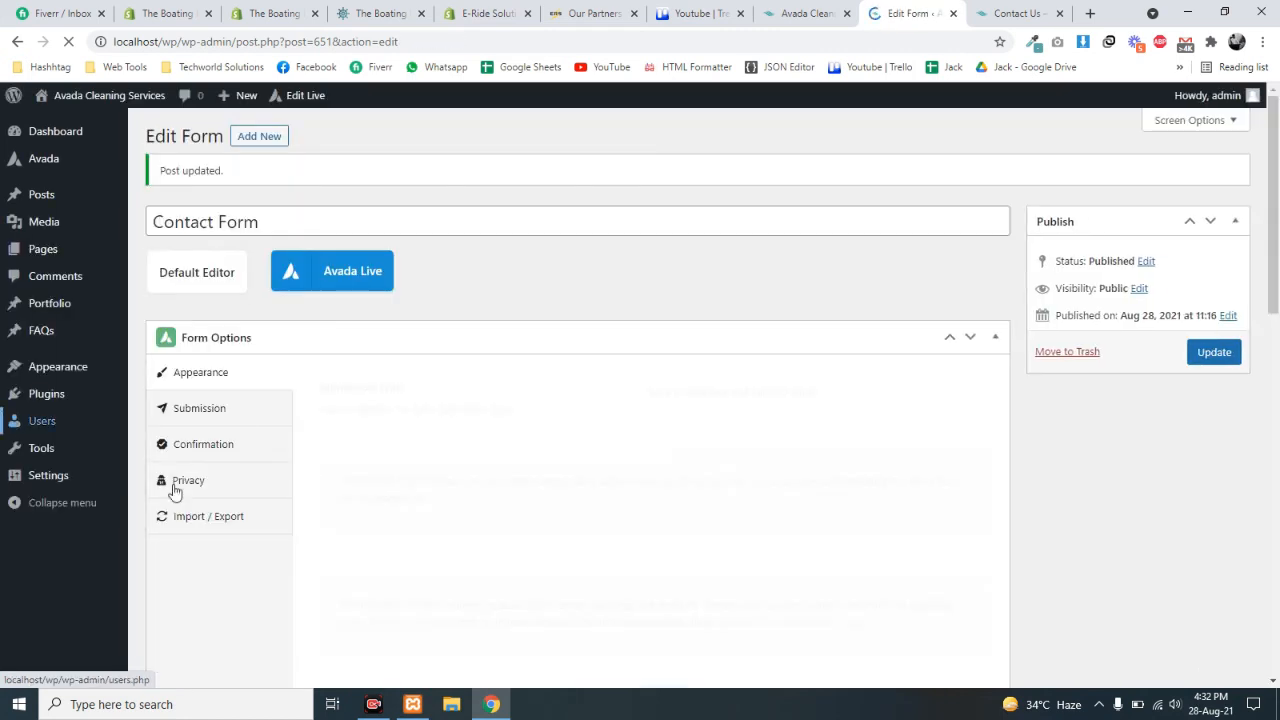
scroll(600, 500, "down", 10)
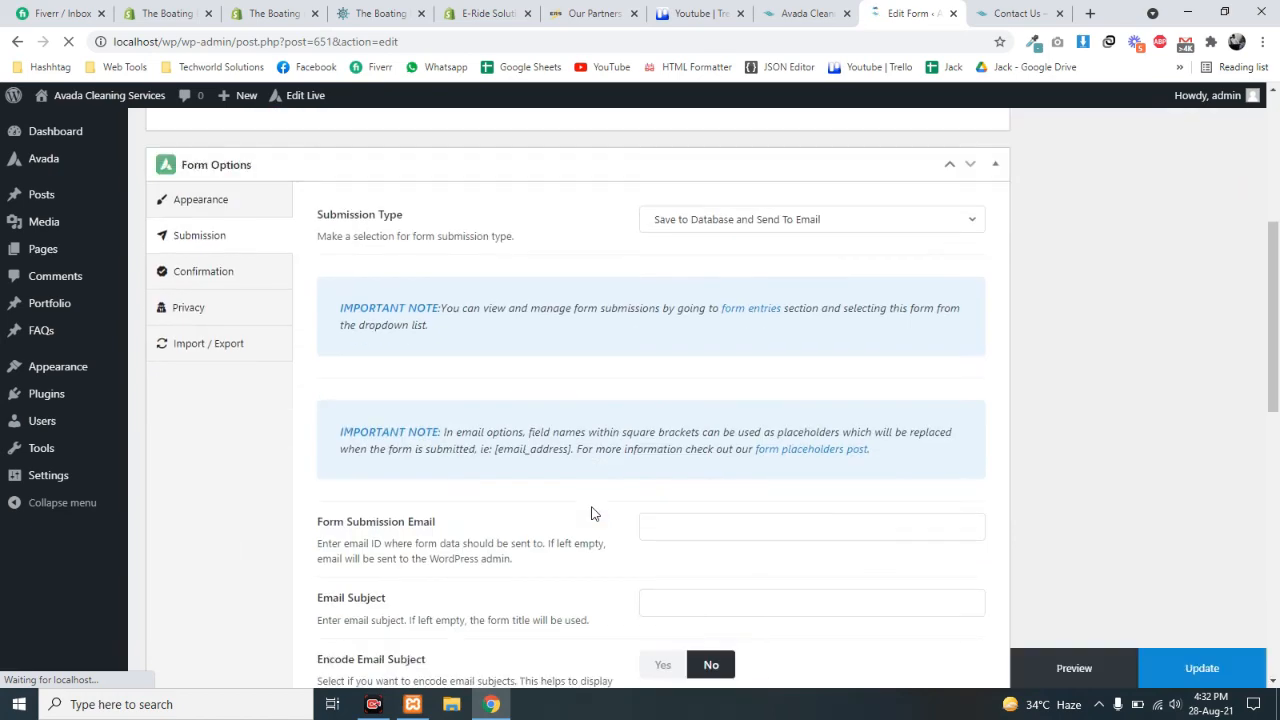
scroll(615, 505, "down", 4)
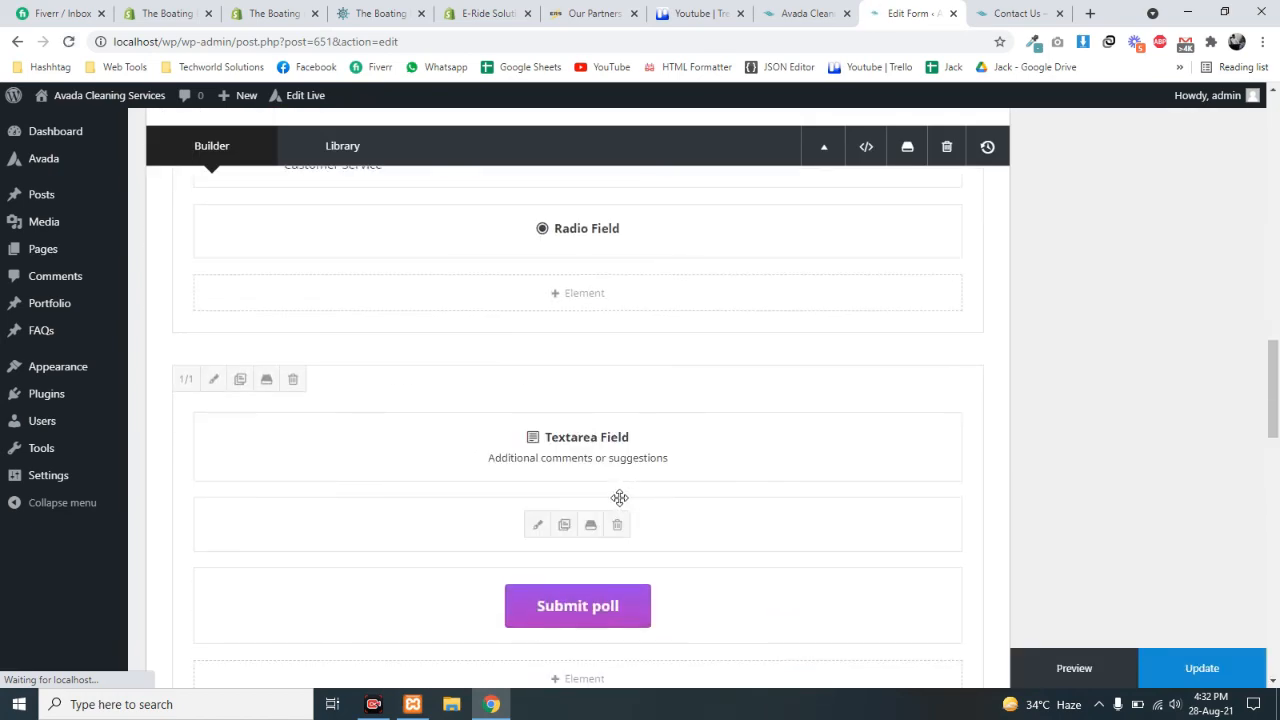
scroll(489, 369, "up", 12)
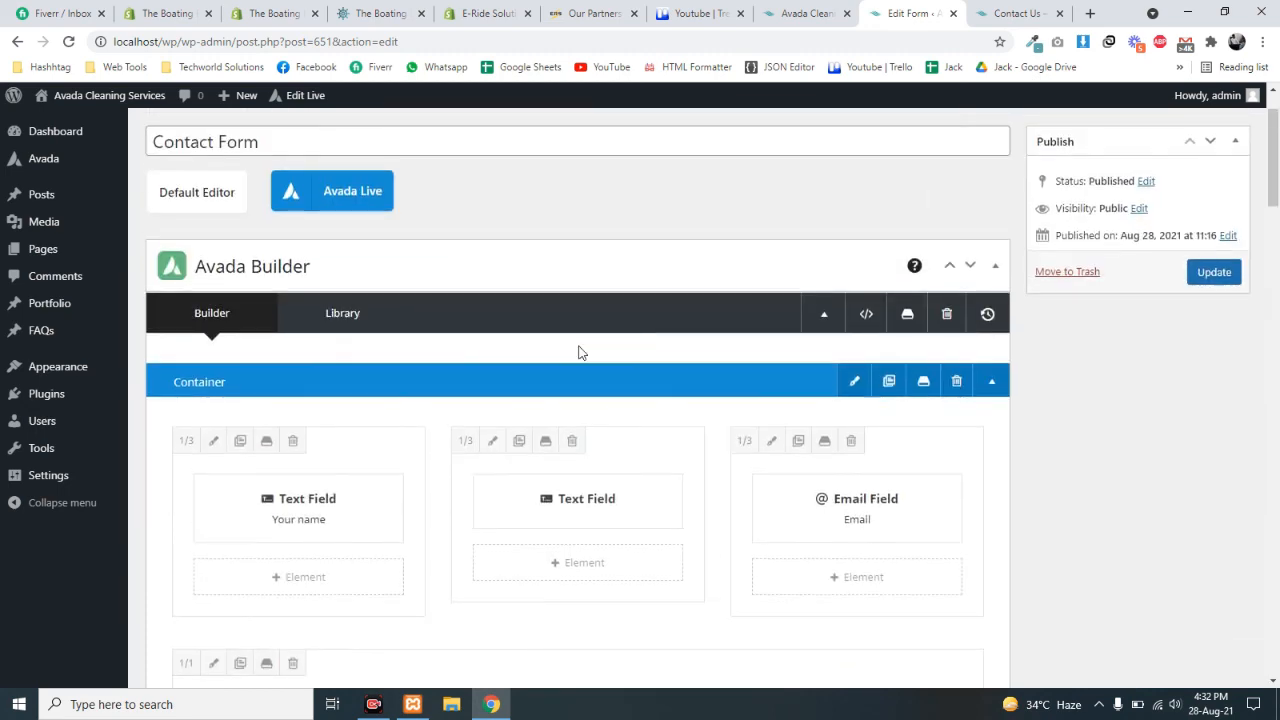
left_click(1016, 13)
scroll(560, 229, "down", 10)
scroll(321, 286, "up", 10)
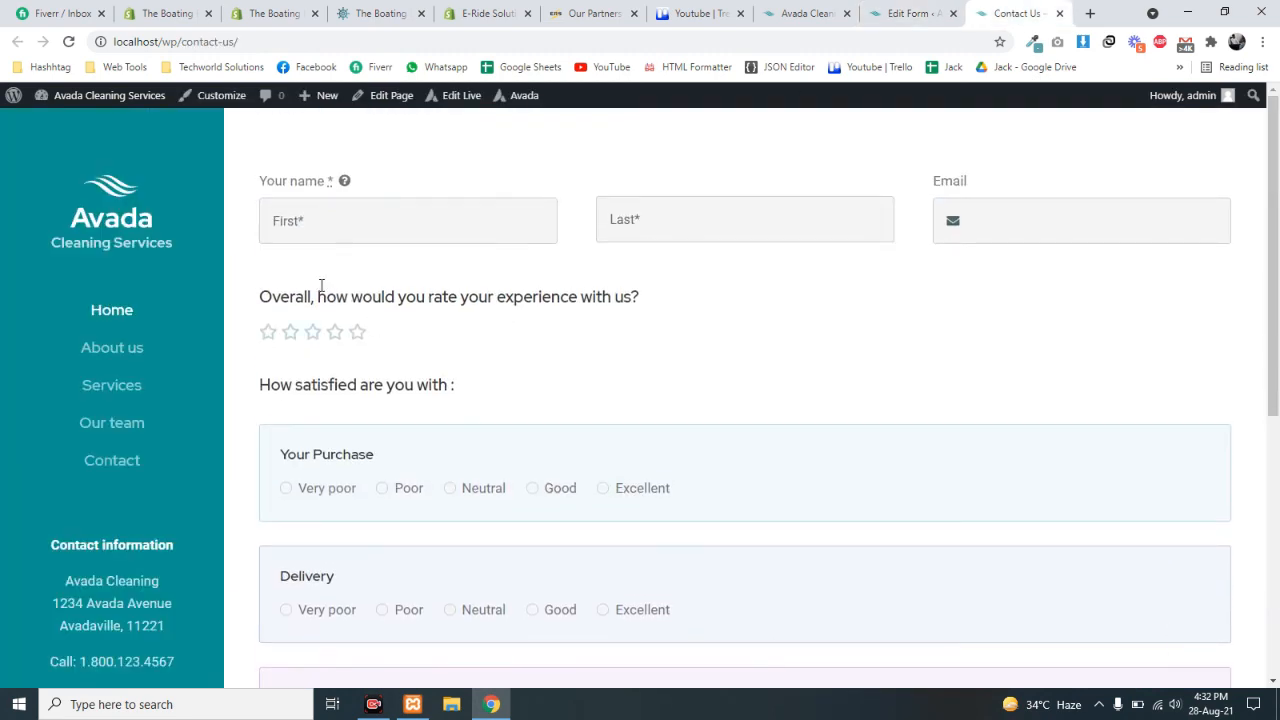
- Fill in the first name, last name and email address, using the saved email suggestion
left_click(336, 218)
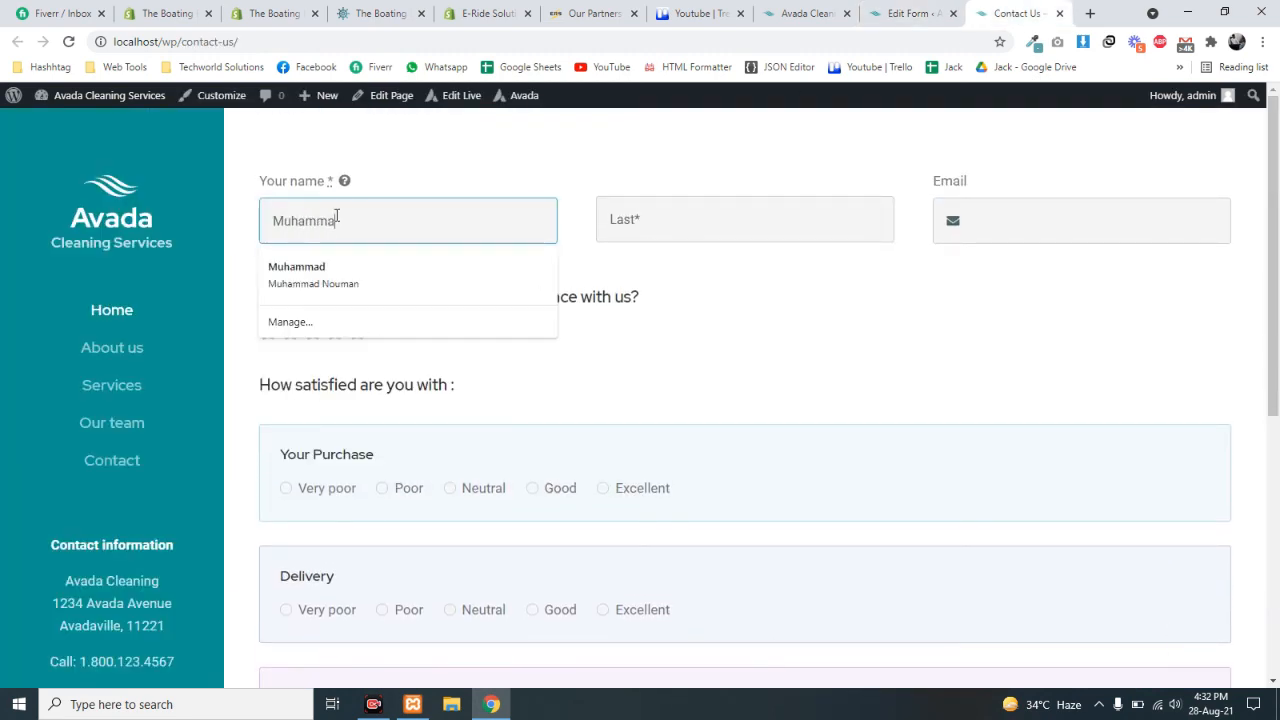
key("Tab")
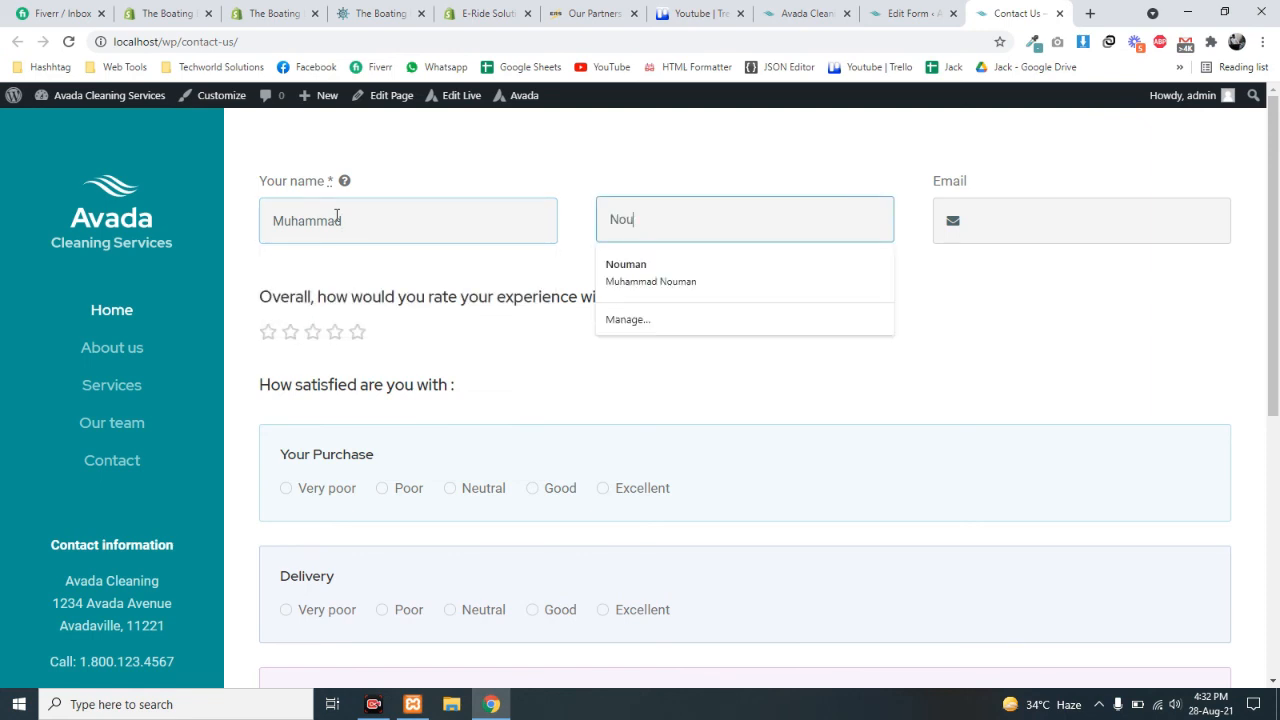
key("Tab")
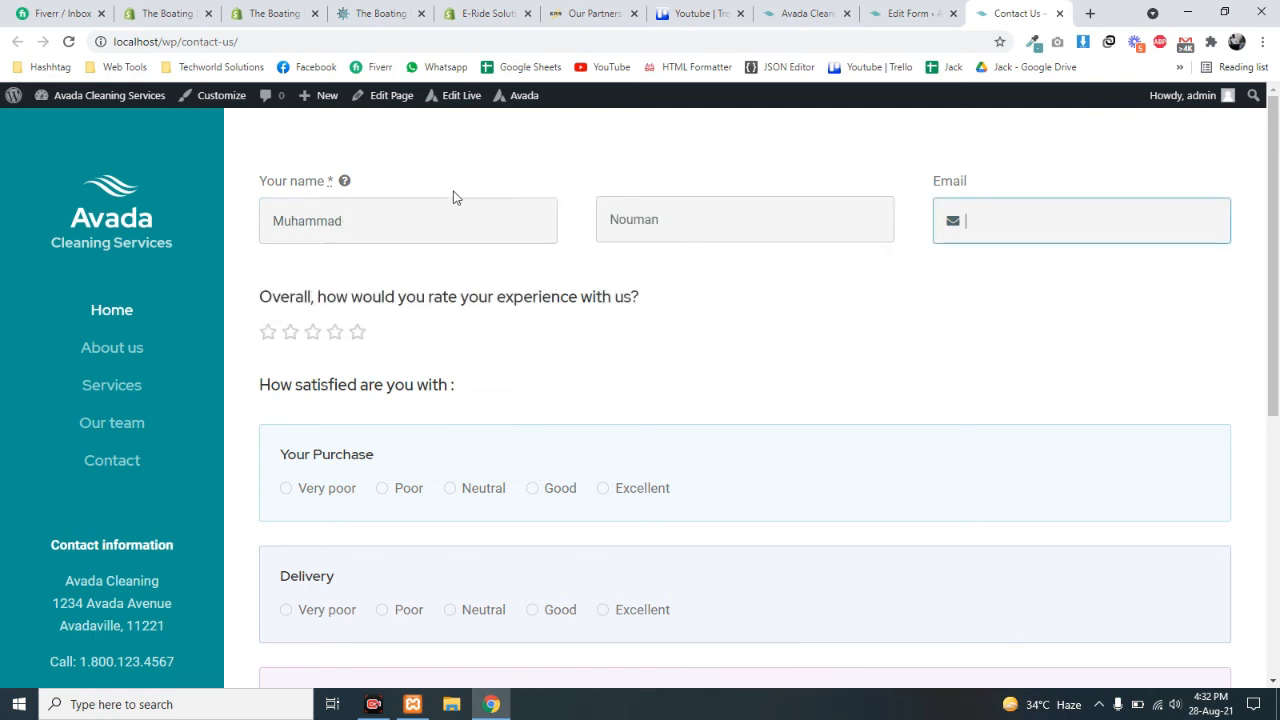
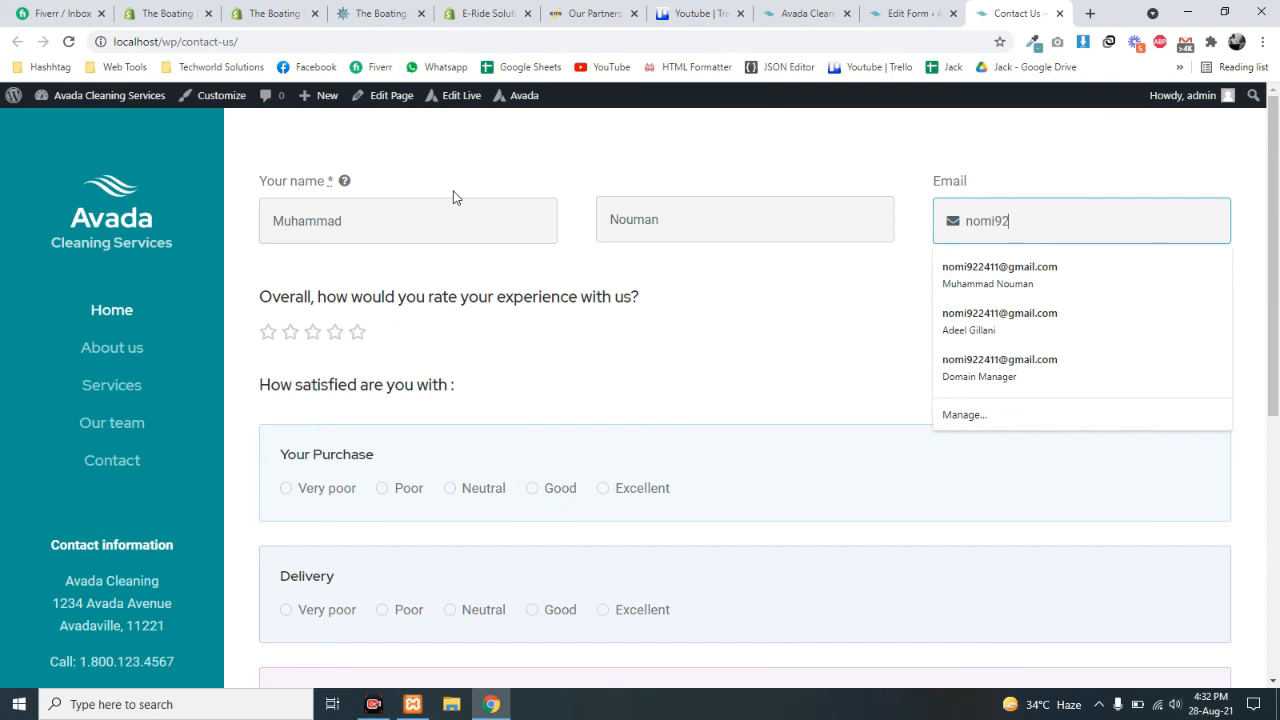
key("Down")
key("Return")
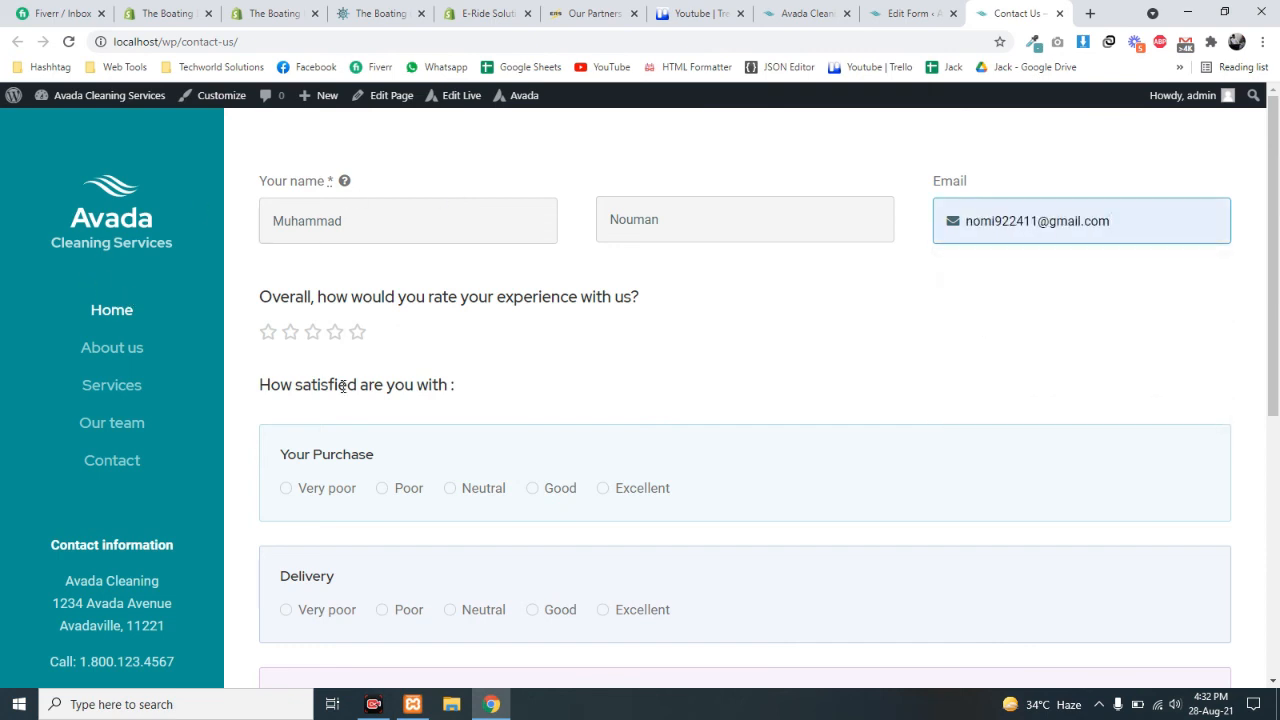
- Rate four stars, Purchase Neutral, Delivery Good, Customer Service Poor, comment 'THi', and submit the poll
scroll(286, 346, "down", 3)
scroll(298, 242, "up", 2)
left_click(336, 252)
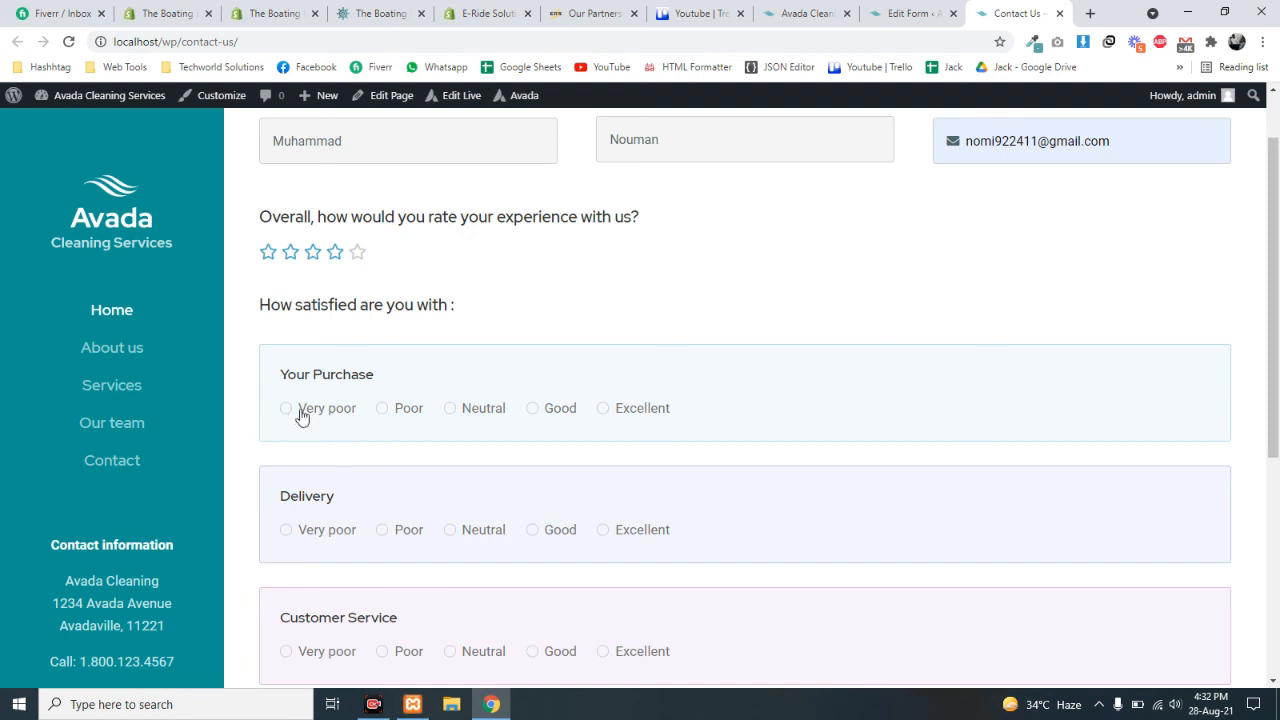
left_click(450, 410)
scroll(488, 422, "down", 2)
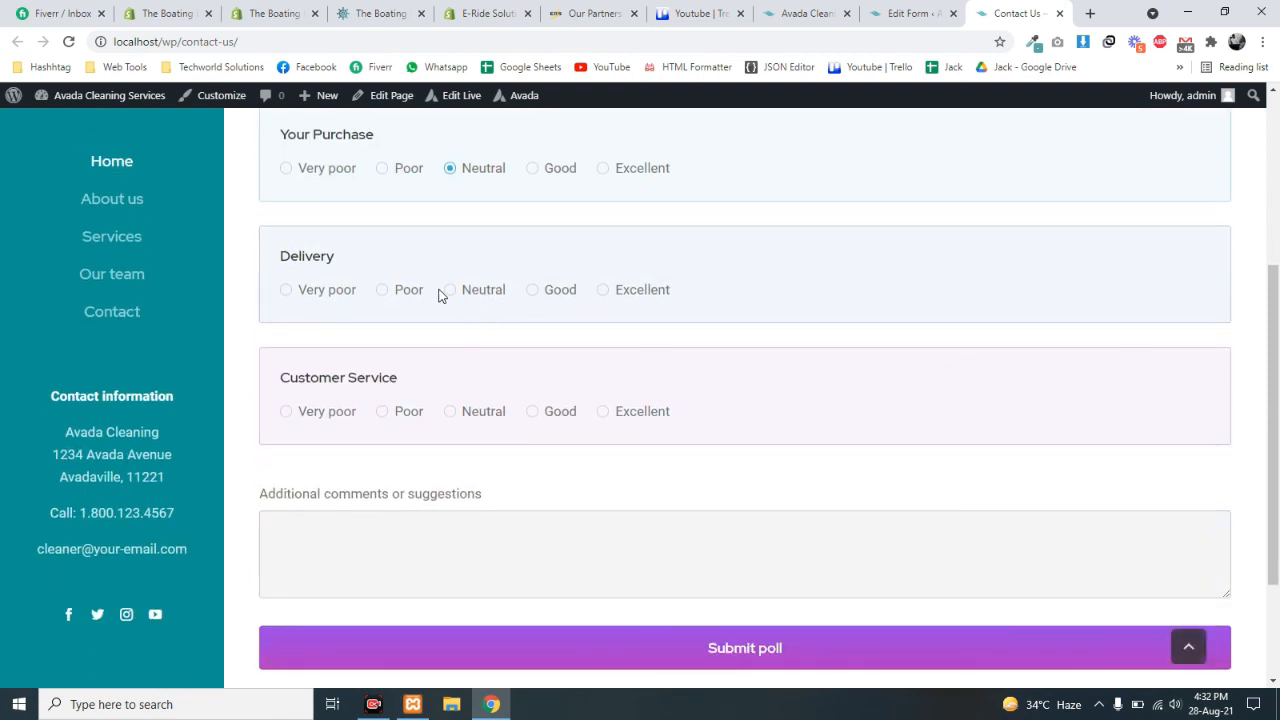
left_click(531, 290)
left_click(384, 414)
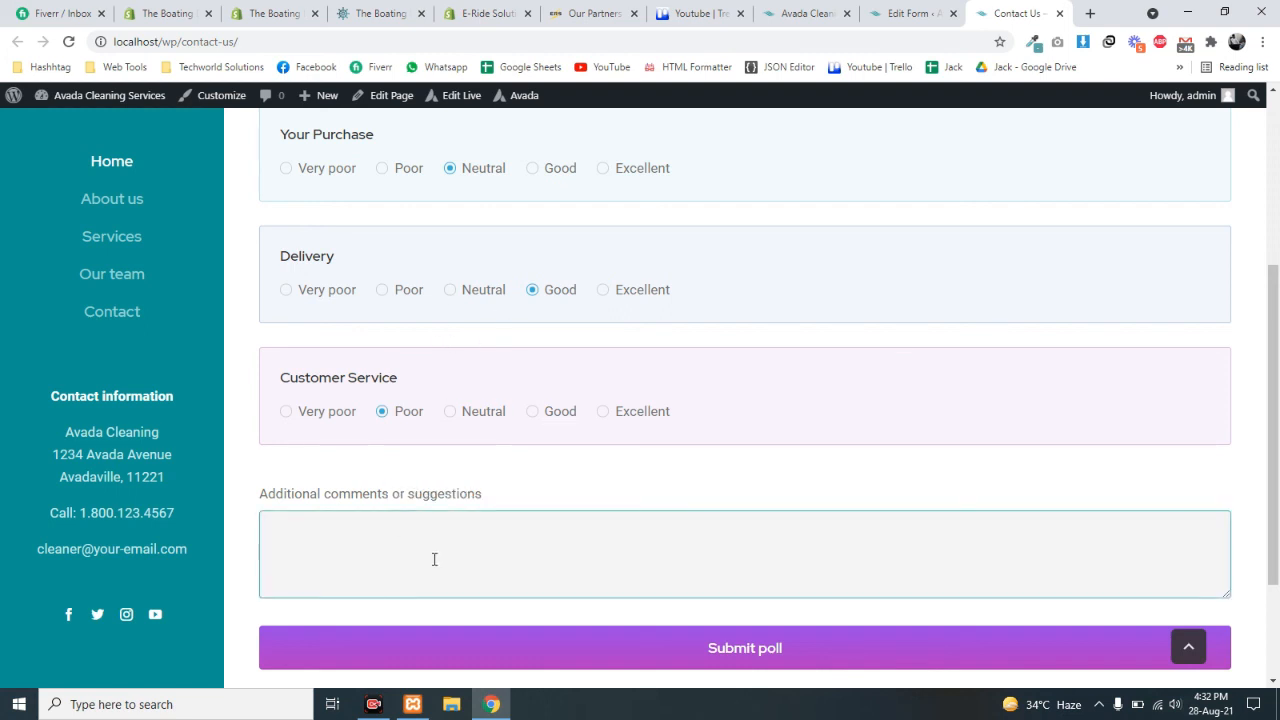
type("THis is test comments")
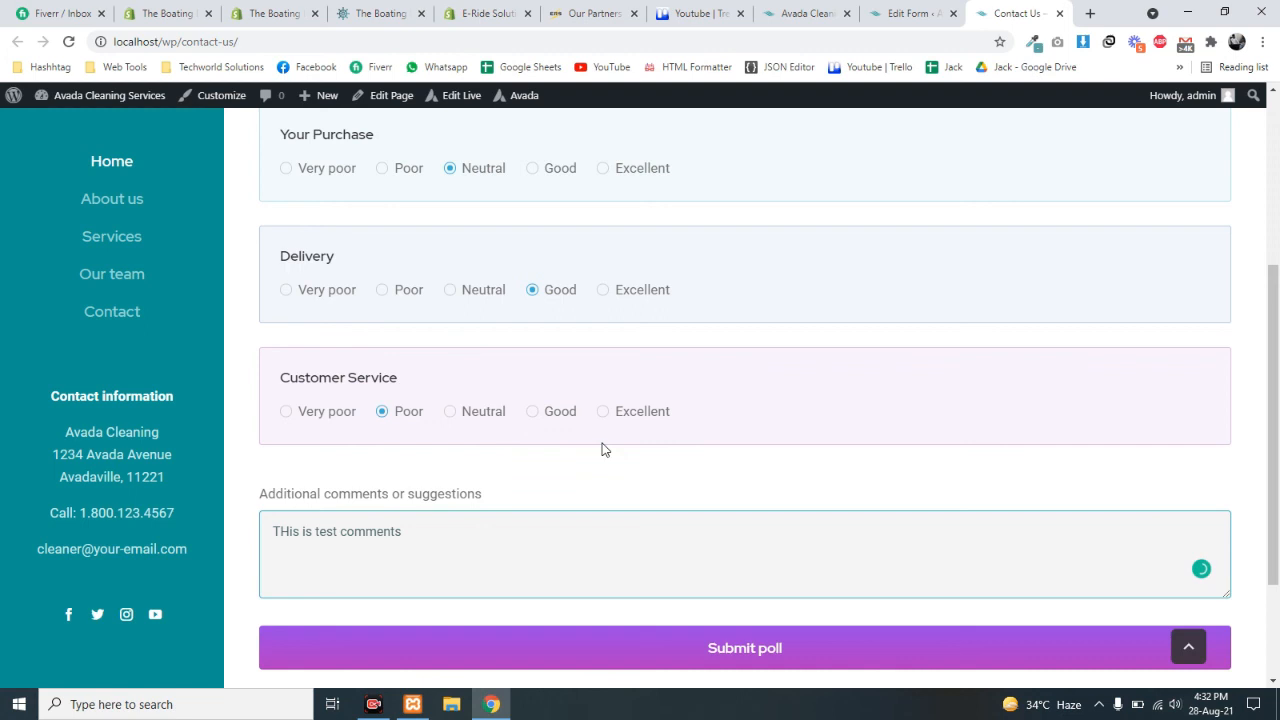
scroll(603, 450, "down", 2)
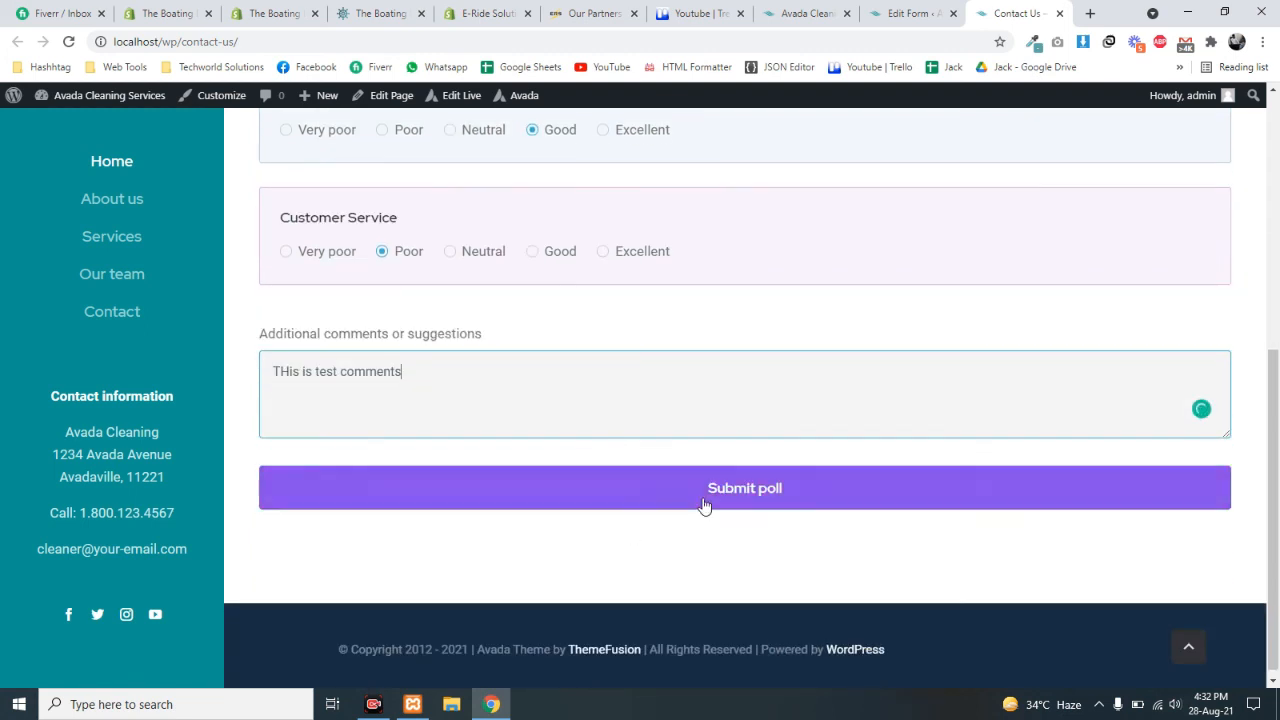
left_click(711, 491)
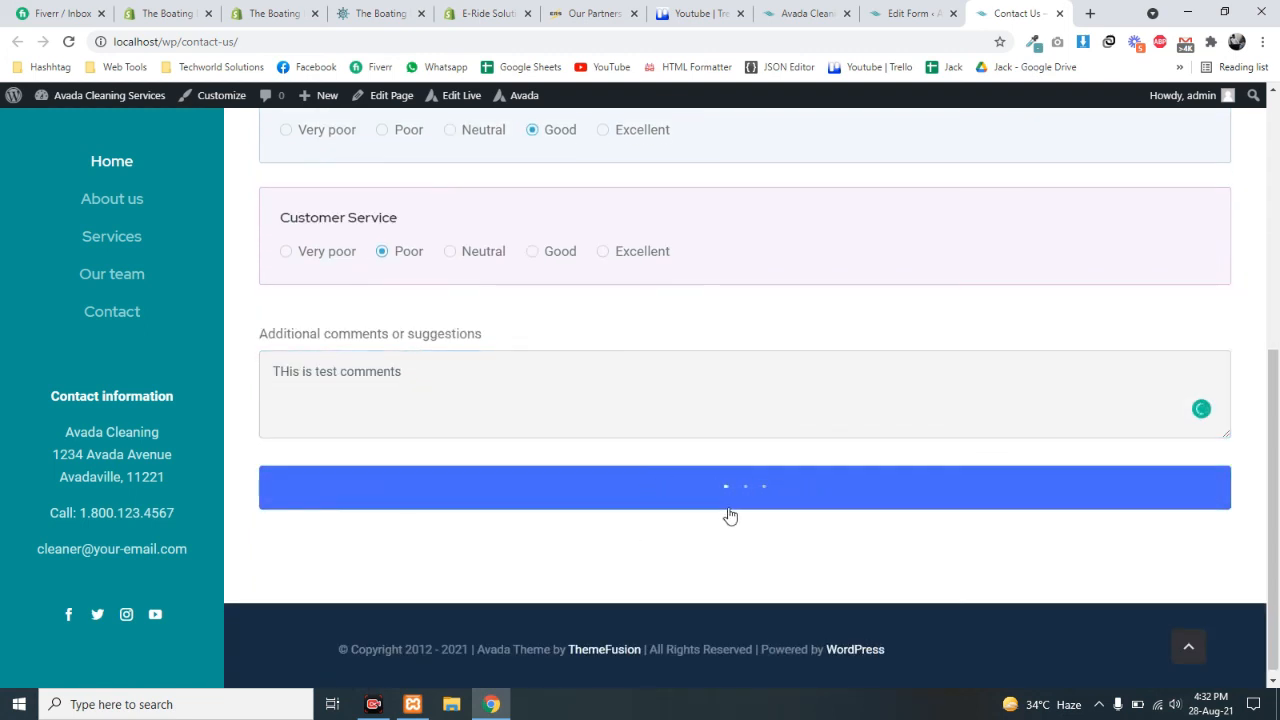
- Highlight the confirmation 'Thank you for your message. It has been sent.'
left_click_drag(517, 512, 816, 524)
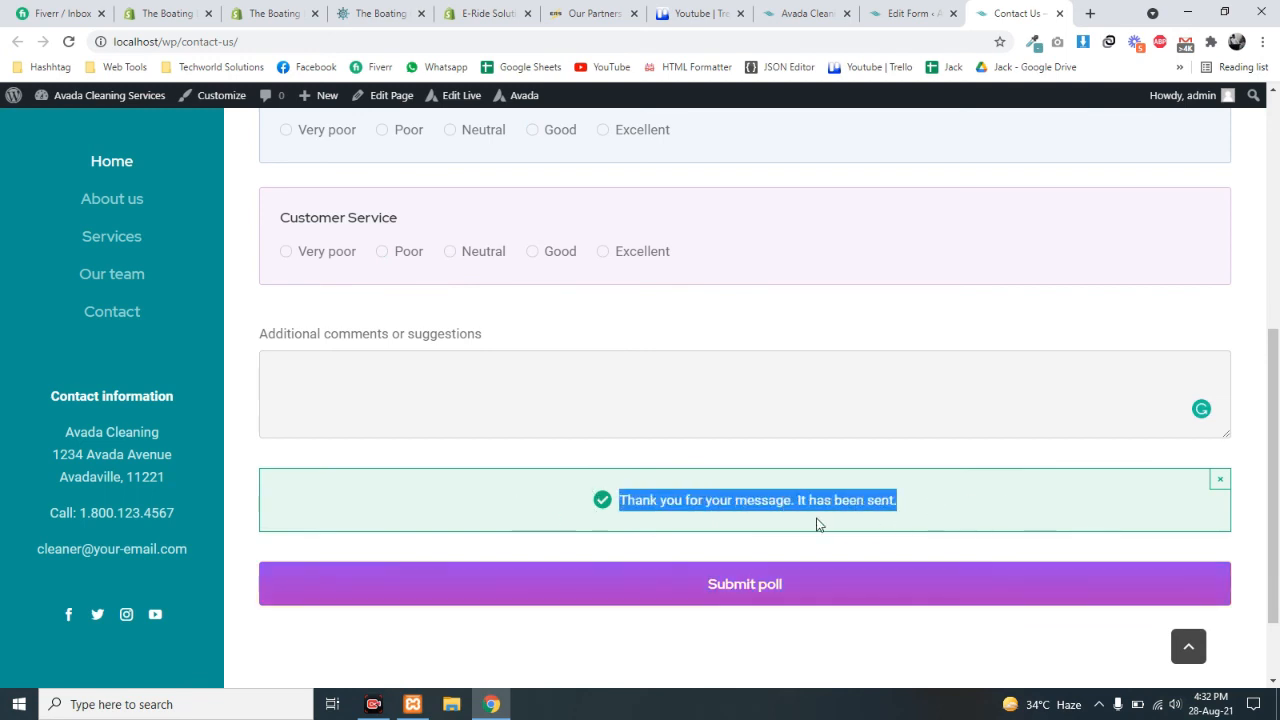
double_click(651, 500)
double_click(820, 500)
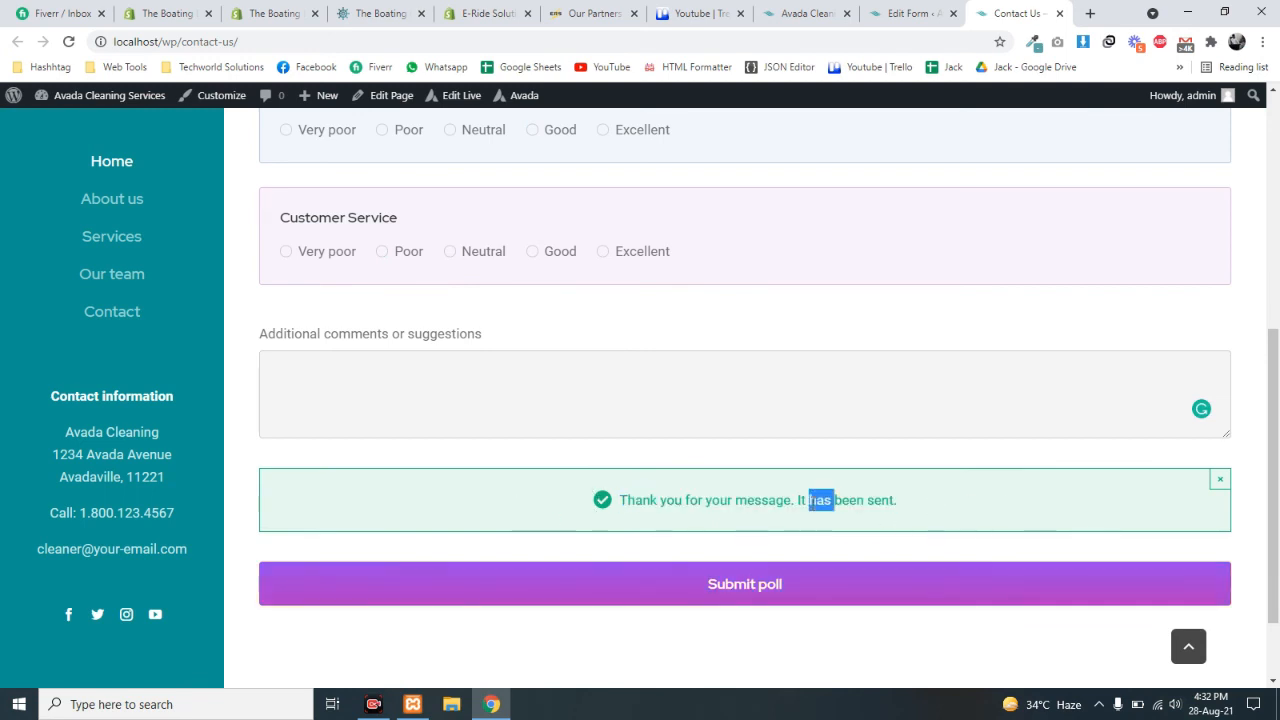
triple_click(812, 500)
left_click(794, 501)
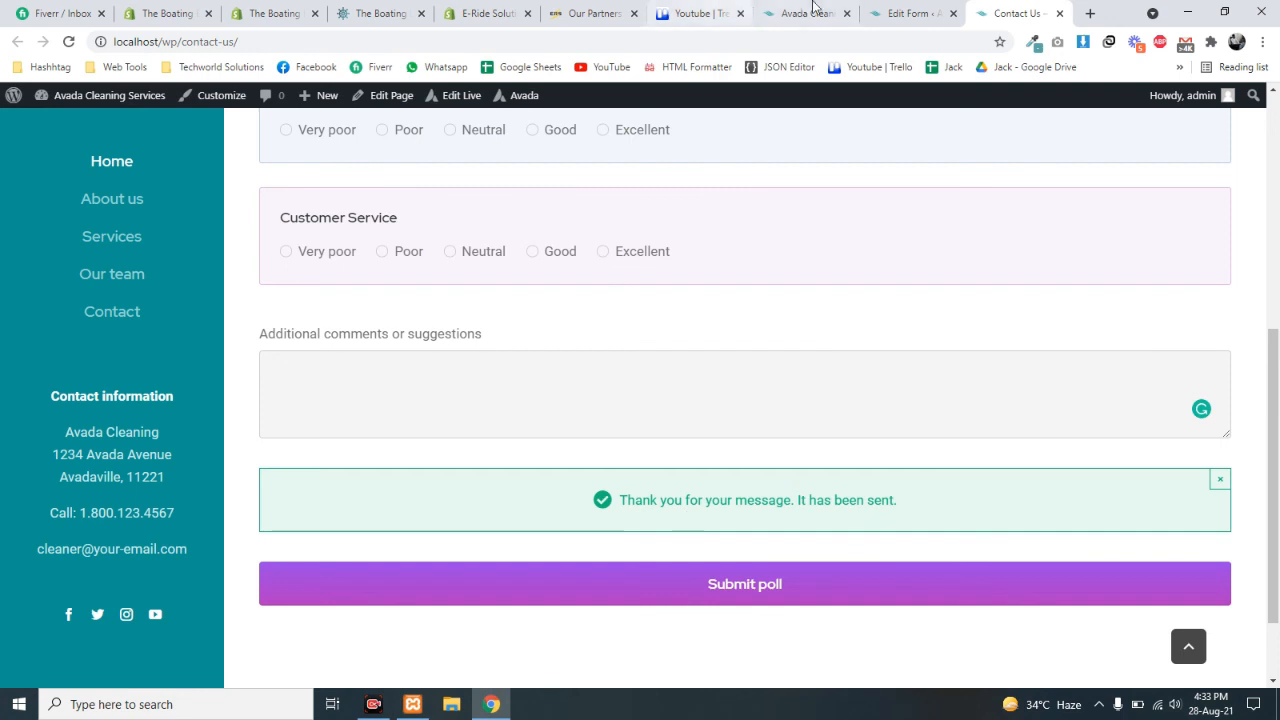
- Go to Avada > Forms and open the Contact Form's submitted entries
left_click(900, 13)
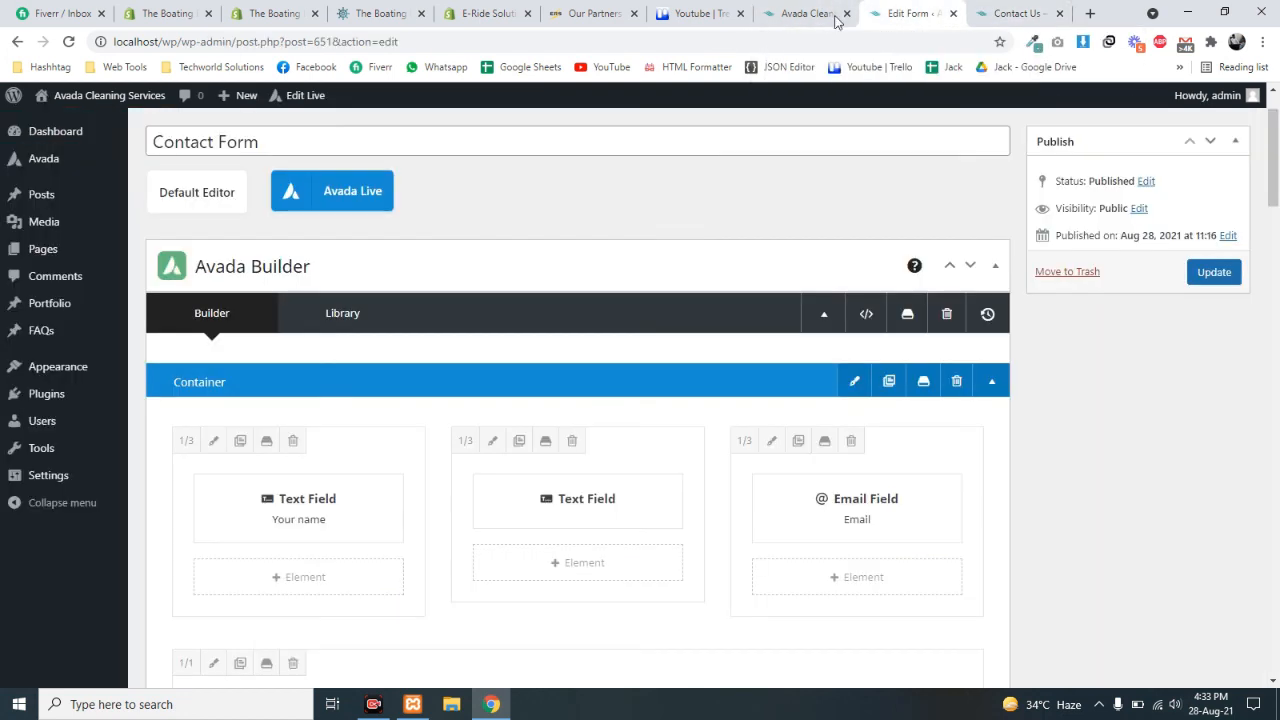
mouse_move(88, 161)
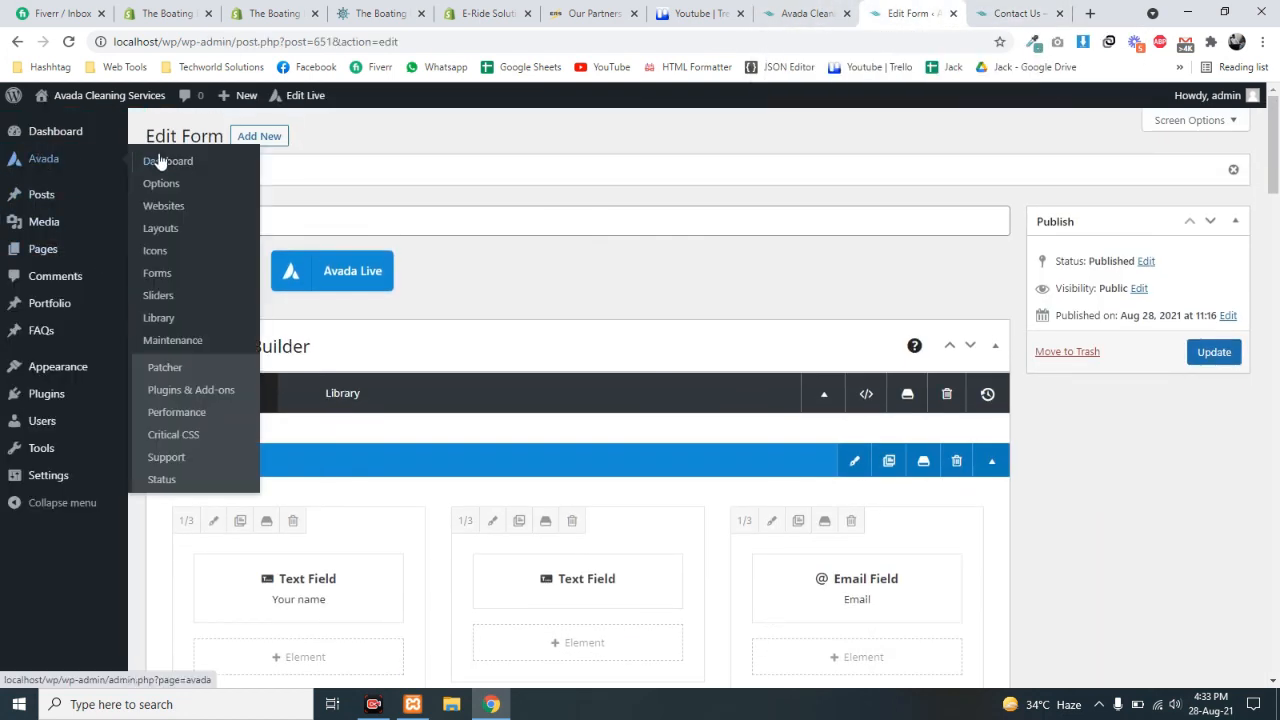
left_click(160, 276)
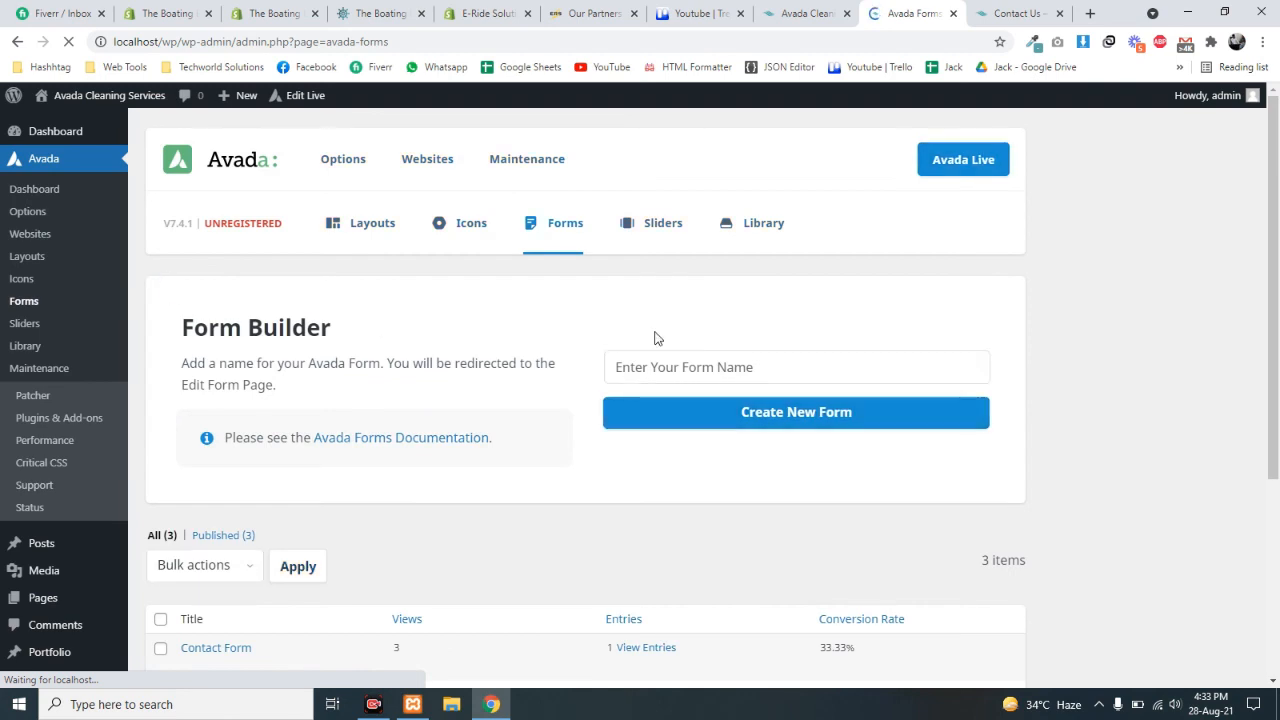
scroll(645, 340, "down", 3)
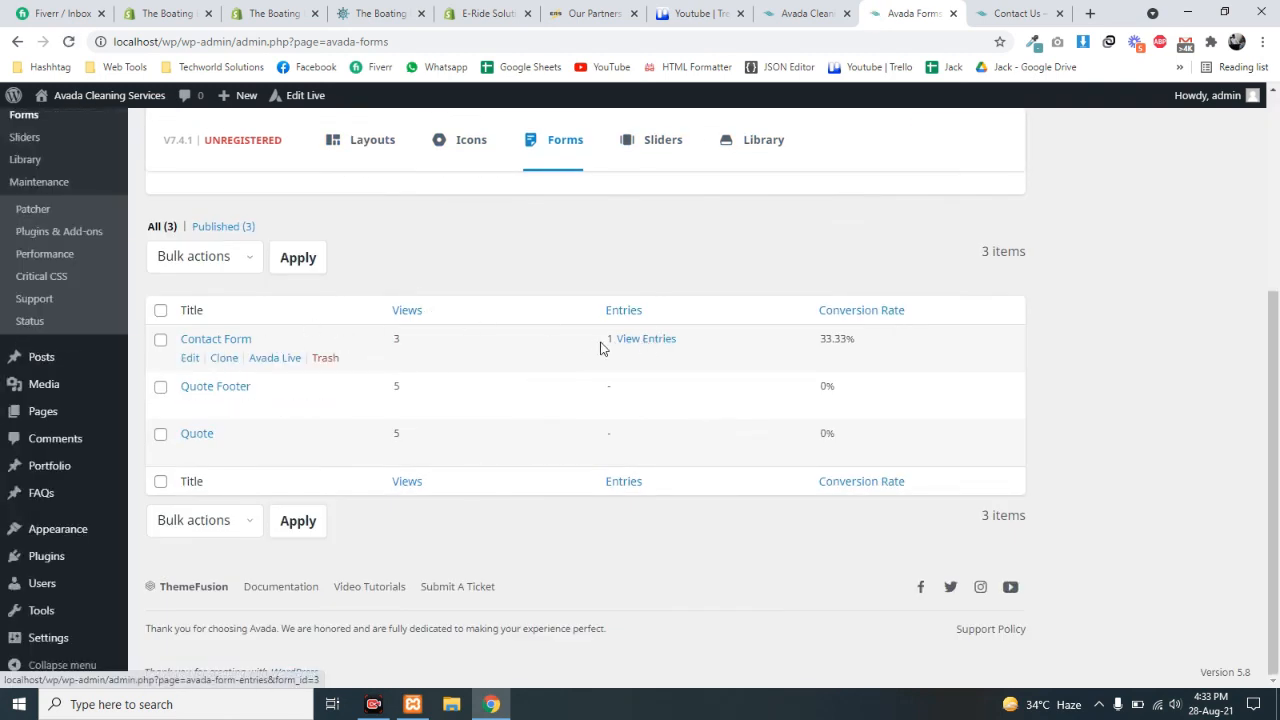
left_click_drag(602, 341, 615, 340)
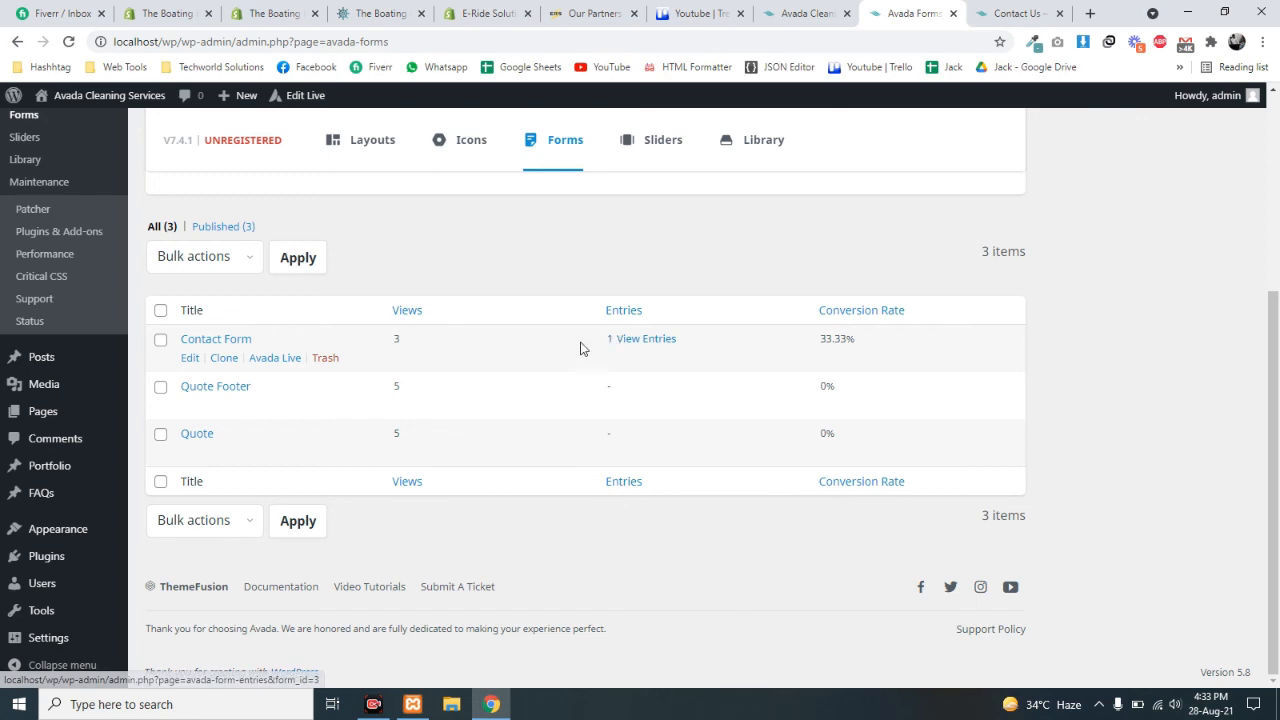
left_click(641, 340)
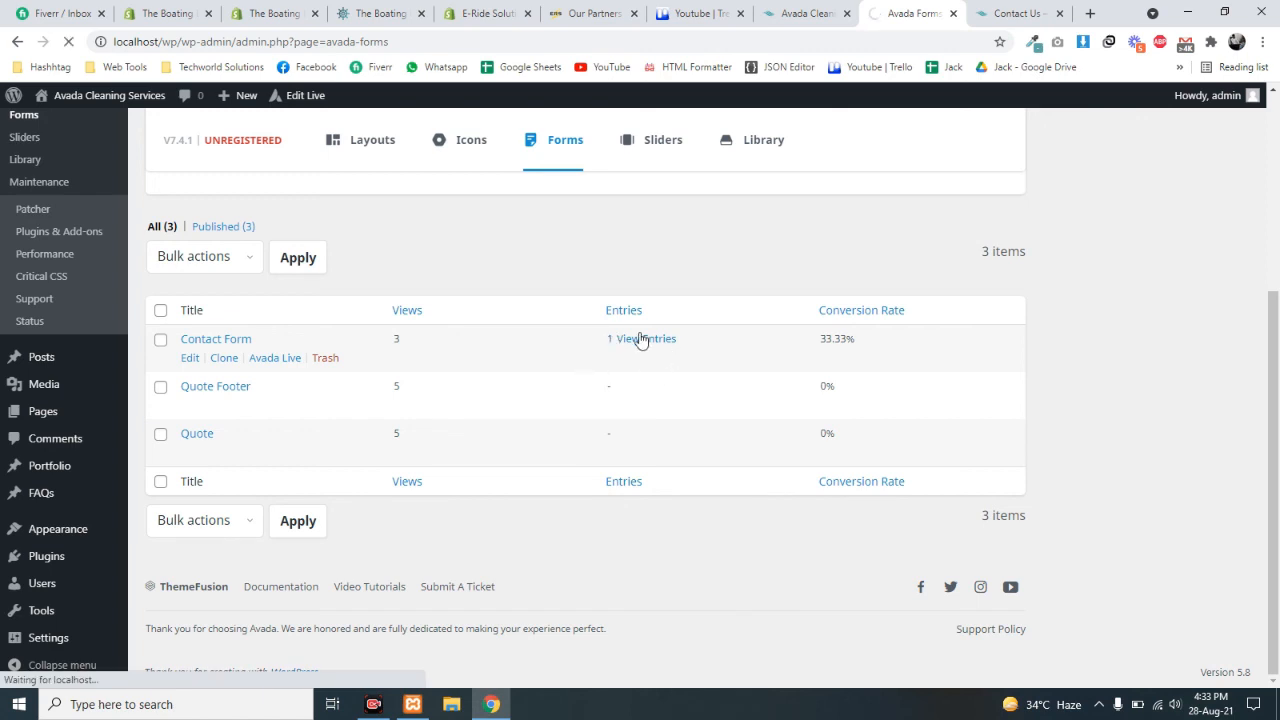
- Highlight the listed entry's values: experience 4, Neutral, Good, Poor
left_click(1003, 10)
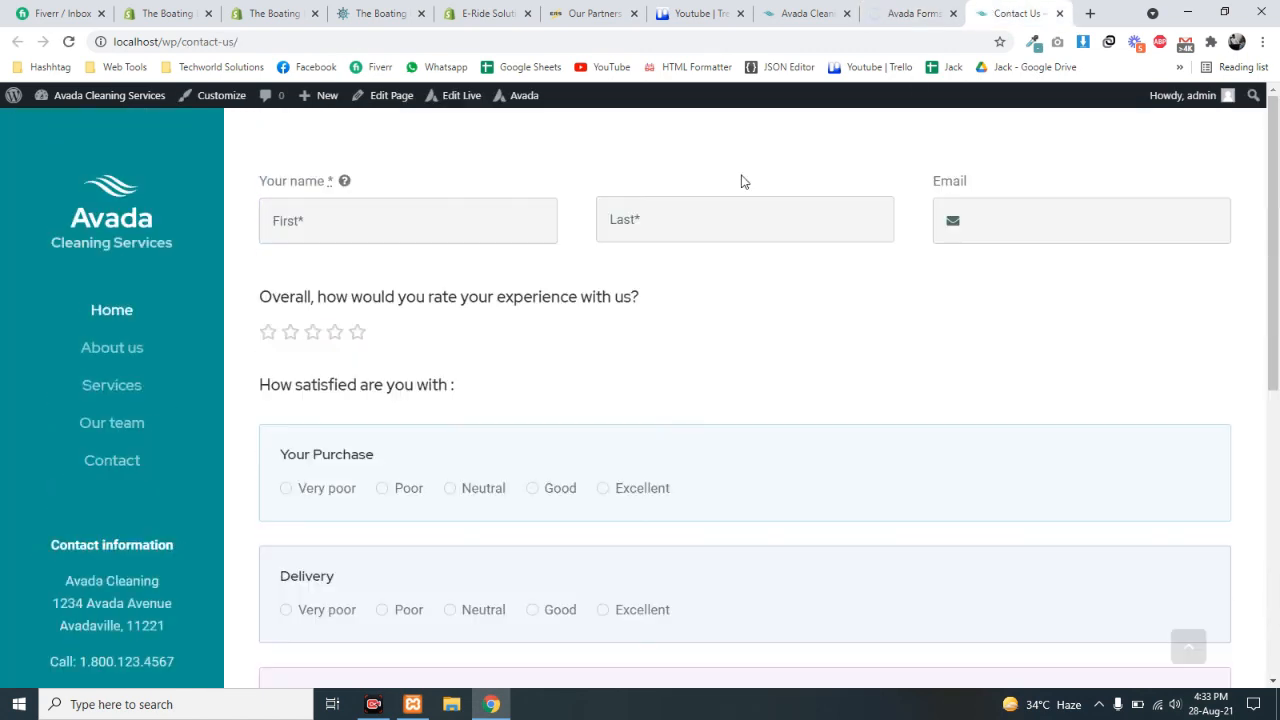
left_click(960, 10)
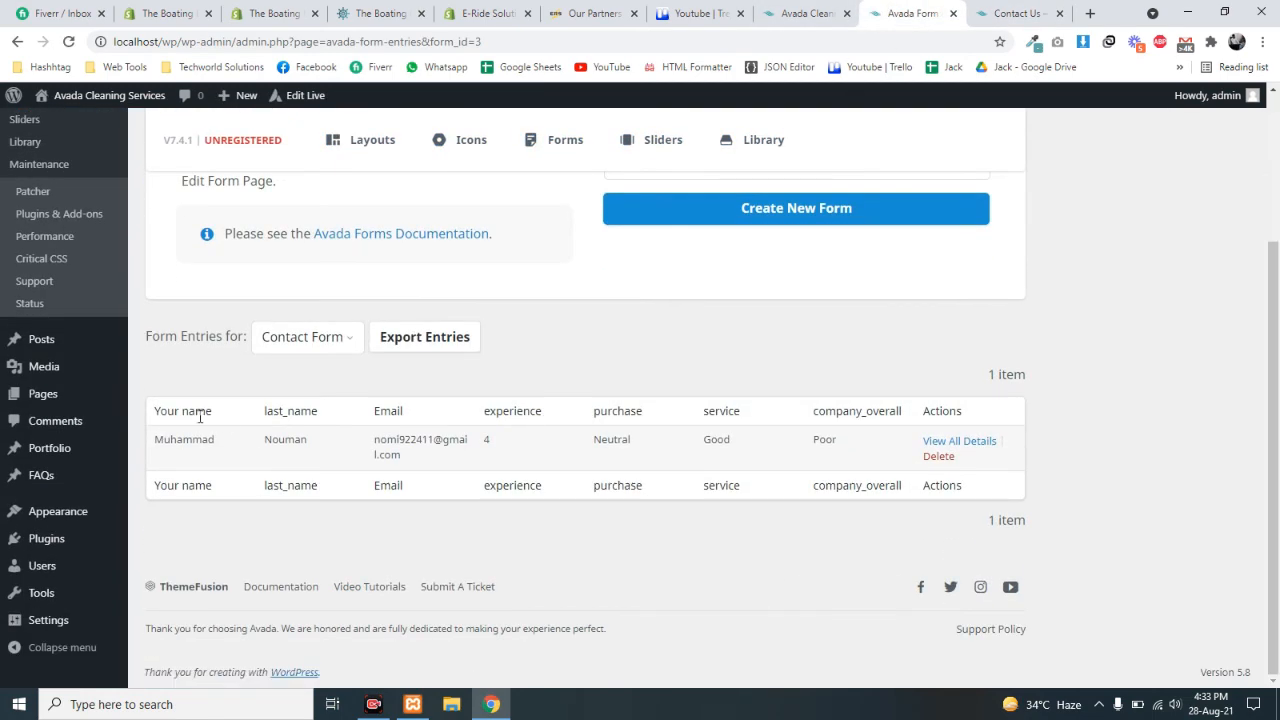
left_click_drag(231, 433, 890, 455)
left_click(763, 454)
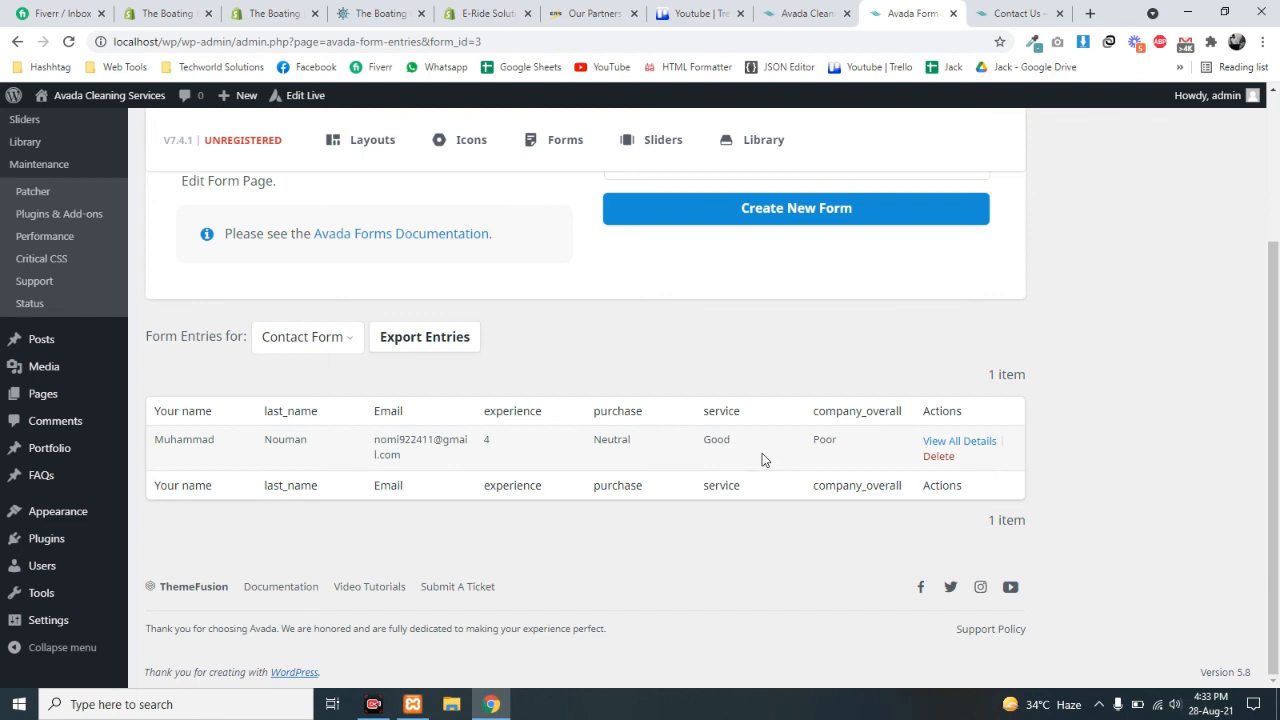
left_click(960, 441)
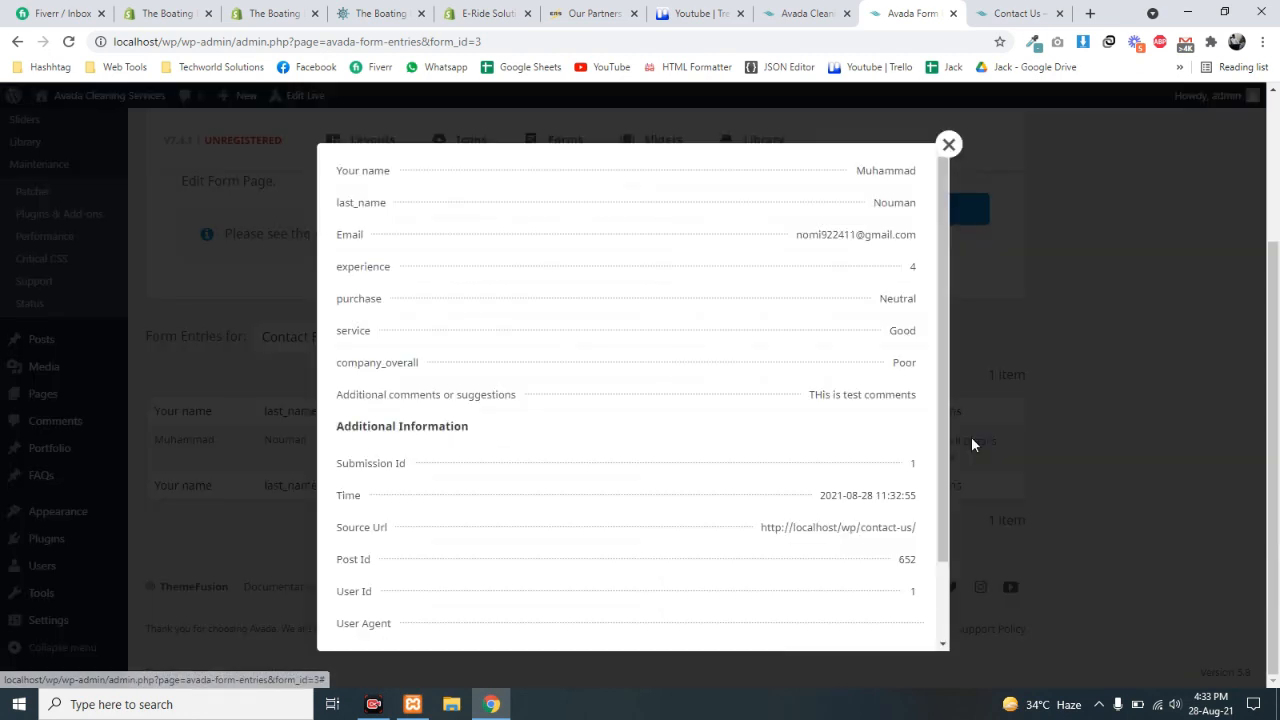
scroll(591, 477, "down", 2)
scroll(445, 256, "up", 1)
scroll(686, 449, "up", 2)
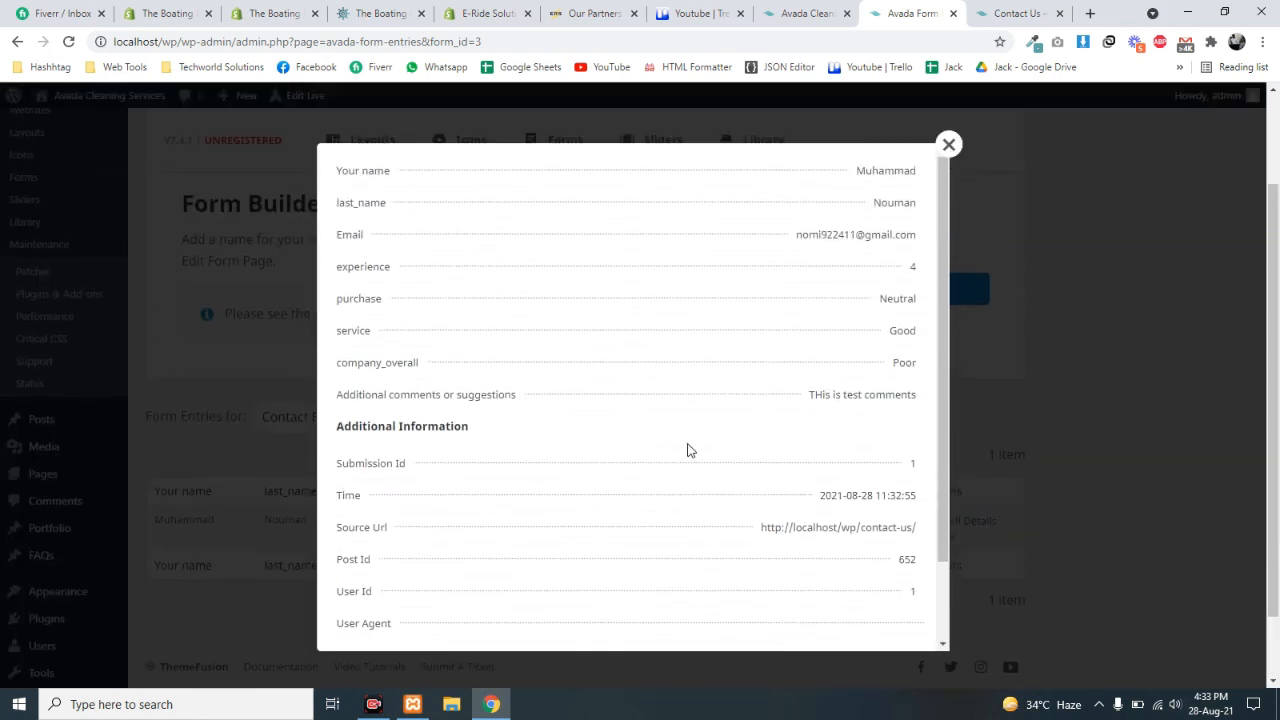
scroll(806, 460, "down", 2)
left_click_drag(813, 430, 888, 430)
left_click_drag(831, 398, 890, 398)
double_click(906, 462)
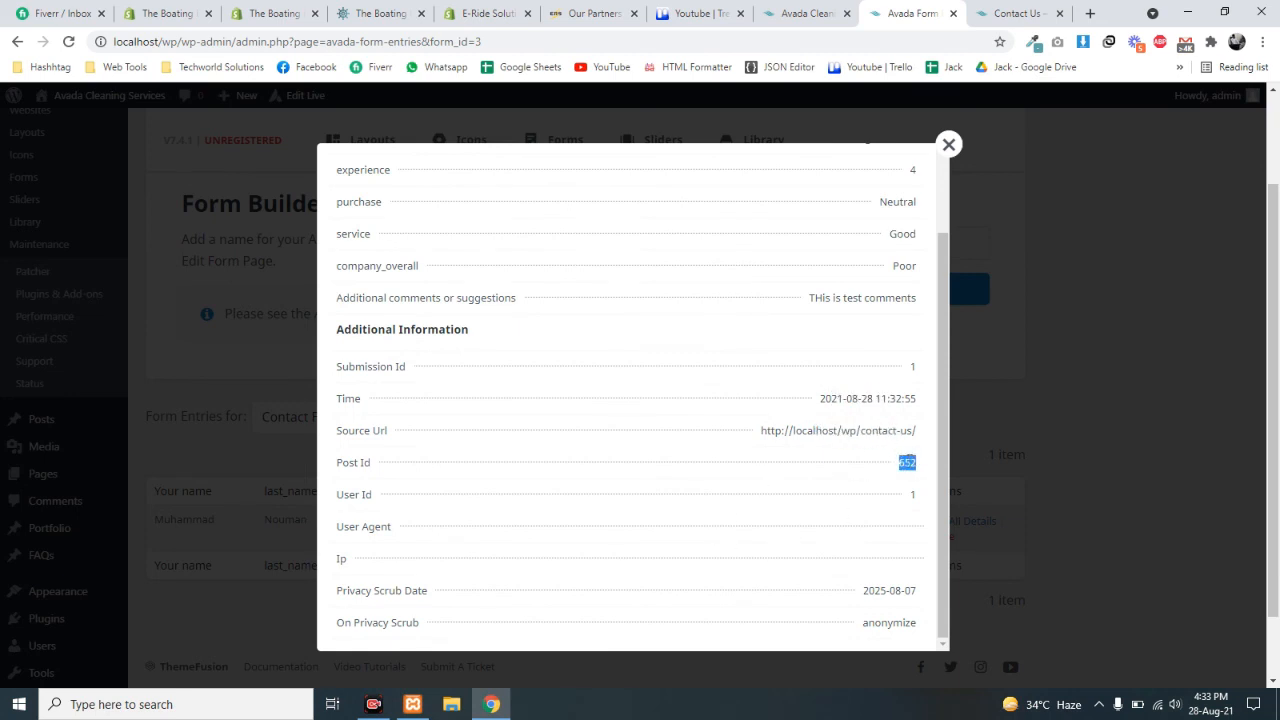
scroll(876, 478, "down", 1)
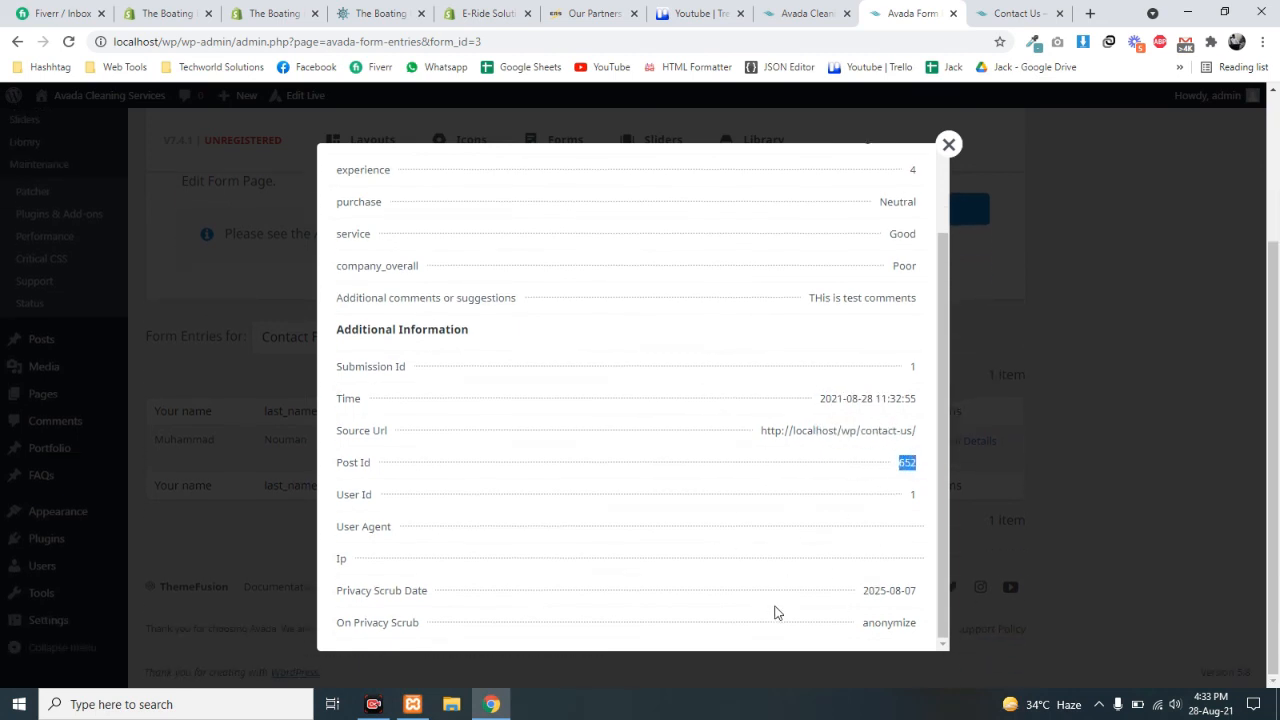
scroll(662, 424, "up", 1)
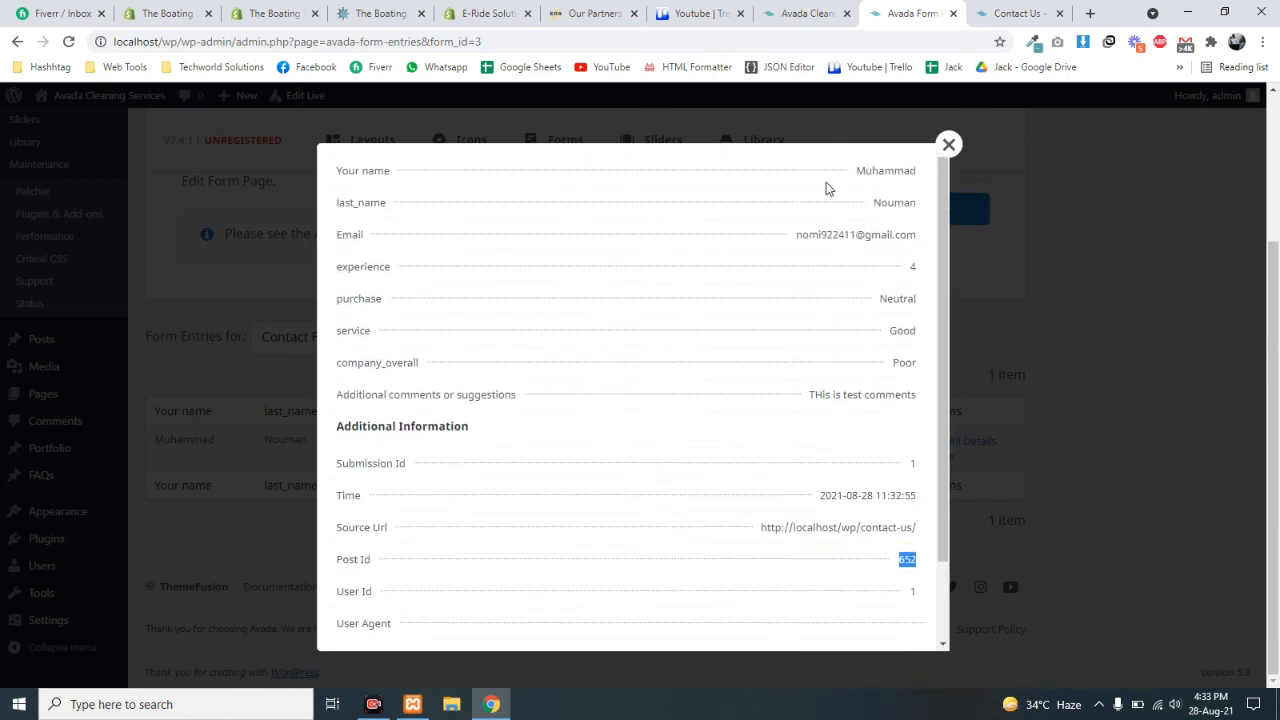
left_click(946, 147)
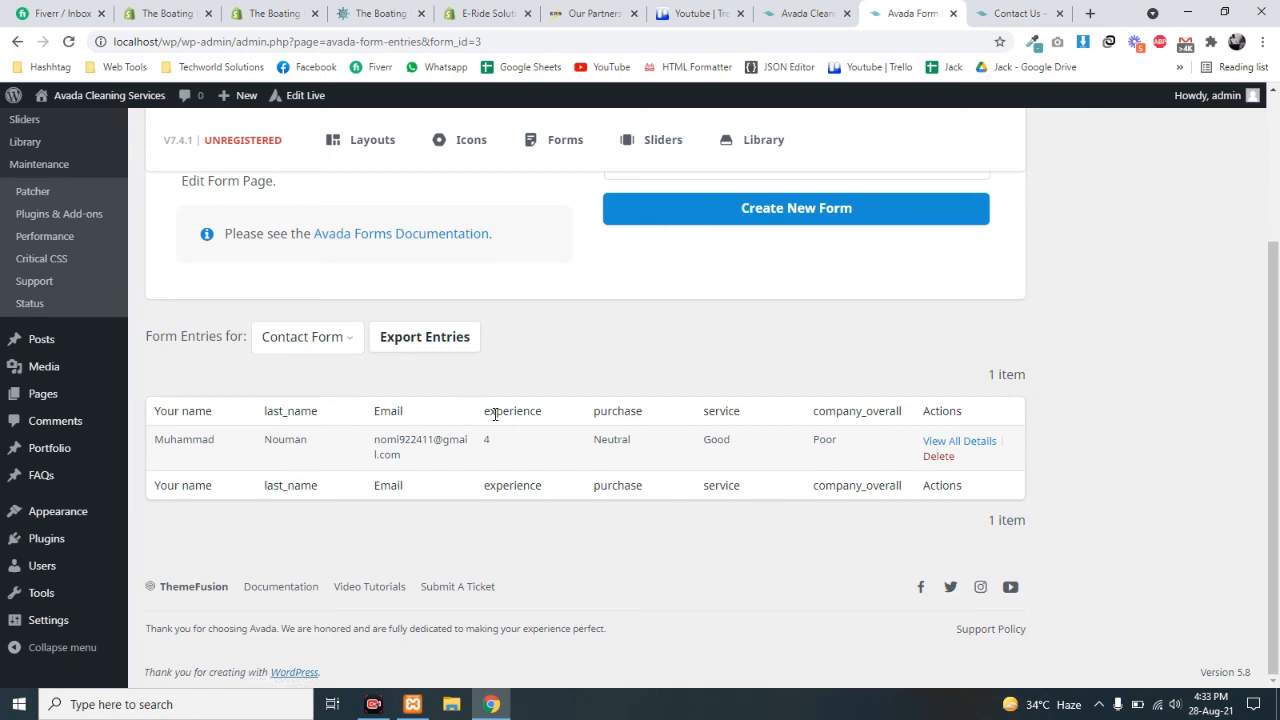
left_click_drag(495, 414, 586, 449)
double_click(620, 411)
- Highlight the Poor rating, then open the 'Form Entries for' list showing Quote Footer, Quote, Contact Form
left_click(828, 410)
double_click(814, 441)
scroll(435, 465, "up", 2)
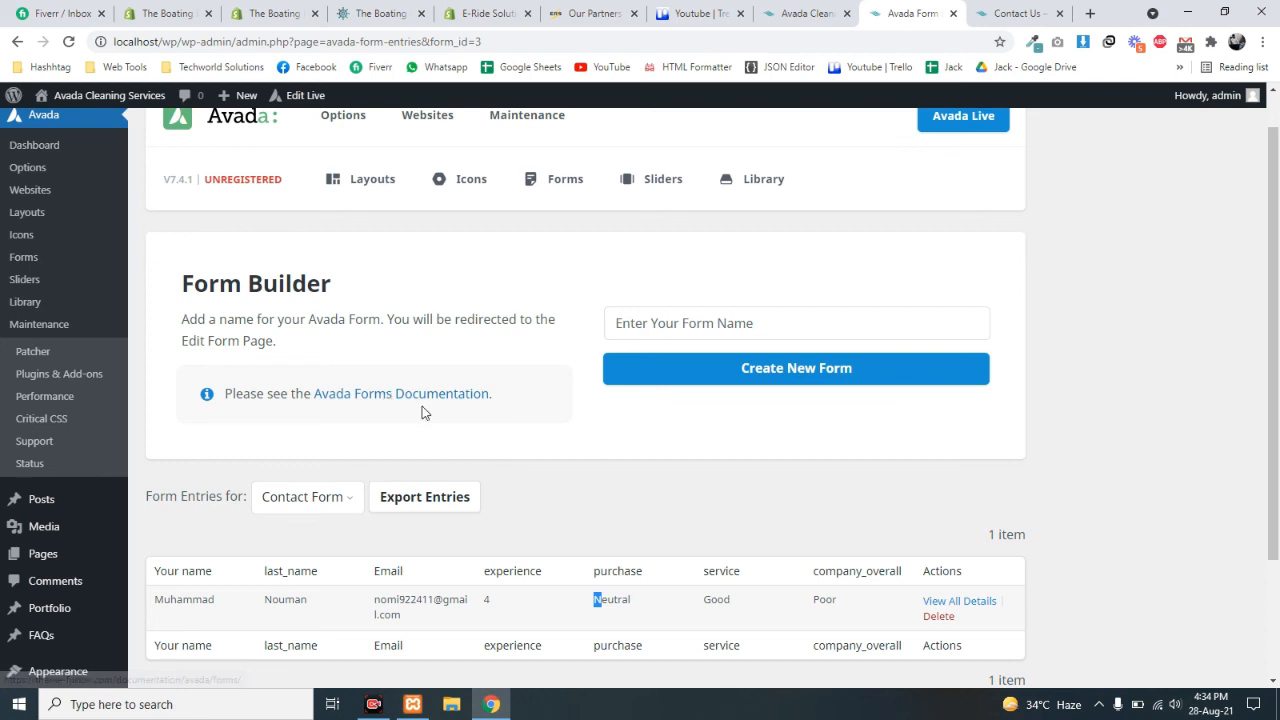
scroll(422, 406, "down", 3)
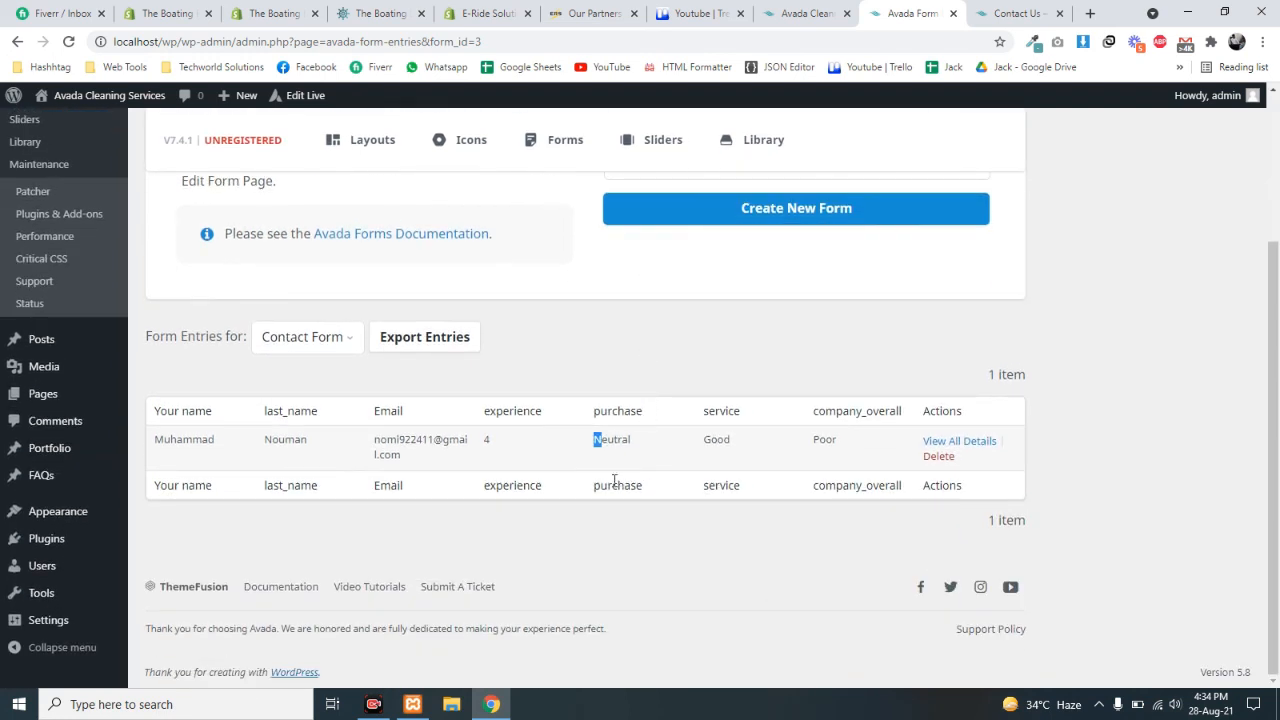
scroll(353, 452, "up", 3)
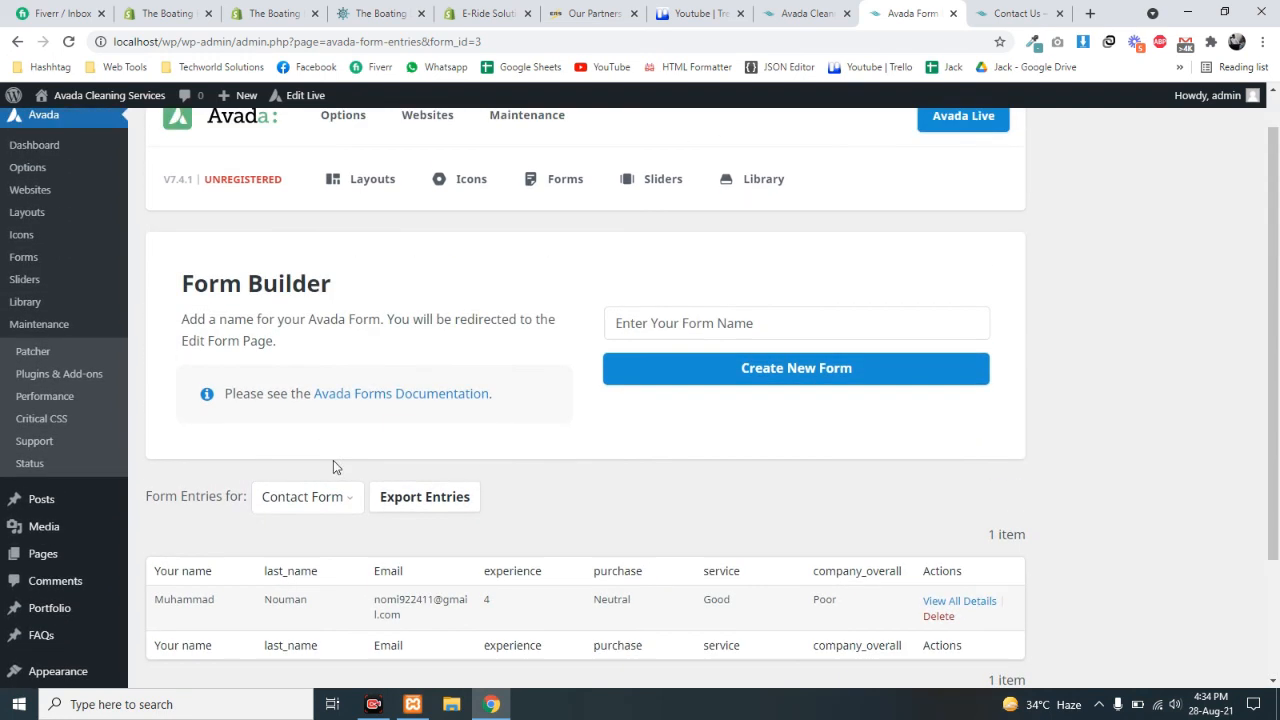
left_click(330, 500)
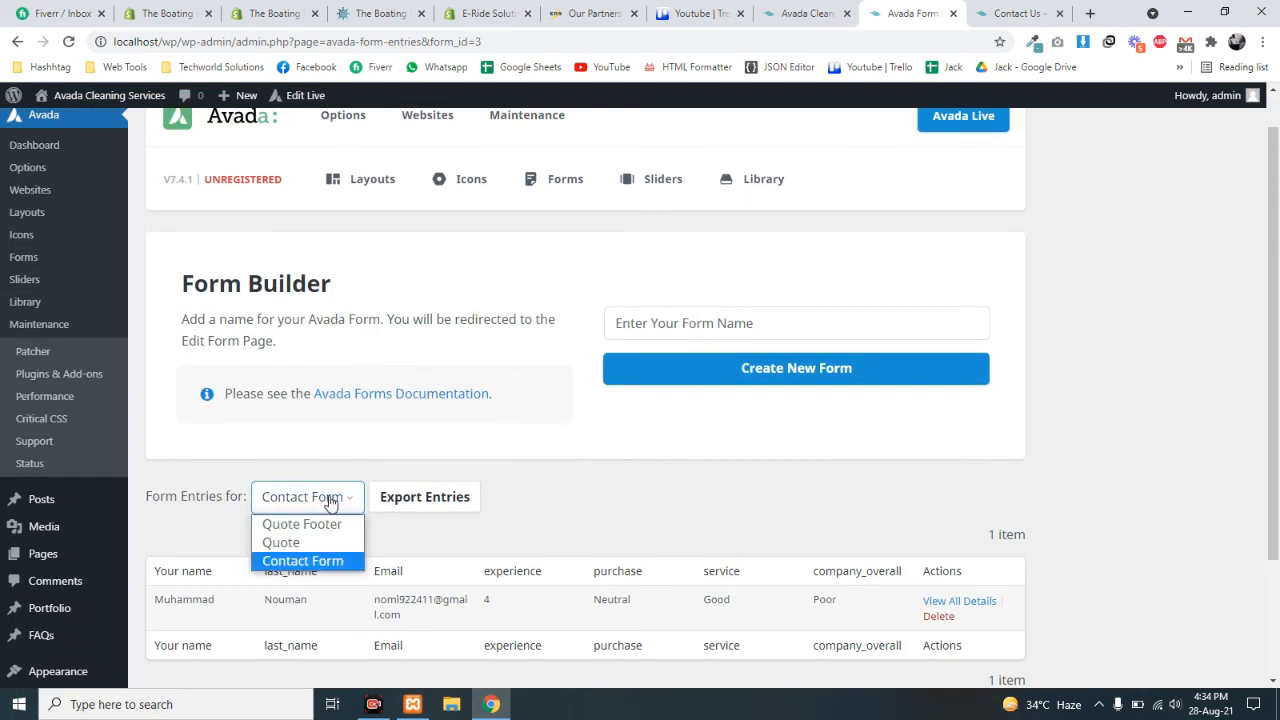